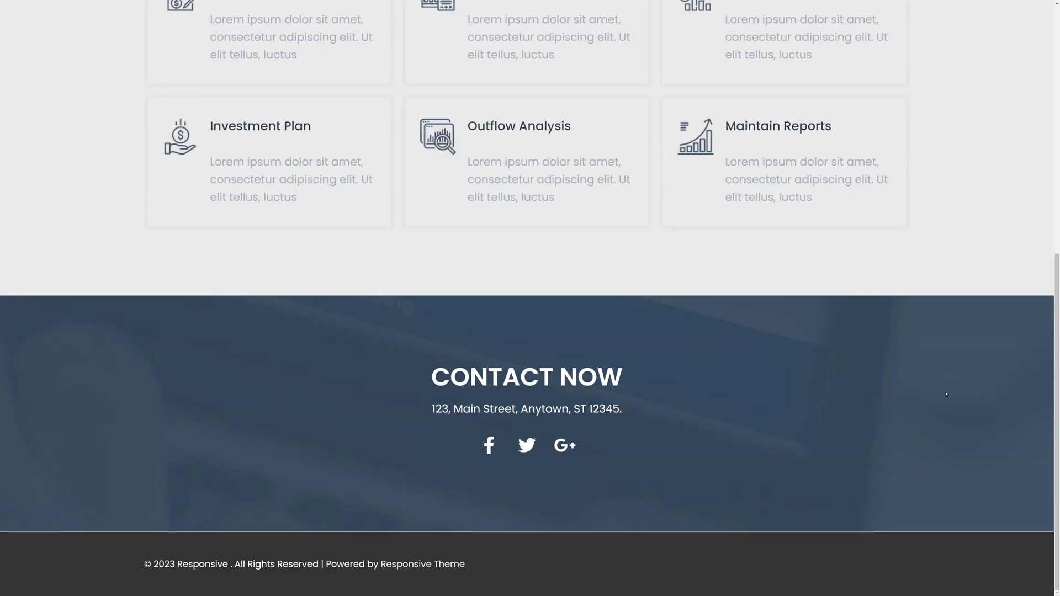
Step: Look through the finished demo website's services content, About page and Contact page
{"action": "scroll", "coordinate": [946, 394], "scroll_direction": "up", "scroll_amount": 8}
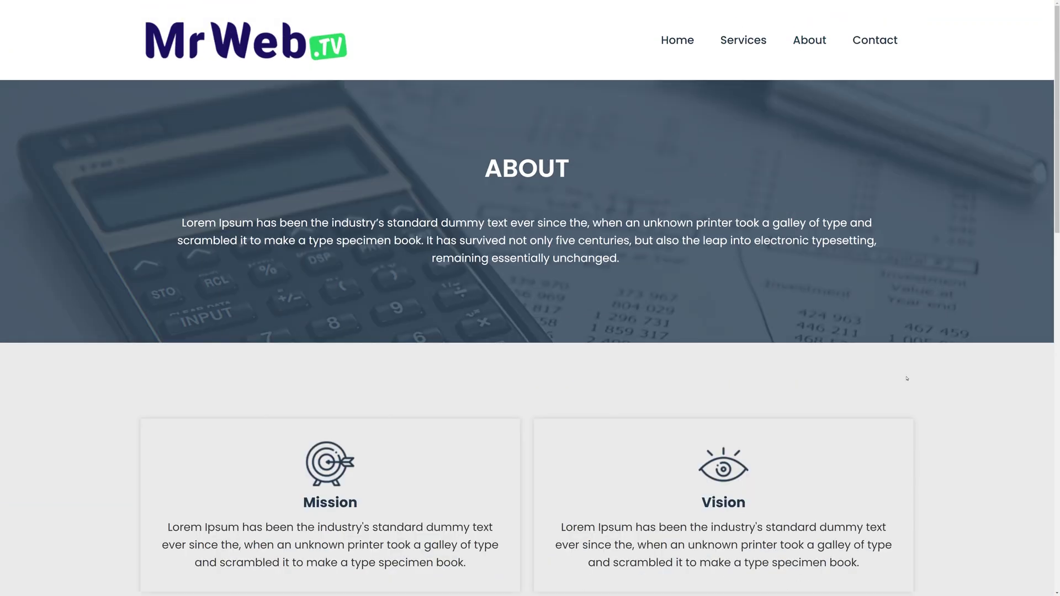
{"action": "scroll", "coordinate": [974, 373], "scroll_direction": "down", "scroll_amount": 15}
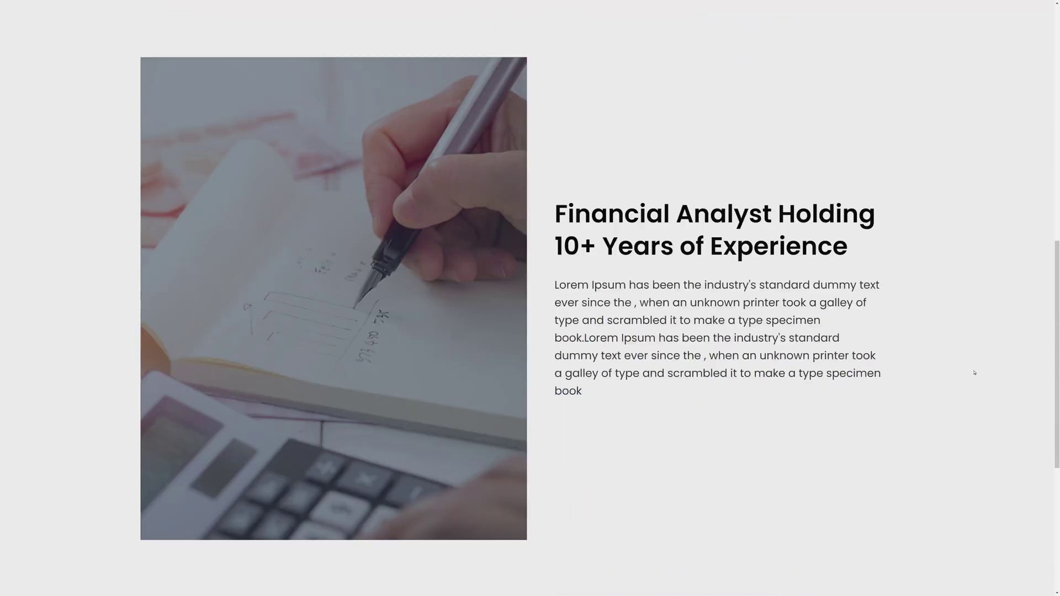
{"action": "scroll", "coordinate": [974, 373], "scroll_direction": "up", "scroll_amount": 15}
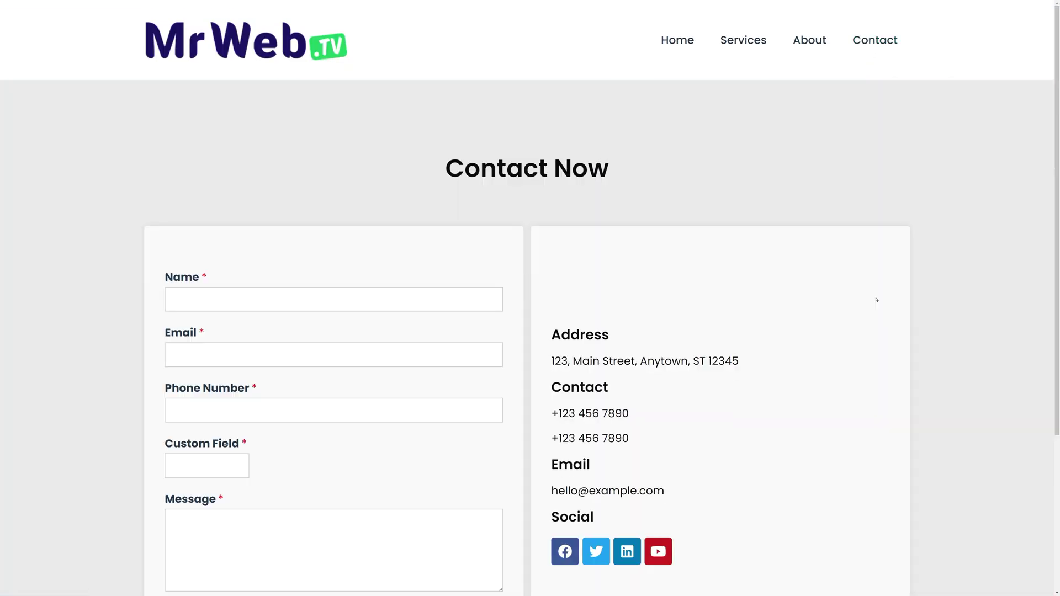
{"action": "scroll", "coordinate": [876, 299], "scroll_direction": "down", "scroll_amount": 1}
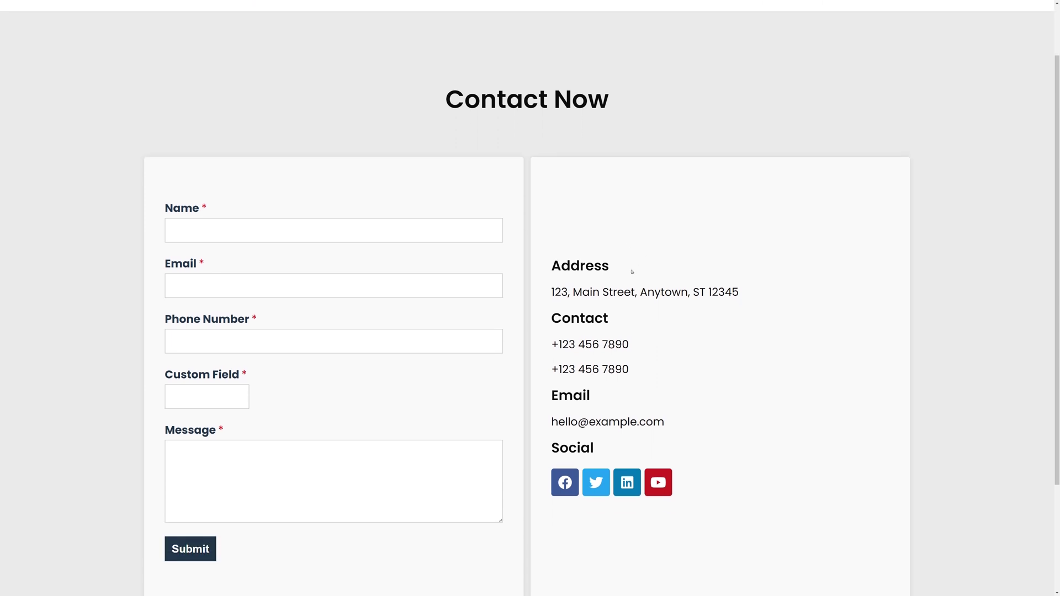
{"action": "scroll", "coordinate": [697, 398], "scroll_direction": "down", "scroll_amount": 2}
{"action": "scroll", "coordinate": [698, 399], "scroll_direction": "up", "scroll_amount": 1}
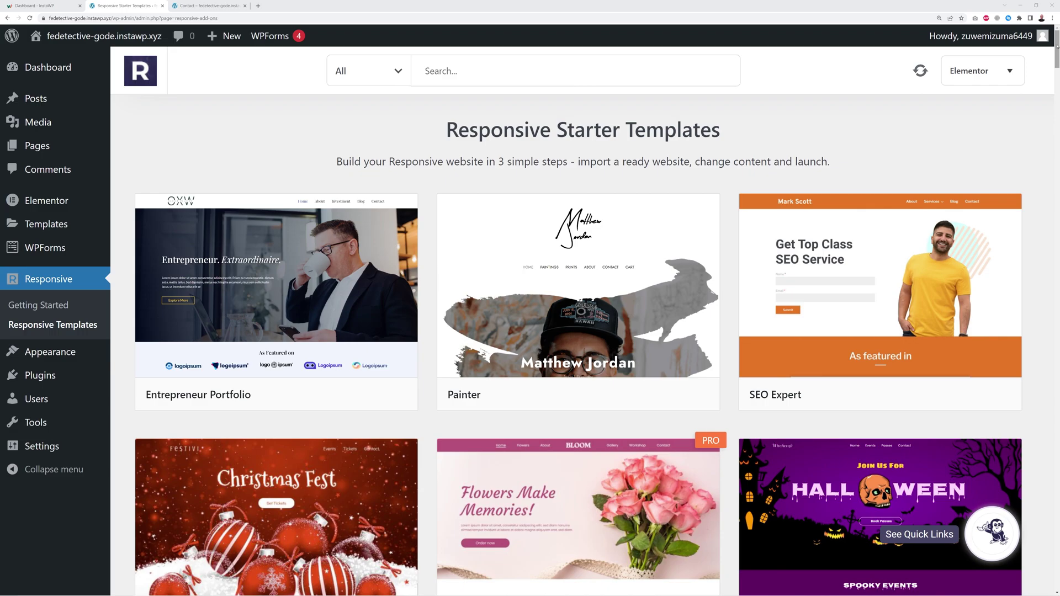
Step: Browse the Responsive Starter Templates library to examine the available website designs
{"action": "scroll", "coordinate": [425, 70], "scroll_direction": "down", "scroll_amount": 10}
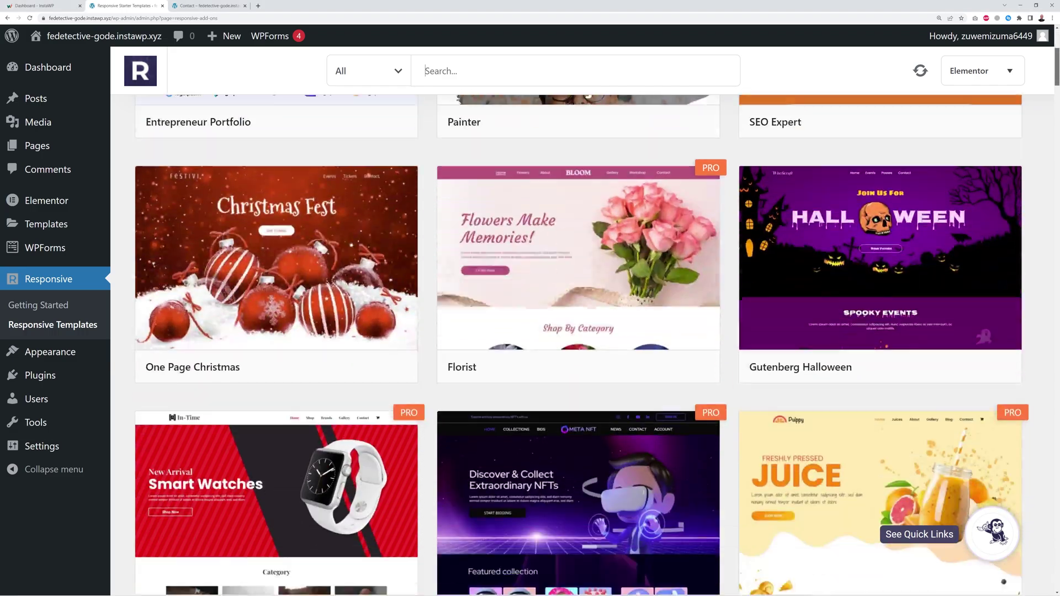
{"action": "scroll", "coordinate": [425, 71], "scroll_direction": "down", "scroll_amount": 20}
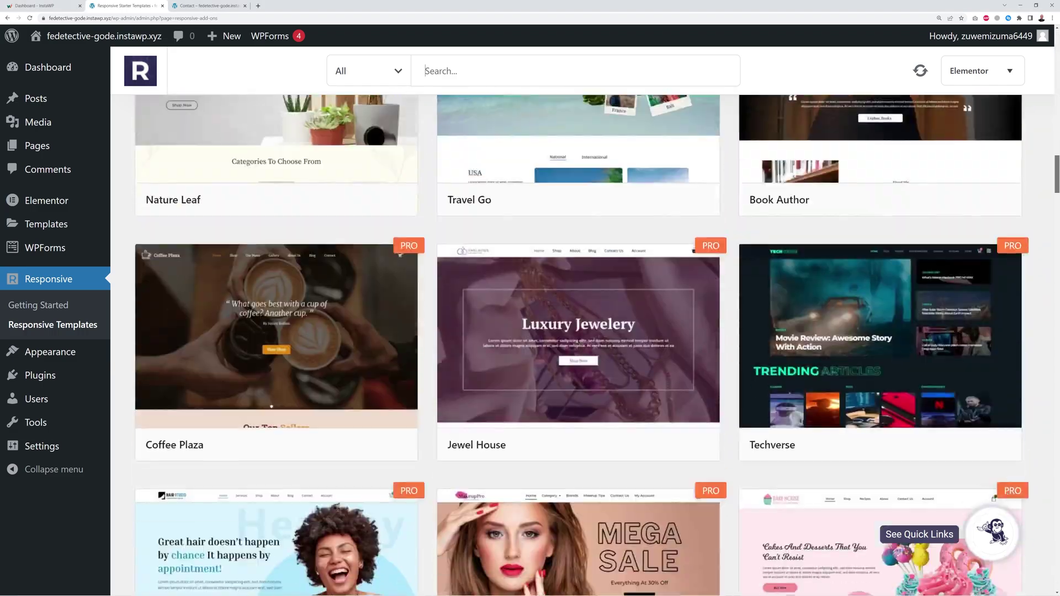
{"action": "scroll", "coordinate": [425, 70], "scroll_direction": "down", "scroll_amount": 20}
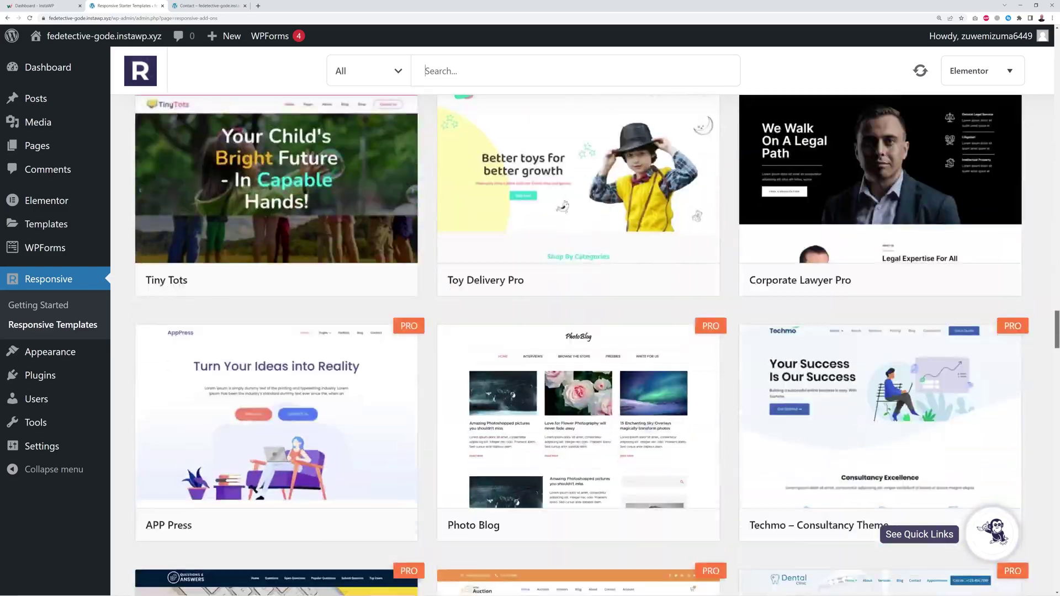
{"action": "scroll", "coordinate": [426, 70], "scroll_direction": "down", "scroll_amount": 20}
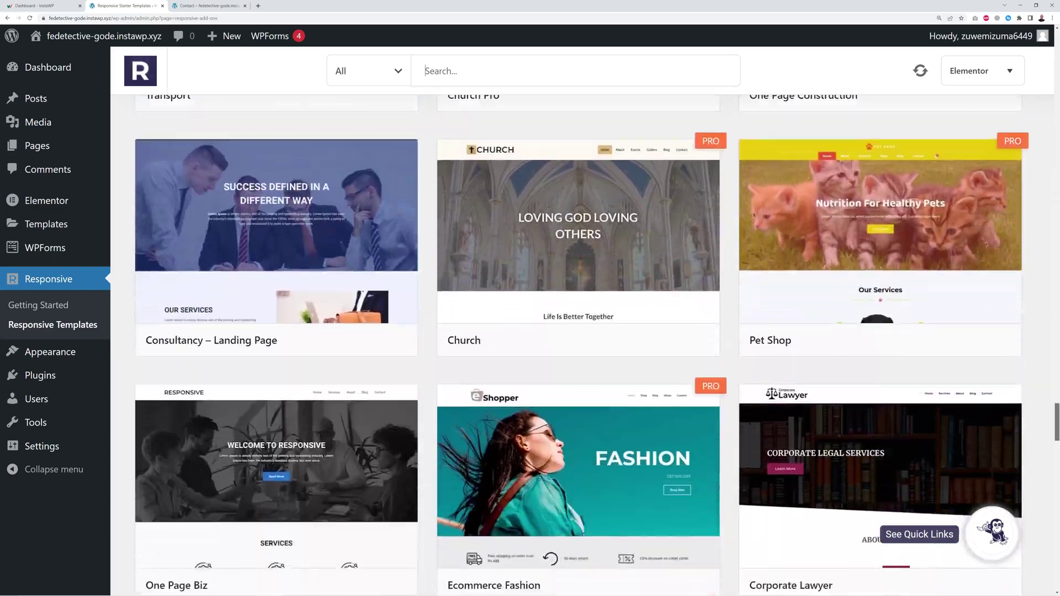
{"action": "scroll", "coordinate": [425, 71], "scroll_direction": "down", "scroll_amount": 20}
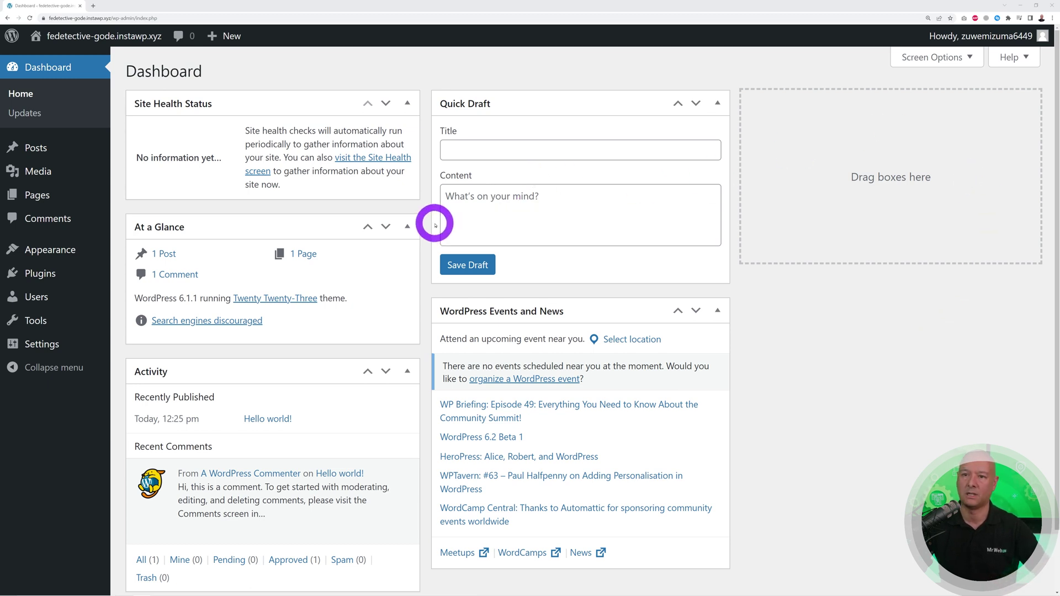
Step: Open the site's front end in a new browser tab and look over its default home page
{"action": "mouse_move", "coordinate": [83, 39]}
{"action": "right_click", "coordinate": [63, 63]}
{"action": "left_click", "coordinate": [100, 71]}
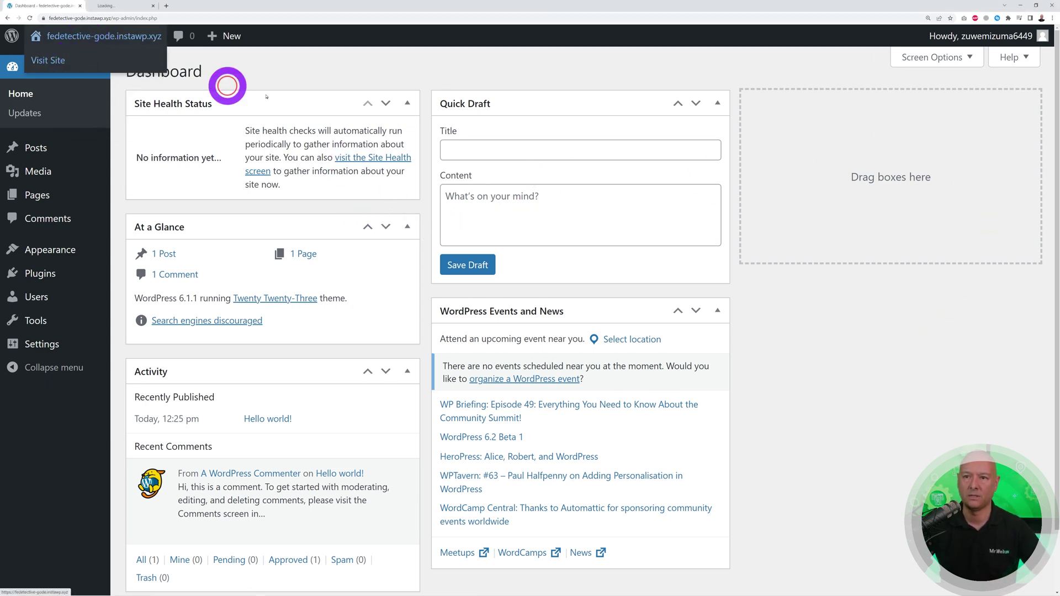
{"action": "left_click", "coordinate": [117, 12]}
{"action": "scroll", "coordinate": [561, 411], "scroll_direction": "down", "scroll_amount": 4}
{"action": "scroll", "coordinate": [560, 403], "scroll_direction": "up", "scroll_amount": 4}
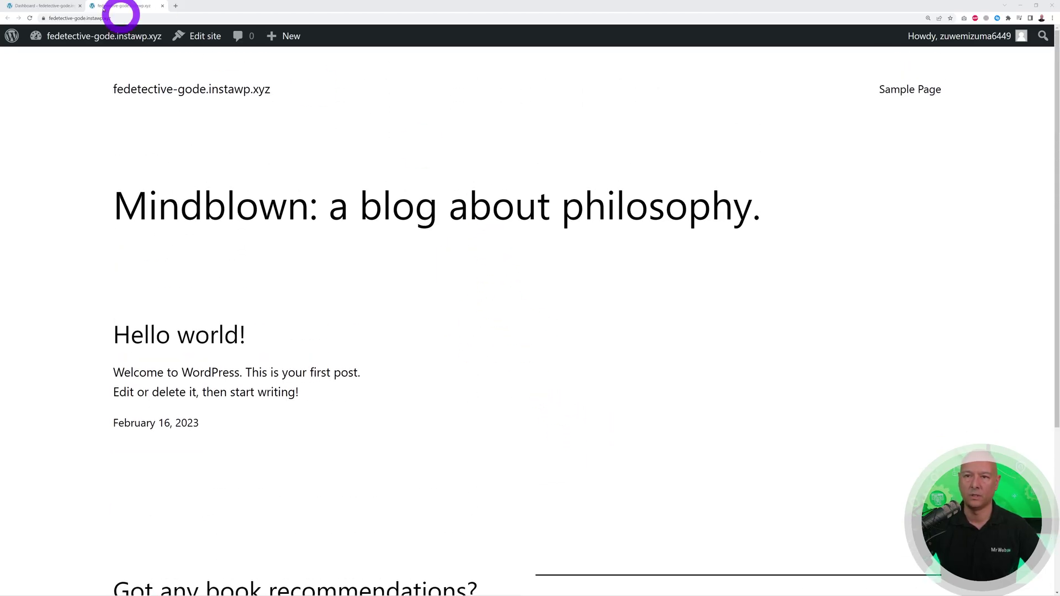
Step: Return to the dashboard, search the theme directory for "Responsive", and install and activate the Responsive theme
{"action": "left_click", "coordinate": [41, 6]}
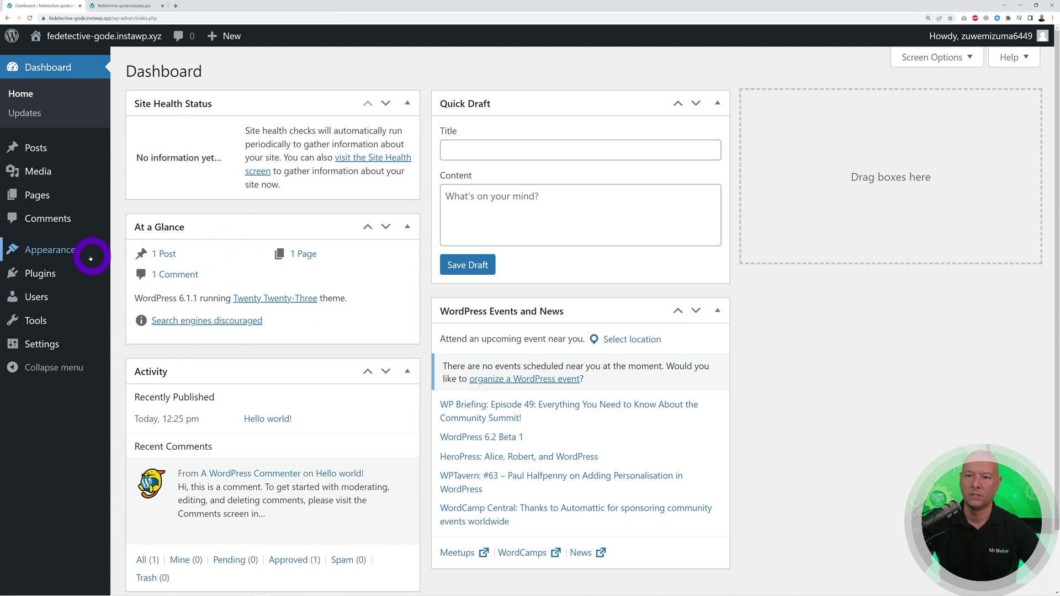
{"action": "left_click", "coordinate": [60, 254]}
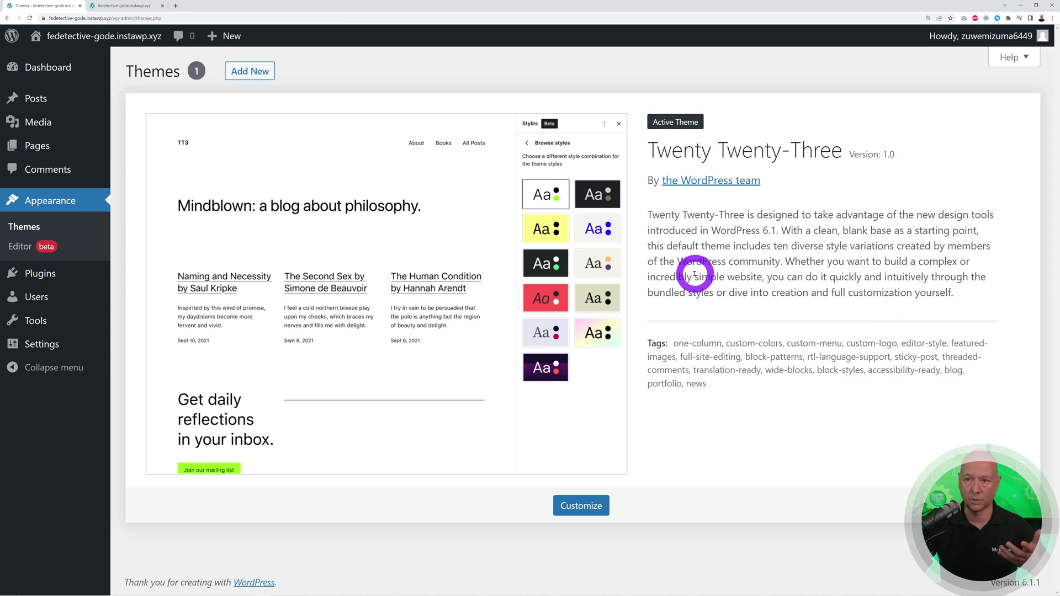
{"action": "left_click", "coordinate": [258, 70]}
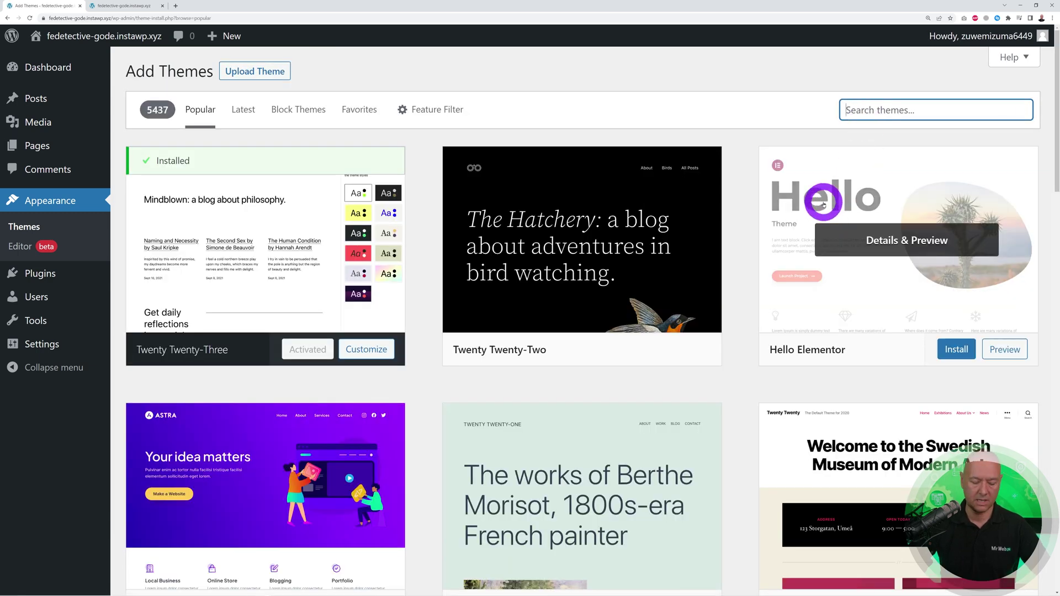
{"action": "type", "text": "Responsive"}
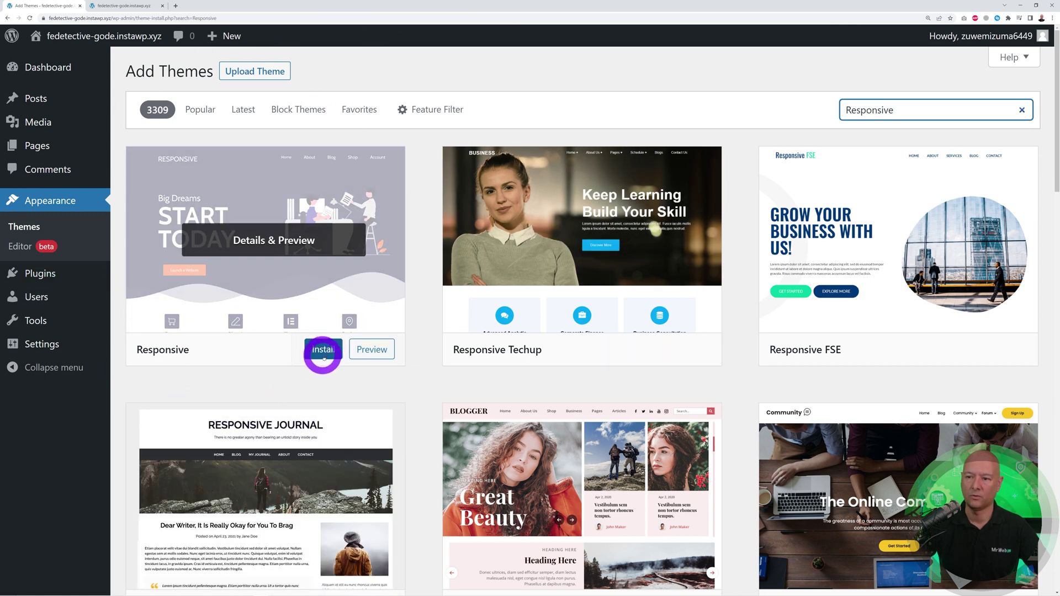
{"action": "left_click", "coordinate": [323, 353]}
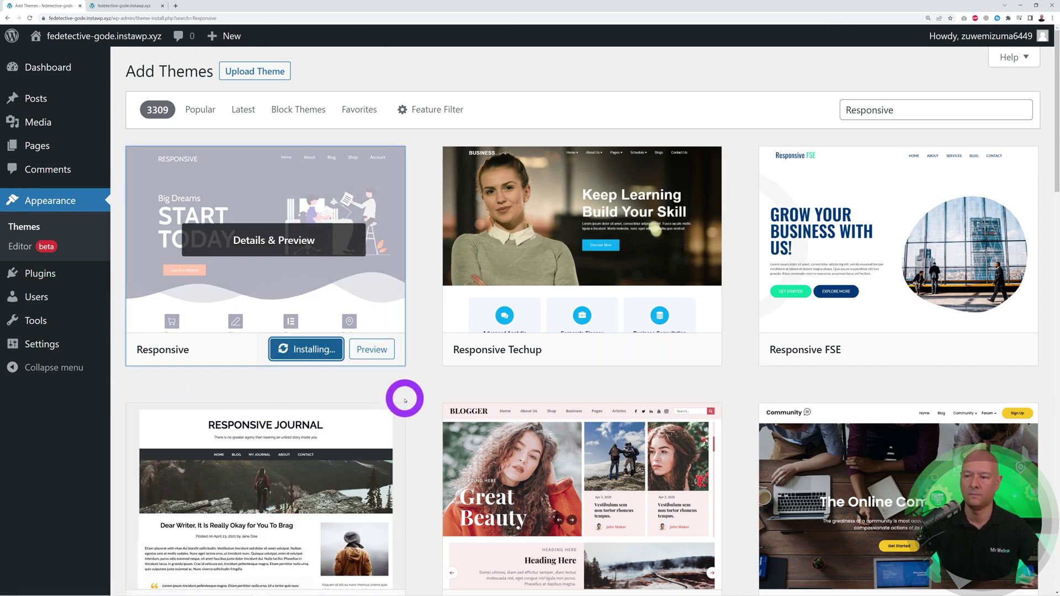
{"action": "left_click", "coordinate": [302, 348]}
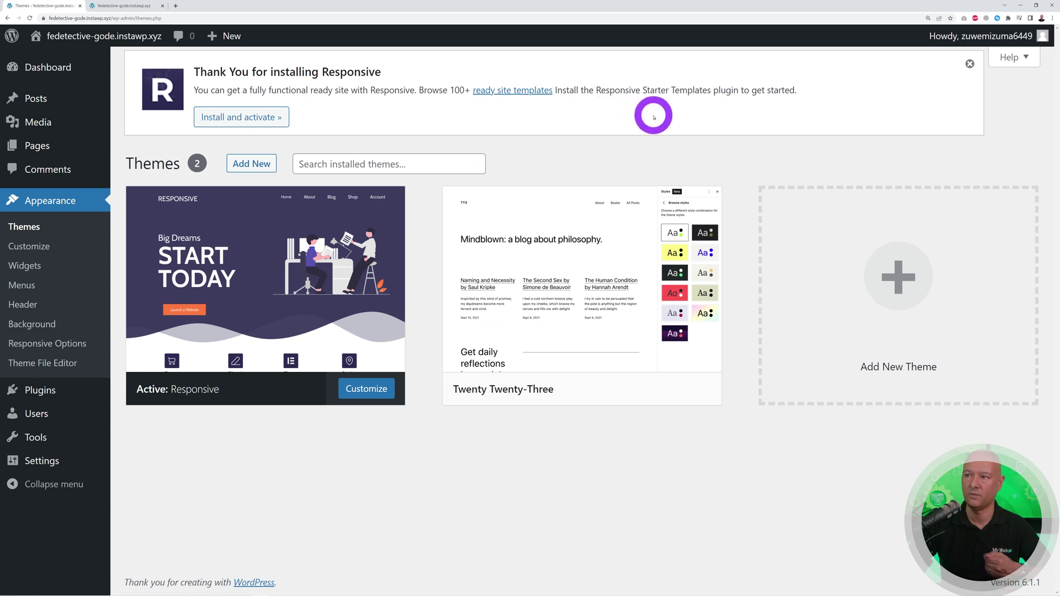
Step: Install and activate the Responsive Starter Templates plugin and choose Elementor as the page builder for the template library
{"action": "left_click", "coordinate": [253, 123]}
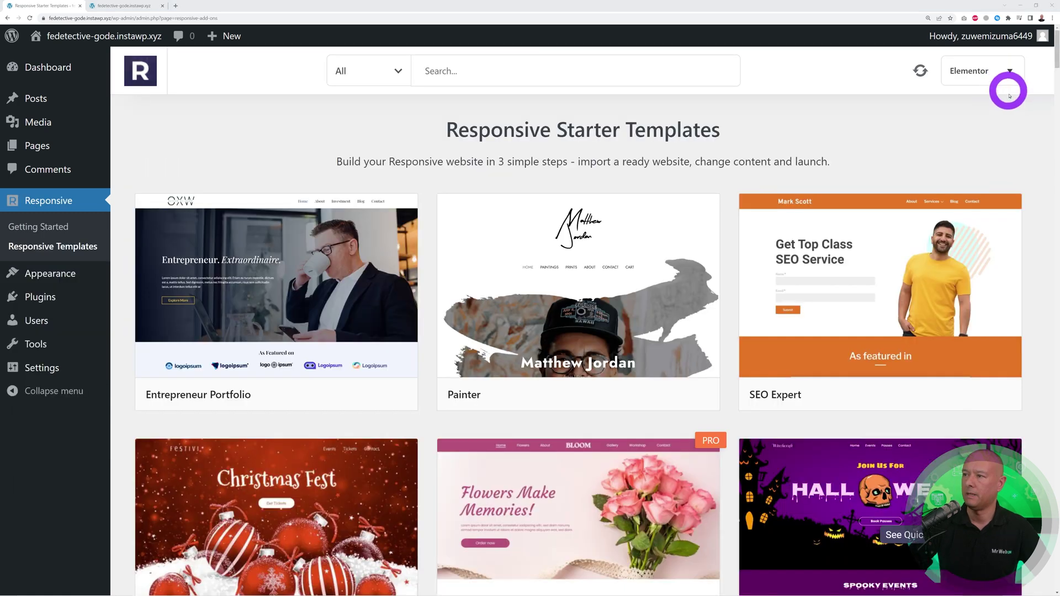
{"action": "left_click", "coordinate": [1009, 71]}
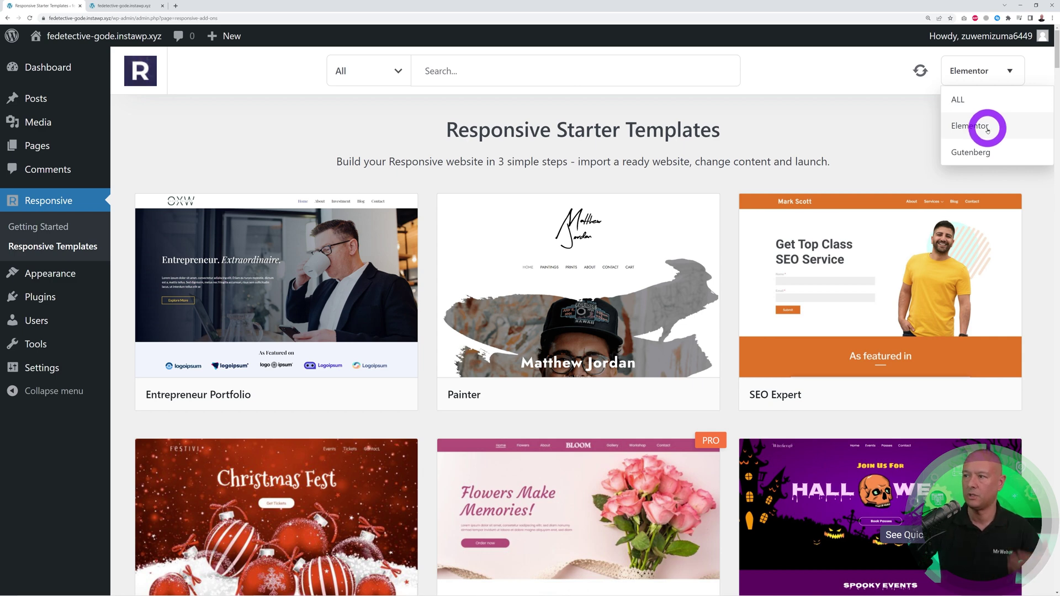
{"action": "left_click", "coordinate": [987, 129]}
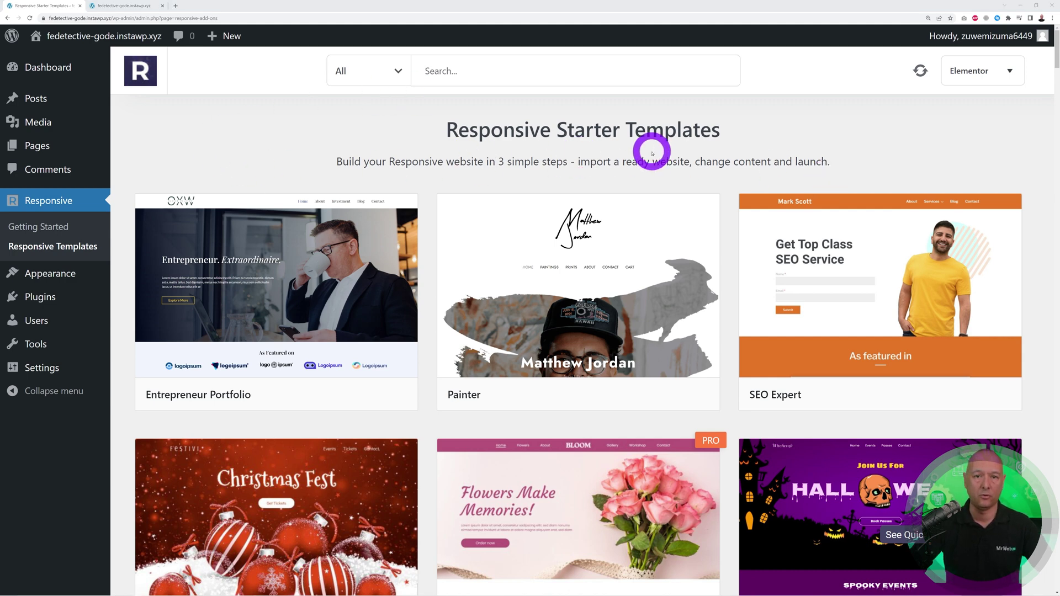
Step: Browse the starter templates, preview the Entrepreneur Portfolio template, and examine its home page from header to footer
{"action": "scroll", "coordinate": [1042, 177], "scroll_direction": "down", "scroll_amount": 2}
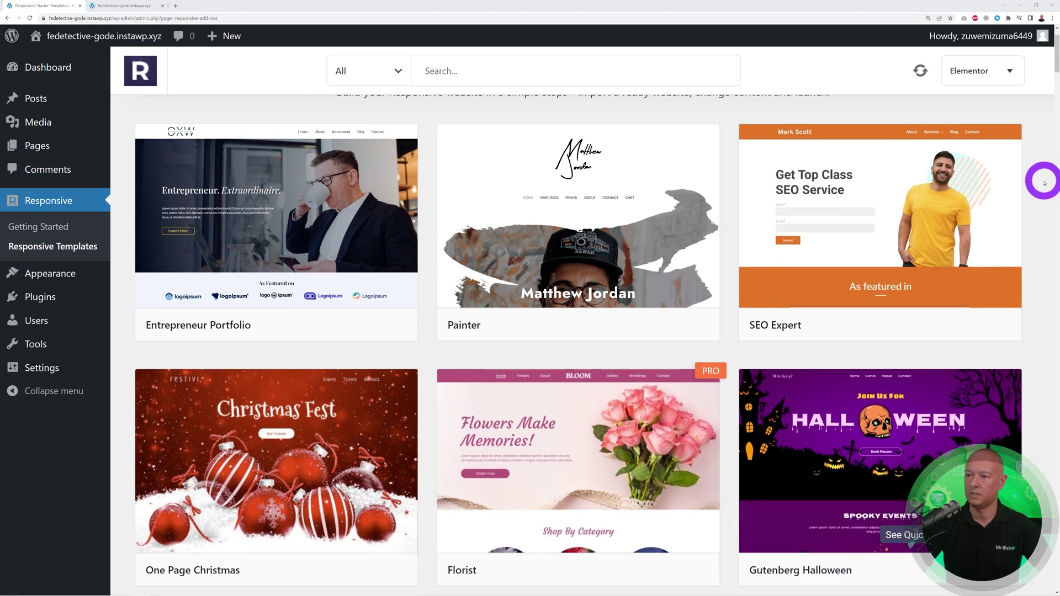
{"action": "scroll", "coordinate": [1044, 183], "scroll_direction": "down", "scroll_amount": 2}
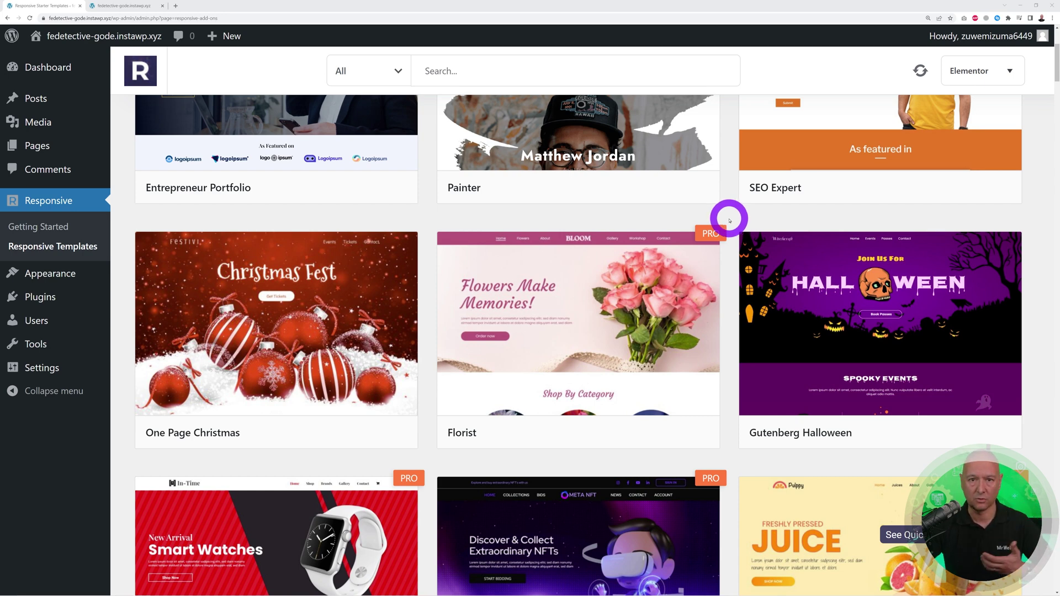
{"action": "scroll", "coordinate": [730, 221], "scroll_direction": "up", "scroll_amount": 4}
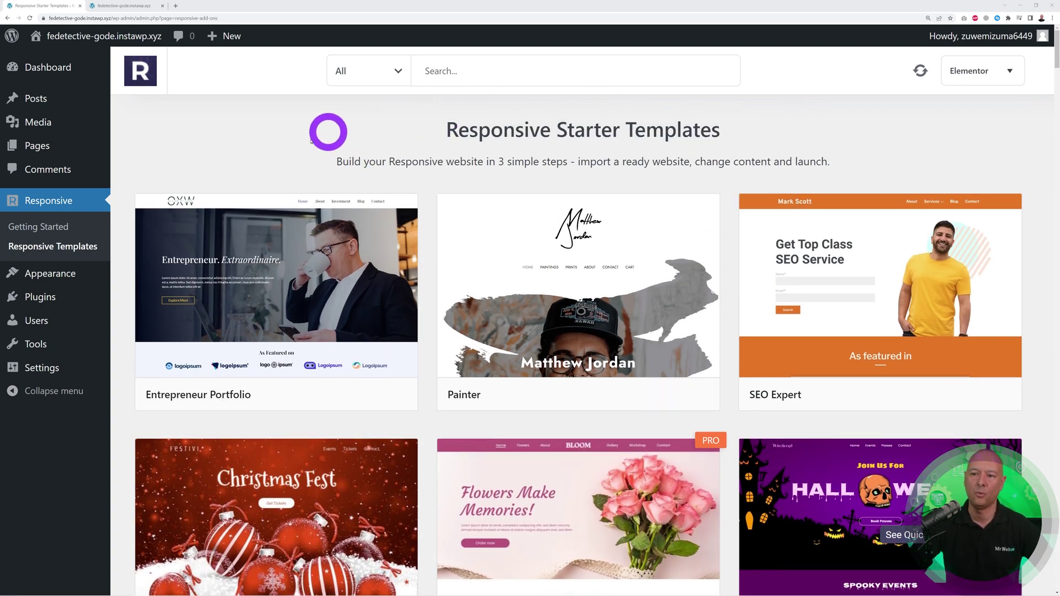
{"action": "mouse_move", "coordinate": [276, 252]}
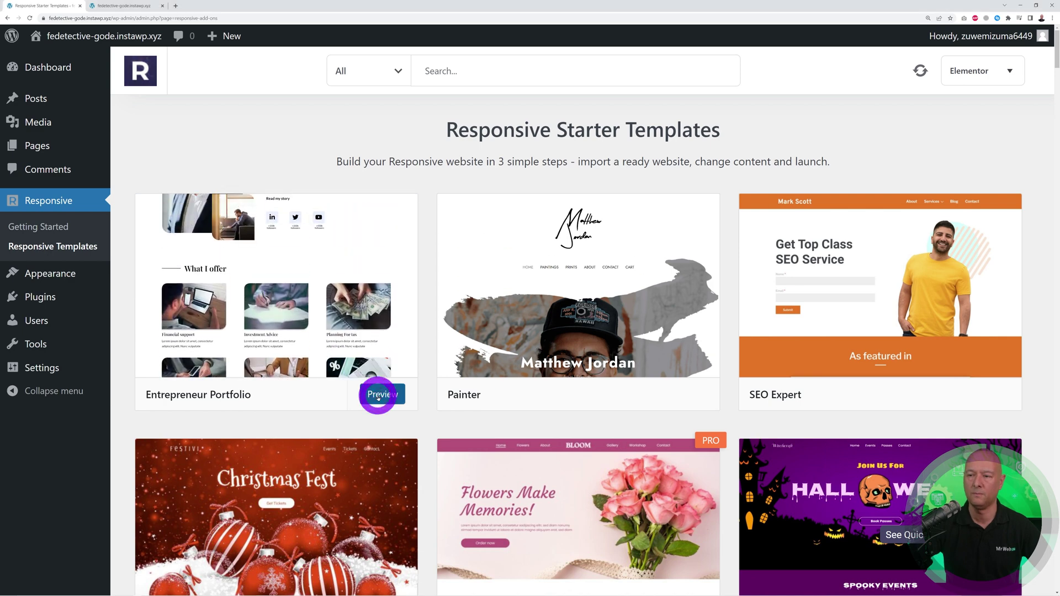
{"action": "left_click", "coordinate": [378, 396]}
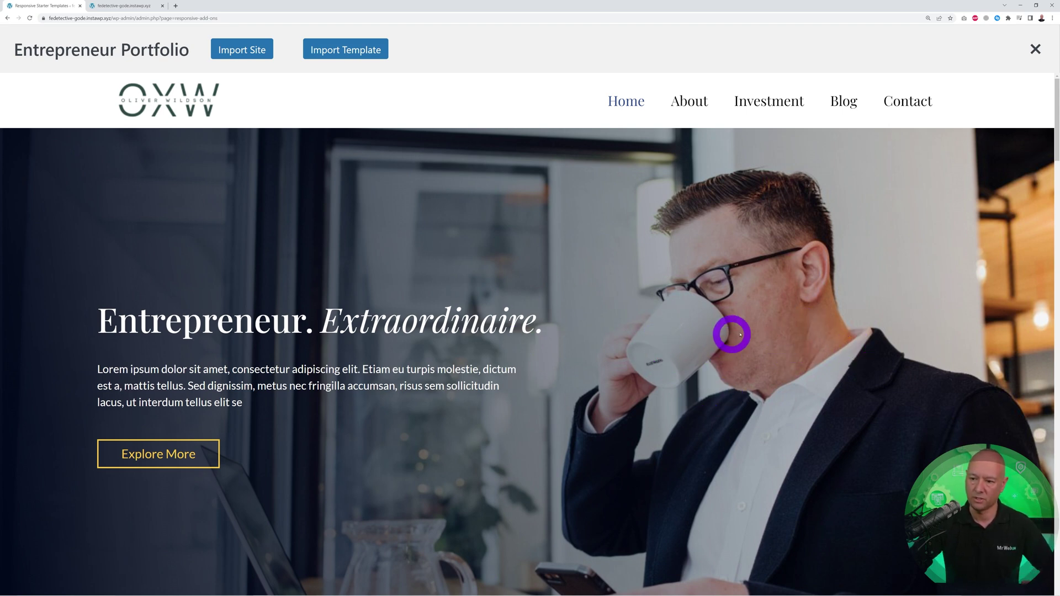
{"action": "scroll", "coordinate": [739, 334], "scroll_direction": "down", "scroll_amount": 9}
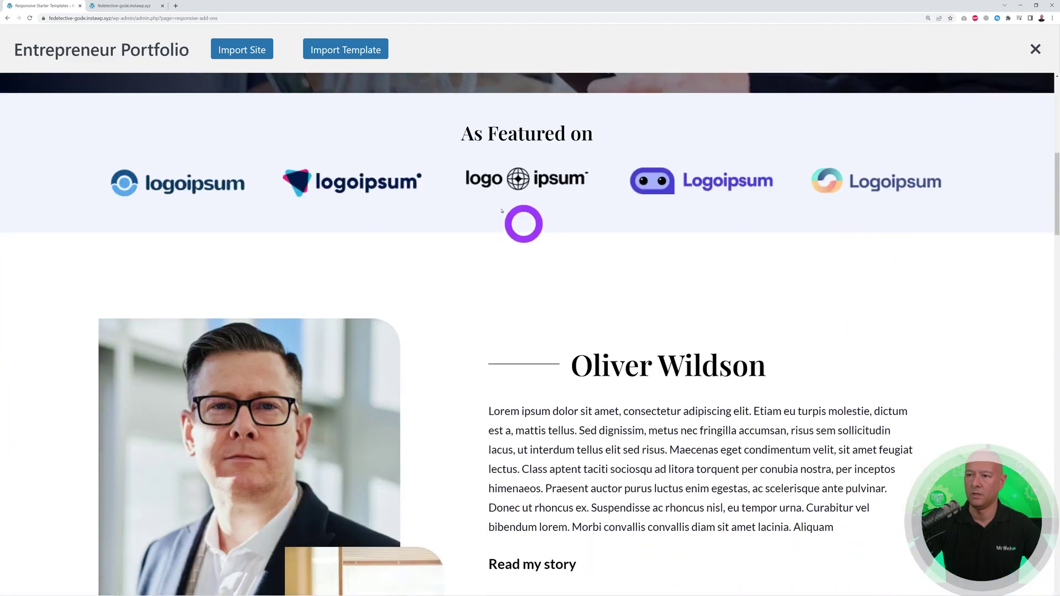
{"action": "scroll", "coordinate": [866, 389], "scroll_direction": "down", "scroll_amount": 3}
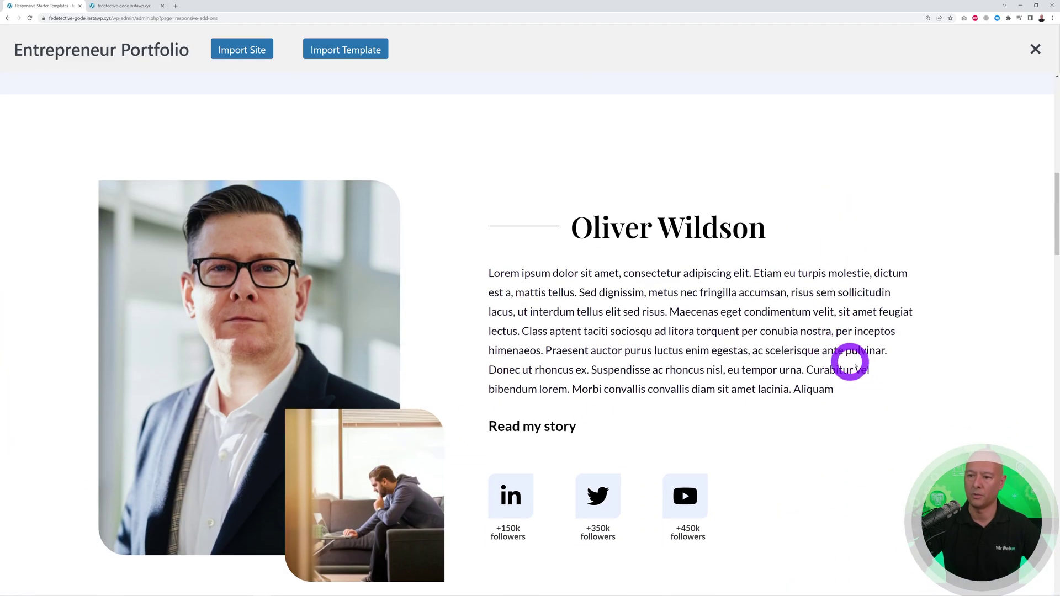
{"action": "scroll", "coordinate": [855, 366], "scroll_direction": "down", "scroll_amount": 12}
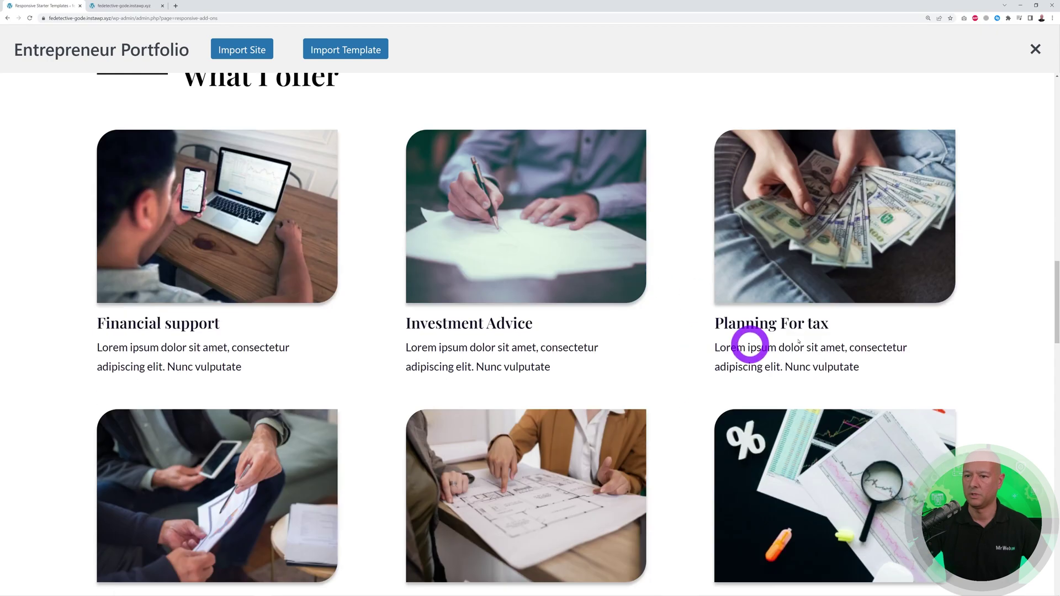
{"action": "scroll", "coordinate": [871, 334], "scroll_direction": "down", "scroll_amount": 20}
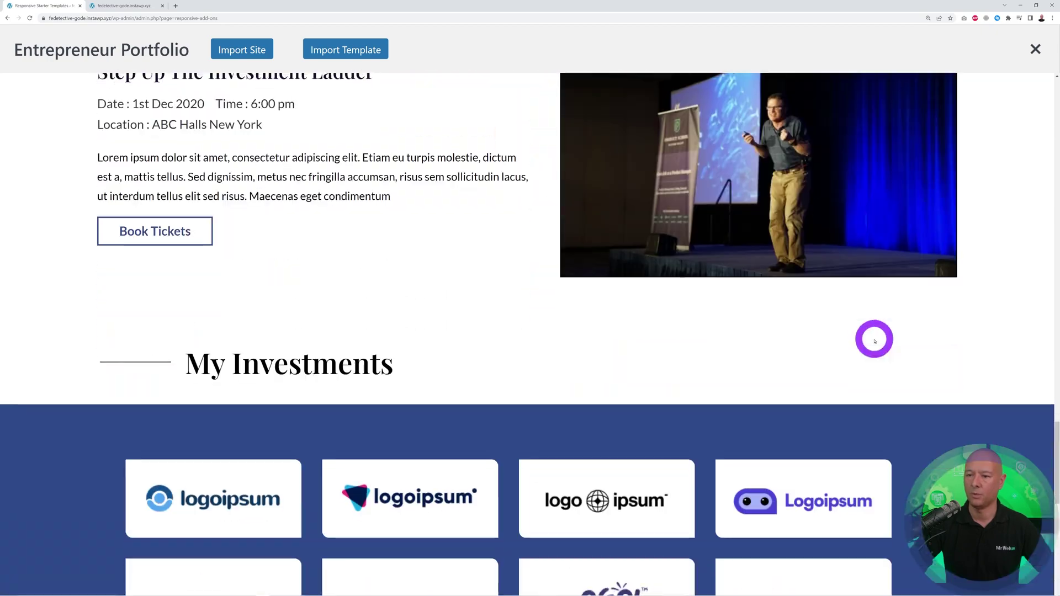
{"action": "scroll", "coordinate": [875, 341], "scroll_direction": "down", "scroll_amount": 18}
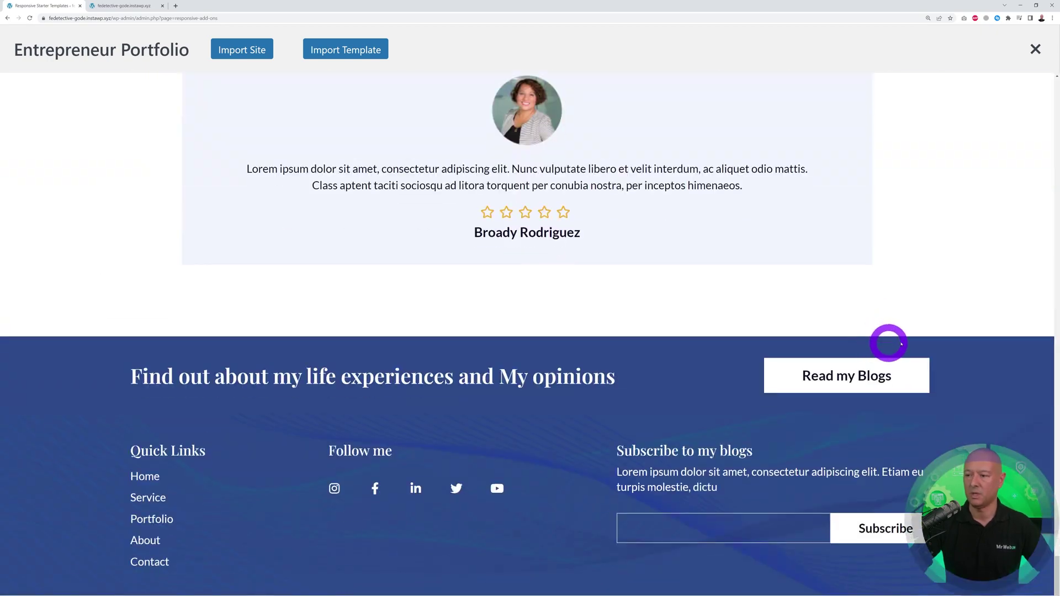
{"action": "scroll", "coordinate": [935, 389], "scroll_direction": "up", "scroll_amount": 3}
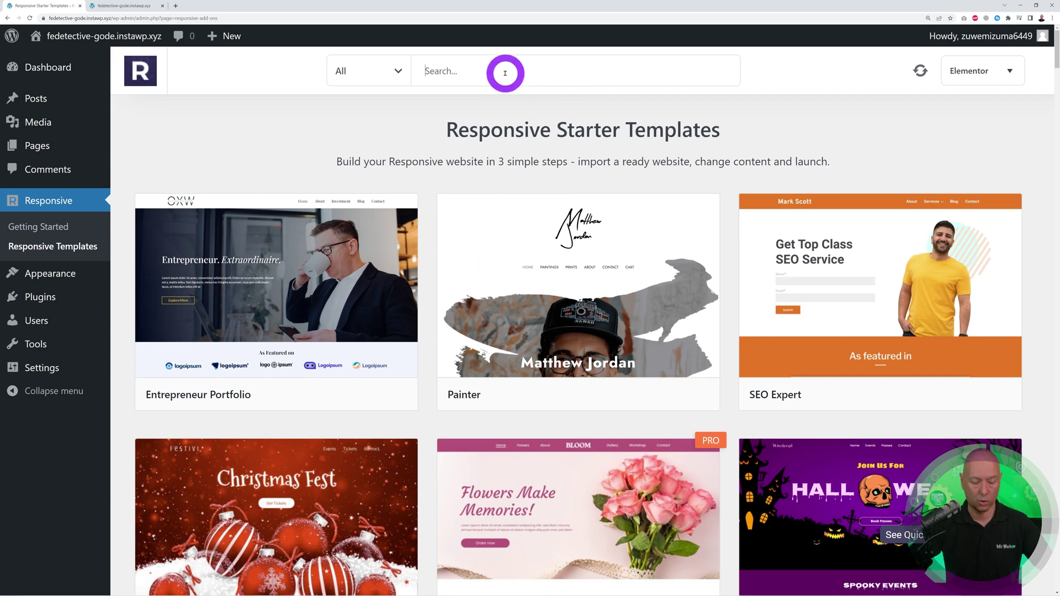
Step: Search the template library for "account" and open the preview of the Accountant template
{"action": "left_click", "coordinate": [504, 73]}
{"action": "type", "text": "account"}
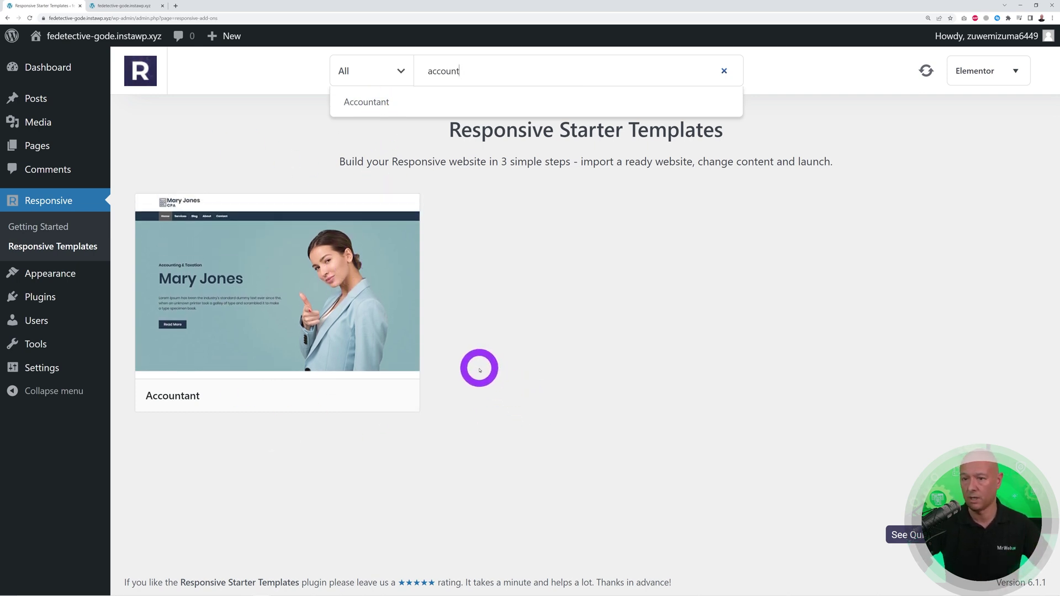
{"action": "left_click", "coordinate": [379, 396]}
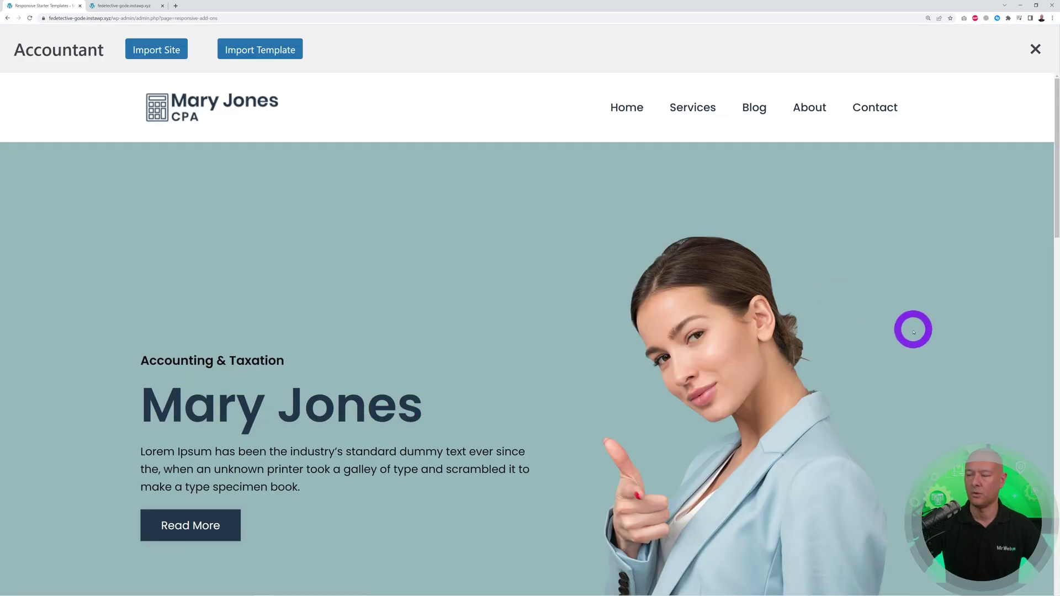
{"action": "scroll", "coordinate": [916, 329], "scroll_direction": "down", "scroll_amount": 1}
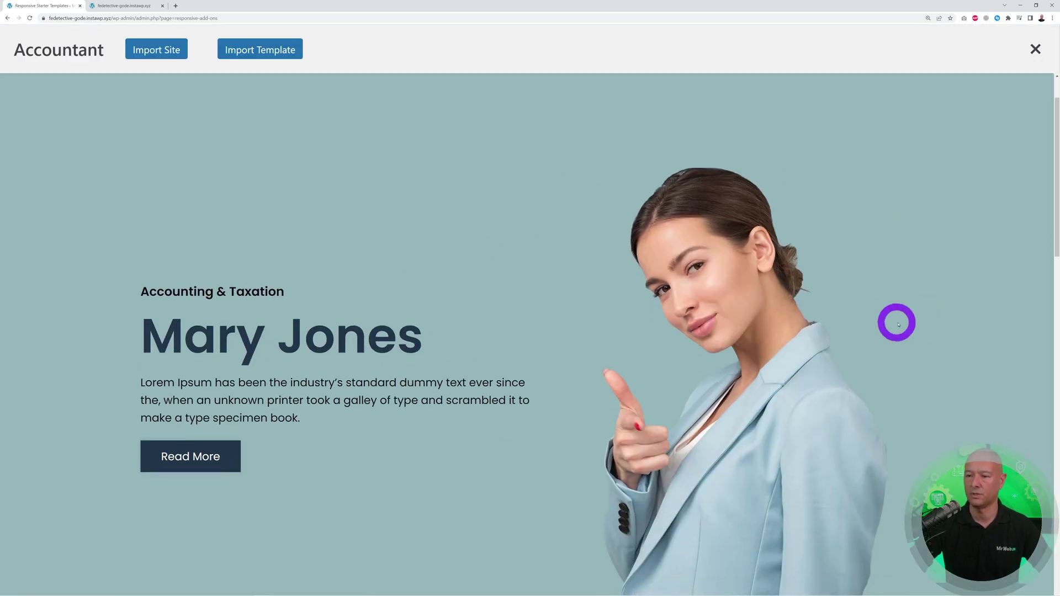
Step: Examine the Accountant template preview from the hero and Services sections down to Happy Clients and Contact Now
{"action": "scroll", "coordinate": [897, 323], "scroll_direction": "down", "scroll_amount": 5}
{"action": "scroll", "coordinate": [910, 327], "scroll_direction": "down", "scroll_amount": 3}
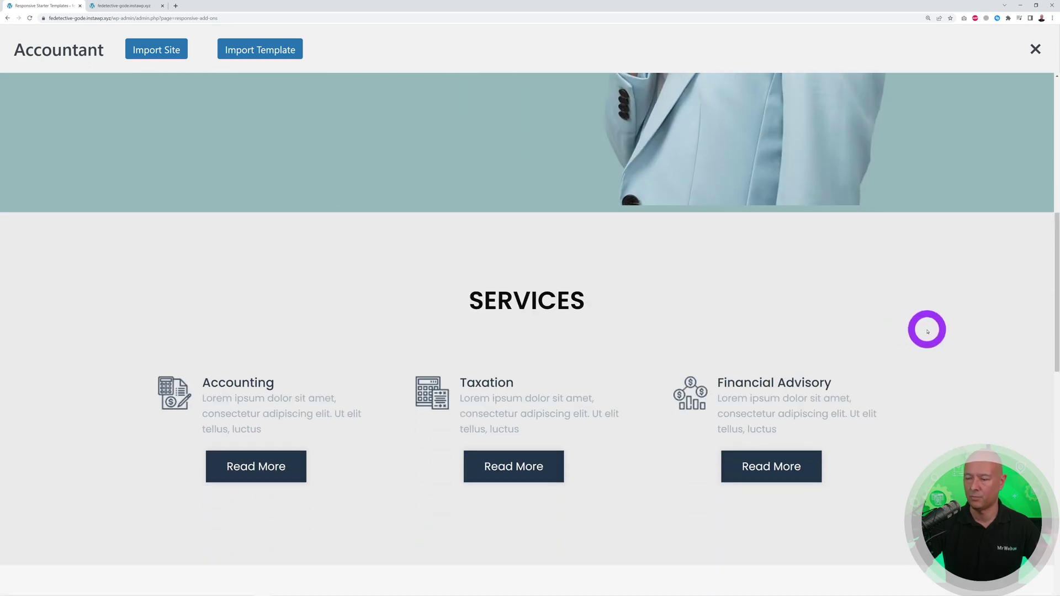
{"action": "scroll", "coordinate": [927, 329], "scroll_direction": "down", "scroll_amount": 2}
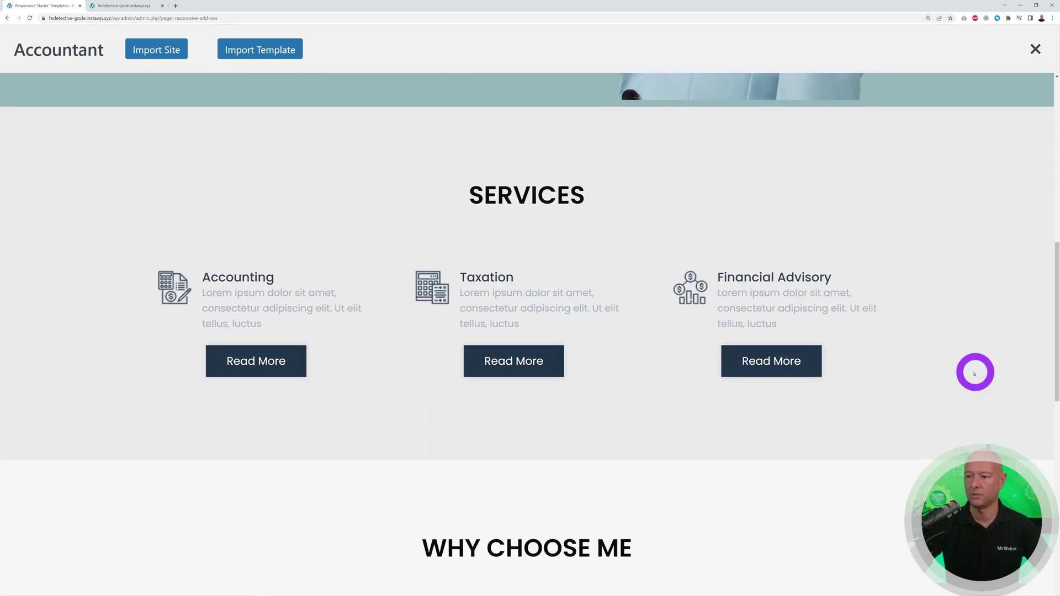
{"action": "scroll", "coordinate": [974, 374], "scroll_direction": "down", "scroll_amount": 7}
{"action": "scroll", "coordinate": [972, 373], "scroll_direction": "down", "scroll_amount": 8}
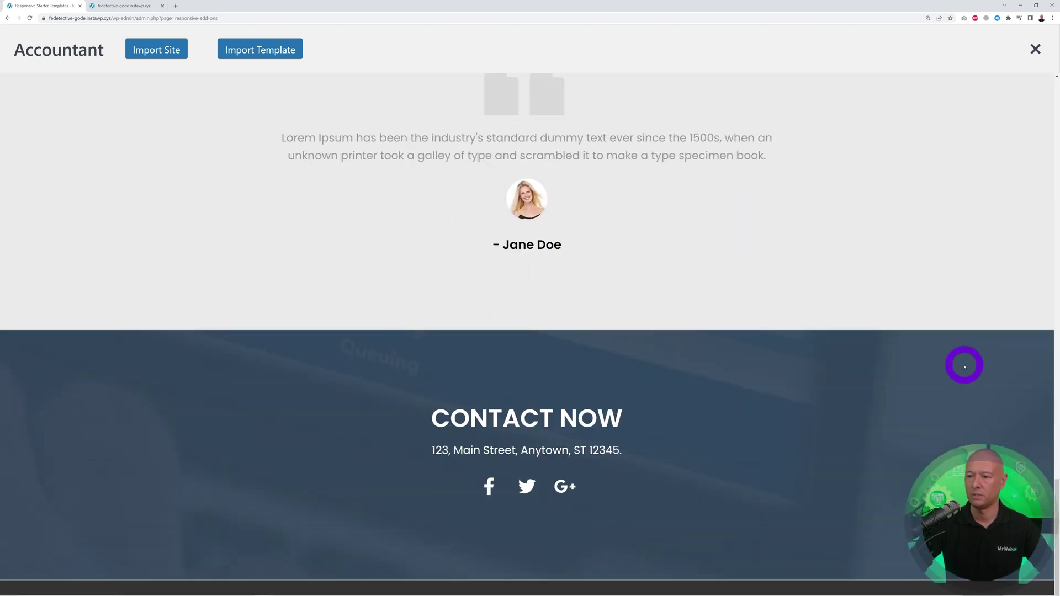
{"action": "scroll", "coordinate": [925, 380], "scroll_direction": "up", "scroll_amount": 20}
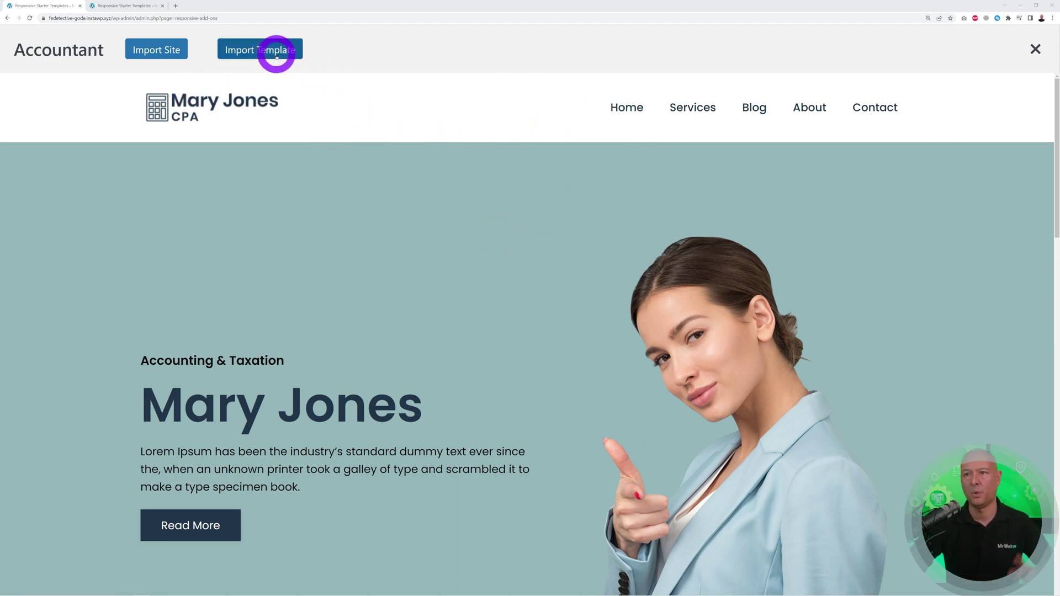
Step: Check the Accountant page templates available for individual import, selecting the Home page, and return to the full site preview
{"action": "left_click", "coordinate": [135, 6]}
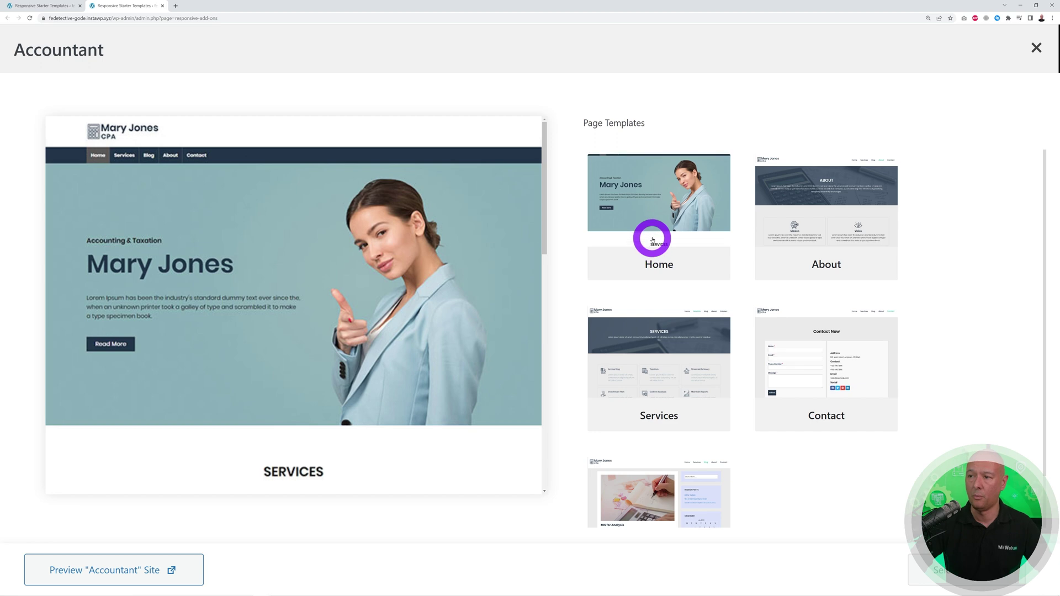
{"action": "left_click", "coordinate": [654, 233]}
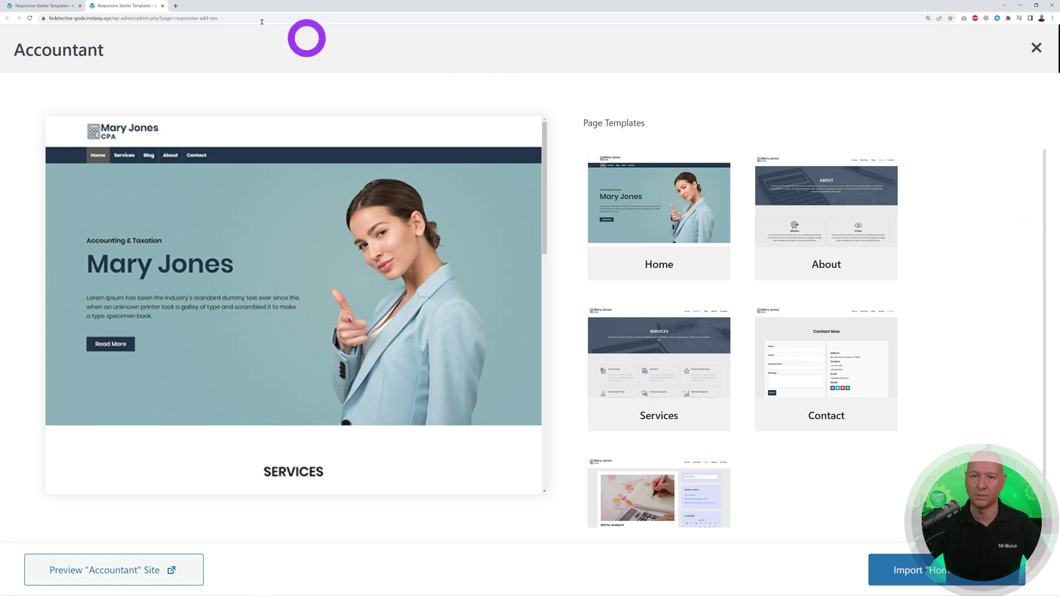
{"action": "left_click", "coordinate": [39, 5]}
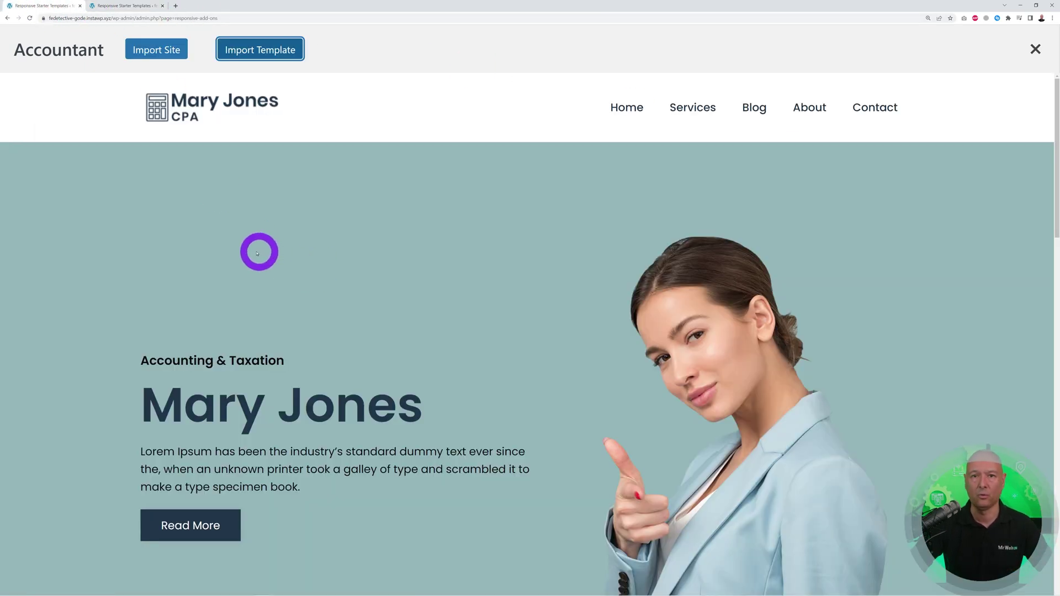
Step: Import the full Accountant site with required plugins, previous import deletion, content and customizer settings, and launch it in a new tab
{"action": "left_click", "coordinate": [157, 50]}
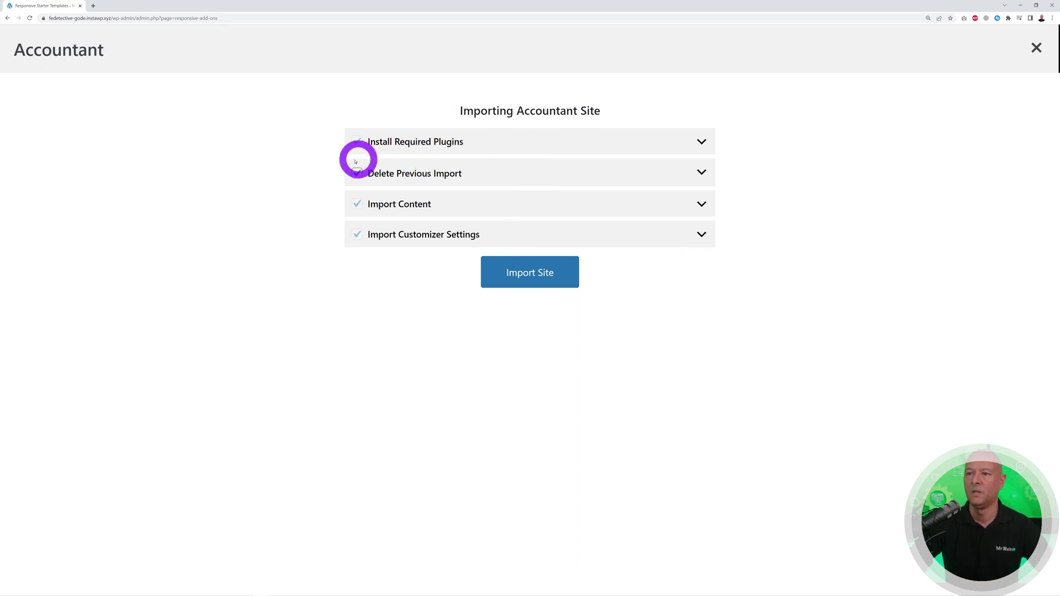
{"action": "left_click", "coordinate": [532, 280]}
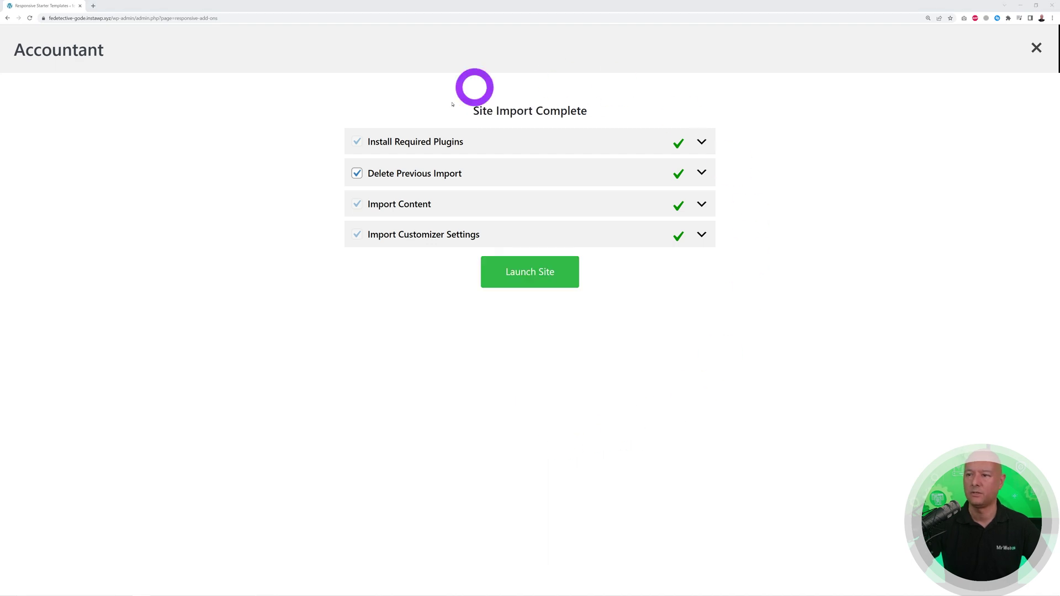
{"action": "right_click", "coordinate": [529, 276]}
{"action": "left_click", "coordinate": [552, 280]}
{"action": "left_click", "coordinate": [130, 6]}
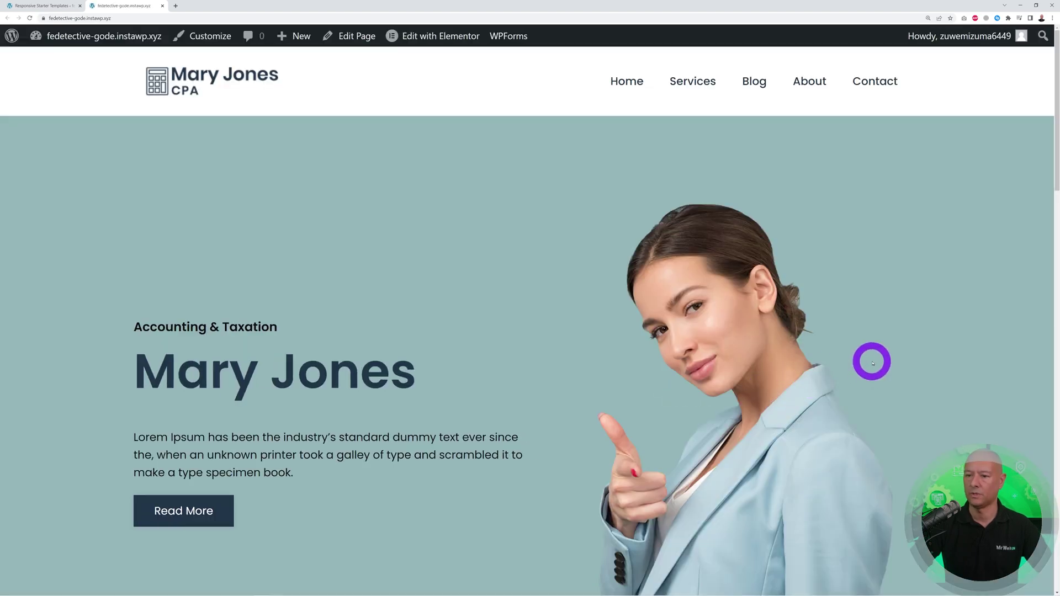
Step: Examine the imported site's home page down to the end and back to its header
{"action": "scroll", "coordinate": [899, 351], "scroll_direction": "down", "scroll_amount": 20}
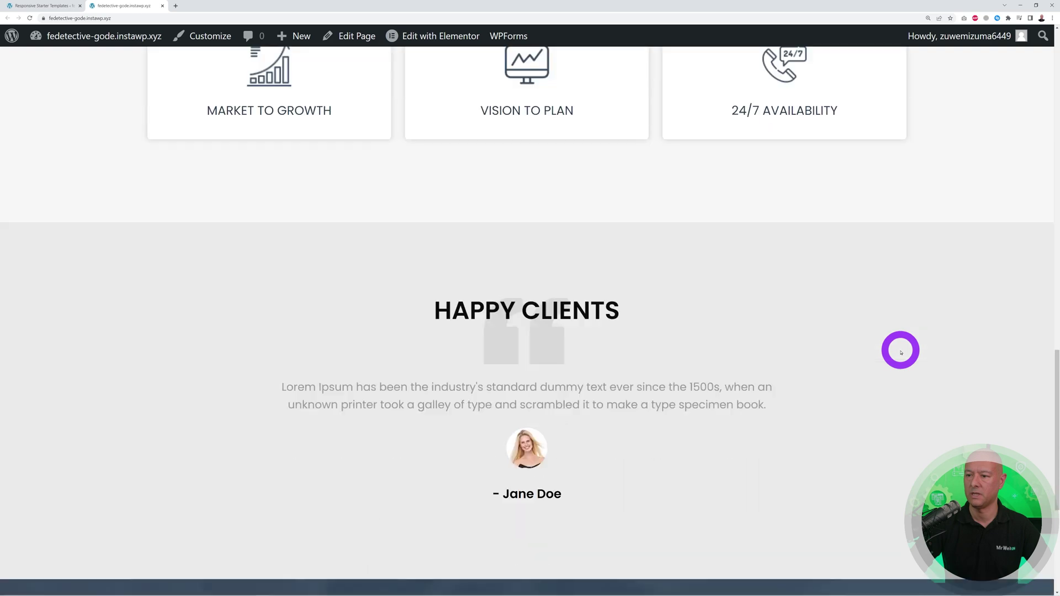
{"action": "scroll", "coordinate": [901, 353], "scroll_direction": "down", "scroll_amount": 5}
{"action": "scroll", "coordinate": [900, 353], "scroll_direction": "up", "scroll_amount": 15}
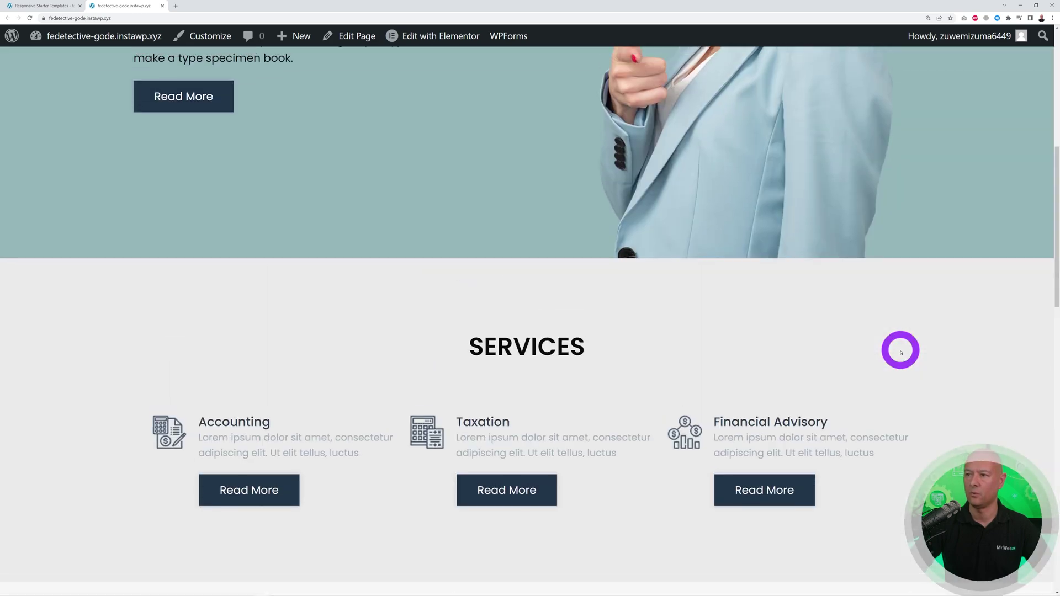
{"action": "scroll", "coordinate": [899, 351], "scroll_direction": "up", "scroll_amount": 8}
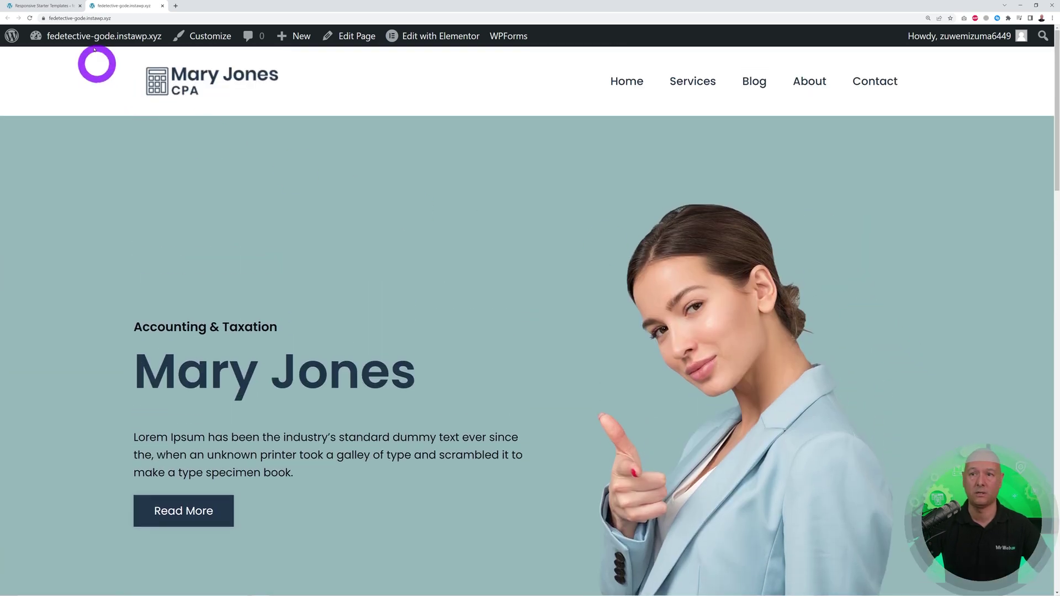
Step: Close the completed site import screen and open the list of all pages in the WordPress admin
{"action": "left_click", "coordinate": [47, 5]}
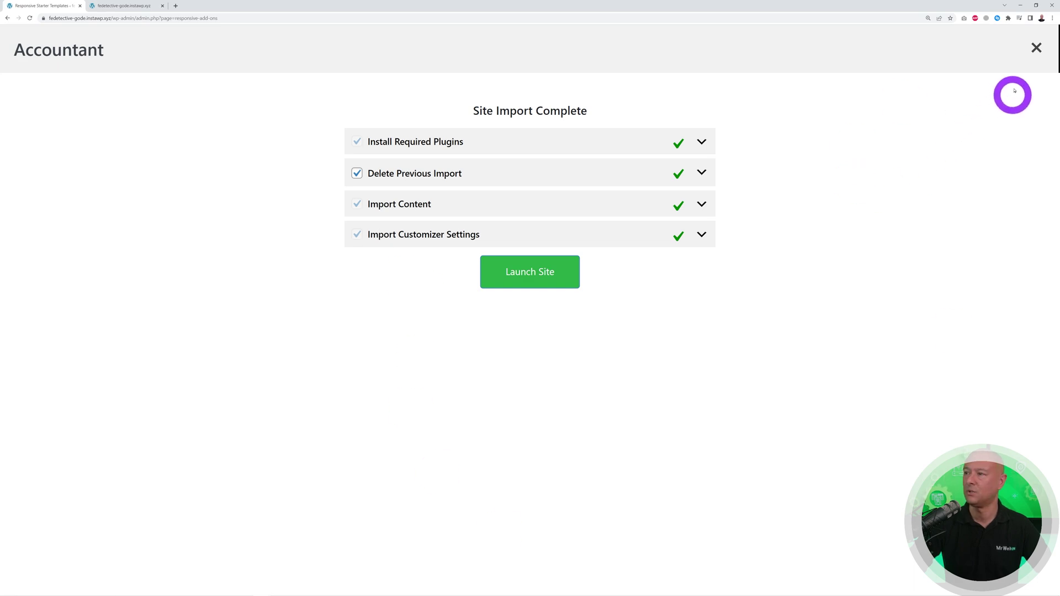
{"action": "left_click", "coordinate": [1036, 48]}
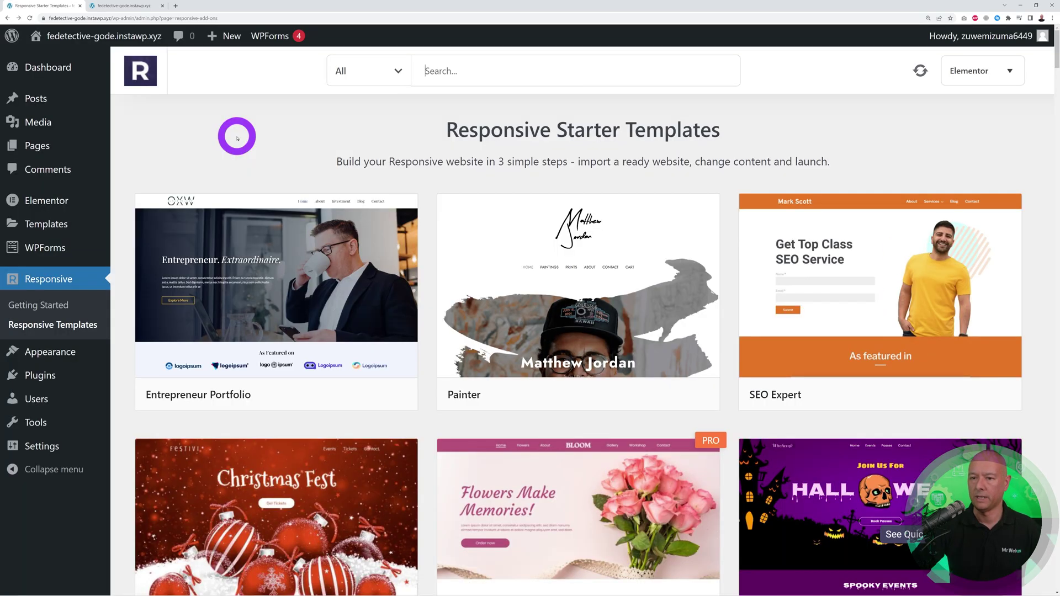
{"action": "mouse_move", "coordinate": [42, 149]}
{"action": "left_click", "coordinate": [203, 171]}
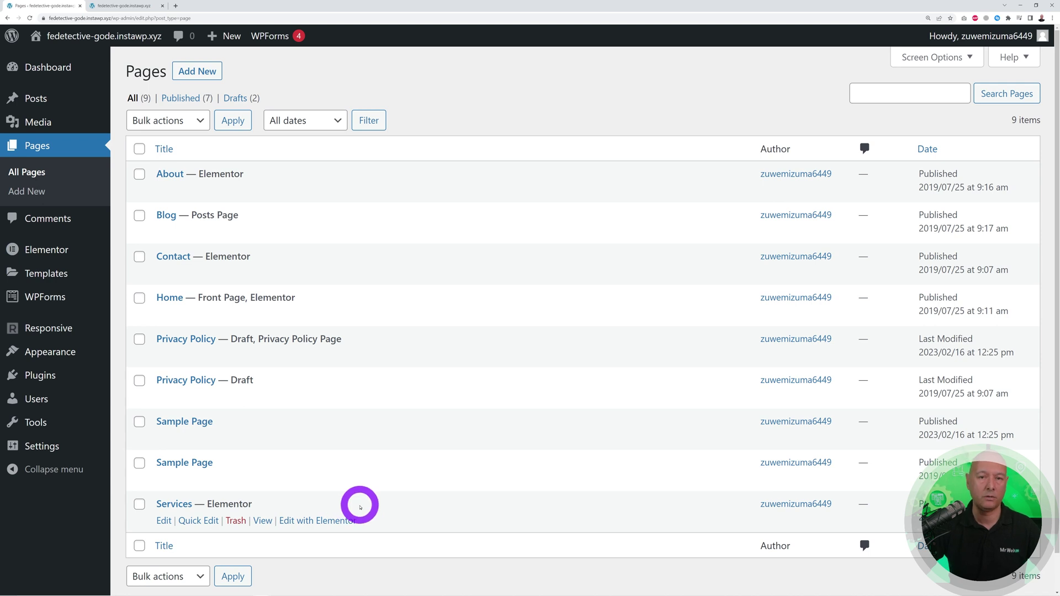
Step: Review the imported About and Services pages on the live site and return to its Home page
{"action": "left_click", "coordinate": [126, 6]}
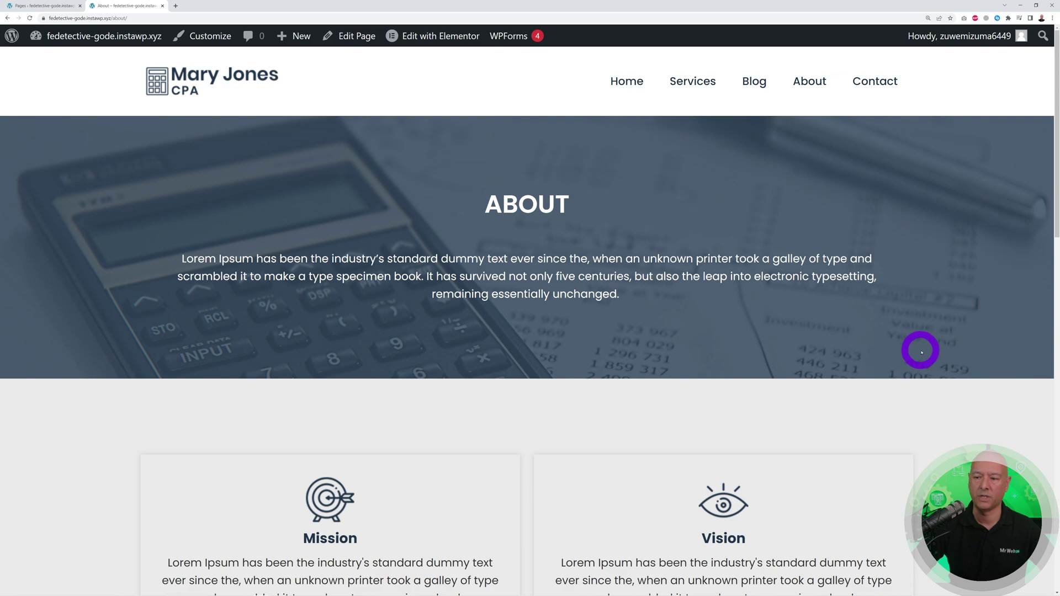
{"action": "scroll", "coordinate": [928, 354], "scroll_direction": "down", "scroll_amount": 10}
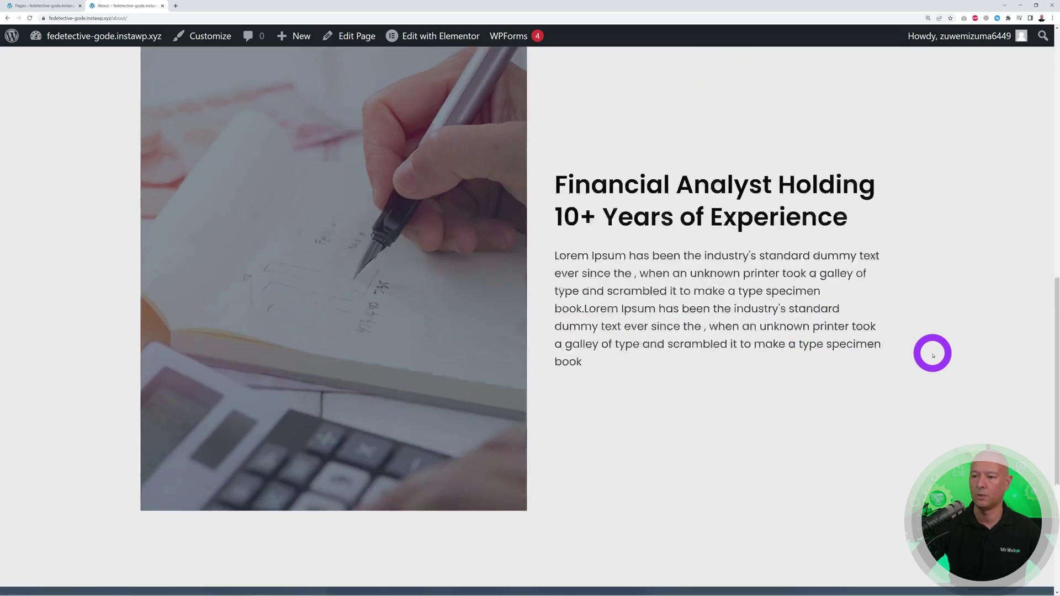
{"action": "scroll", "coordinate": [929, 353], "scroll_direction": "up", "scroll_amount": 7}
{"action": "scroll", "coordinate": [928, 354], "scroll_direction": "up", "scroll_amount": 5}
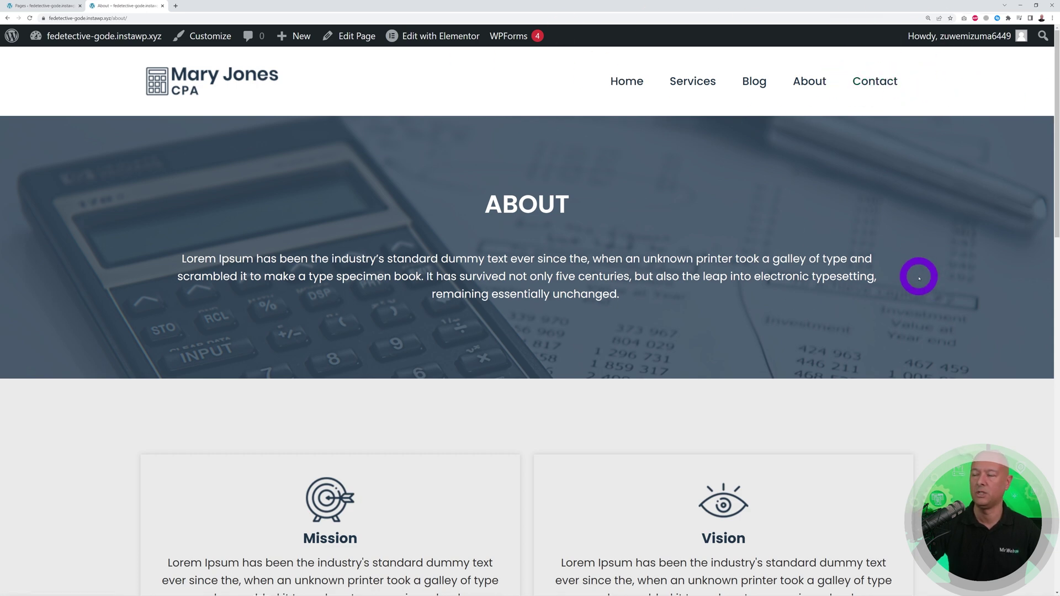
{"action": "left_click", "coordinate": [693, 83]}
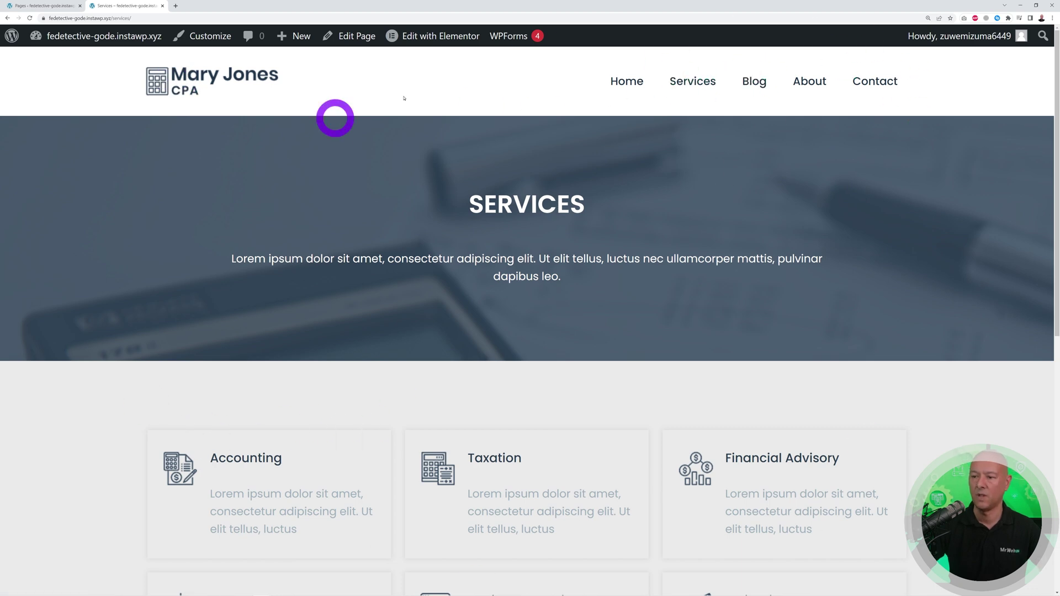
{"action": "left_click", "coordinate": [629, 82]}
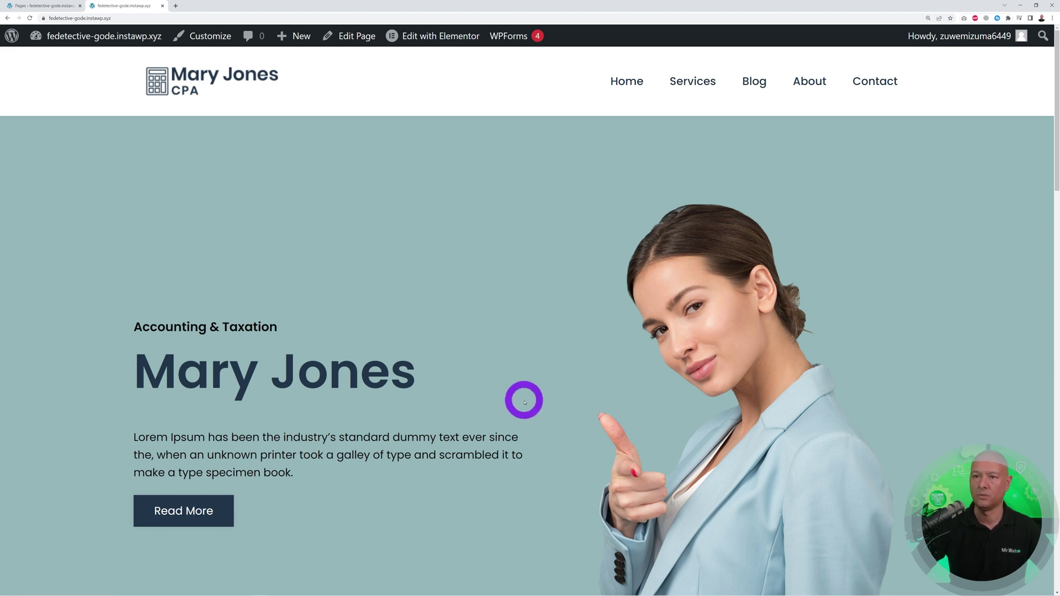
Step: Open the Home page for editing with Elementor in a new tab and place it beside the Pages tab
{"action": "left_click", "coordinate": [38, 7]}
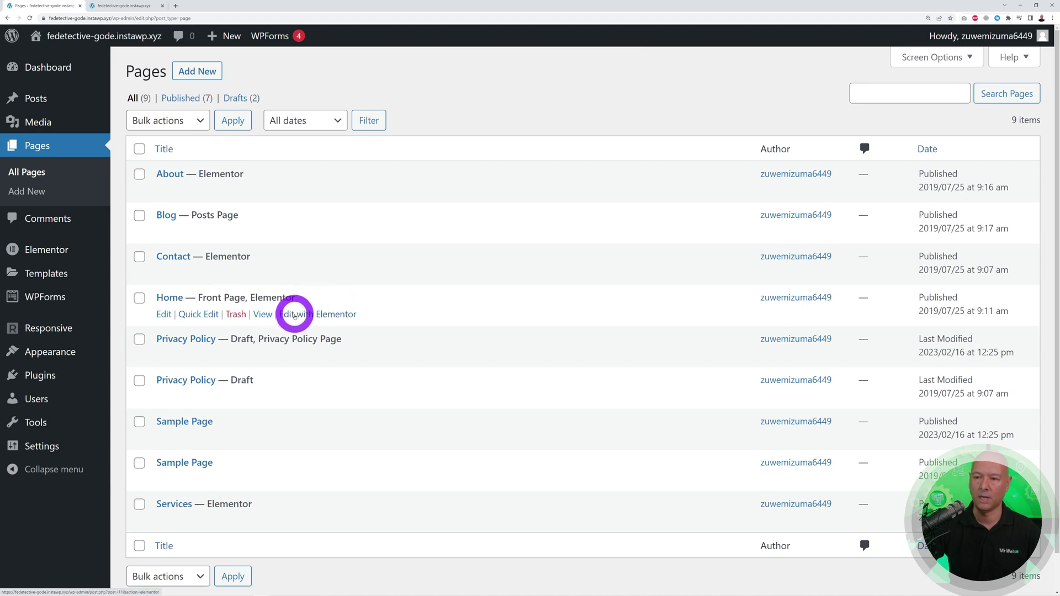
{"action": "right_click", "coordinate": [323, 316]}
{"action": "left_click", "coordinate": [342, 322]}
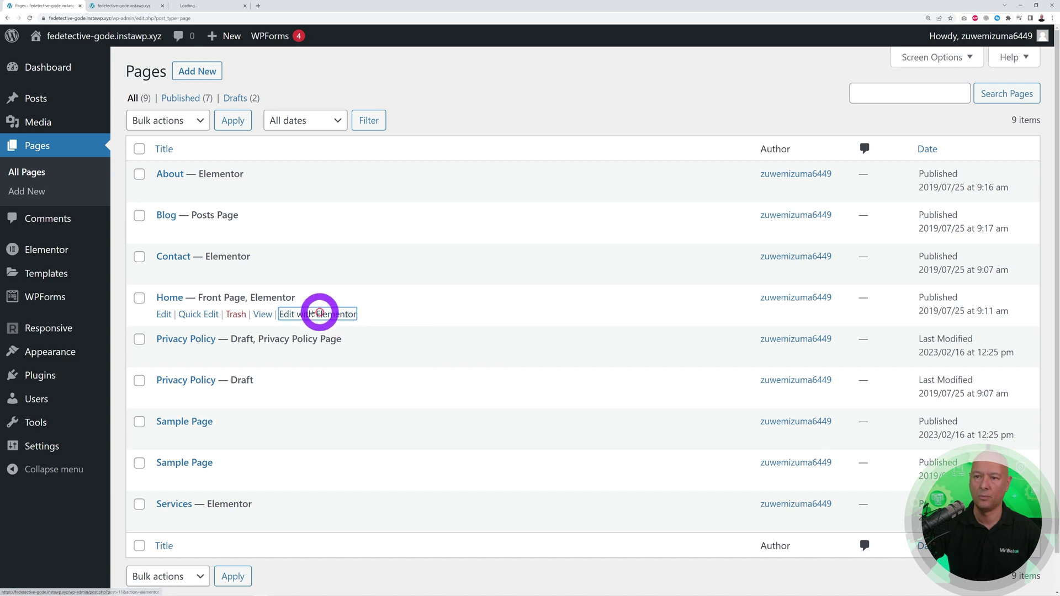
{"action": "left_click_drag", "start_coordinate": [193, 9], "coordinate": [128, 4]}
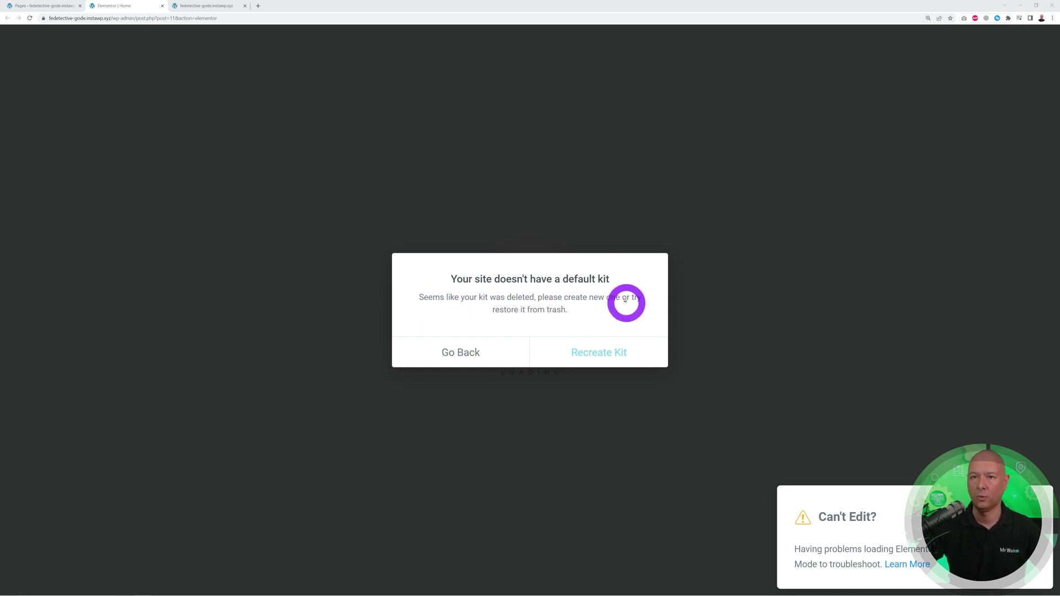
Step: Regenerate the CSS files and data, sync the library and recreate the default kit in Elementor's tools, saving the changes
{"action": "left_click", "coordinate": [40, 10]}
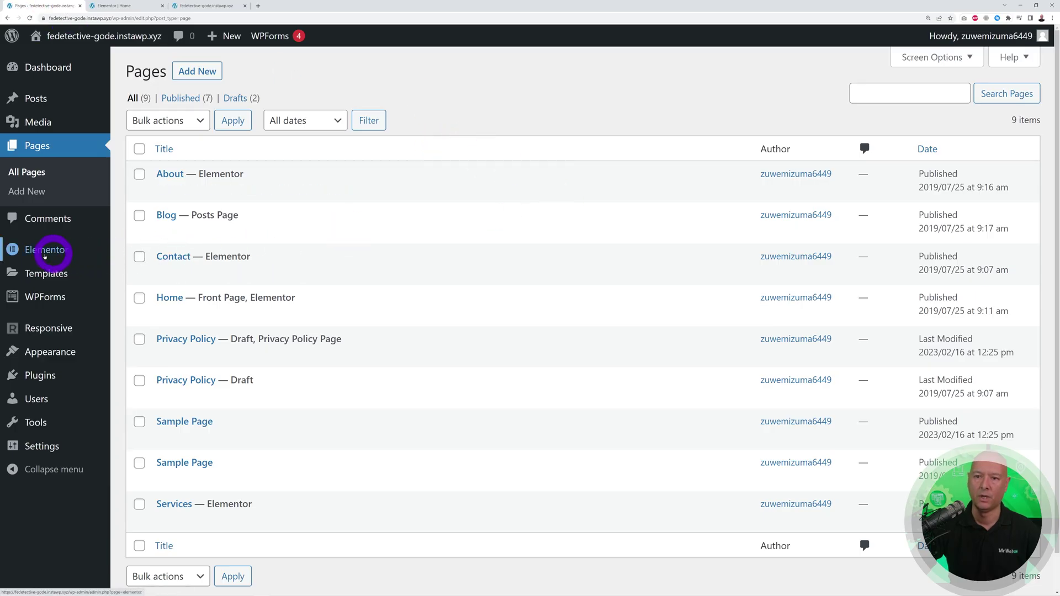
{"action": "mouse_move", "coordinate": [42, 258]}
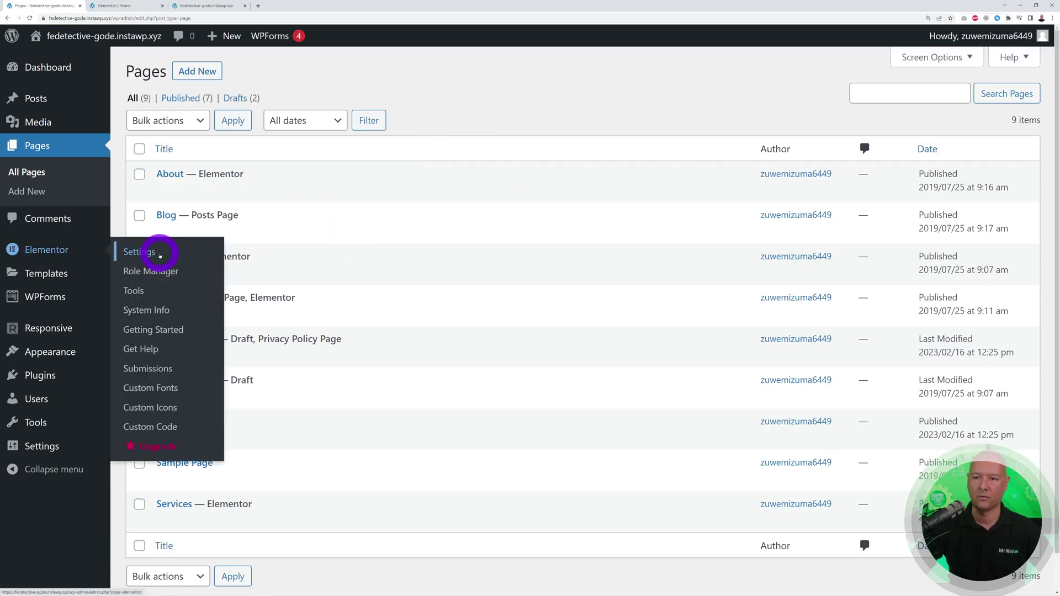
{"action": "left_click", "coordinate": [134, 294]}
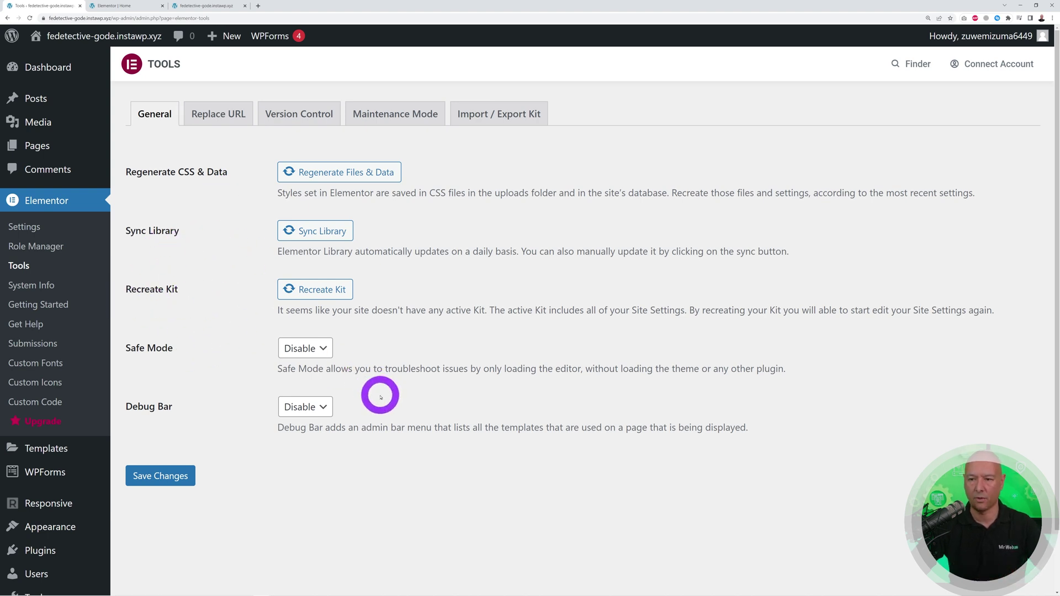
{"action": "left_click", "coordinate": [317, 171]}
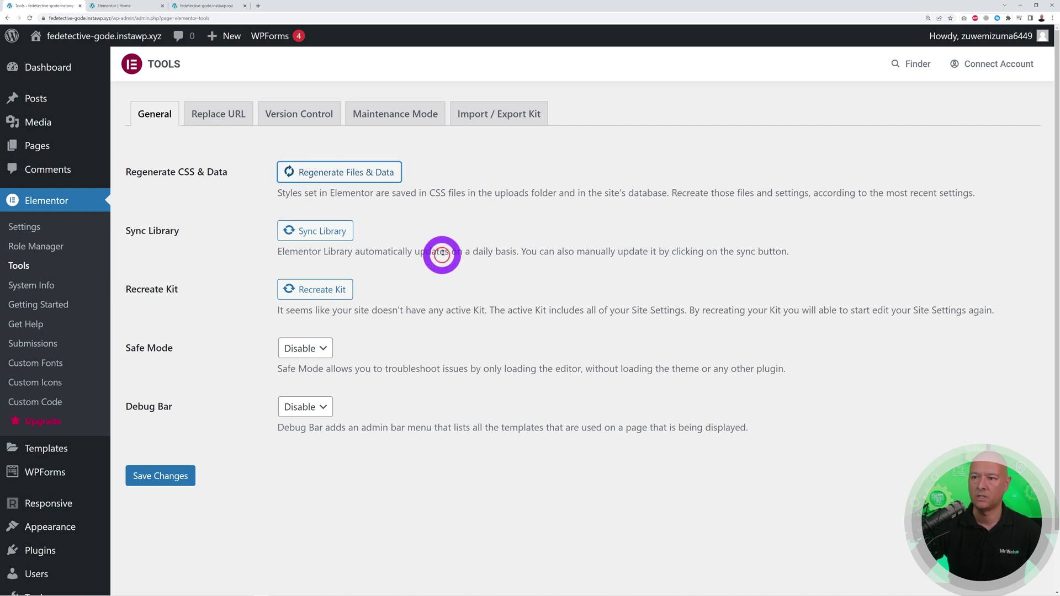
{"action": "left_click", "coordinate": [314, 286]}
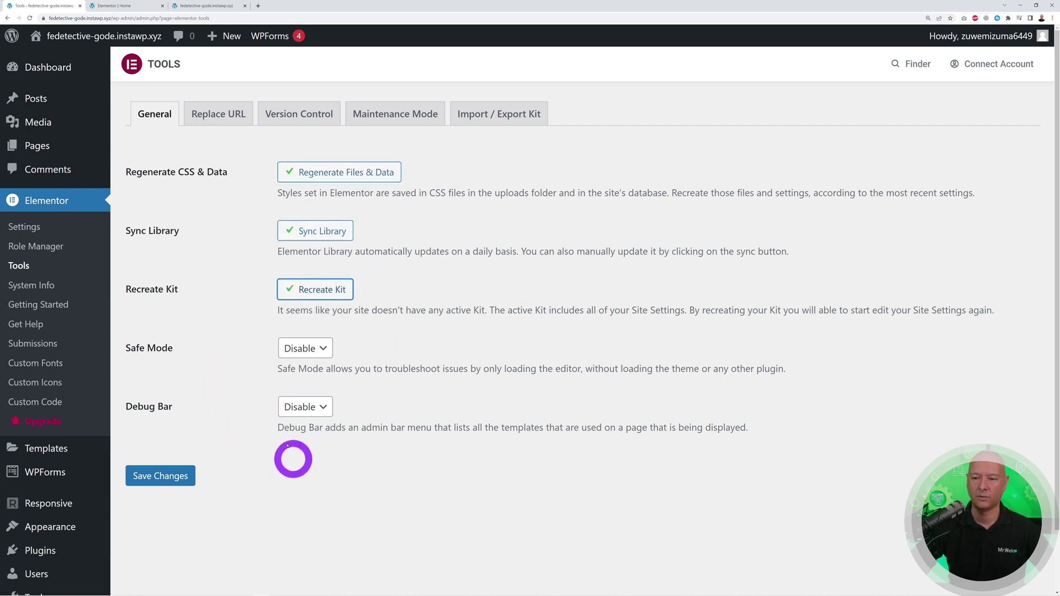
{"action": "left_click", "coordinate": [172, 482]}
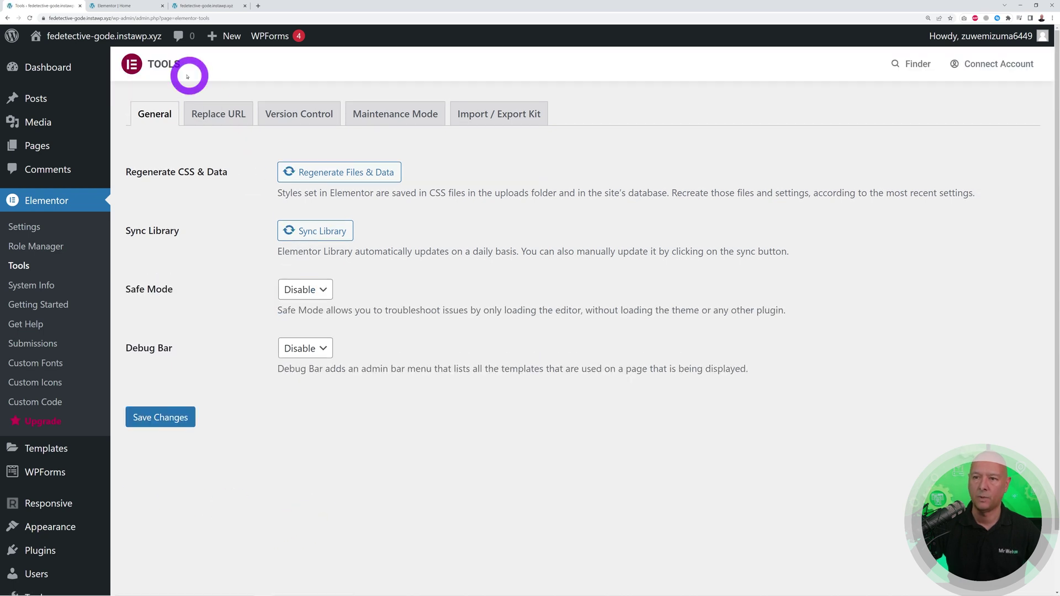
Step: Reload the Home page editor and inspect the settings of the hero section, its text column and the "Accounting & Taxation" heading
{"action": "left_click", "coordinate": [122, 9]}
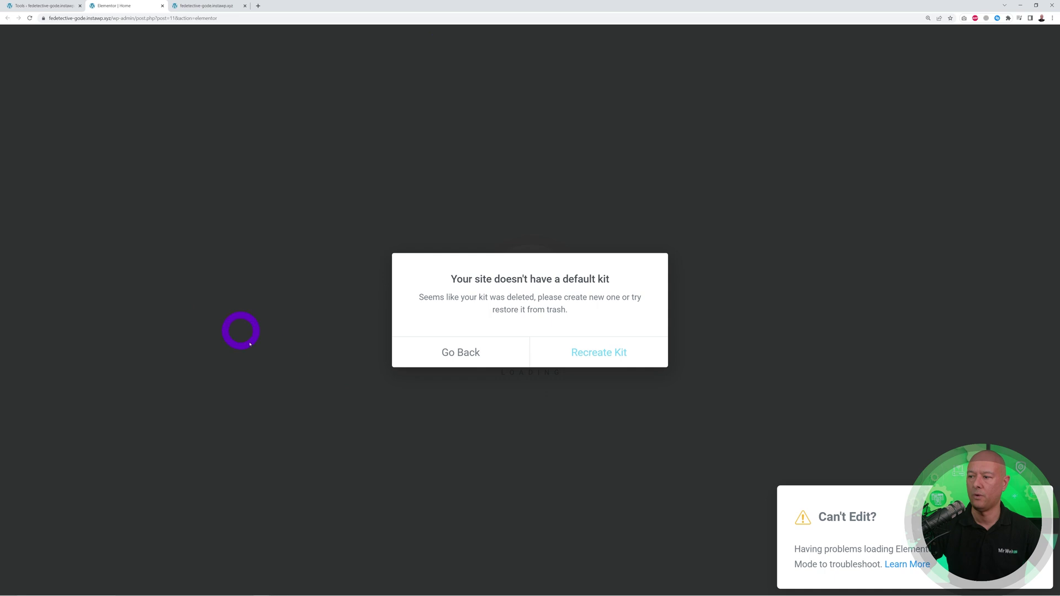
{"action": "left_click", "coordinate": [30, 18]}
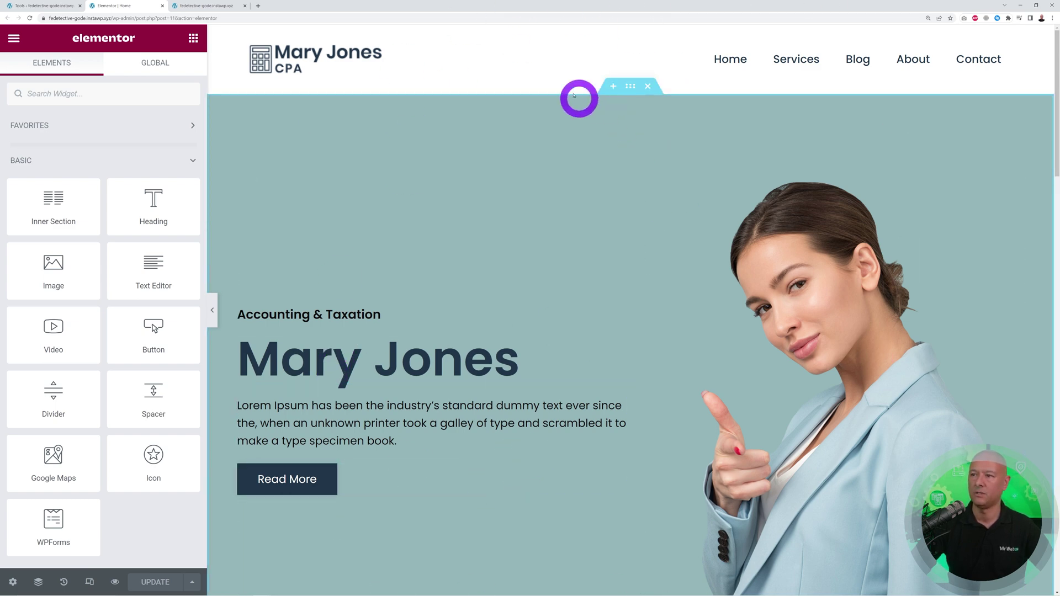
{"action": "left_click", "coordinate": [633, 90]}
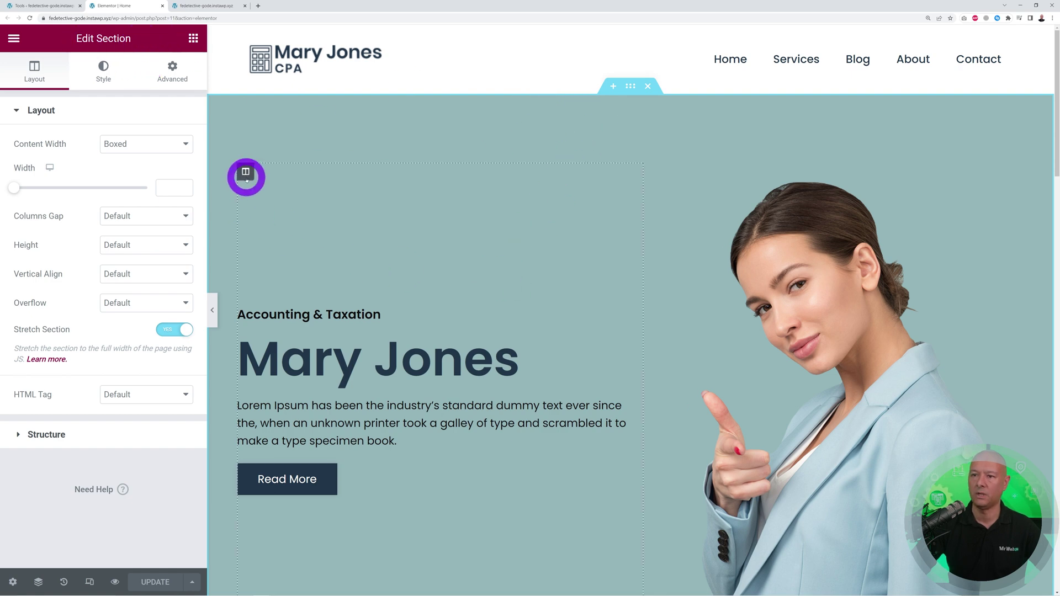
{"action": "left_click", "coordinate": [246, 175]}
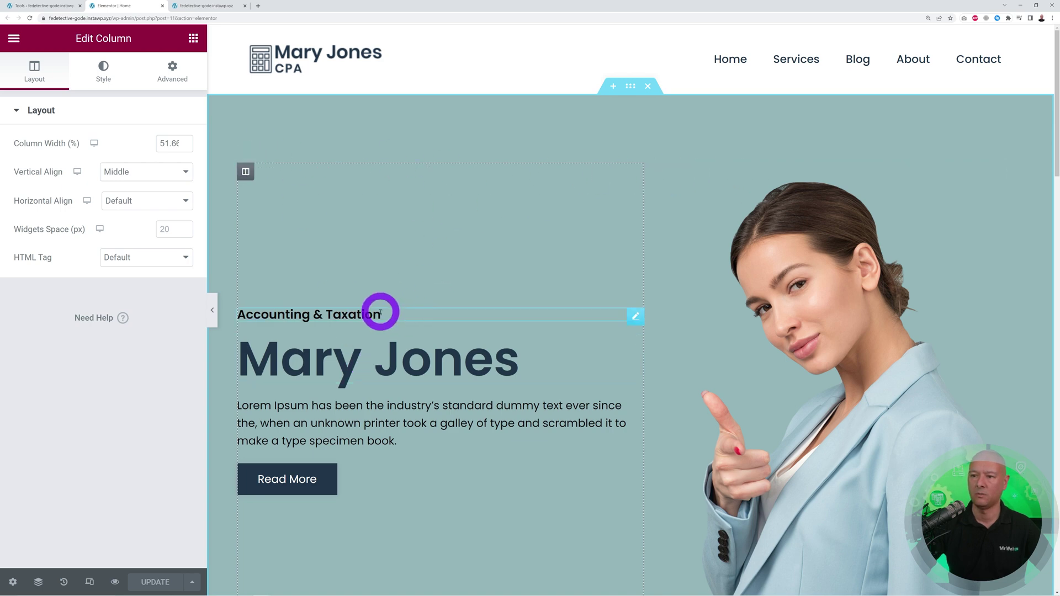
{"action": "left_click", "coordinate": [634, 319]}
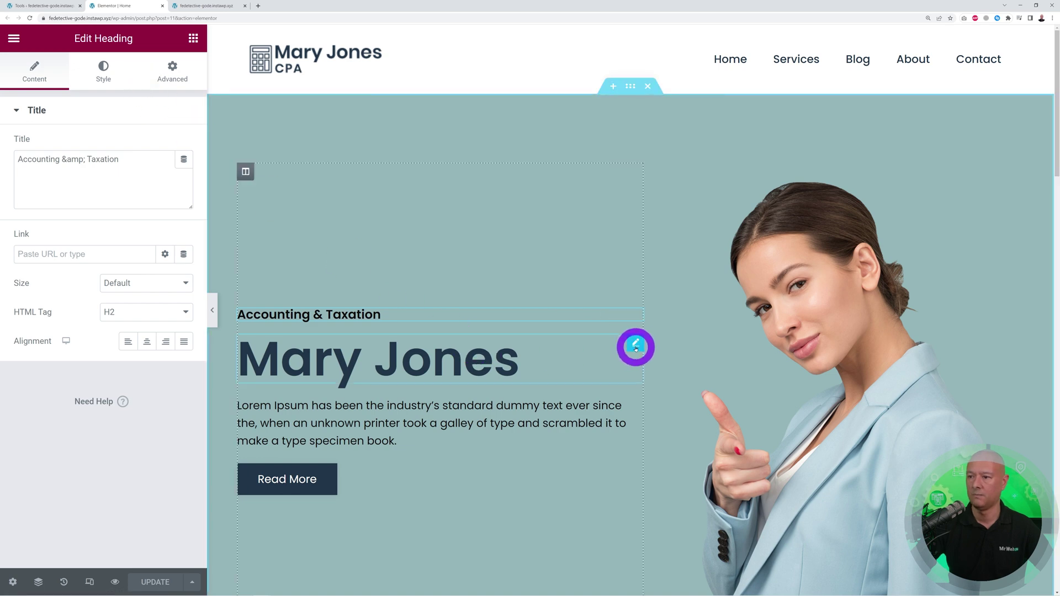
Step: Inspect the settings of the hero section's paragraph and its Read More button
{"action": "left_click", "coordinate": [634, 406]}
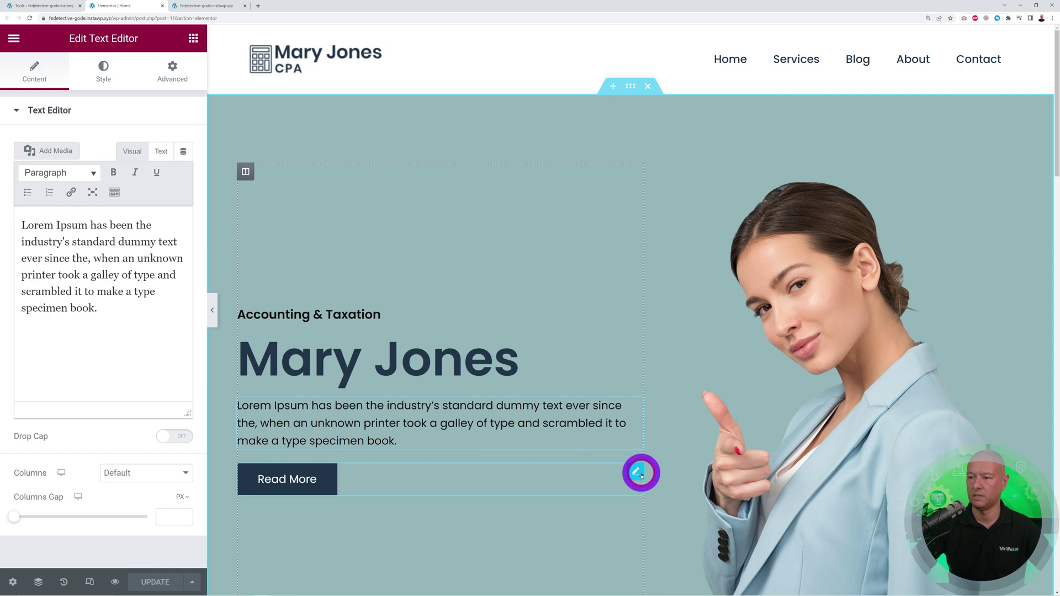
{"action": "left_click", "coordinate": [638, 473]}
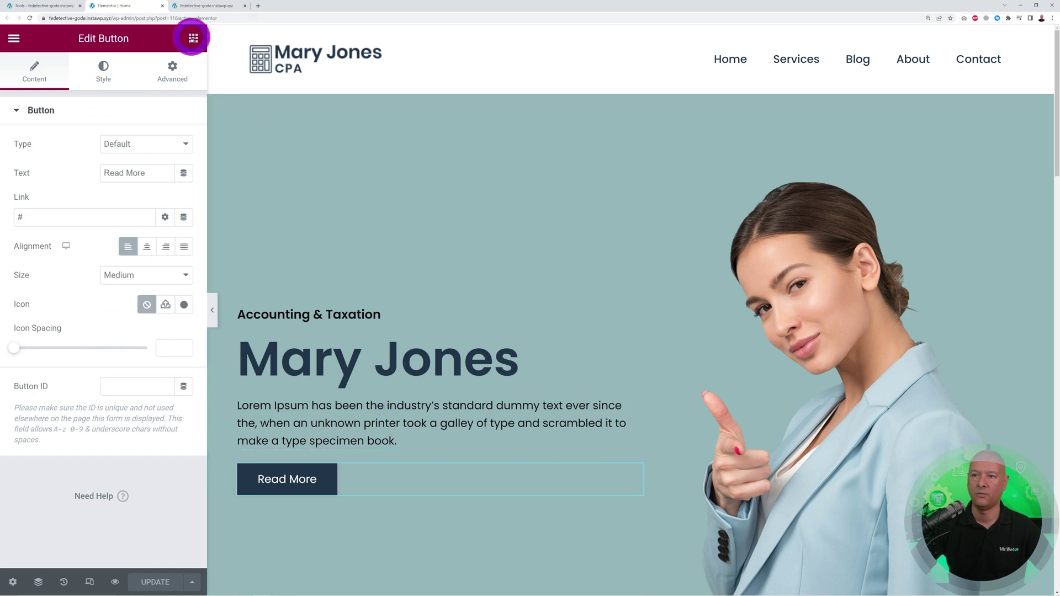
Step: Try adding a Heading widget below the hero section's Read More button and delete it
{"action": "left_click", "coordinate": [192, 37]}
{"action": "left_click_drag", "start_coordinate": [157, 209], "coordinate": [287, 494]}
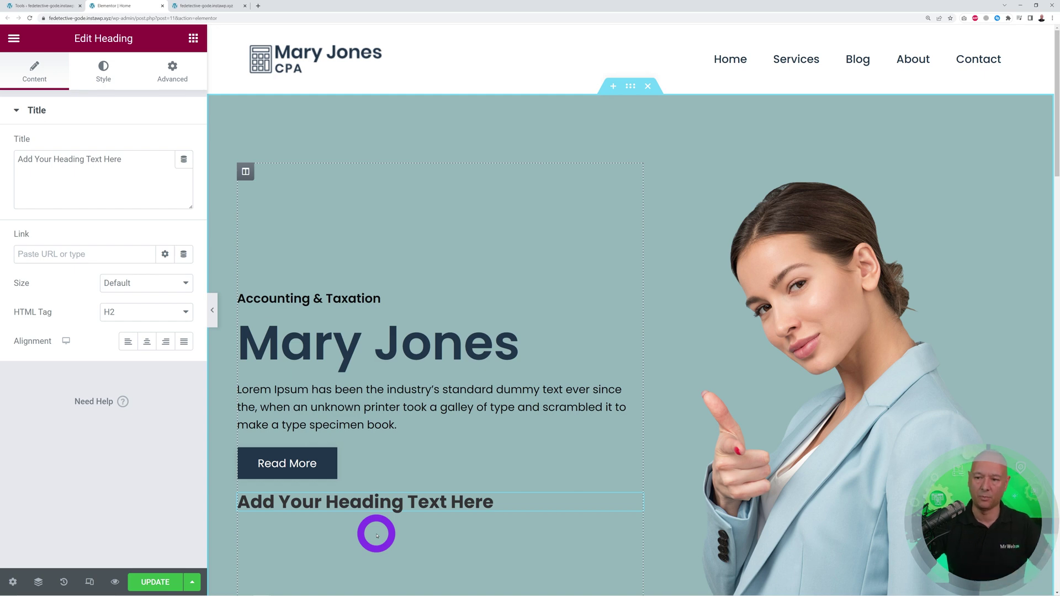
{"action": "right_click", "coordinate": [636, 506]}
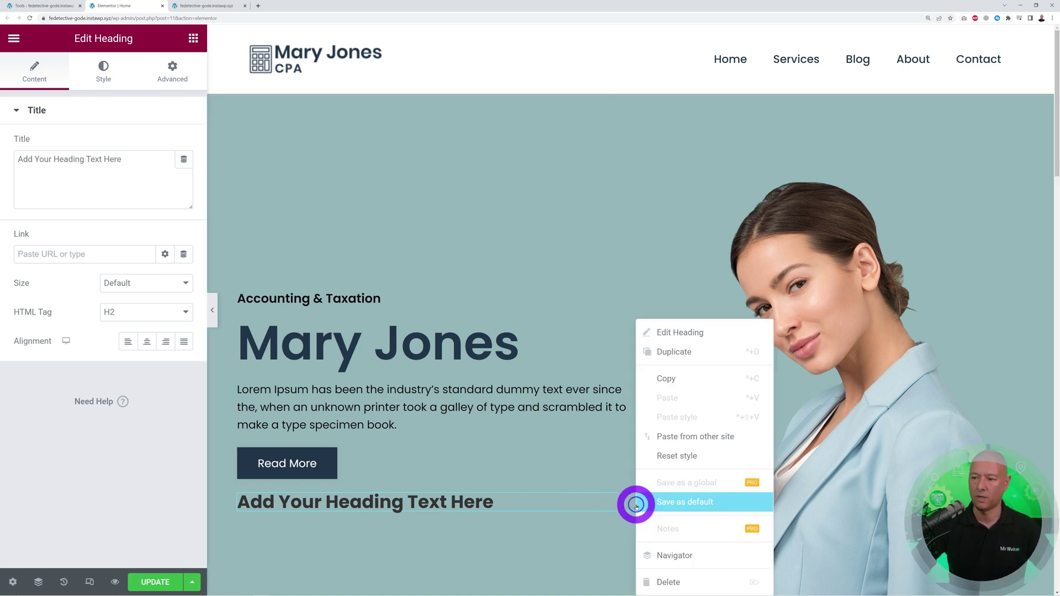
{"action": "left_click", "coordinate": [686, 577]}
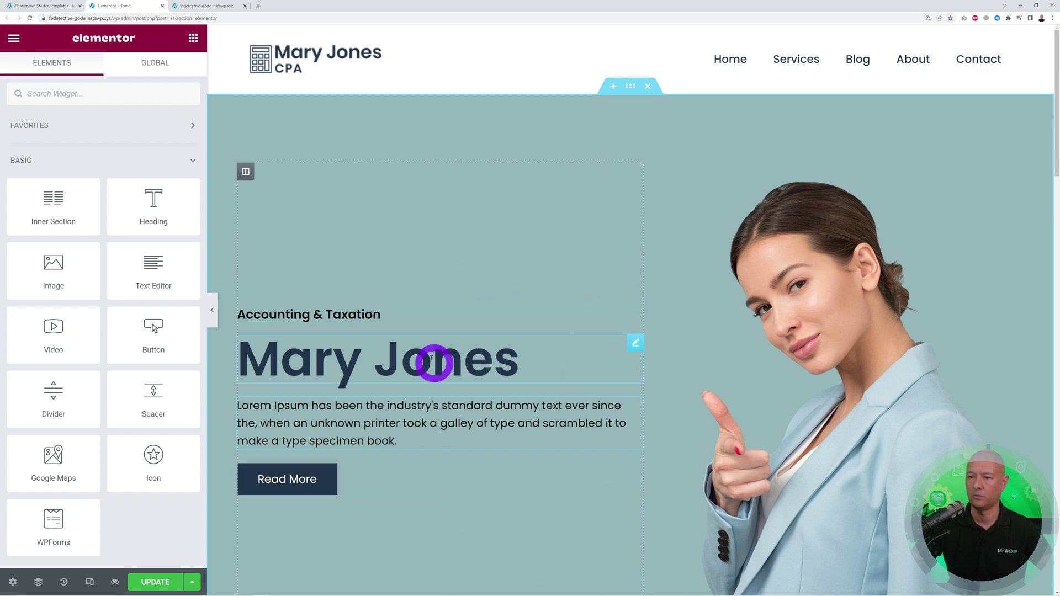
Step: Change the large hero heading's title to "Mr Web"
{"action": "left_click", "coordinate": [636, 342]}
{"action": "left_click_drag", "start_coordinate": [118, 182], "coordinate": [28, 166]}
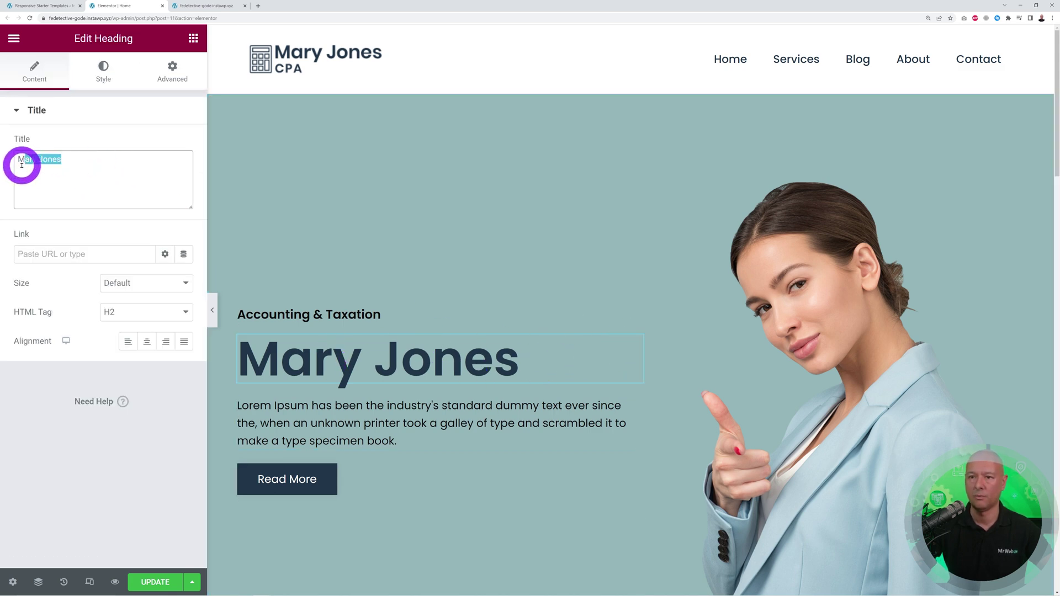
{"action": "type", "text": "Mr Web"}
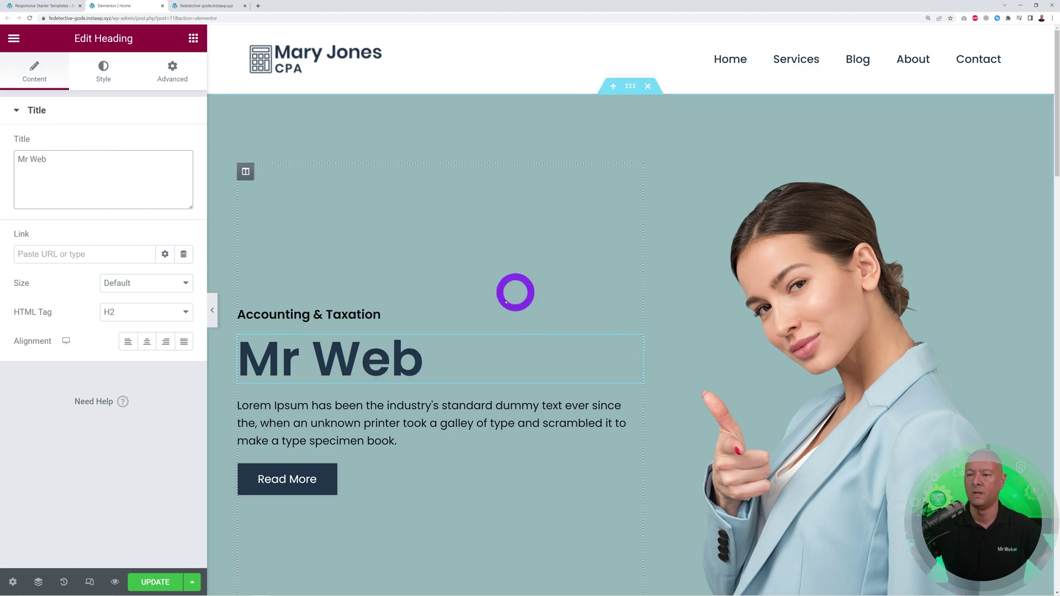
Step: Replace the hero paragraph with a firm introduction beginning "Welcome to our accounting firm, where we believe that your success is our success."
{"action": "left_click", "coordinate": [637, 406]}
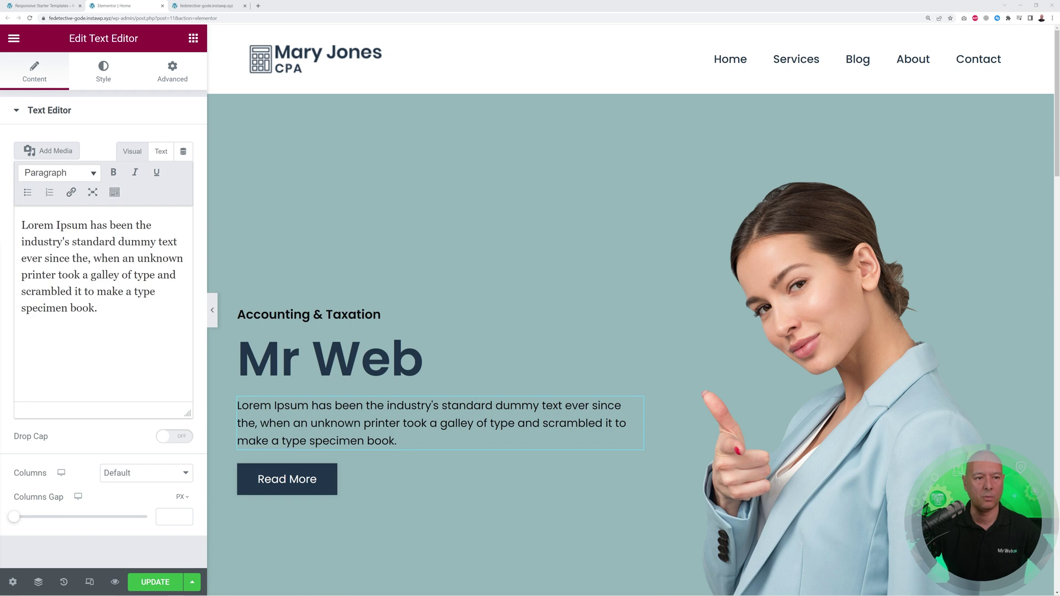
{"action": "left_click_drag", "start_coordinate": [89, 313], "coordinate": [7, 224]}
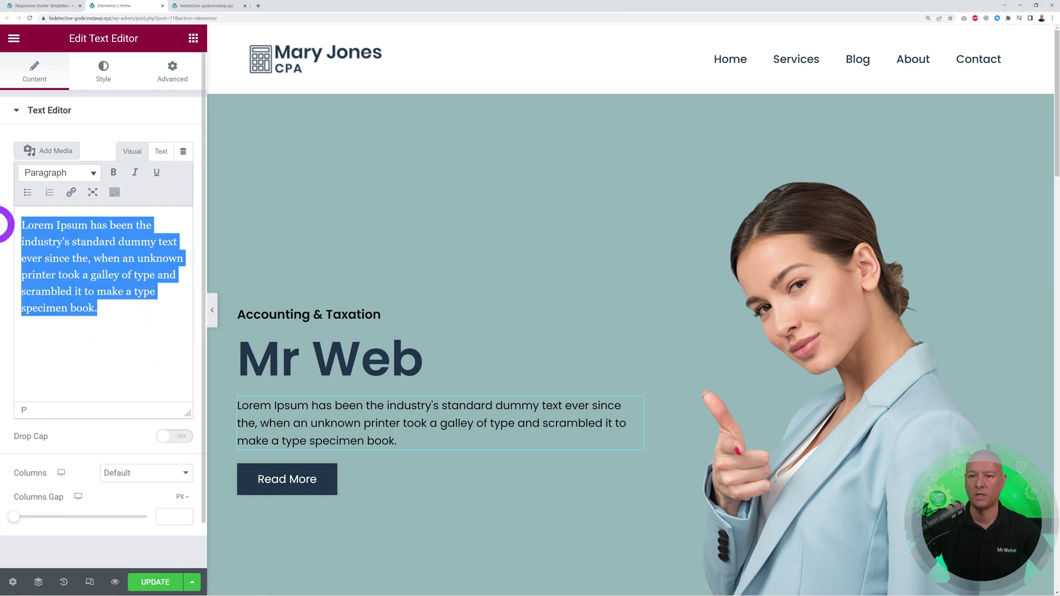
{"action": "type", "text": "Welcome to our accounting firm, where we believe that your success is our success. As experienced accountants, we provide a comprehensive range of accounting and financial services to help you manage your business and personal finances. From tax planning and preparation to financial statement analysis, our team is dedicated to providing you with the highest level of service and expertise."}
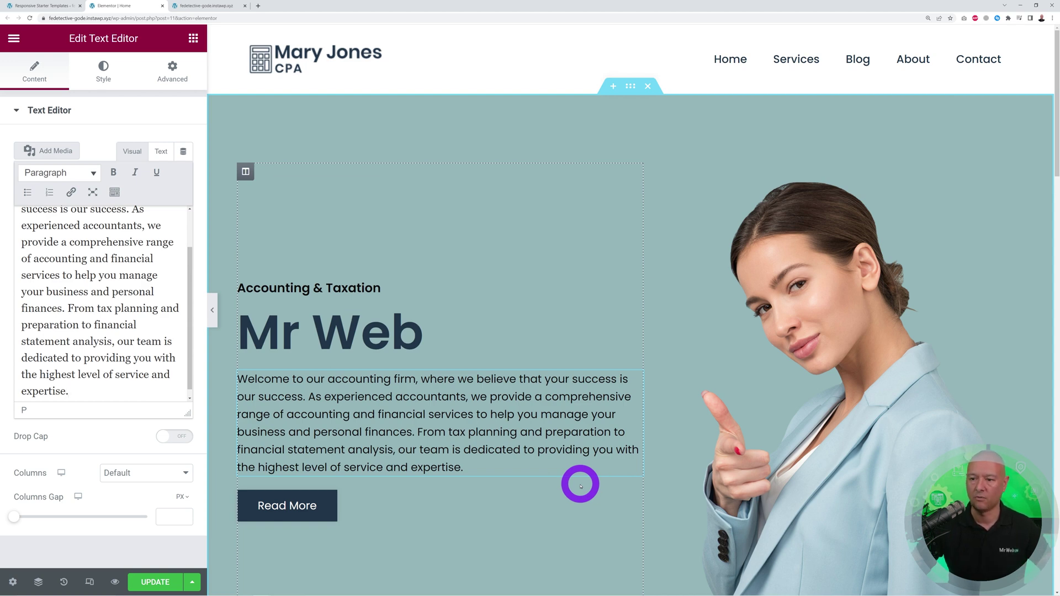
Step: Replace the hero image with the owner's portrait PNG, uploaded from the Downloads folder and inserted at full size
{"action": "scroll", "coordinate": [572, 475], "scroll_direction": "down", "scroll_amount": 1}
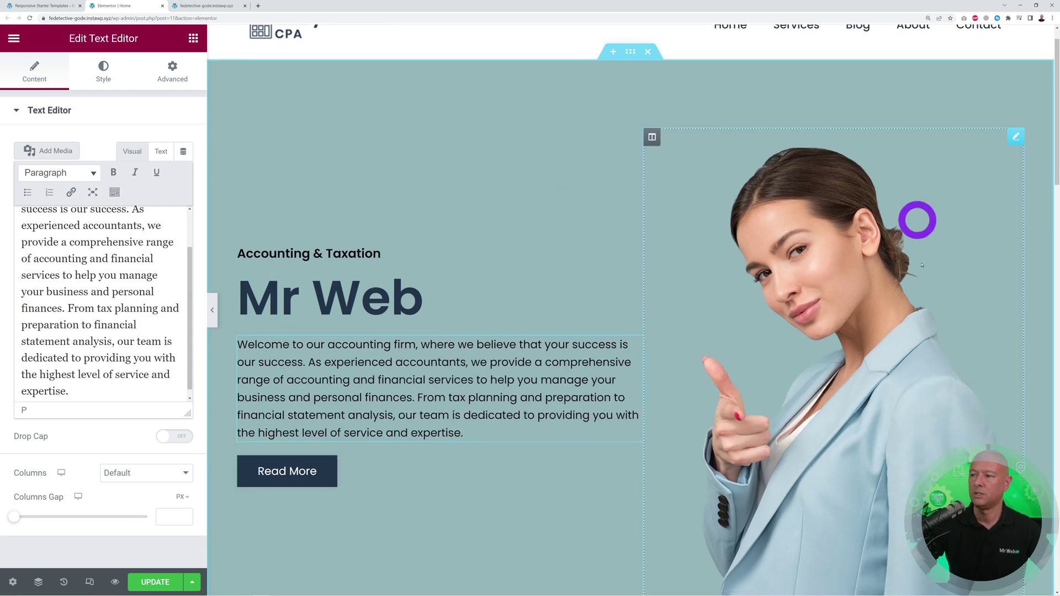
{"action": "left_click", "coordinate": [1016, 141]}
{"action": "scroll", "coordinate": [682, 381], "scroll_direction": "down", "scroll_amount": 1}
{"action": "scroll", "coordinate": [659, 395], "scroll_direction": "down", "scroll_amount": 1}
{"action": "scroll", "coordinate": [641, 425], "scroll_direction": "up", "scroll_amount": 1}
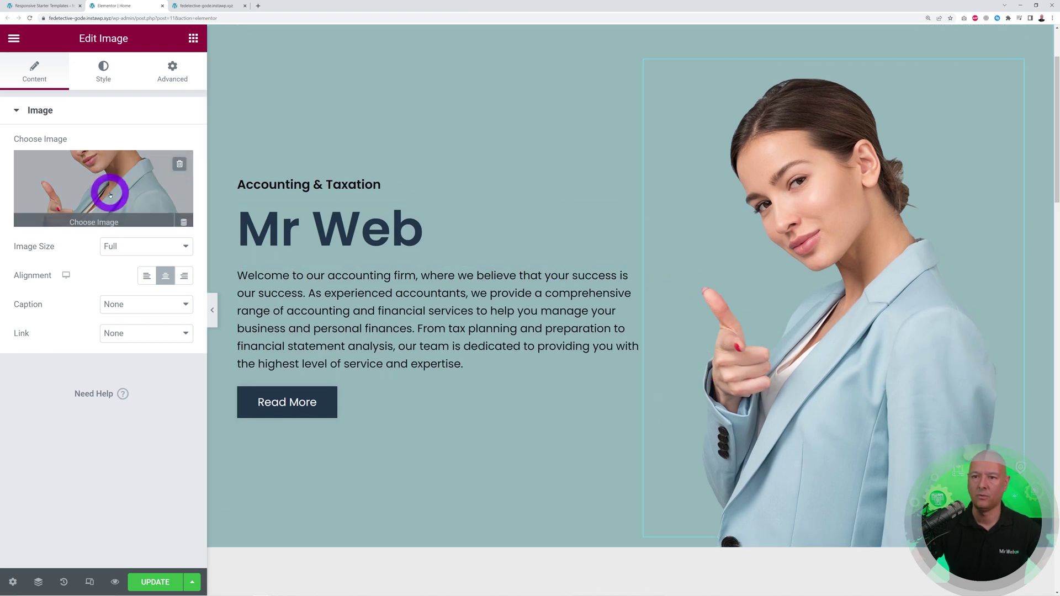
{"action": "left_click", "coordinate": [133, 182]}
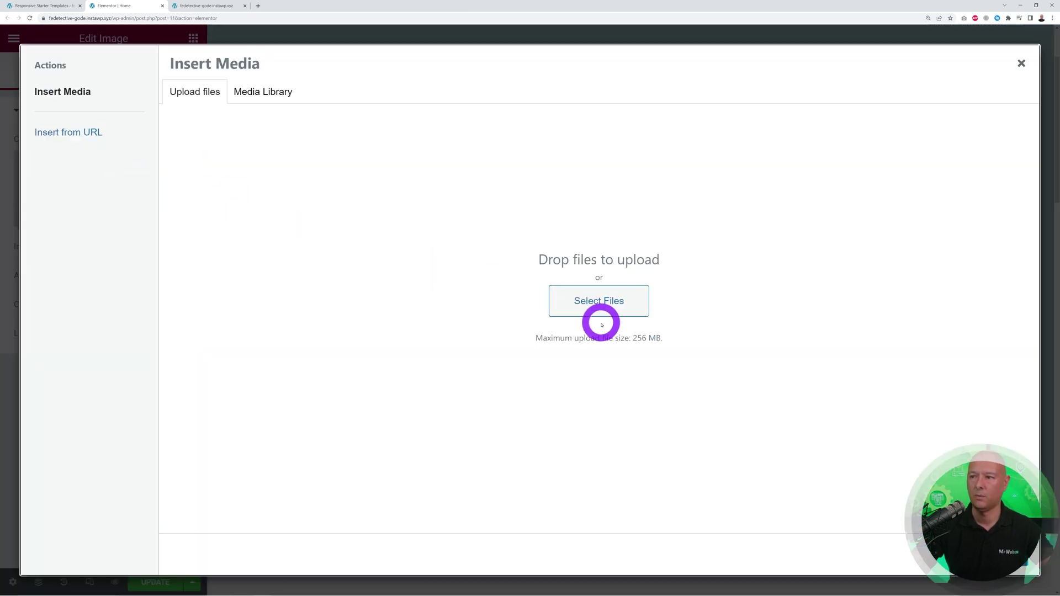
{"action": "left_click", "coordinate": [601, 303]}
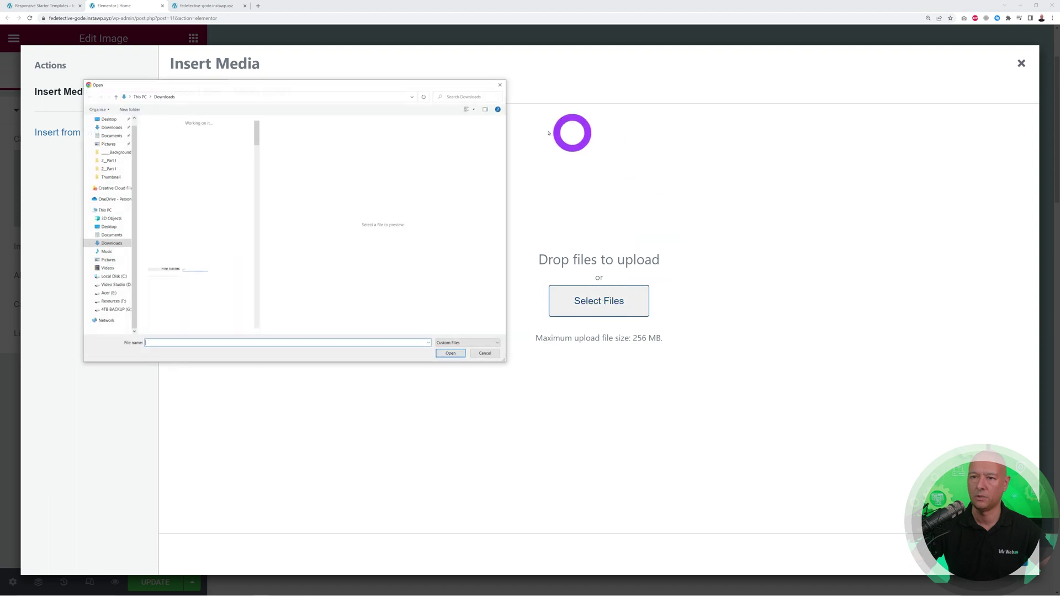
{"action": "left_click", "coordinate": [154, 134]}
{"action": "left_click", "coordinate": [451, 353]}
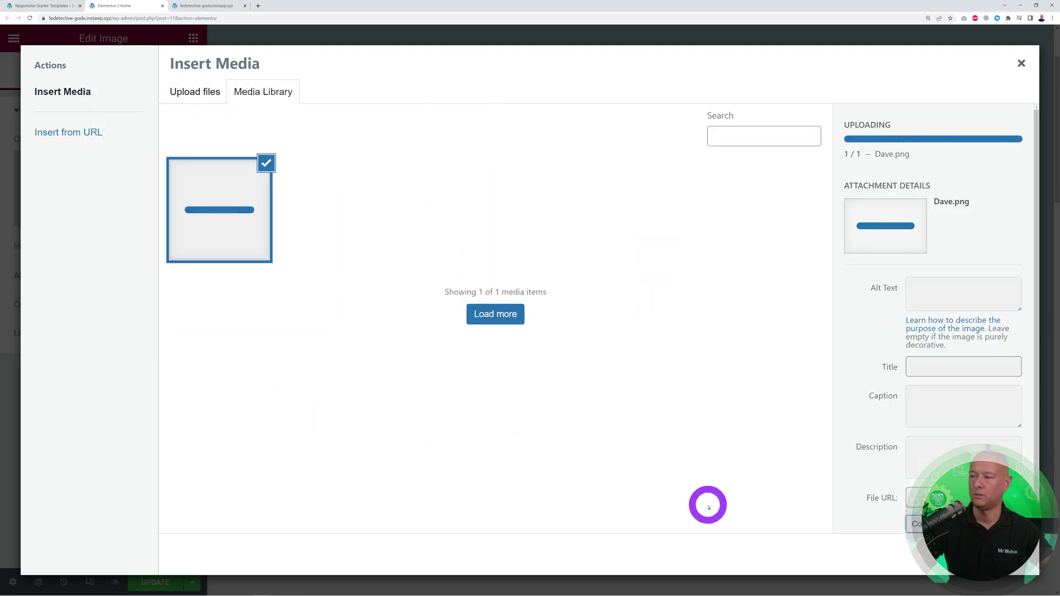
{"action": "left_click", "coordinate": [993, 554]}
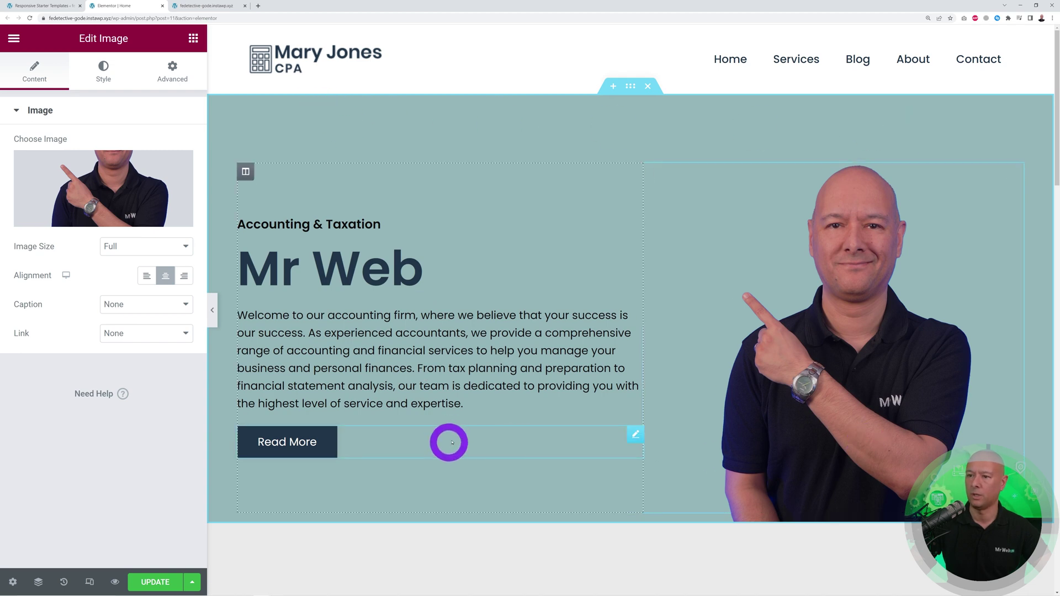
Step: Set the hero section's background color to bright turquoise, #23BDD4
{"action": "left_click", "coordinate": [631, 90]}
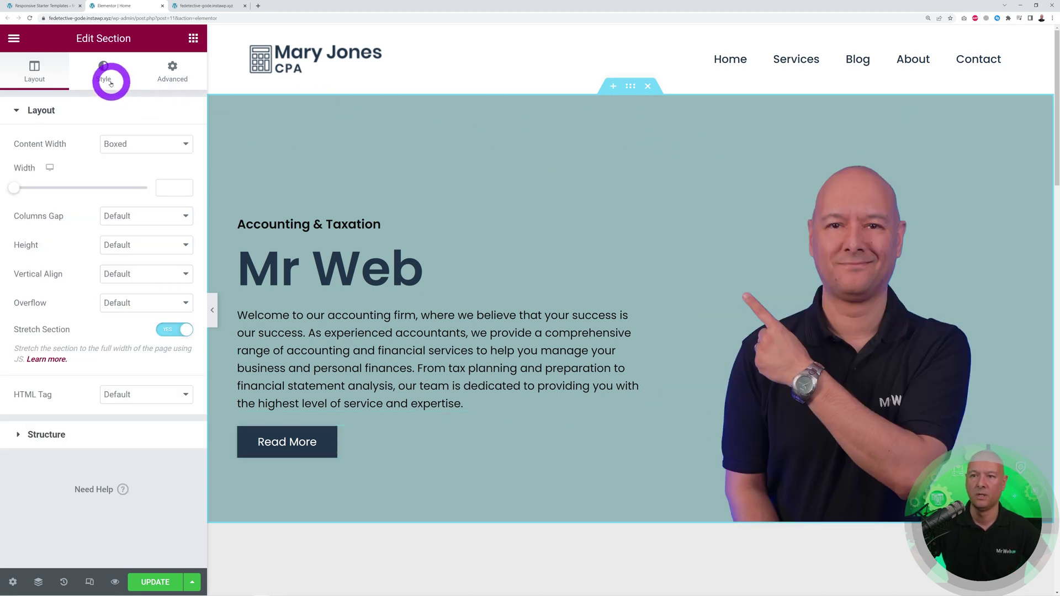
{"action": "left_click", "coordinate": [106, 84]}
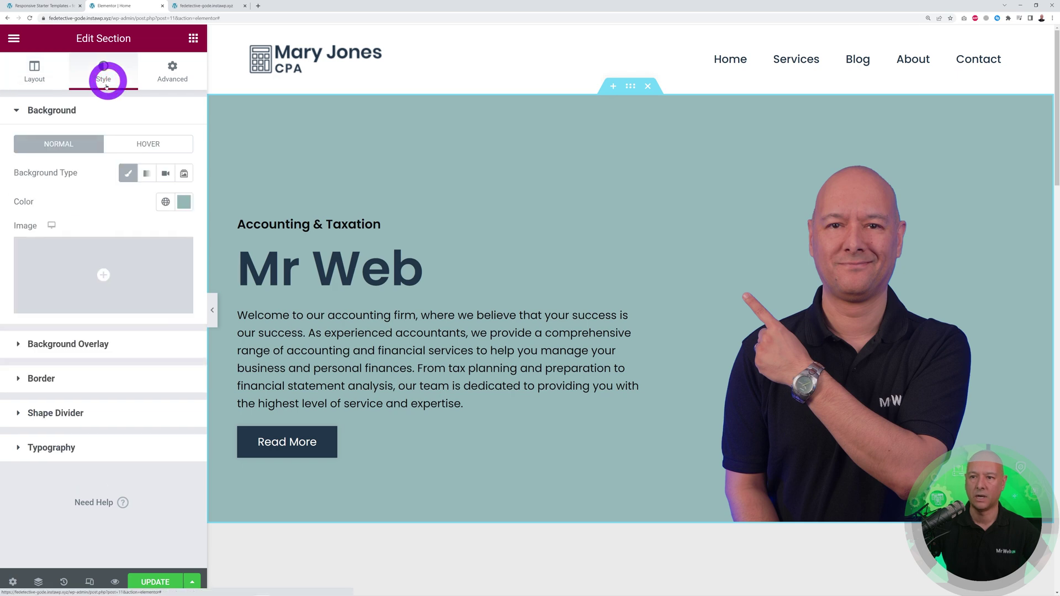
{"action": "left_click", "coordinate": [166, 203]}
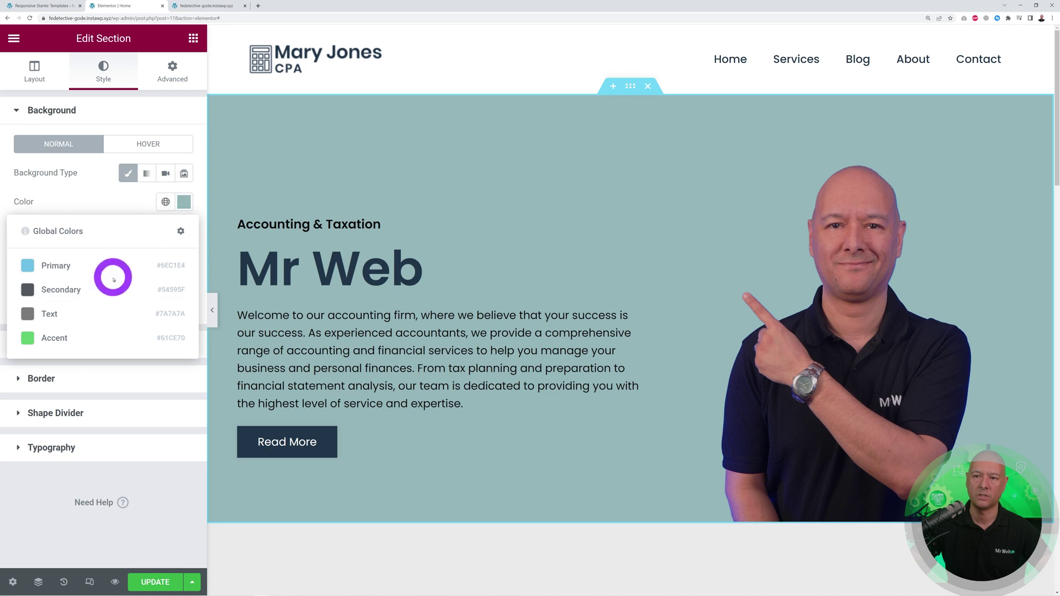
{"action": "left_click", "coordinate": [113, 208]}
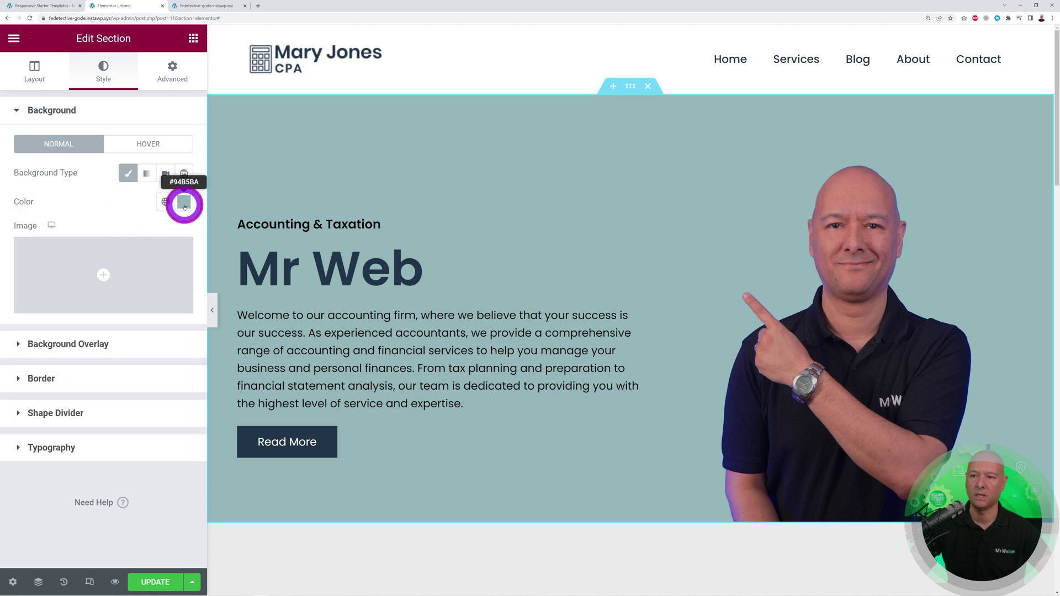
{"action": "left_click", "coordinate": [184, 202]}
{"action": "left_click", "coordinate": [101, 324]}
{"action": "left_click_drag", "start_coordinate": [101, 323], "coordinate": [178, 262]}
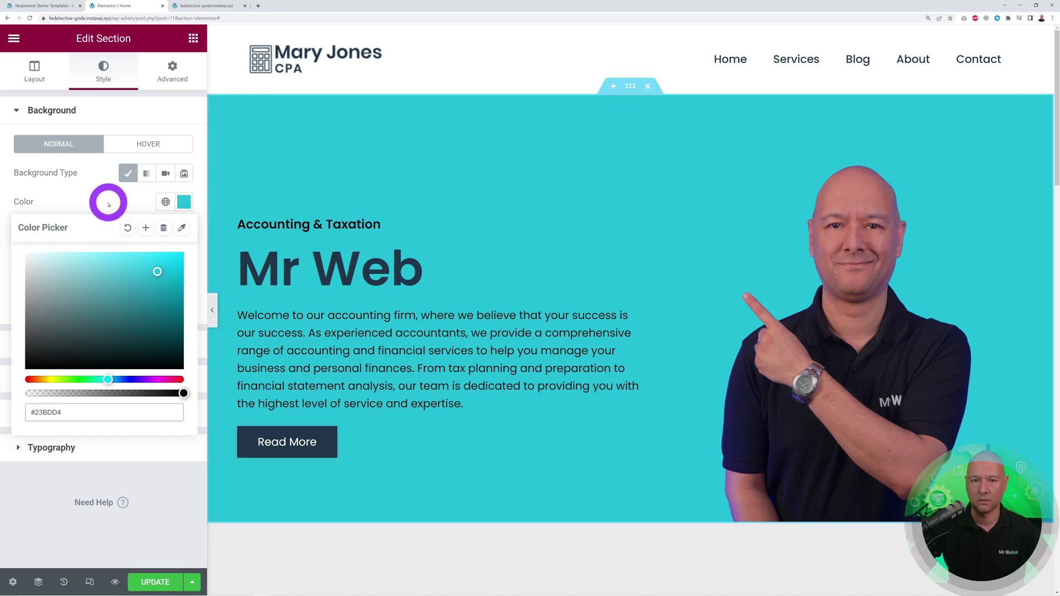
{"action": "left_click", "coordinate": [109, 204]}
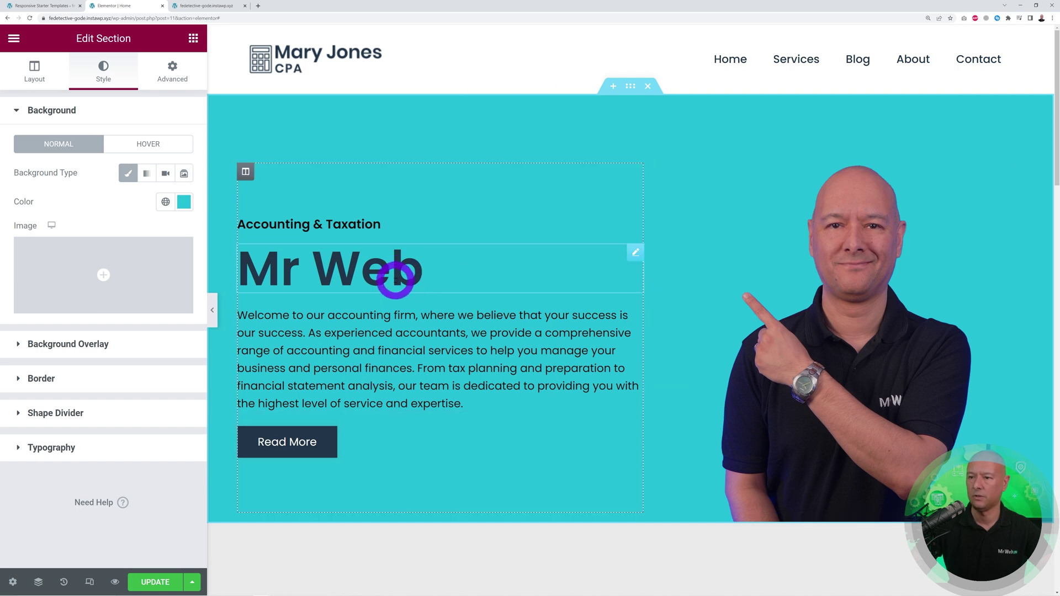
Step: Try #000000, #0080FF and #36587B as the "Mr Web" heading's text color and restore it to #213549
{"action": "left_click", "coordinate": [635, 255]}
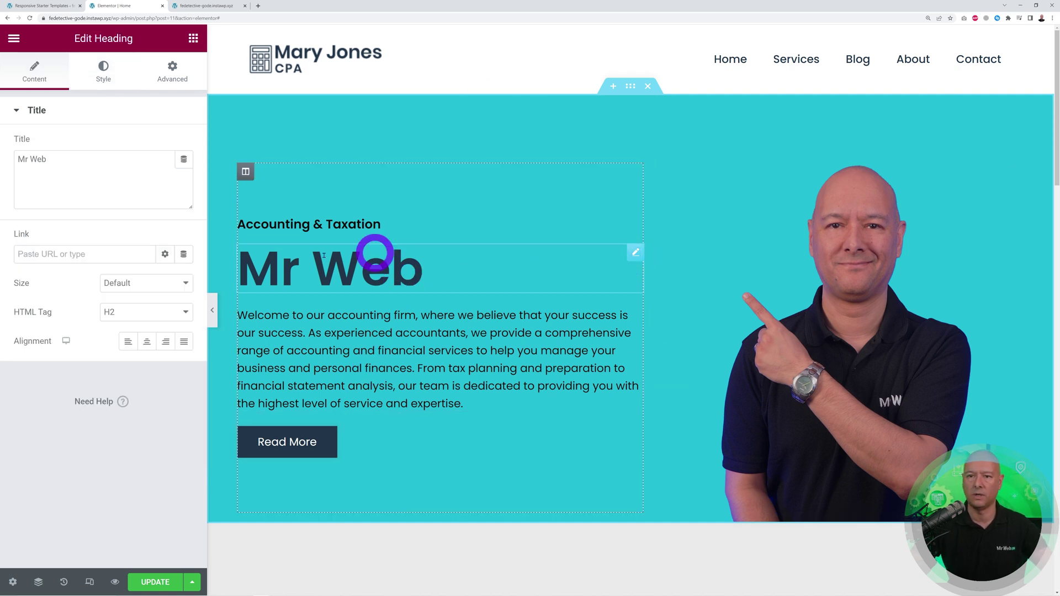
{"action": "left_click", "coordinate": [104, 80]}
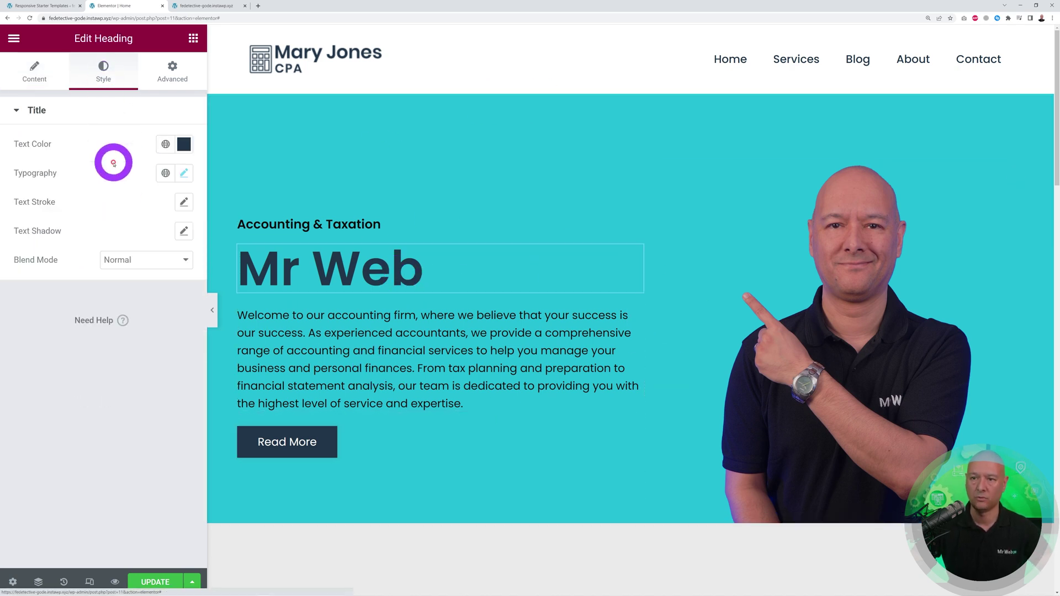
{"action": "left_click", "coordinate": [184, 144]}
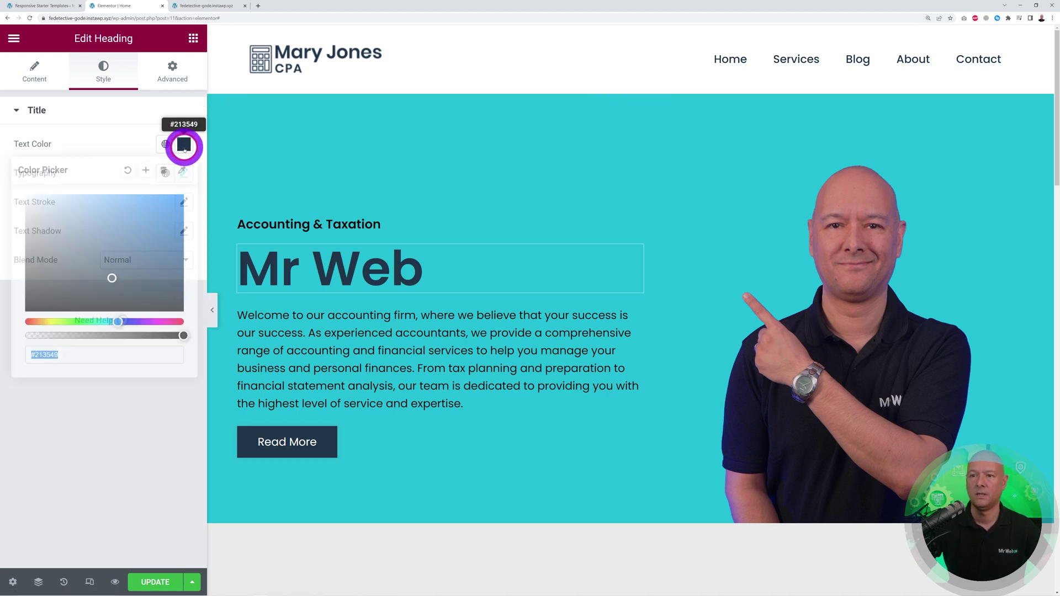
{"action": "double_click", "coordinate": [75, 354]}
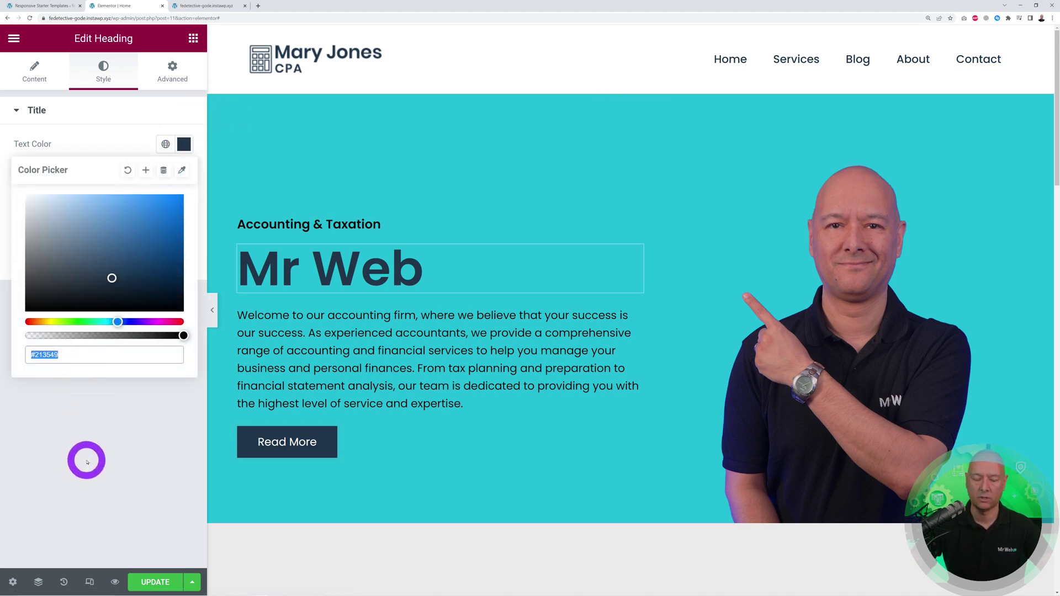
{"action": "left_click_drag", "start_coordinate": [86, 270], "coordinate": [17, 196]}
{"action": "left_click_drag", "start_coordinate": [47, 232], "coordinate": [10, 317]}
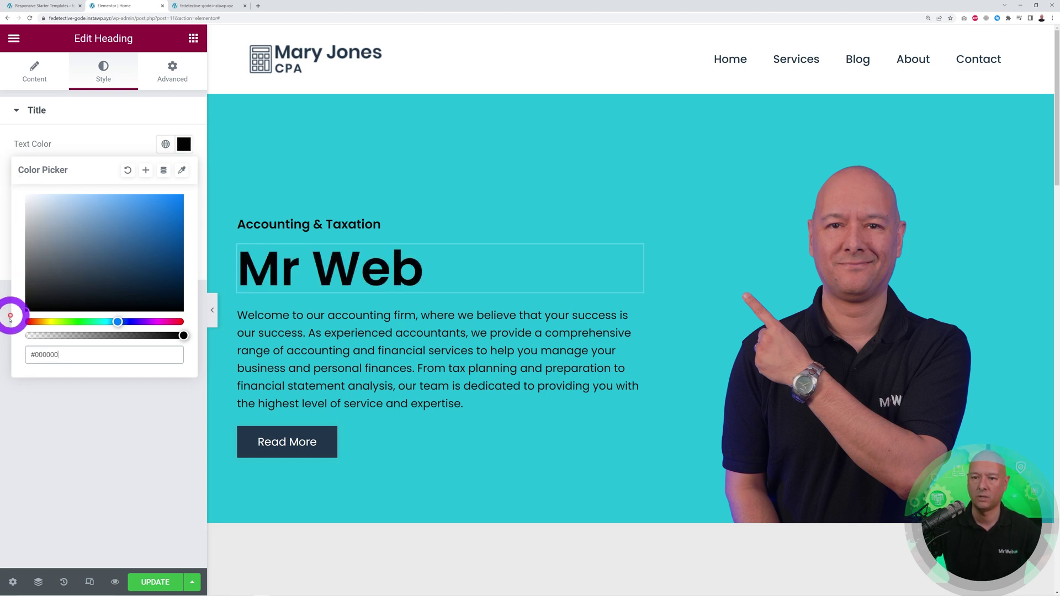
{"action": "left_click_drag", "start_coordinate": [71, 257], "coordinate": [206, 182]}
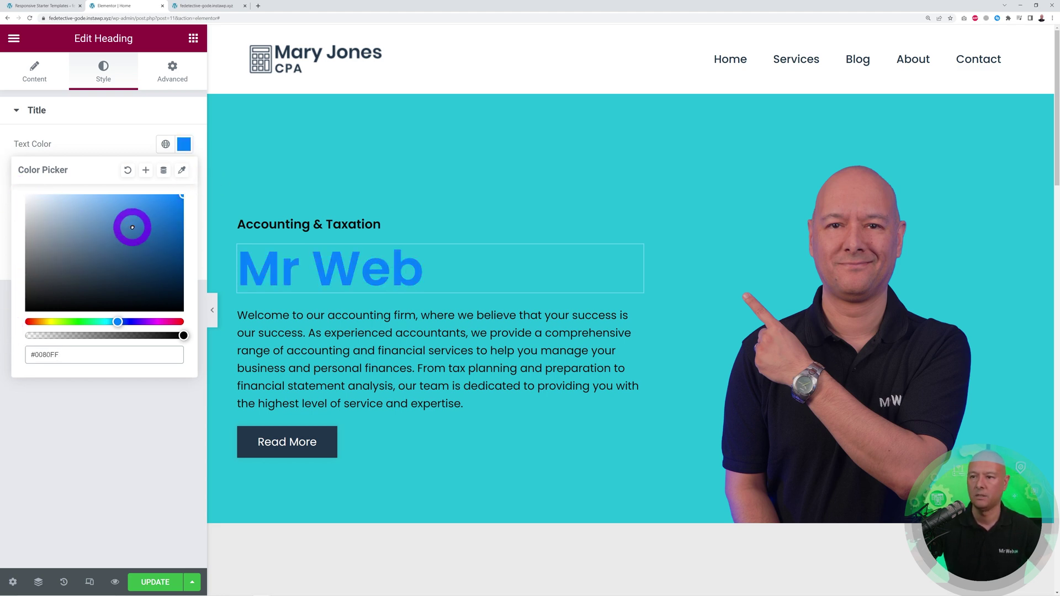
{"action": "left_click_drag", "start_coordinate": [142, 236], "coordinate": [114, 255]}
{"action": "left_click", "coordinate": [101, 353]}
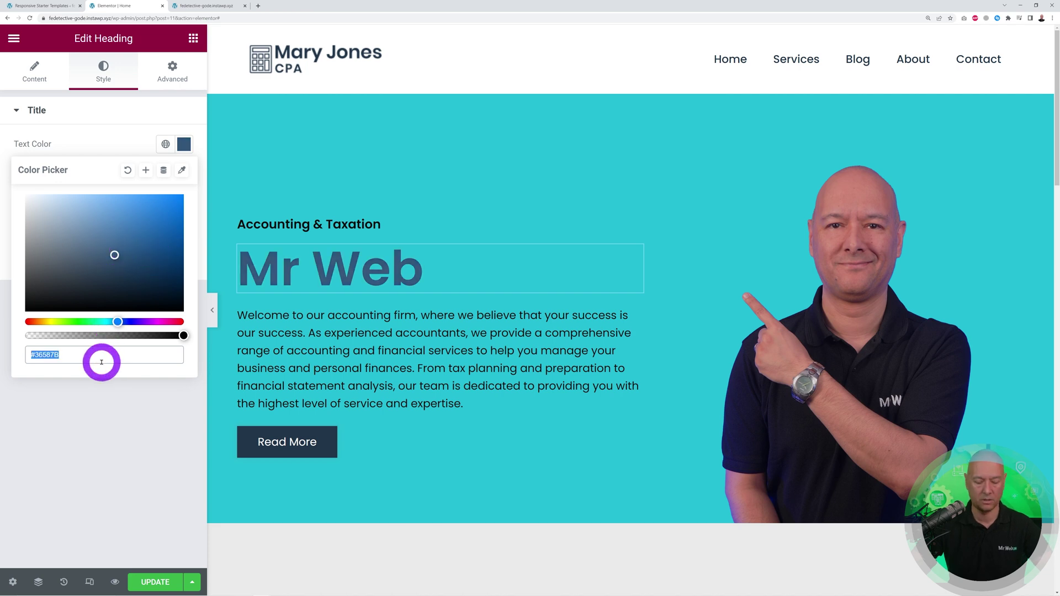
{"action": "key", "text": "ctrl+v"}
{"action": "left_click", "coordinate": [119, 426]}
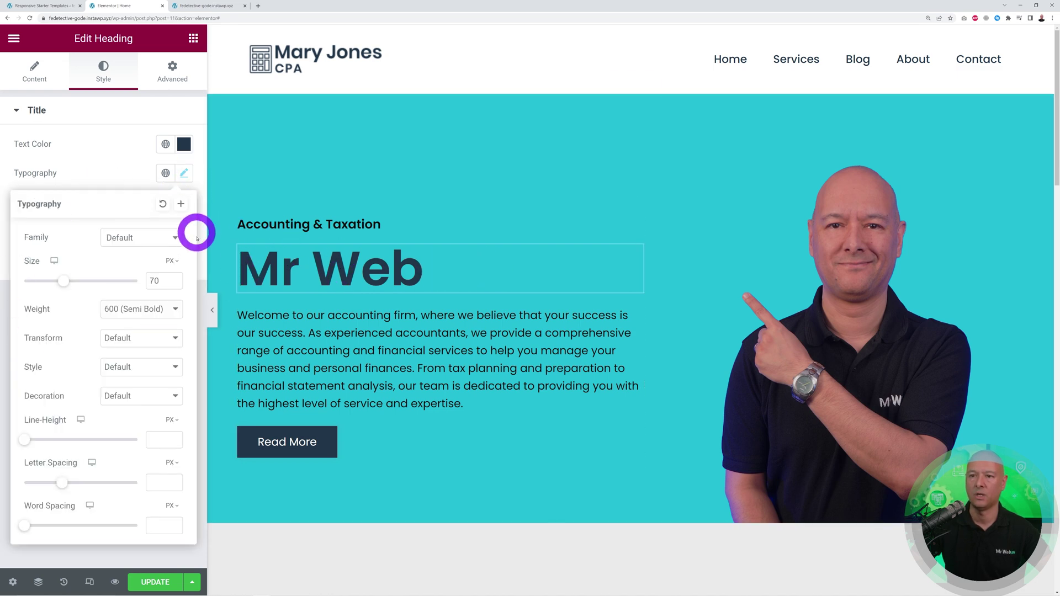
Step: Set the "Mr Web" heading's font family to Montserrat and its weight to 800 (Extra Bold)
{"action": "left_click", "coordinate": [145, 238]}
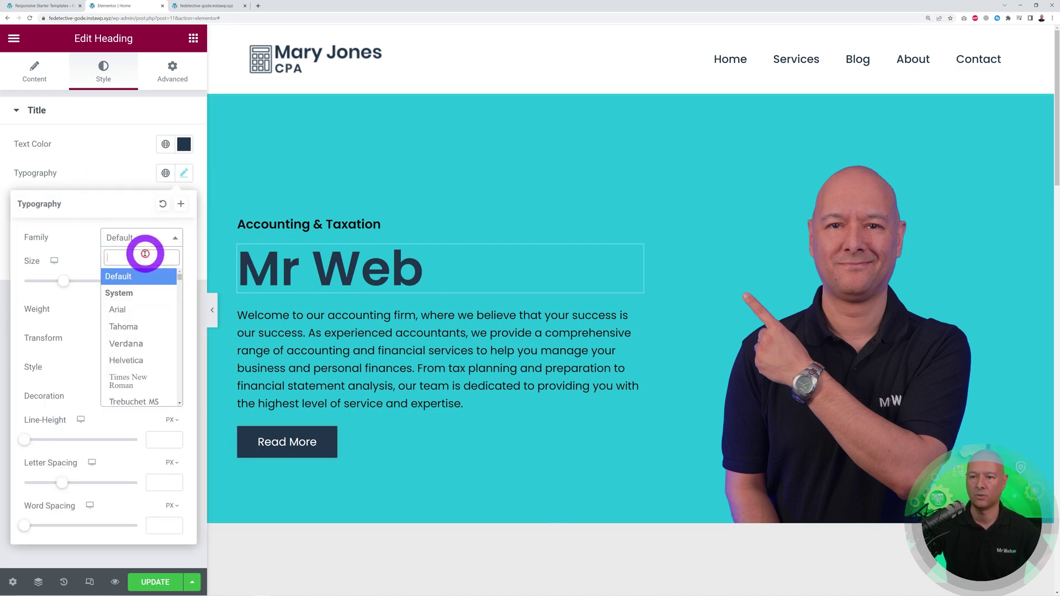
{"action": "type", "text": "mont"}
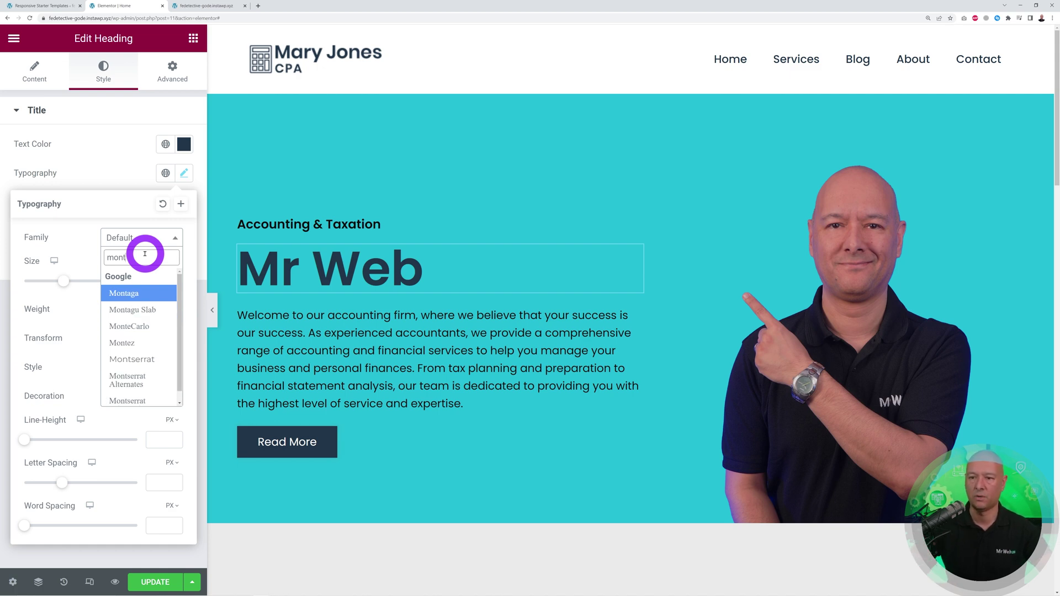
{"action": "left_click", "coordinate": [145, 359]}
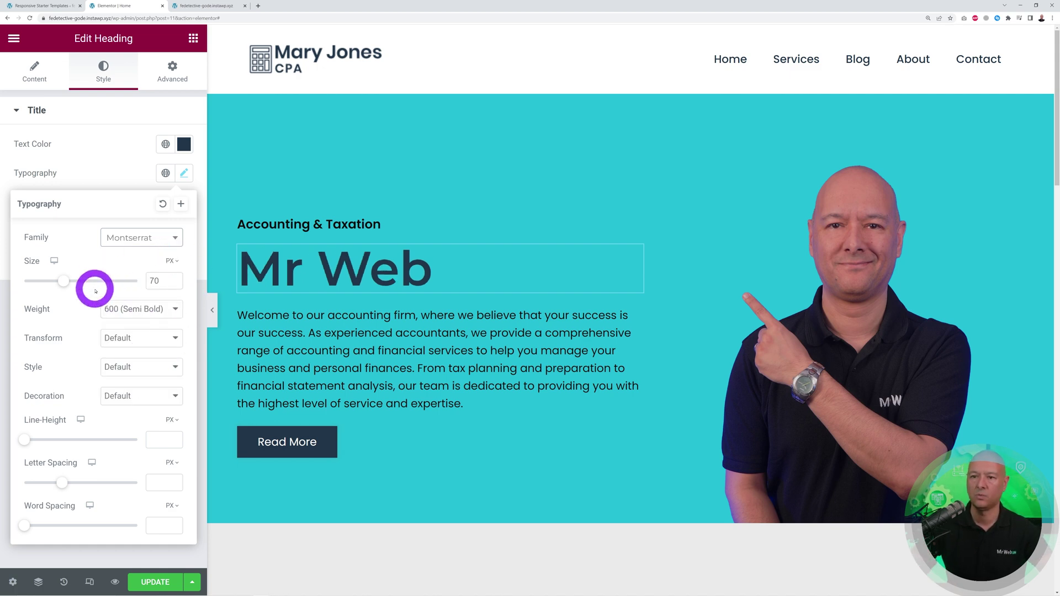
{"action": "left_click", "coordinate": [148, 307]}
{"action": "left_click", "coordinate": [154, 410]}
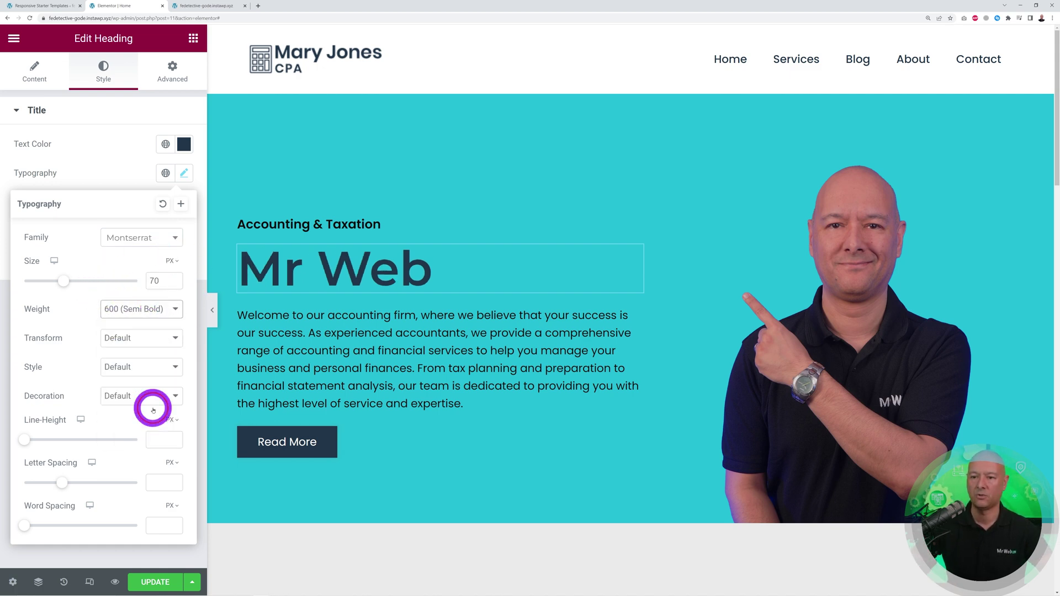
{"action": "left_click", "coordinate": [170, 309]}
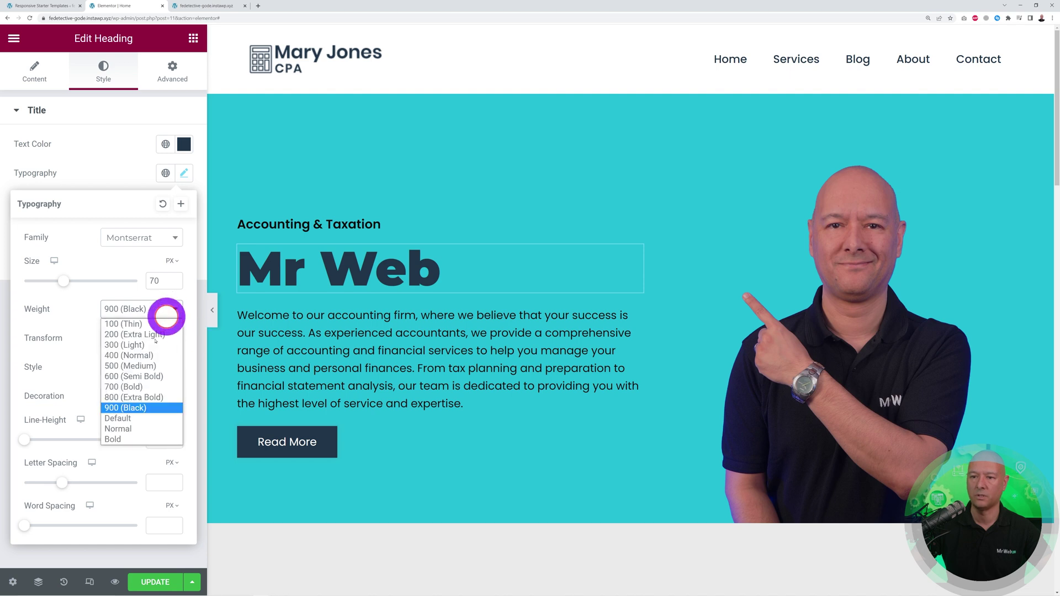
{"action": "left_click", "coordinate": [170, 391]}
{"action": "left_click", "coordinate": [159, 307]}
{"action": "left_click", "coordinate": [157, 399]}
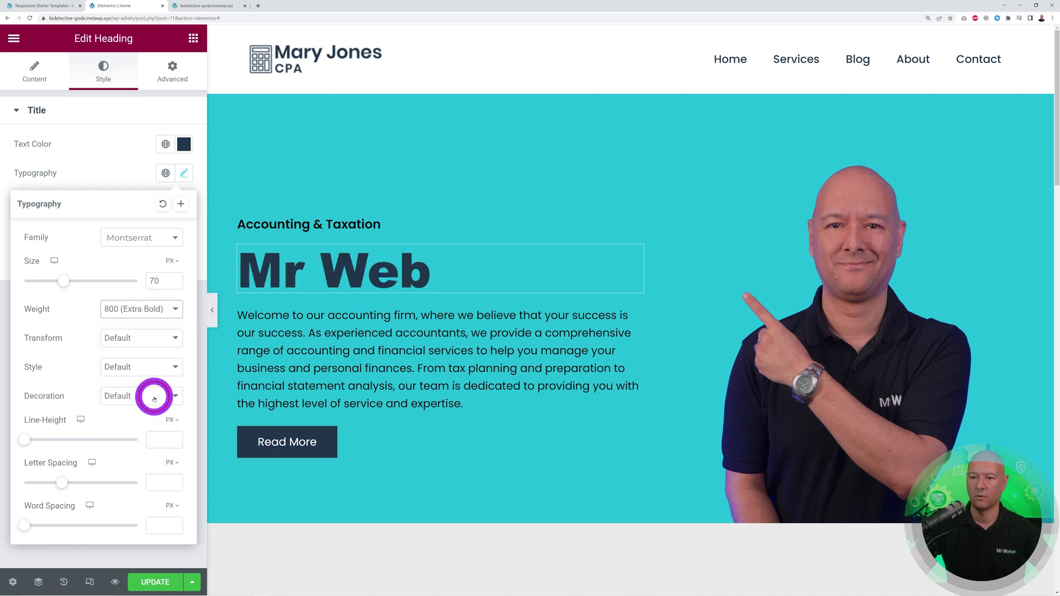
Step: Look through the heading's text transform, font style and decoration options, leaving each at Default, and close the typography settings
{"action": "left_click", "coordinate": [165, 338]}
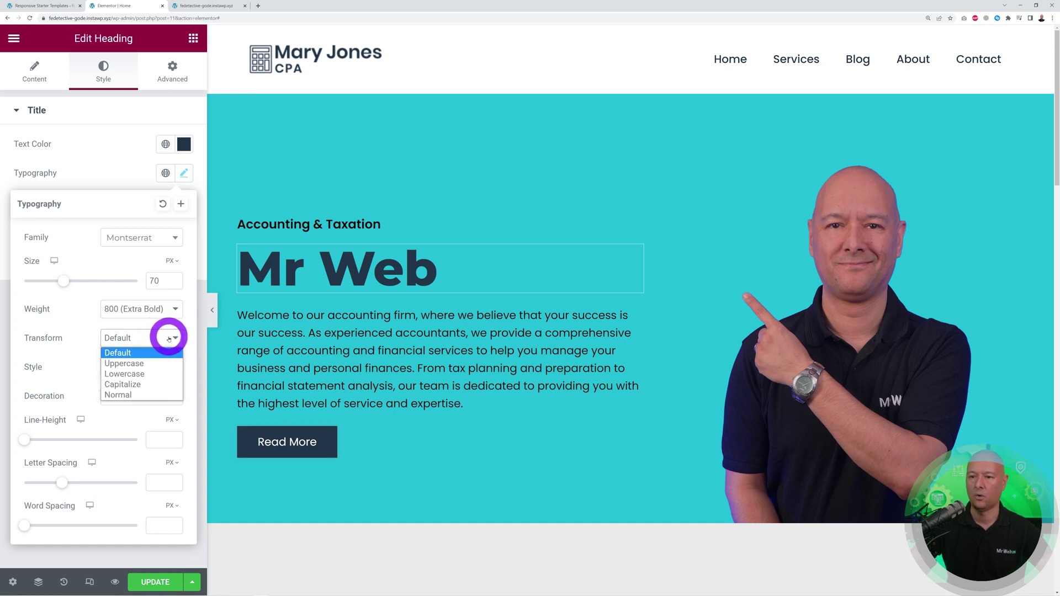
{"action": "left_click", "coordinate": [168, 338]}
{"action": "left_click", "coordinate": [171, 367]}
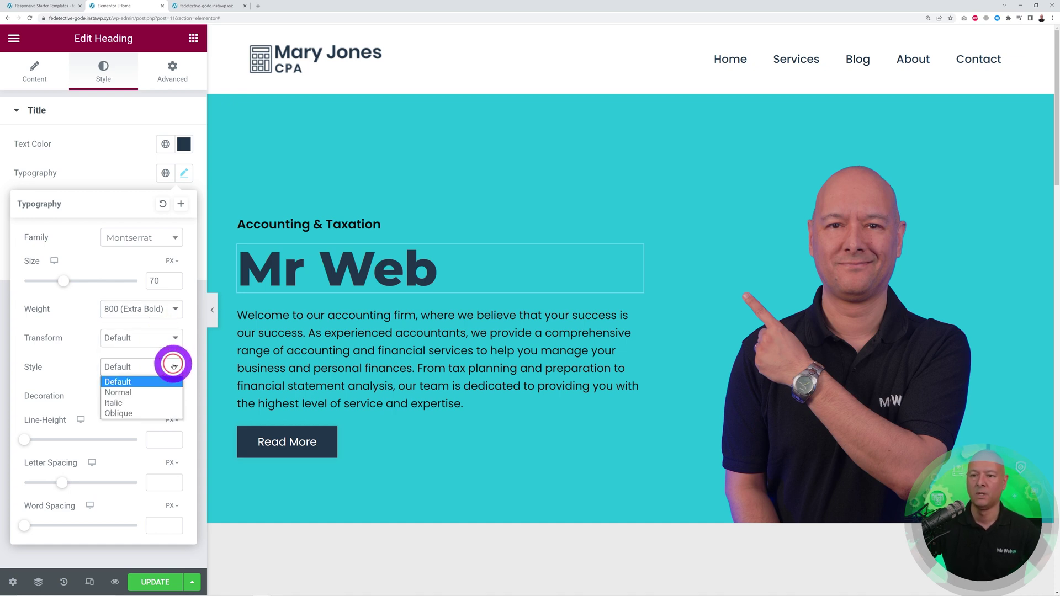
{"action": "left_click", "coordinate": [166, 361]}
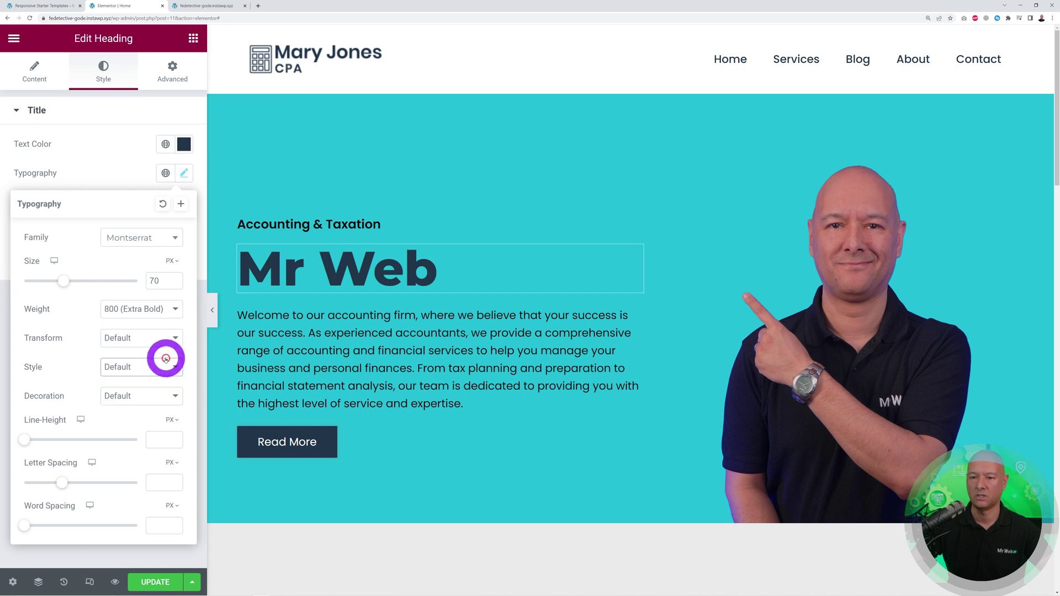
{"action": "left_click", "coordinate": [169, 394]}
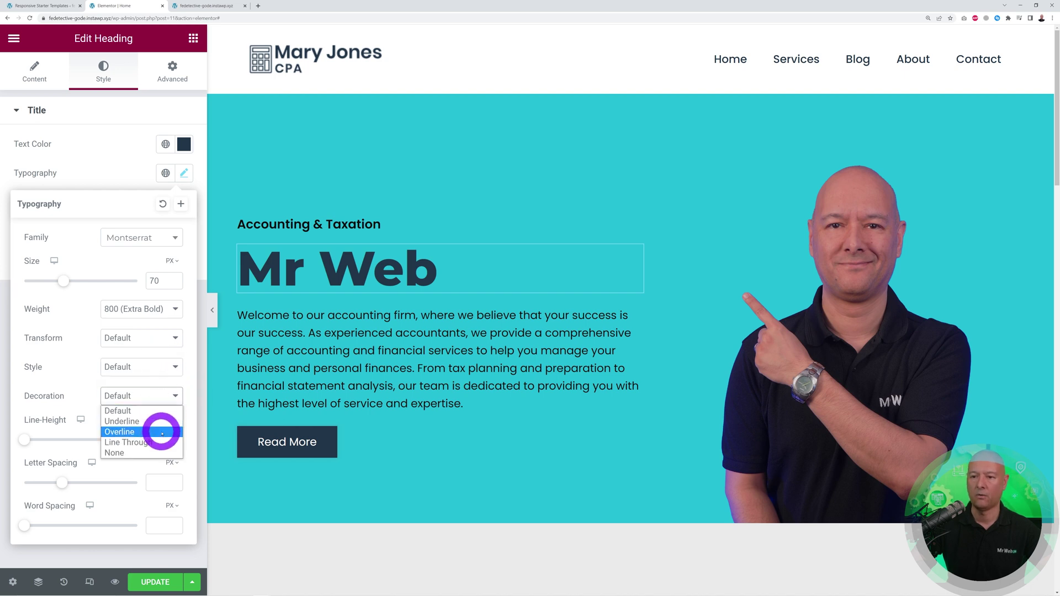
{"action": "left_click", "coordinate": [78, 402]}
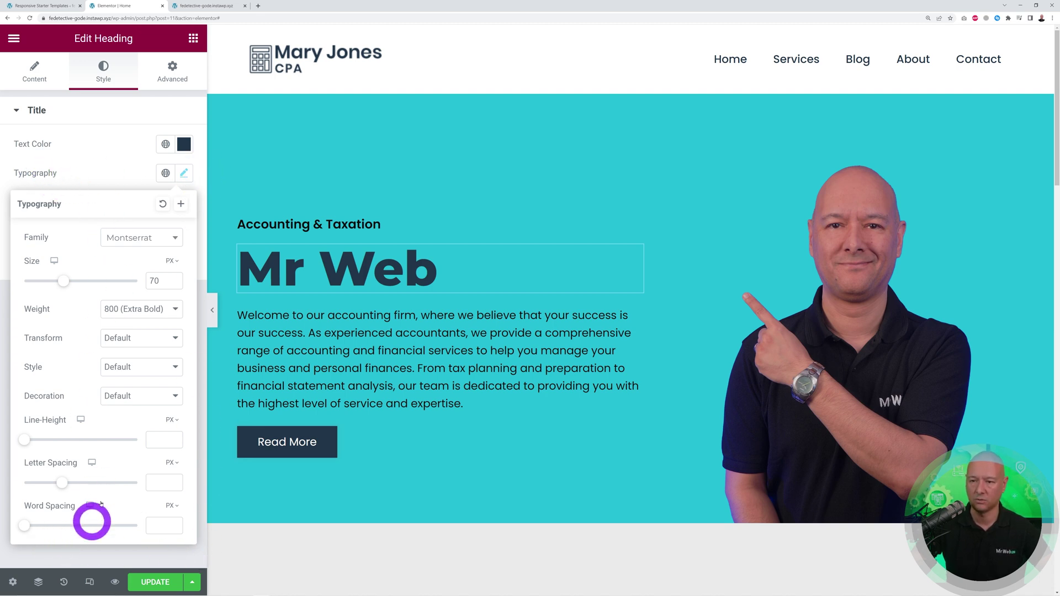
{"action": "left_click", "coordinate": [79, 170]}
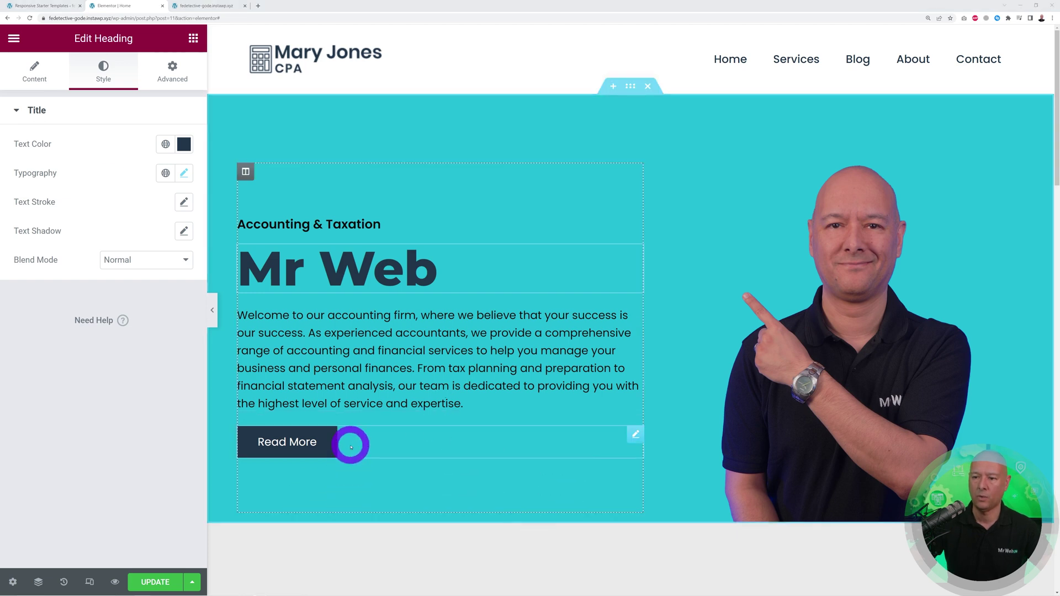
Step: Open the hero's Read More button for editing and copy the About page's address from the live site for its link
{"action": "left_click", "coordinate": [635, 437]}
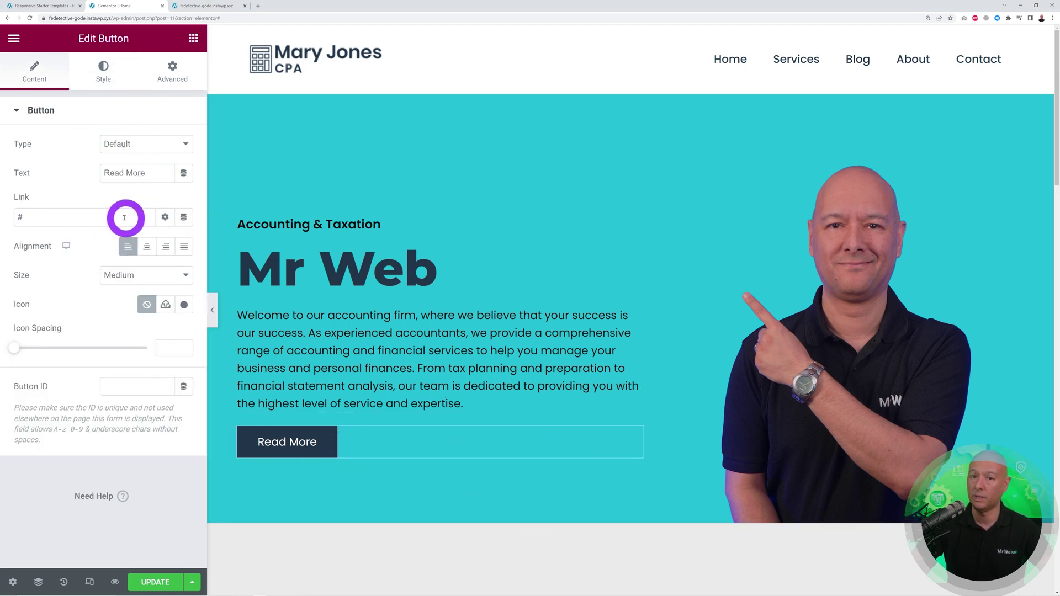
{"action": "double_click", "coordinate": [19, 217]}
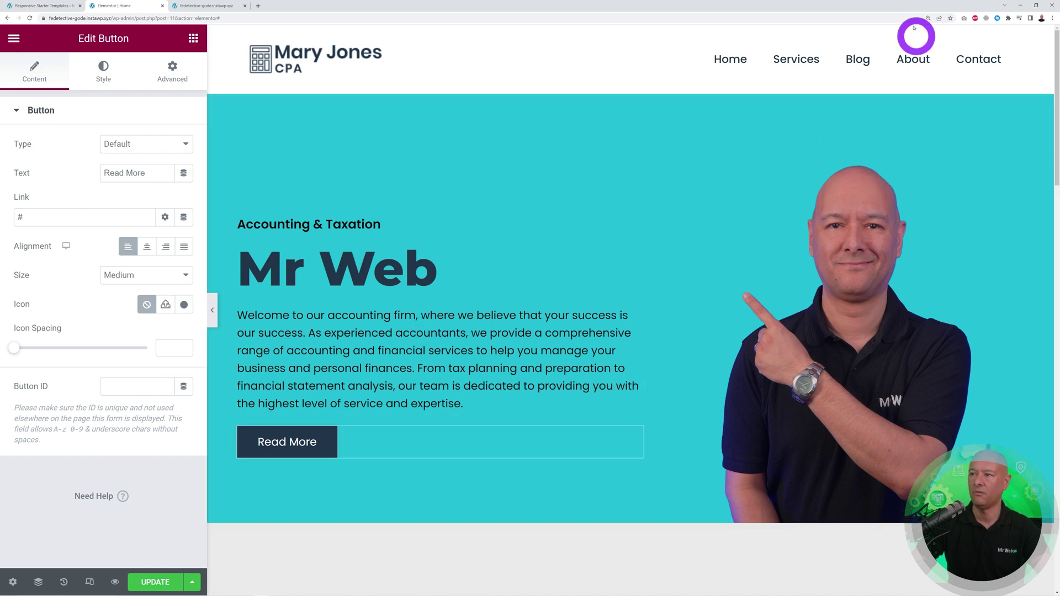
{"action": "left_click", "coordinate": [216, 8]}
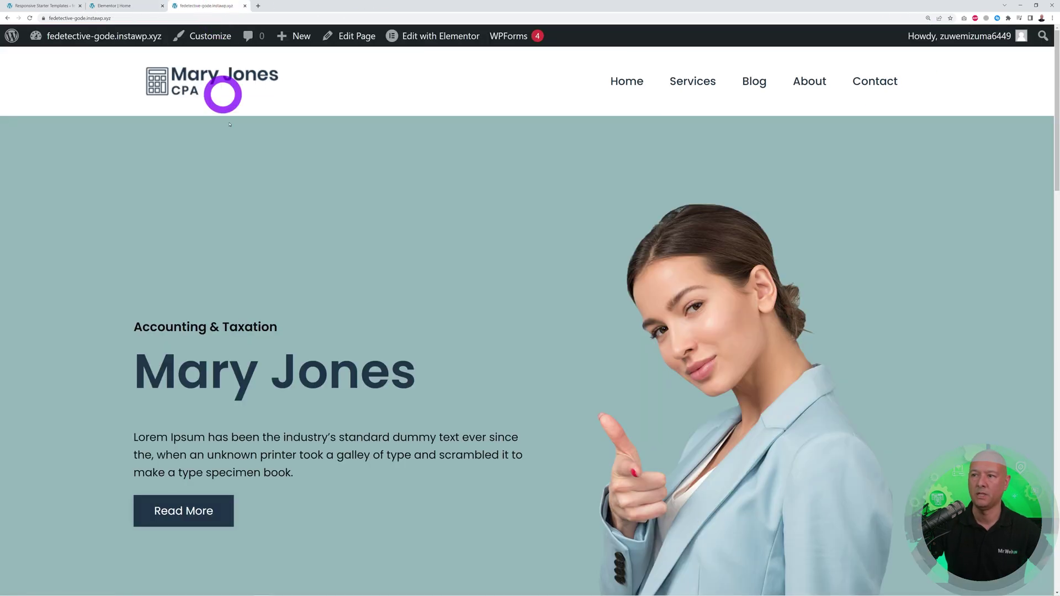
{"action": "left_click", "coordinate": [809, 81]}
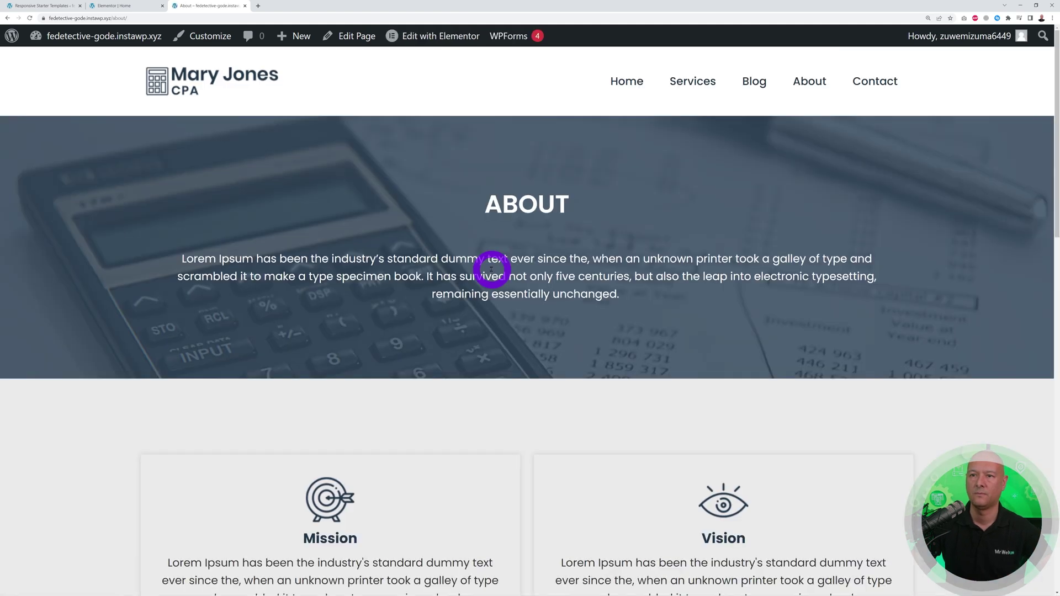
{"action": "left_click", "coordinate": [163, 18]}
{"action": "triple_click", "coordinate": [102, 19]}
{"action": "key", "text": "ctrl+c"}
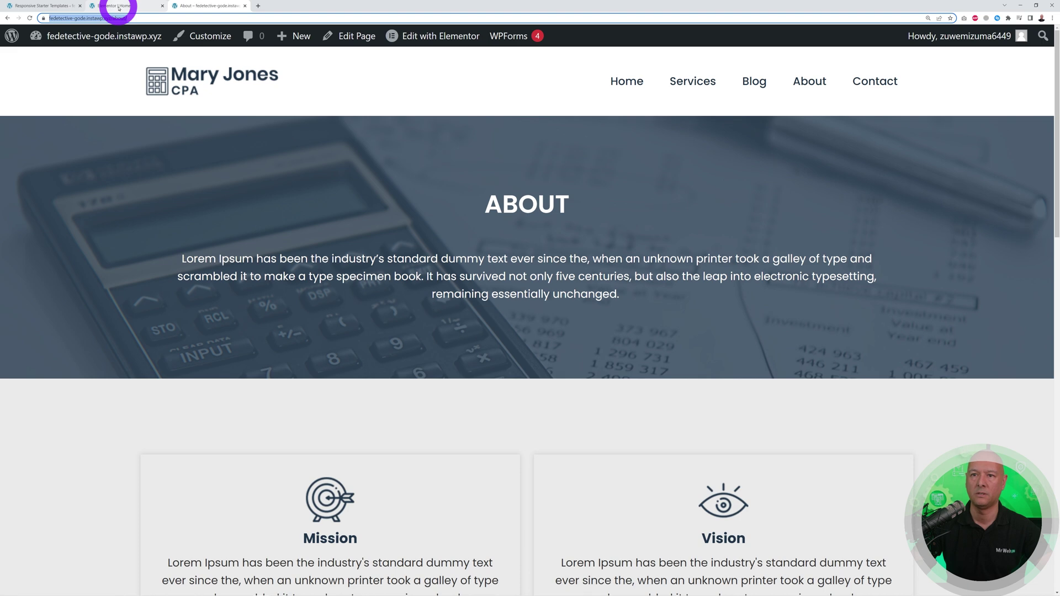
Step: Paste the About page's address as the hero button's link, change its text to "About Us" and update the page
{"action": "left_click", "coordinate": [119, 7]}
{"action": "left_click", "coordinate": [45, 227]}
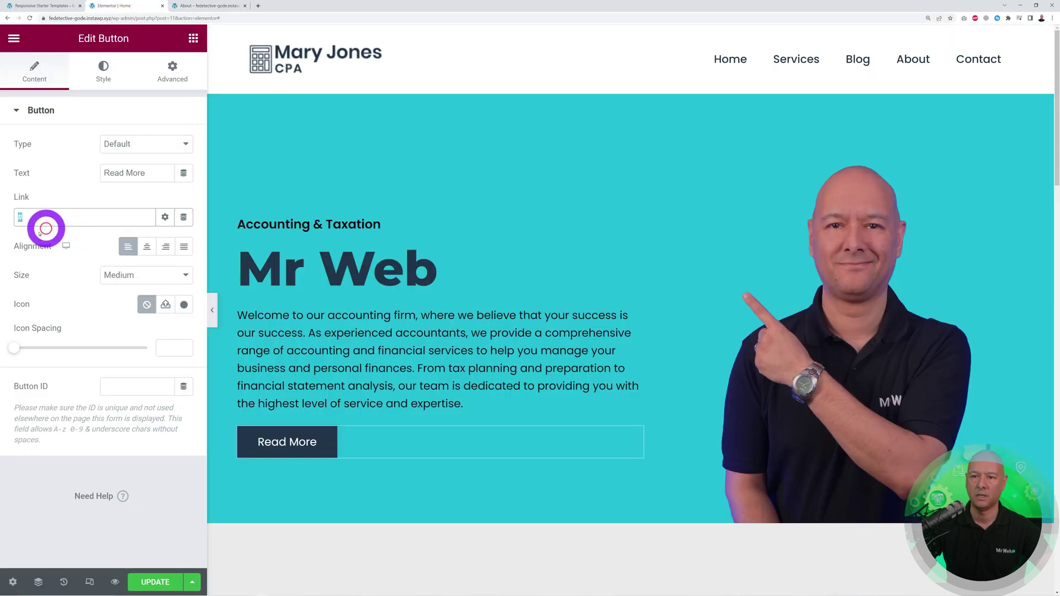
{"action": "key", "text": "ctrl+v"}
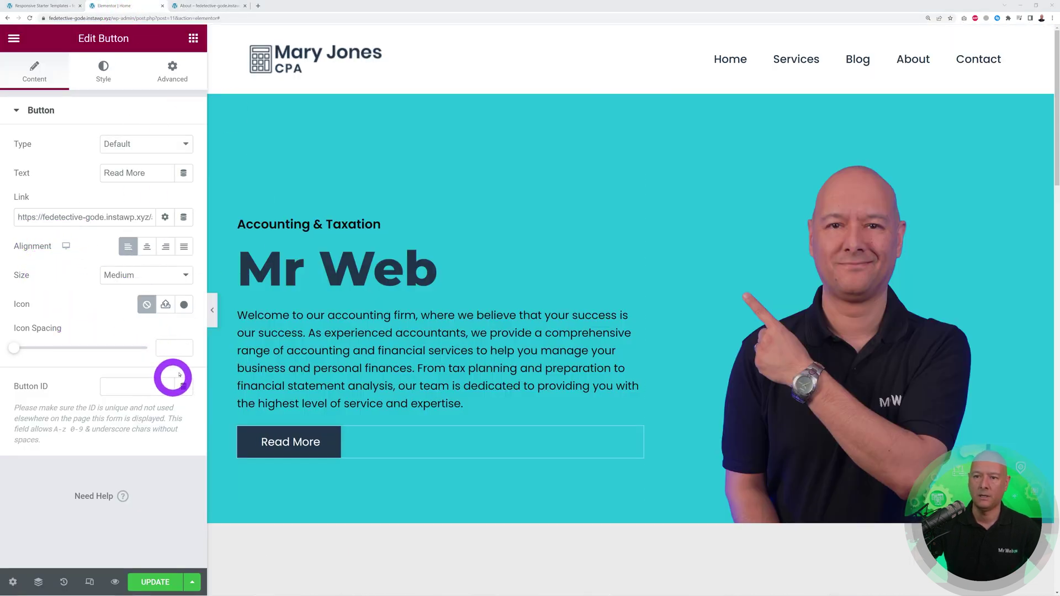
{"action": "left_click_drag", "start_coordinate": [149, 173], "coordinate": [93, 174]}
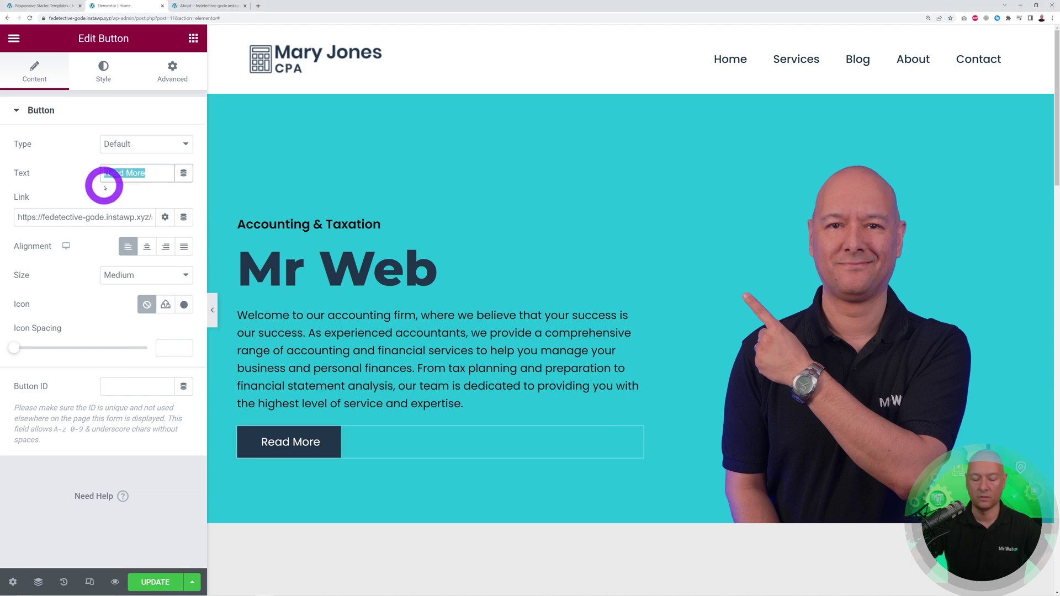
{"action": "type", "text": "About Us"}
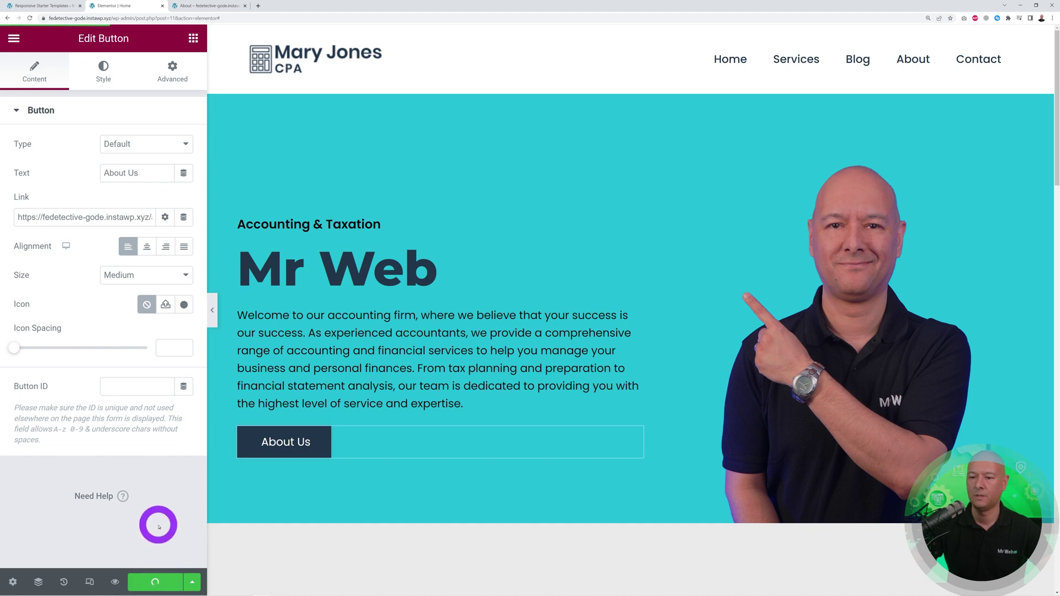
Step: Check the hero section on the live site, test the About Us button and return to the Home page
{"action": "left_click", "coordinate": [206, 8]}
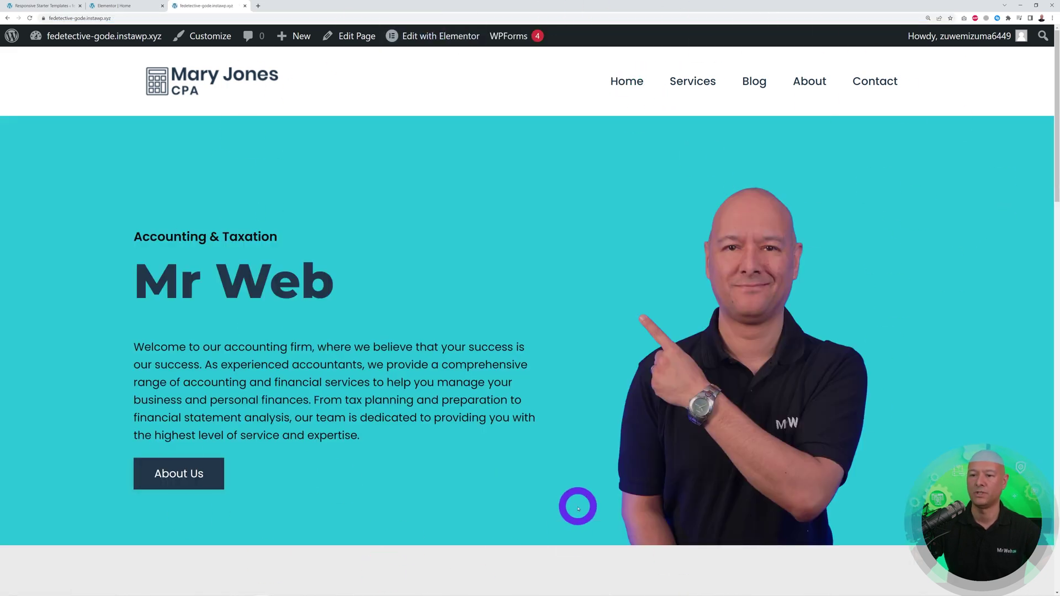
{"action": "left_click", "coordinate": [198, 476]}
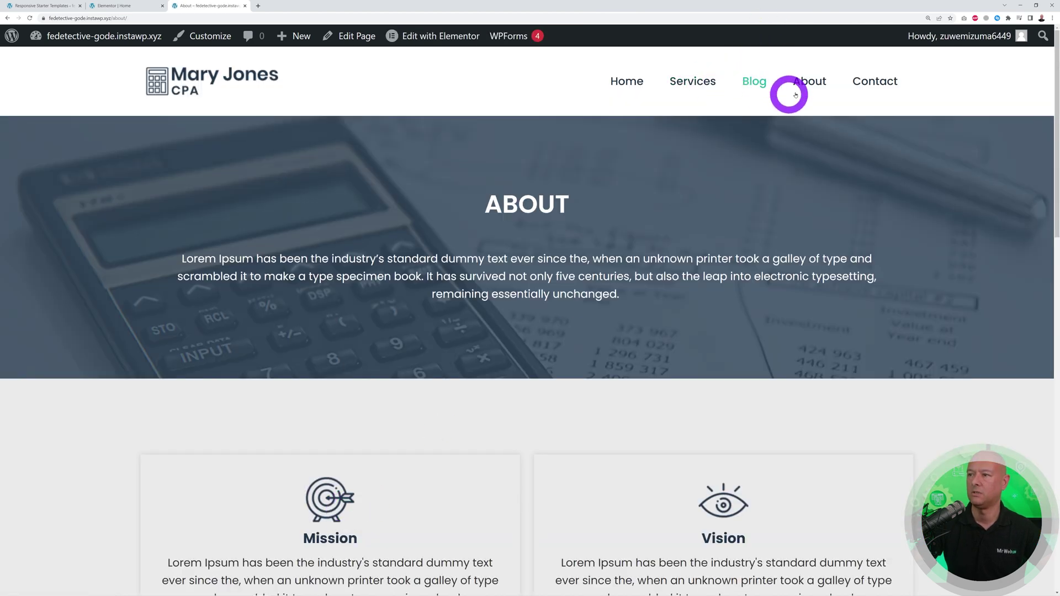
{"action": "left_click", "coordinate": [621, 80]}
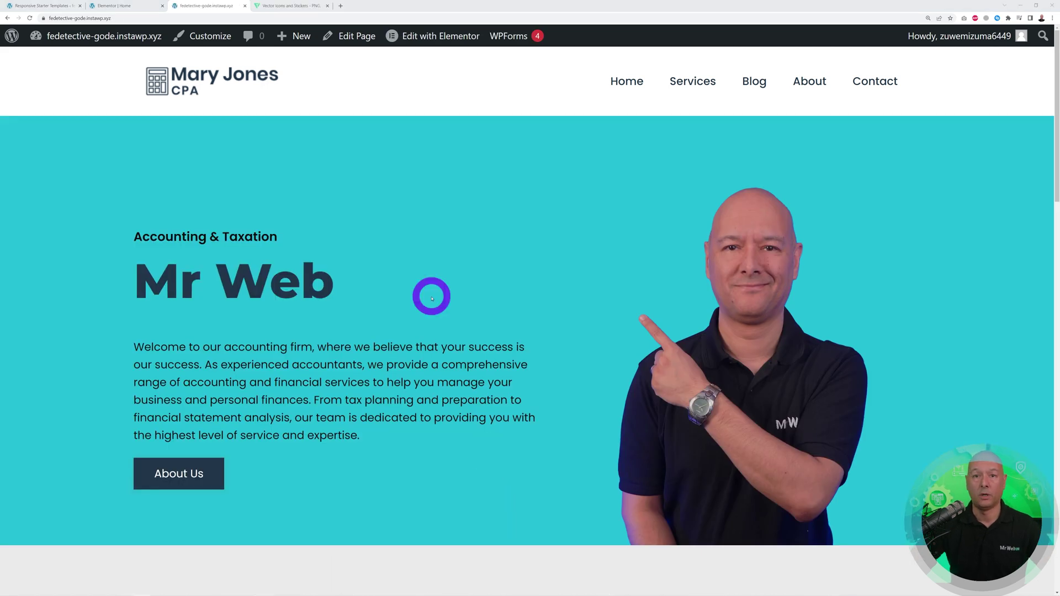
Step: Return to the Elementor editor and duplicate the Services inner section holding Accounting, Taxation and Financial Advisory
{"action": "left_click", "coordinate": [112, 5]}
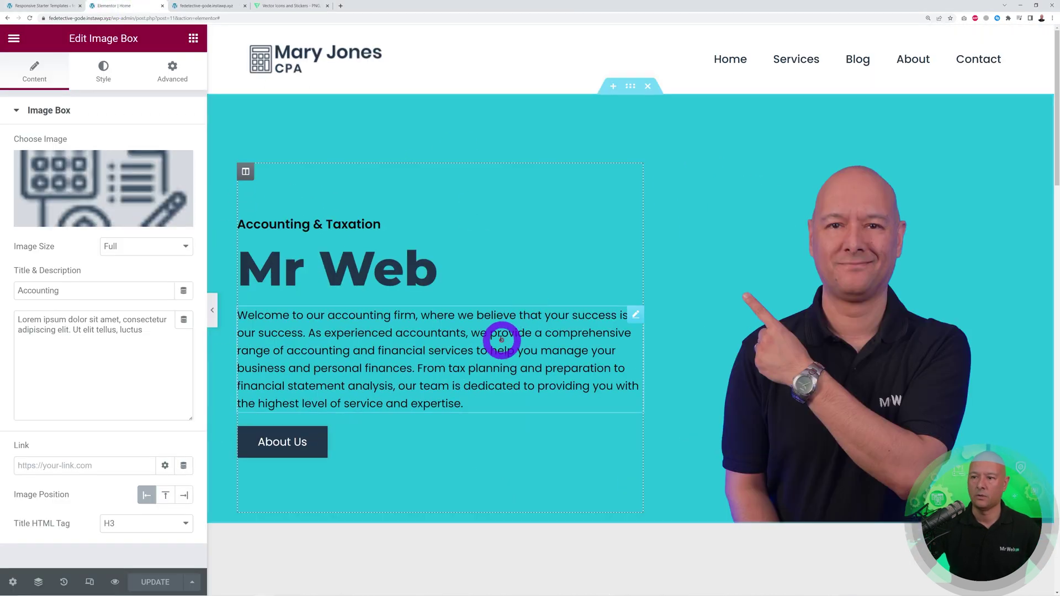
{"action": "scroll", "coordinate": [501, 337], "scroll_direction": "down", "scroll_amount": 8}
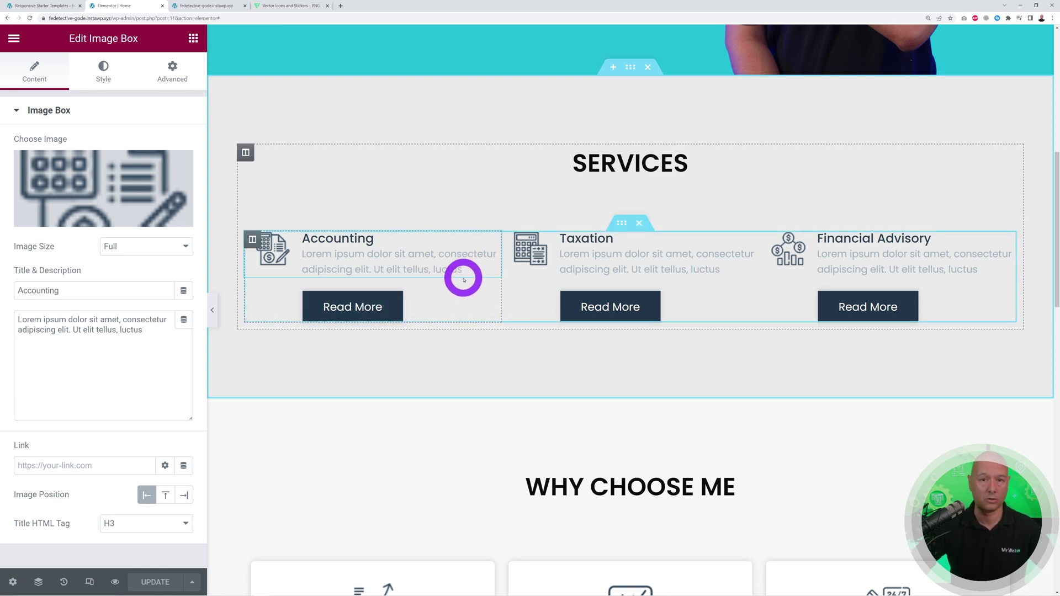
{"action": "right_click", "coordinate": [622, 224]}
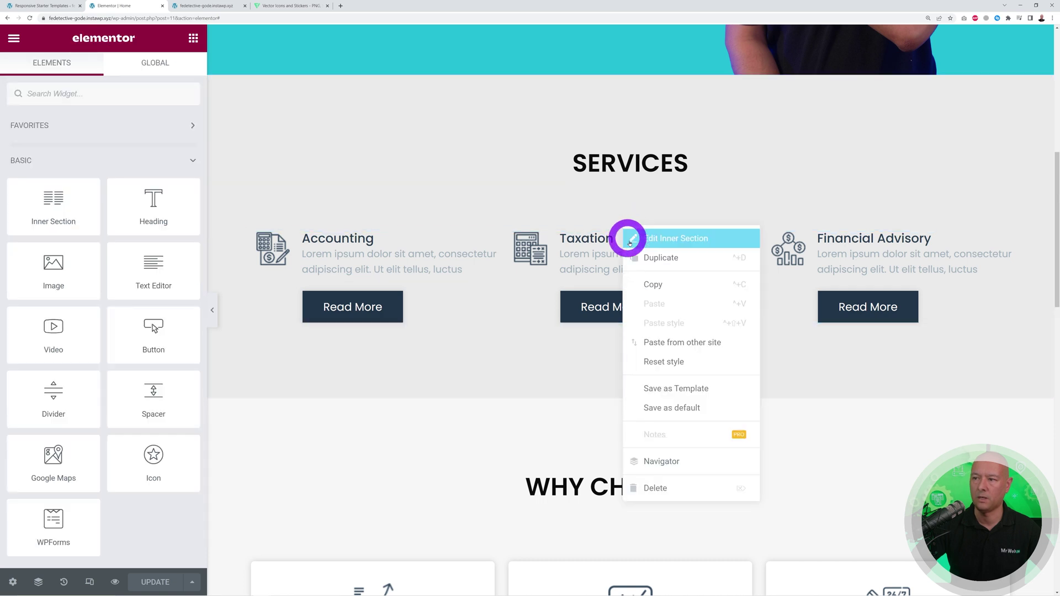
{"action": "left_click", "coordinate": [672, 264]}
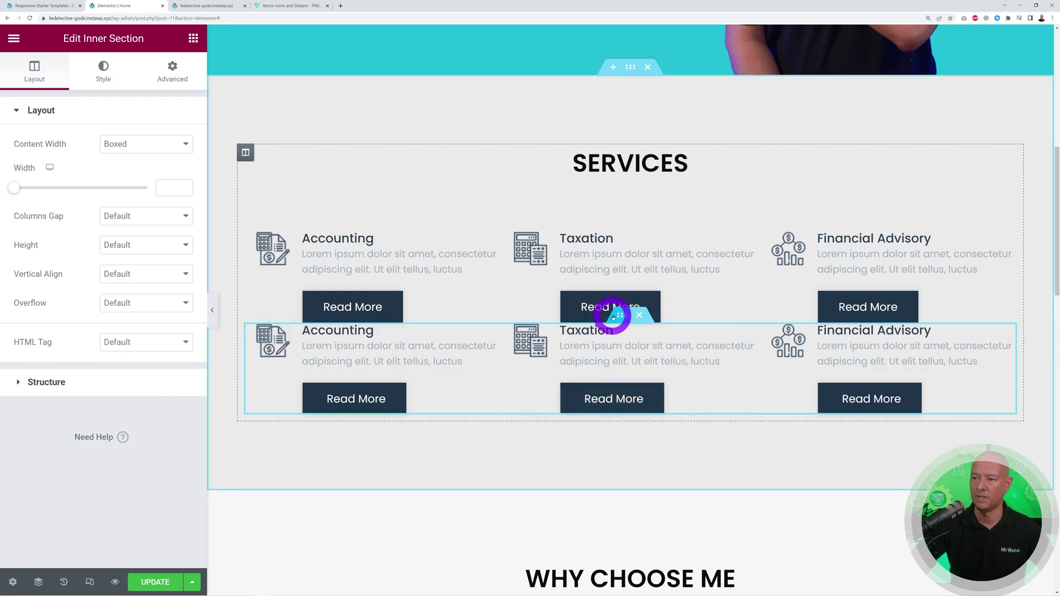
Step: Unlink the duplicated inner section's margin values and set its top margin to 50 px
{"action": "left_click", "coordinate": [176, 79]}
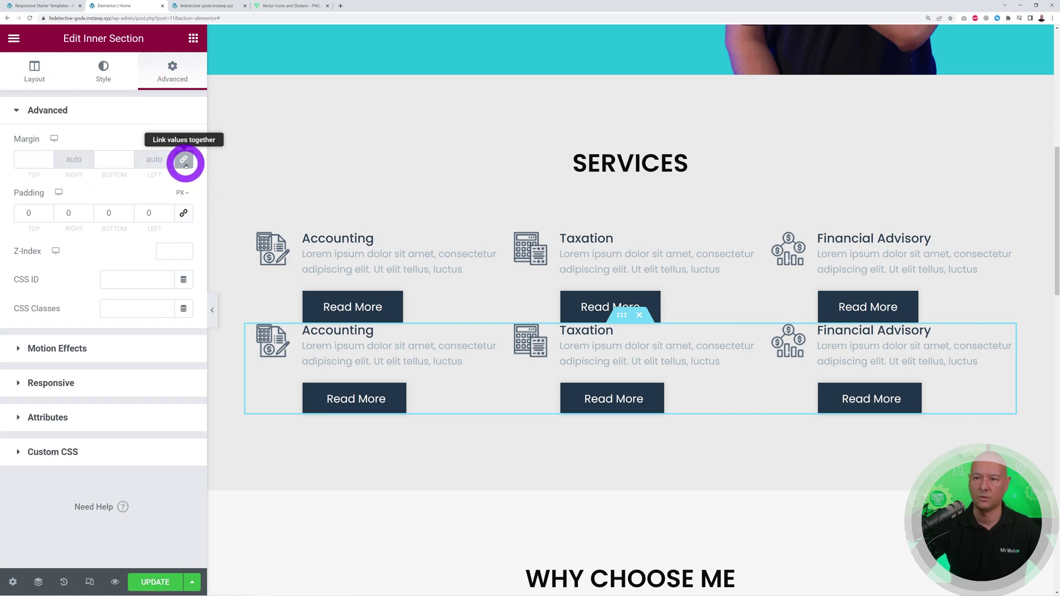
{"action": "left_click", "coordinate": [37, 165]}
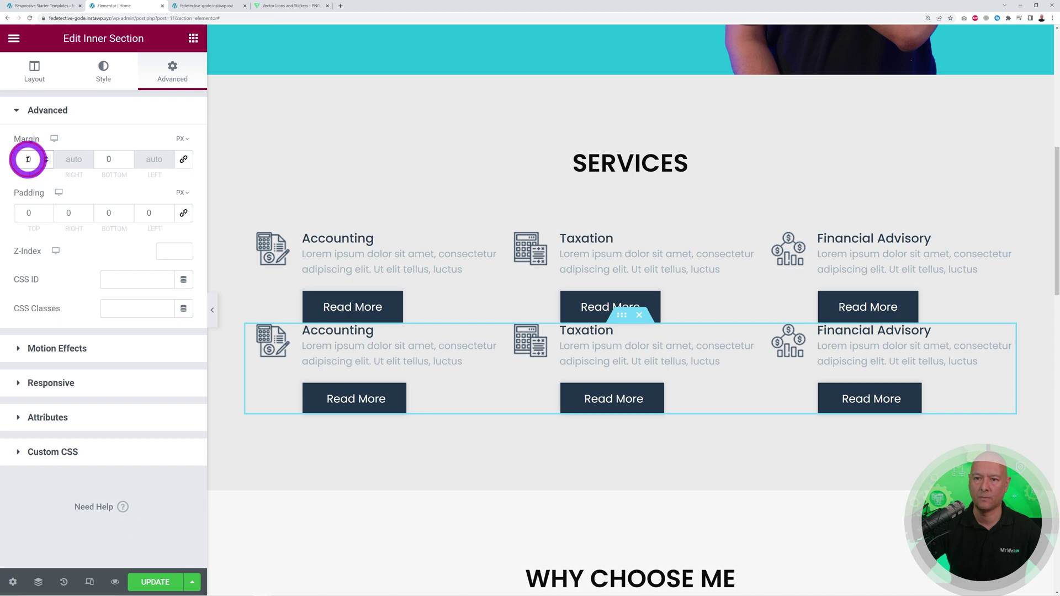
{"action": "type", "text": "50"}
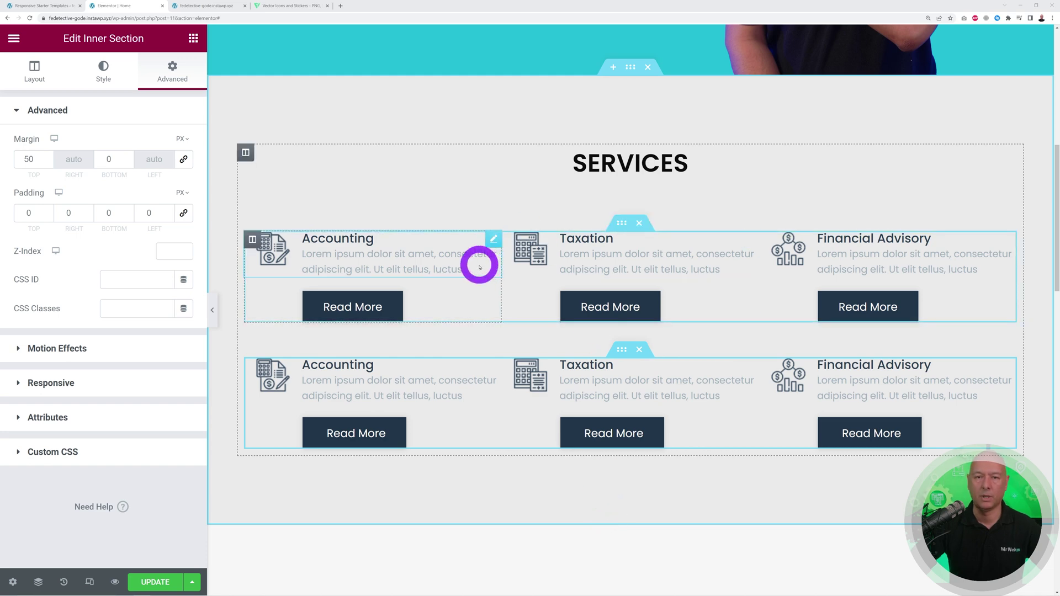
Step: Open the first-row Accounting image box for editing and browse the media library for a different icon
{"action": "left_click", "coordinate": [493, 243]}
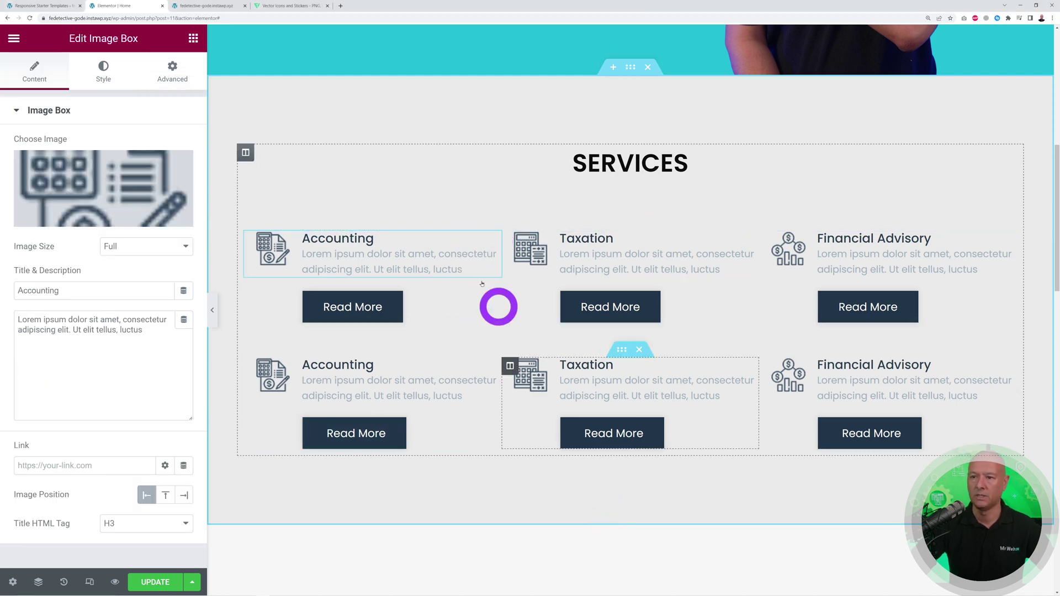
{"action": "left_click_drag", "start_coordinate": [15, 291], "coordinate": [65, 291]}
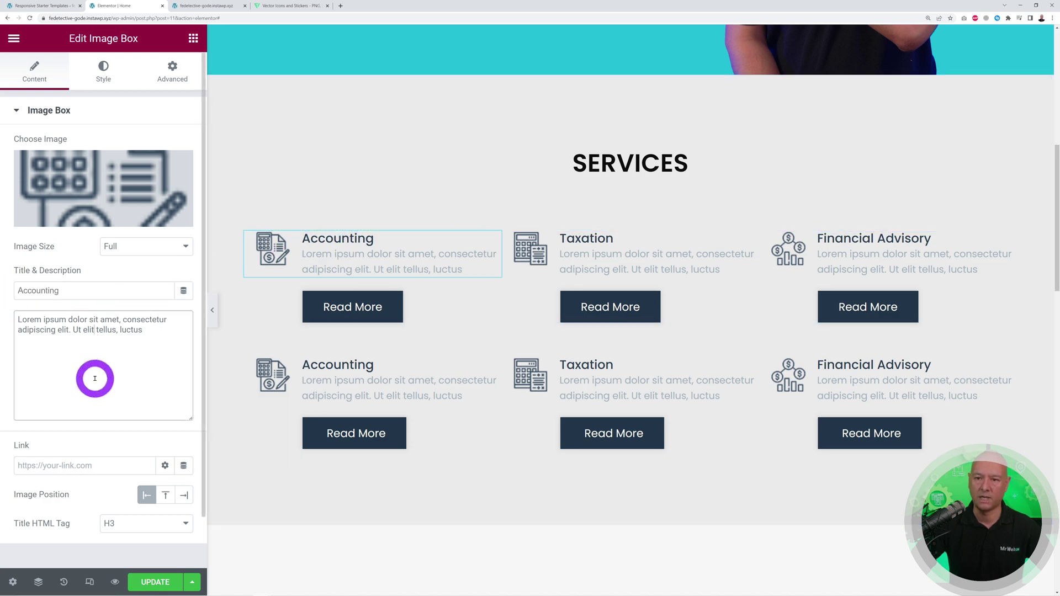
{"action": "left_click_drag", "start_coordinate": [160, 331], "coordinate": [7, 314]}
{"action": "left_click", "coordinate": [134, 376]}
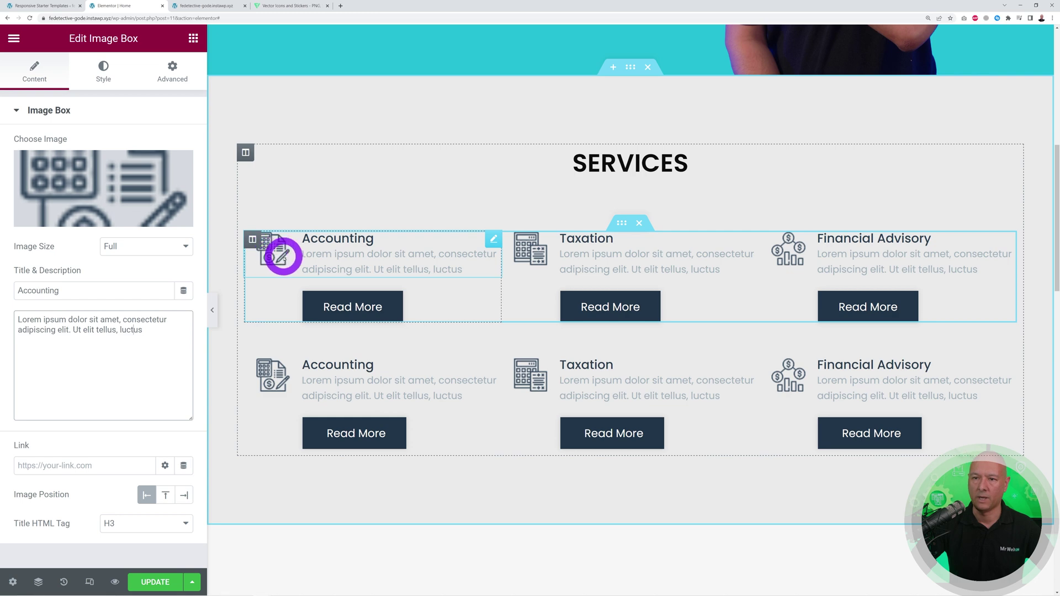
{"action": "left_click", "coordinate": [112, 182]}
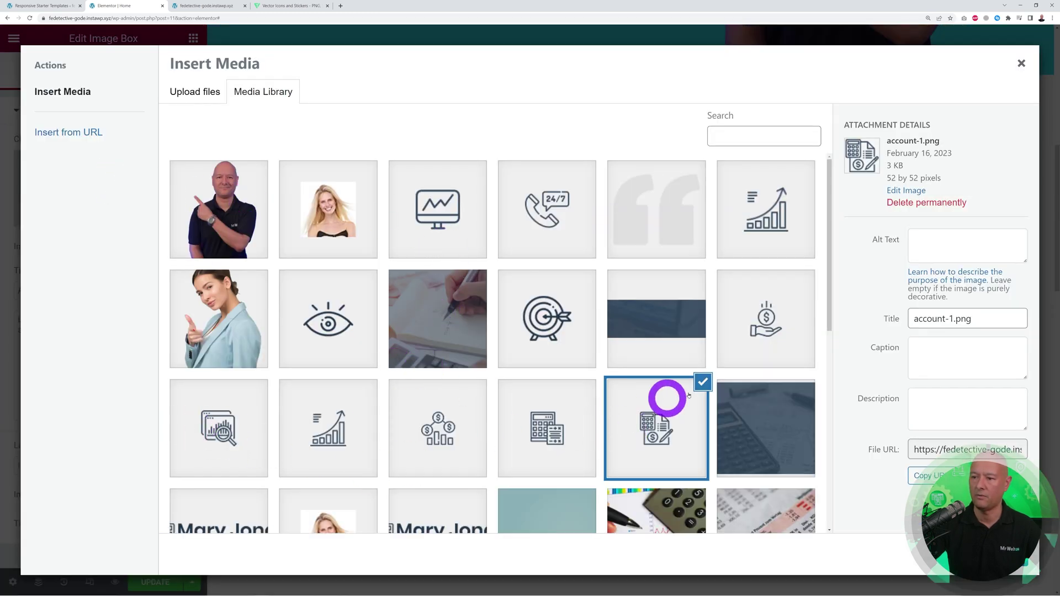
{"action": "scroll", "coordinate": [485, 433], "scroll_direction": "down", "scroll_amount": 3}
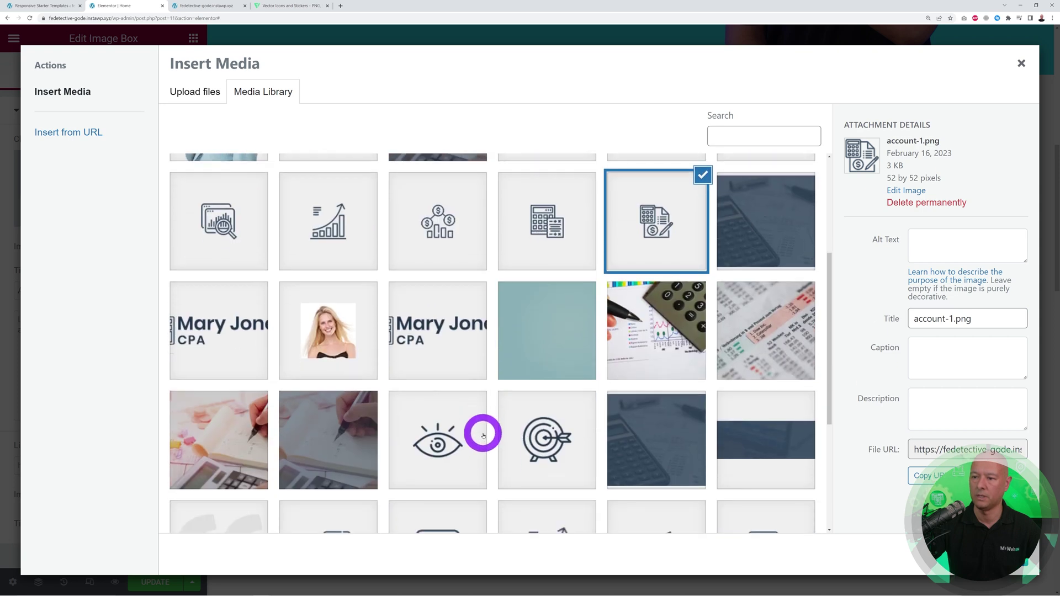
{"action": "scroll", "coordinate": [483, 436], "scroll_direction": "up", "scroll_amount": 3}
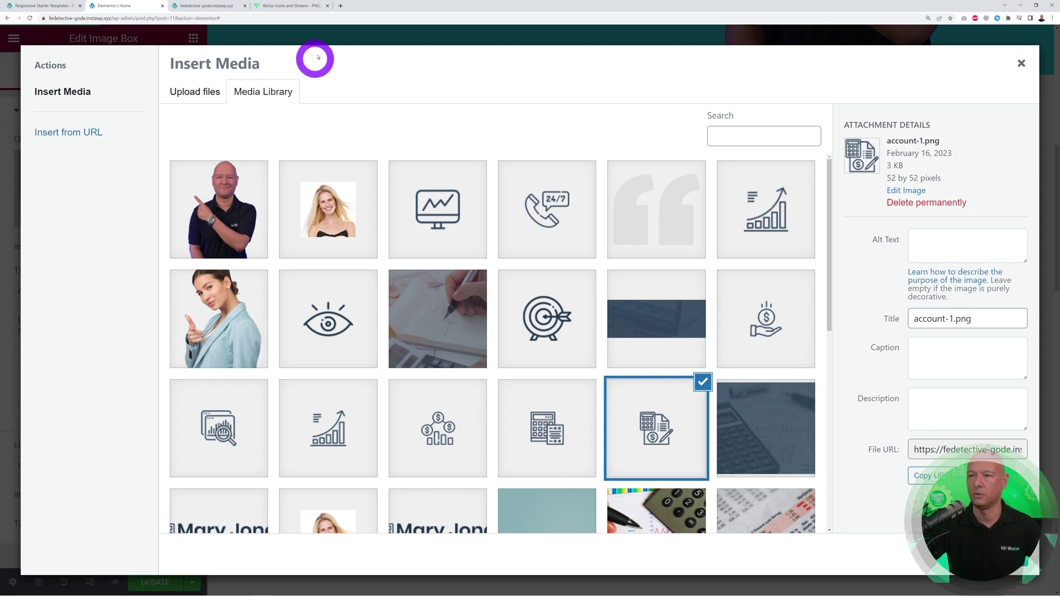
Step: Switch to Flaticon, search for "finance" icons and dismiss the Adobe Stock advertisement
{"action": "left_click", "coordinate": [285, 6]}
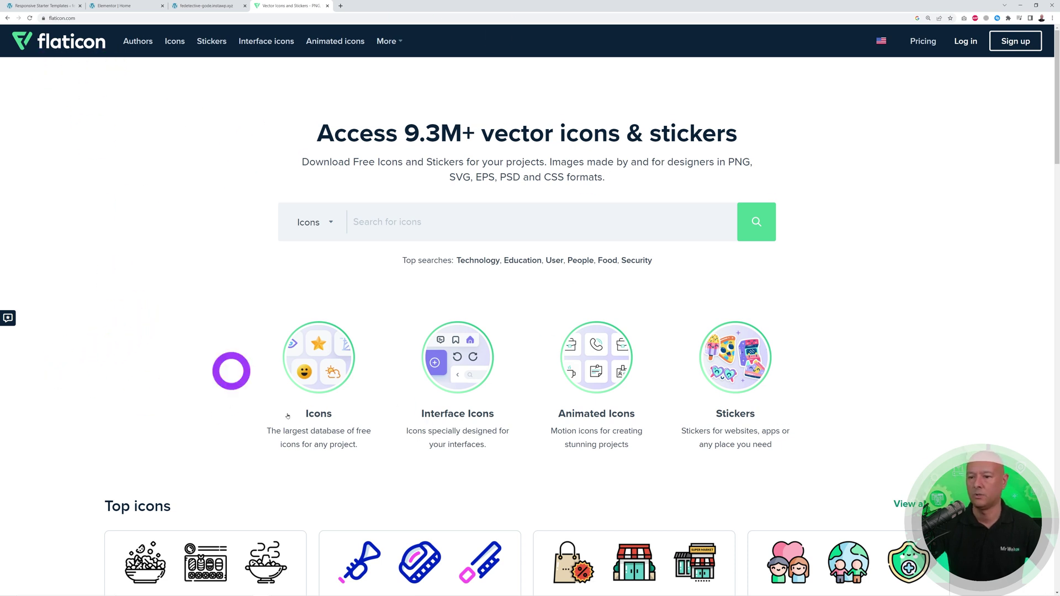
{"action": "left_click", "coordinate": [481, 220]}
{"action": "type", "text": "fi"}
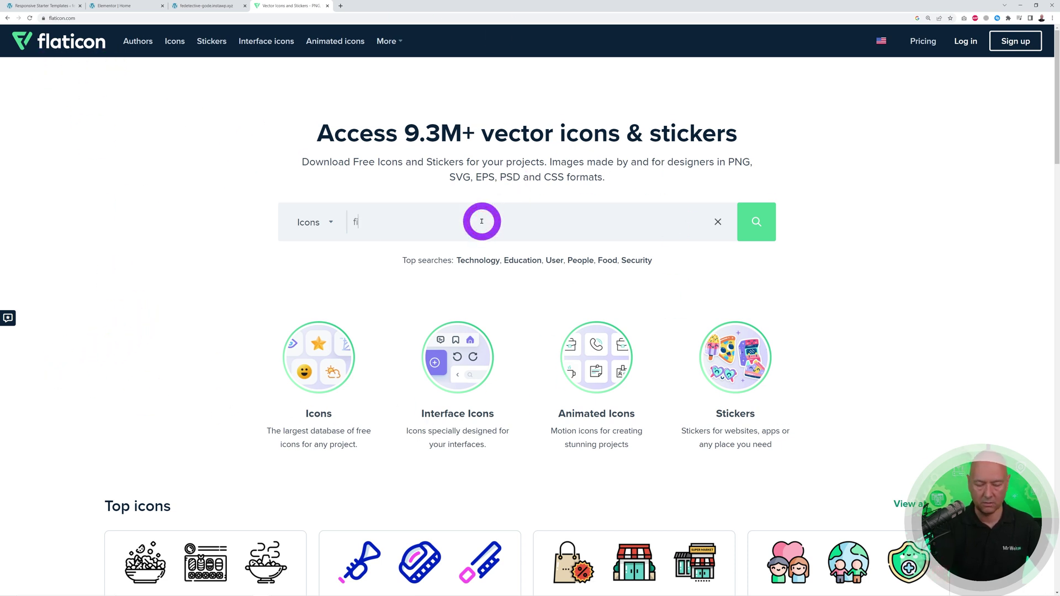
{"action": "type", "text": "nance"}
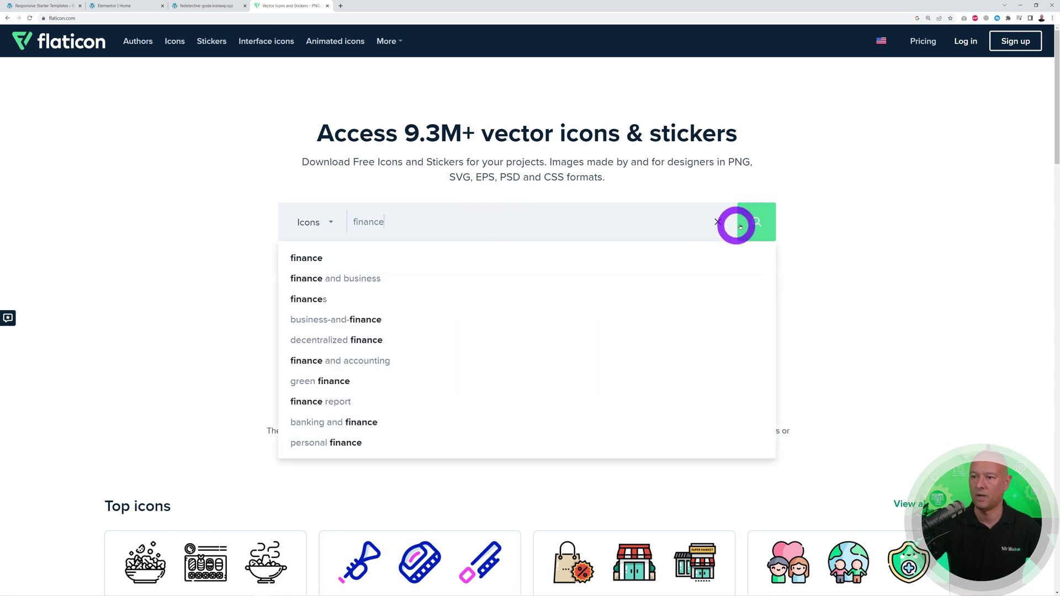
{"action": "left_click", "coordinate": [740, 226]}
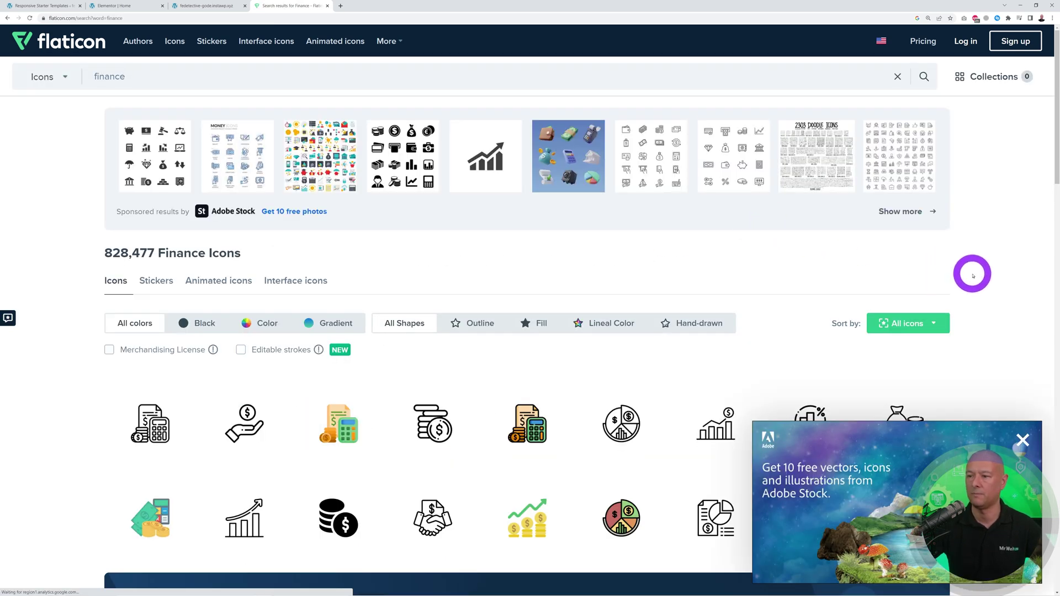
{"action": "left_click", "coordinate": [1022, 439]}
Step: Download the free PNG of the Budget icon with the calculator and coins, then dismiss the attribution notice
{"action": "scroll", "coordinate": [990, 334], "scroll_direction": "down", "scroll_amount": 1}
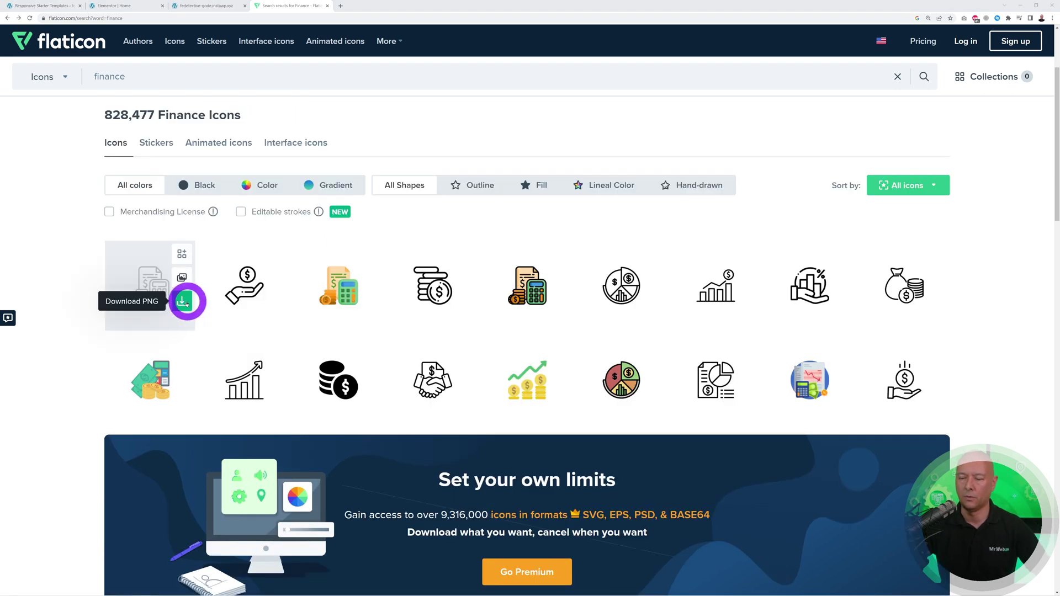
{"action": "left_click", "coordinate": [181, 302]}
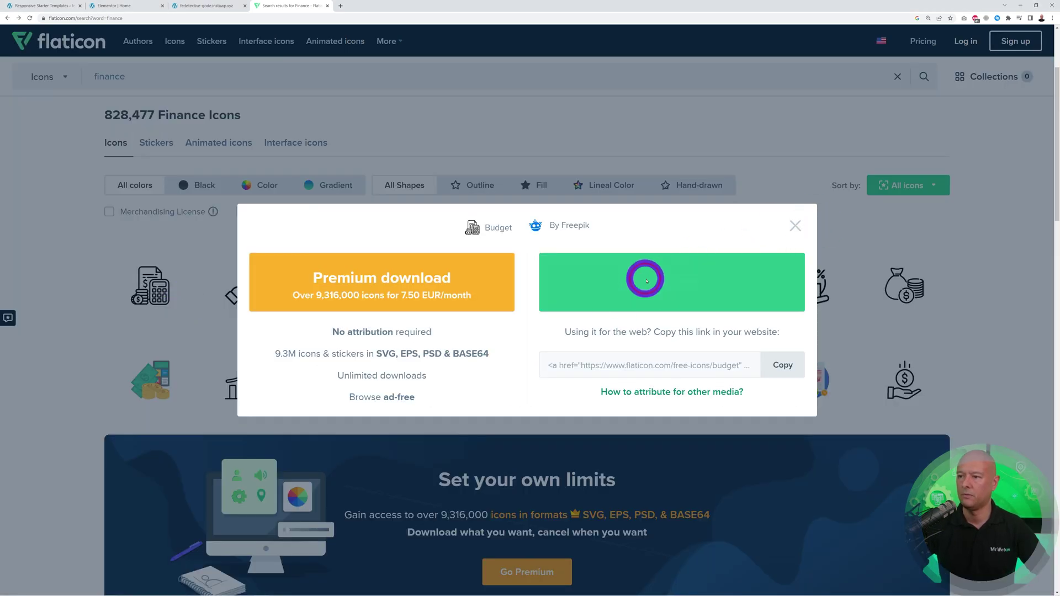
{"action": "left_click", "coordinate": [645, 281]}
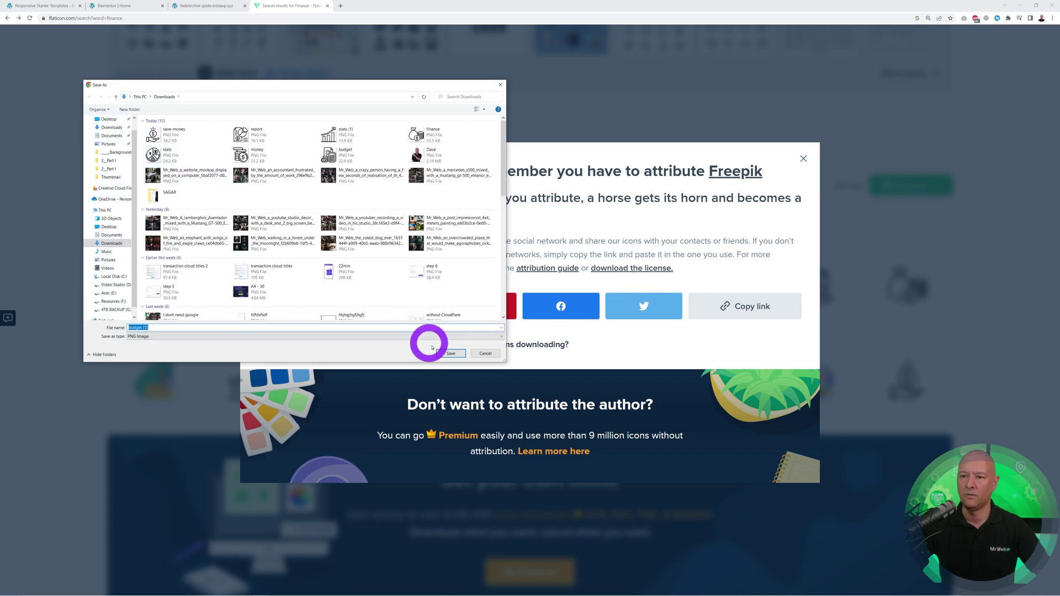
{"action": "left_click", "coordinate": [452, 353]}
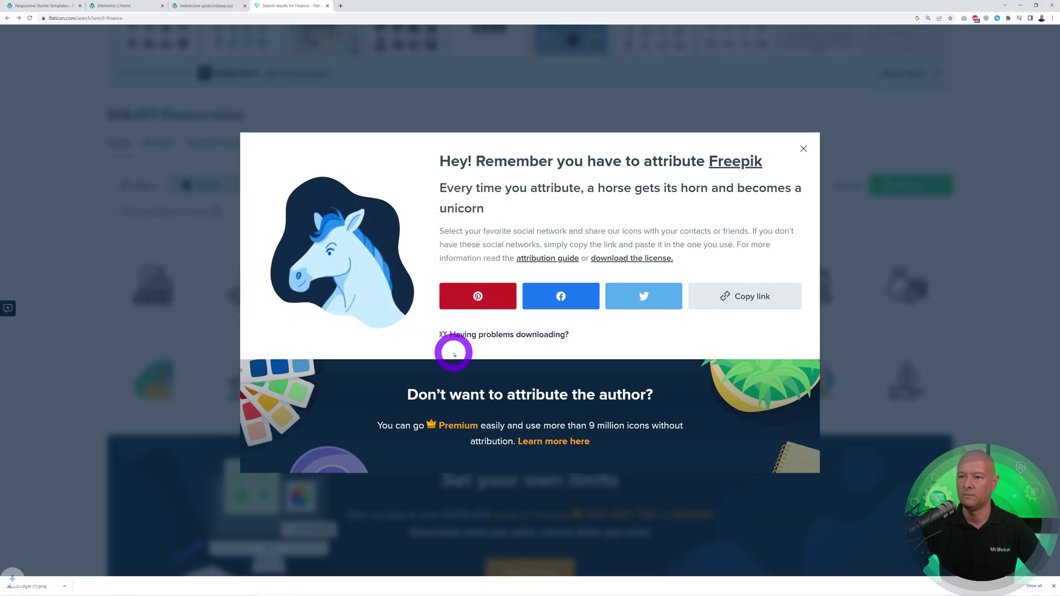
{"action": "left_click", "coordinate": [1053, 586]}
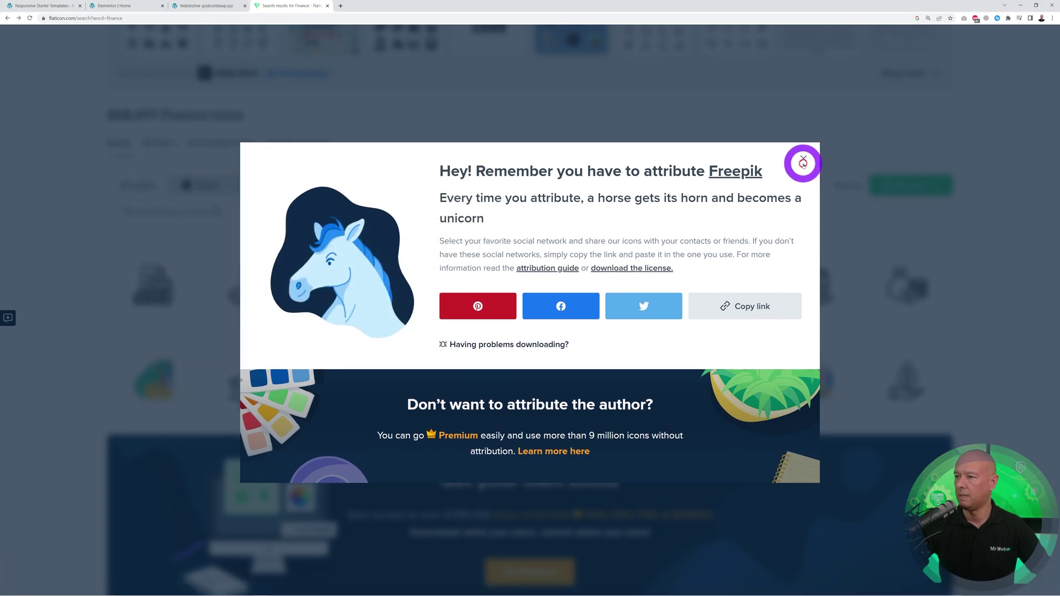
{"action": "left_click", "coordinate": [803, 148]}
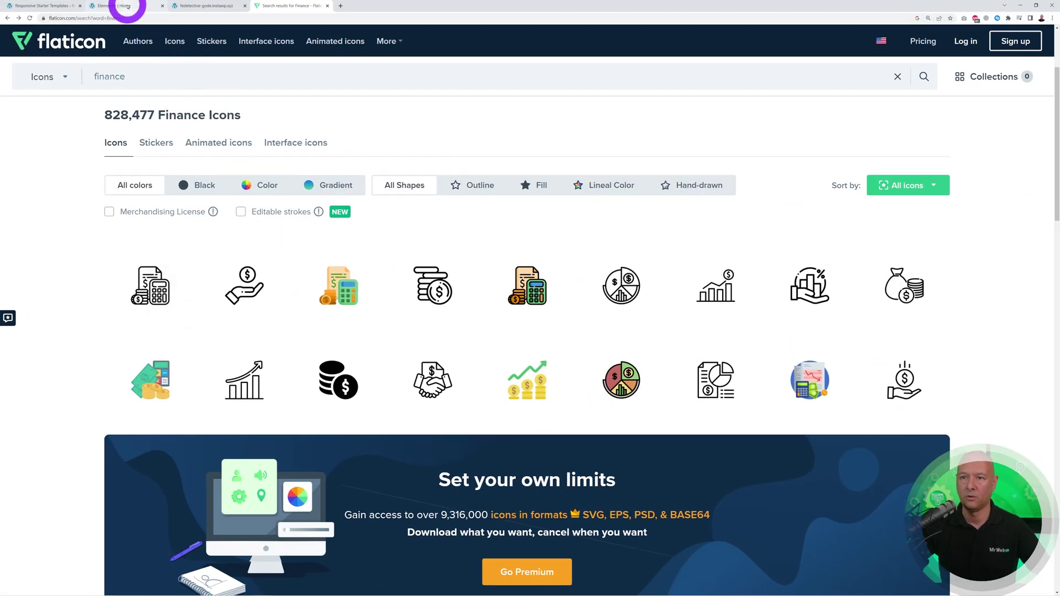
Step: Return to the Elementor editor, upload the eight downloaded finance icons and insert budget.png as the Accounting image
{"action": "left_click", "coordinate": [127, 6]}
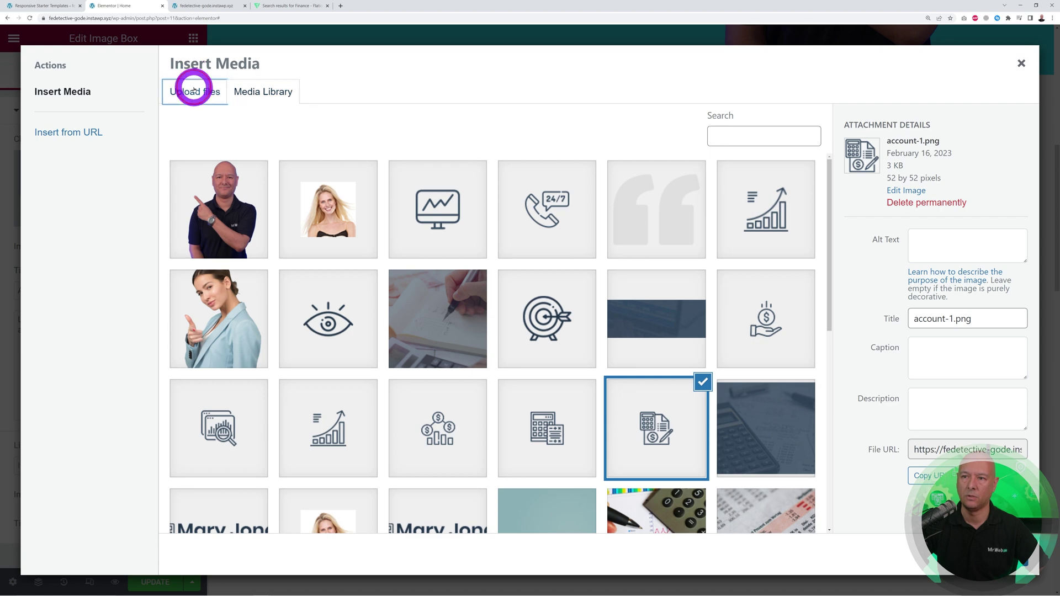
{"action": "left_click", "coordinate": [193, 89]}
{"action": "left_click", "coordinate": [572, 298]}
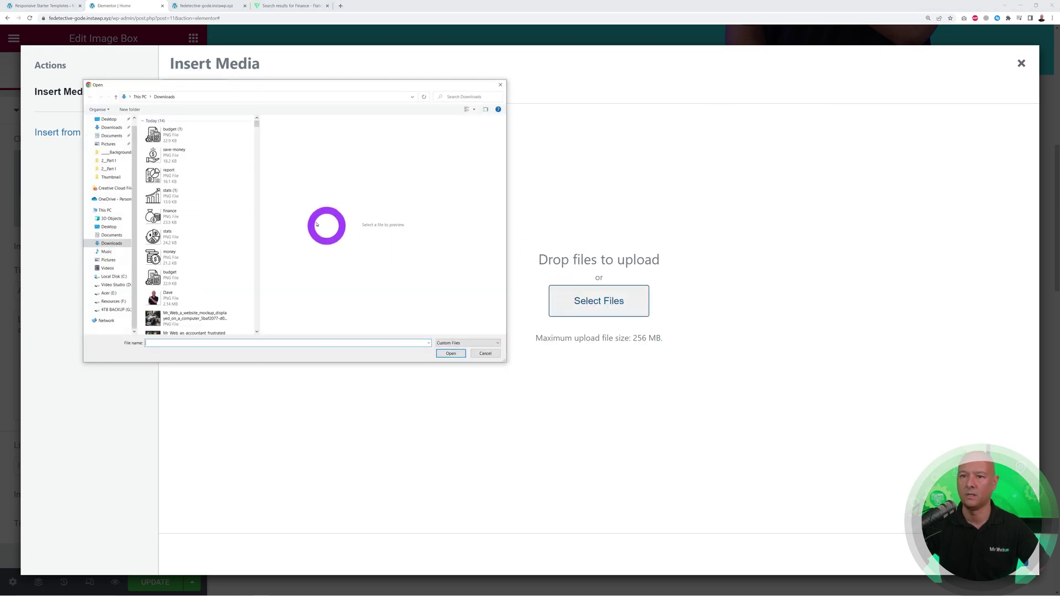
{"action": "left_click", "coordinate": [193, 135]}
{"action": "left_click", "coordinate": [172, 275], "text": "shift"}
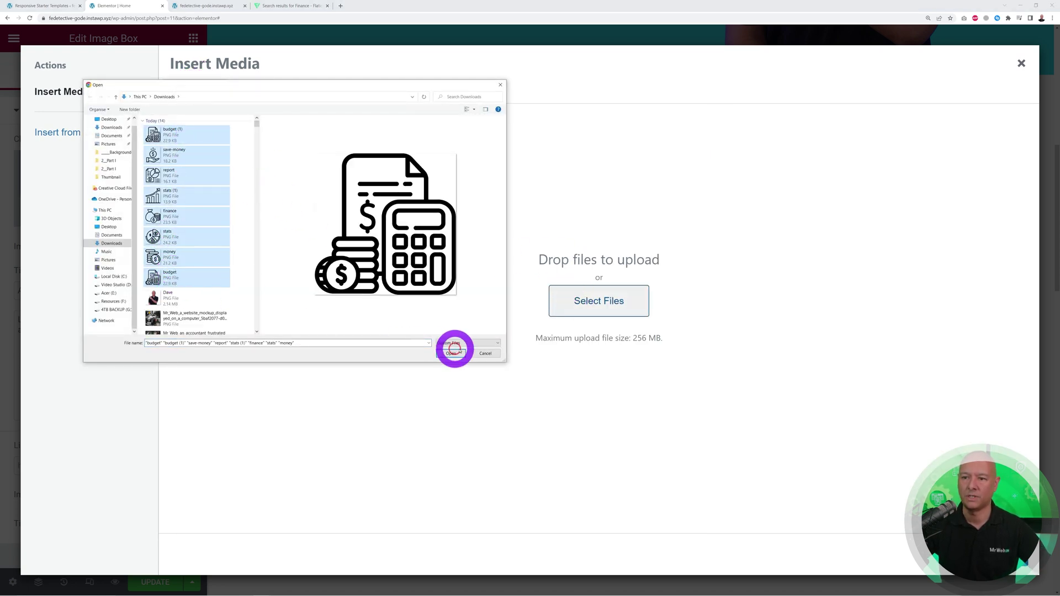
{"action": "left_click", "coordinate": [456, 356]}
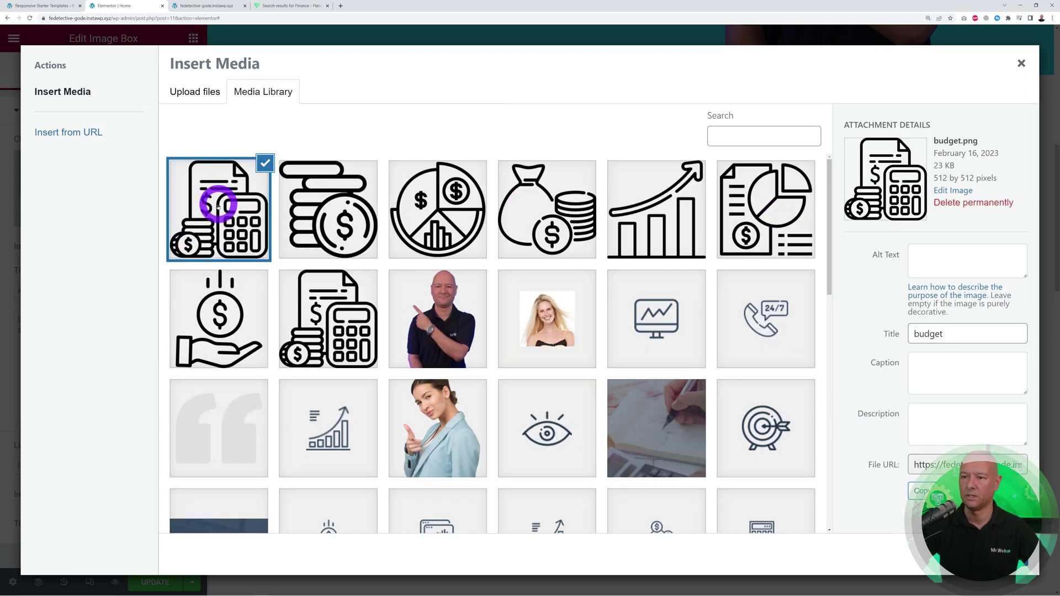
{"action": "left_click", "coordinate": [994, 555]}
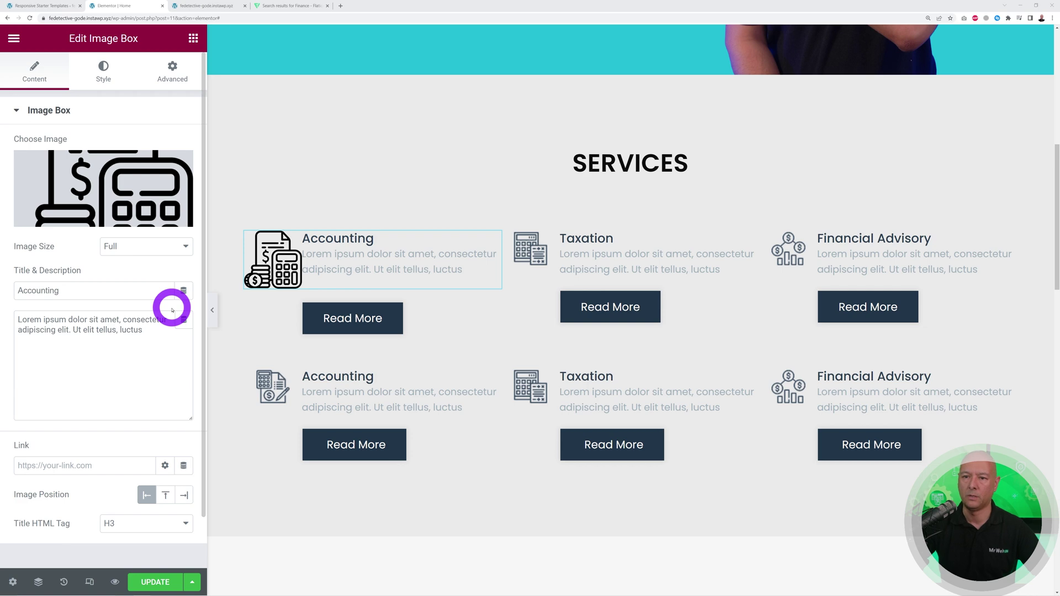
Step: Give the first-row Accounting icon a custom image size of 50 x 50 and apply it
{"action": "left_click", "coordinate": [158, 255]}
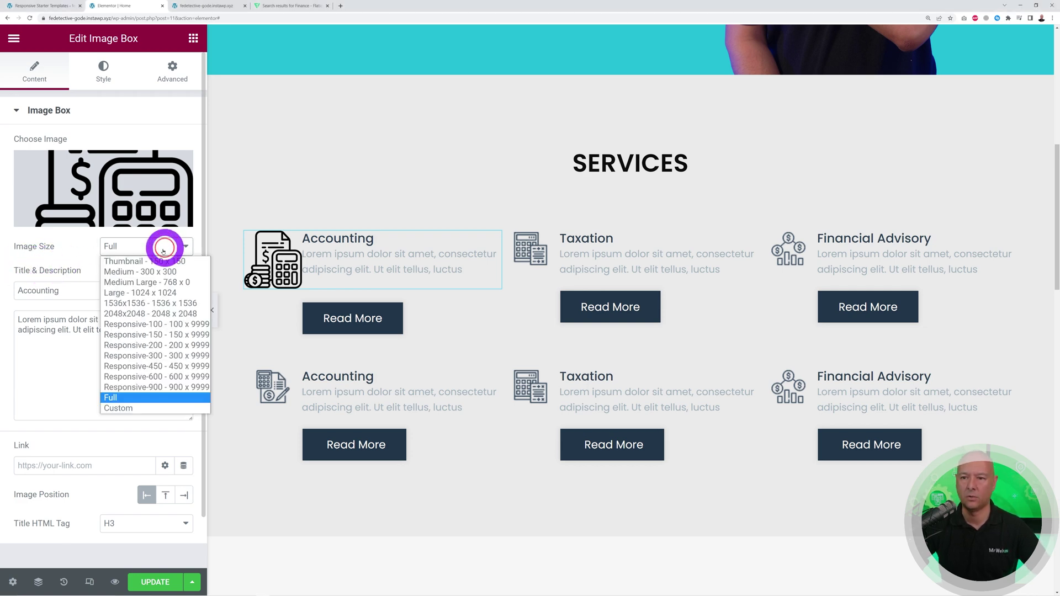
{"action": "left_click", "coordinate": [154, 408]}
{"action": "left_click", "coordinate": [48, 323]}
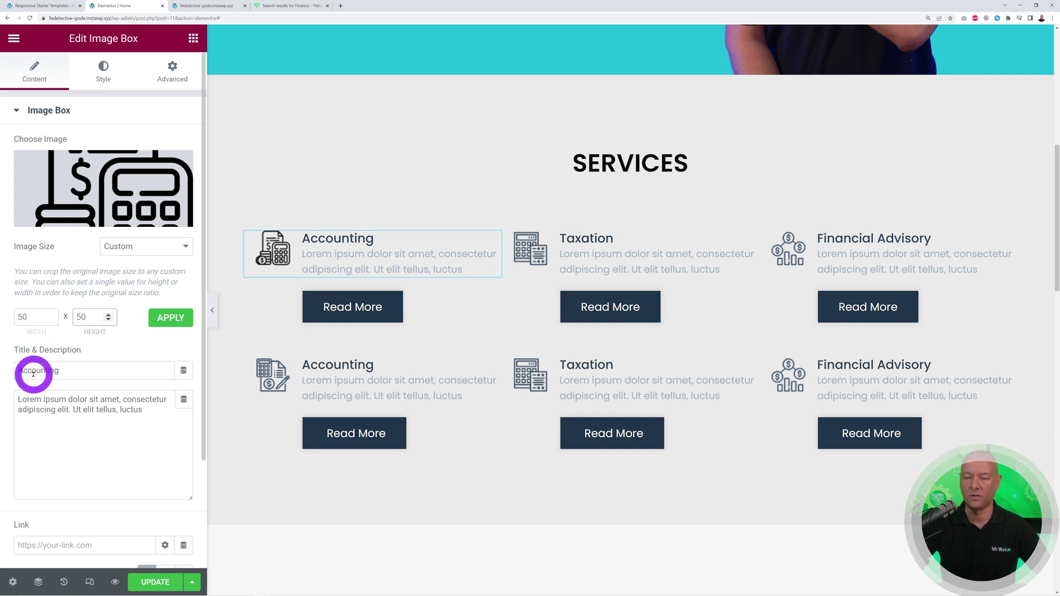
{"action": "left_click", "coordinate": [159, 327]}
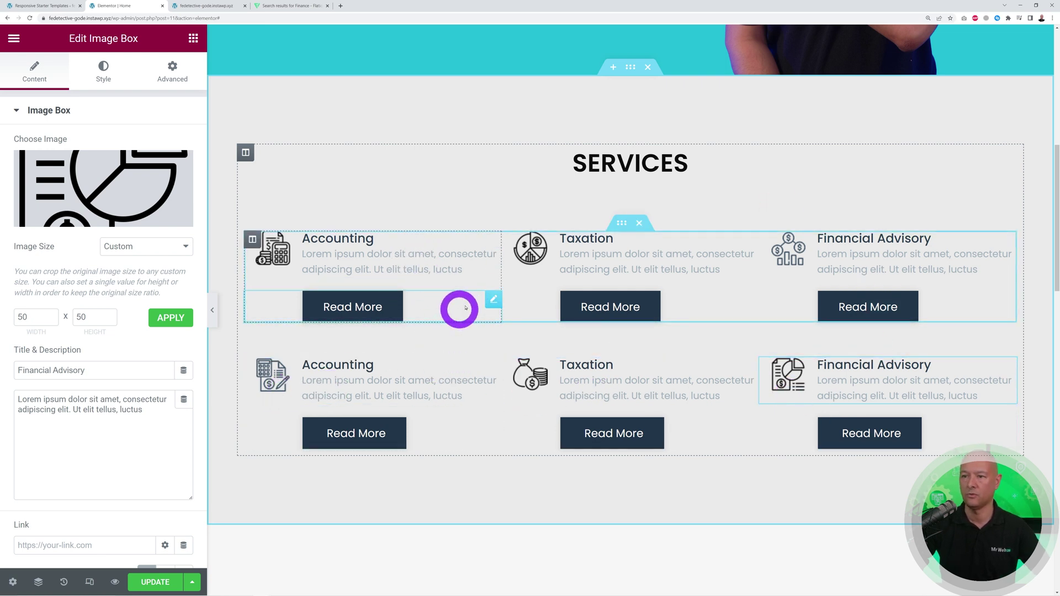
Step: Change the title of the second-row Accounting image box to "Annual Returns"
{"action": "left_click", "coordinate": [492, 242]}
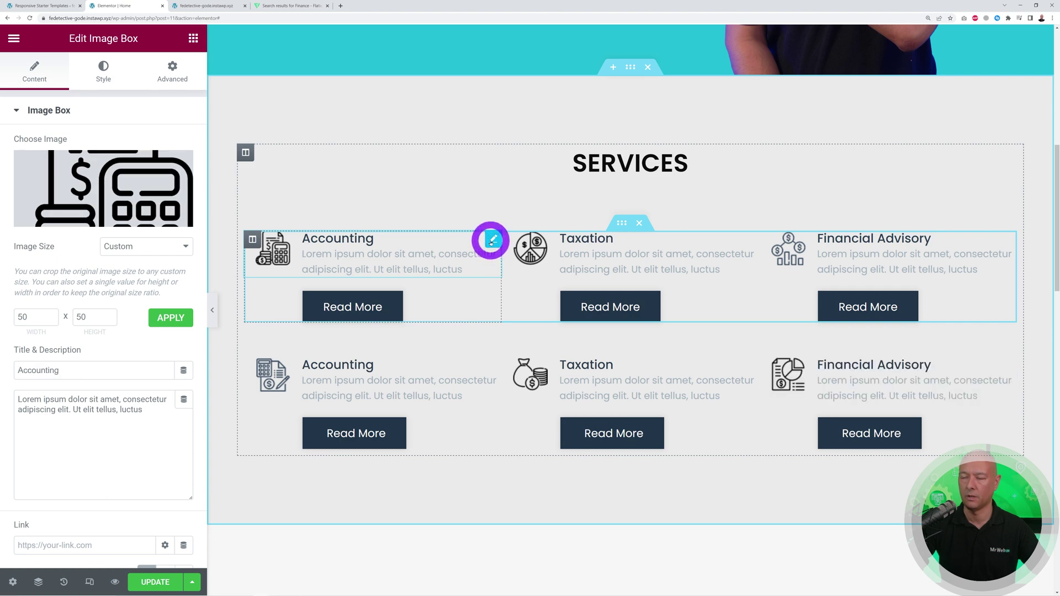
{"action": "left_click_drag", "start_coordinate": [58, 370], "coordinate": [42, 370]}
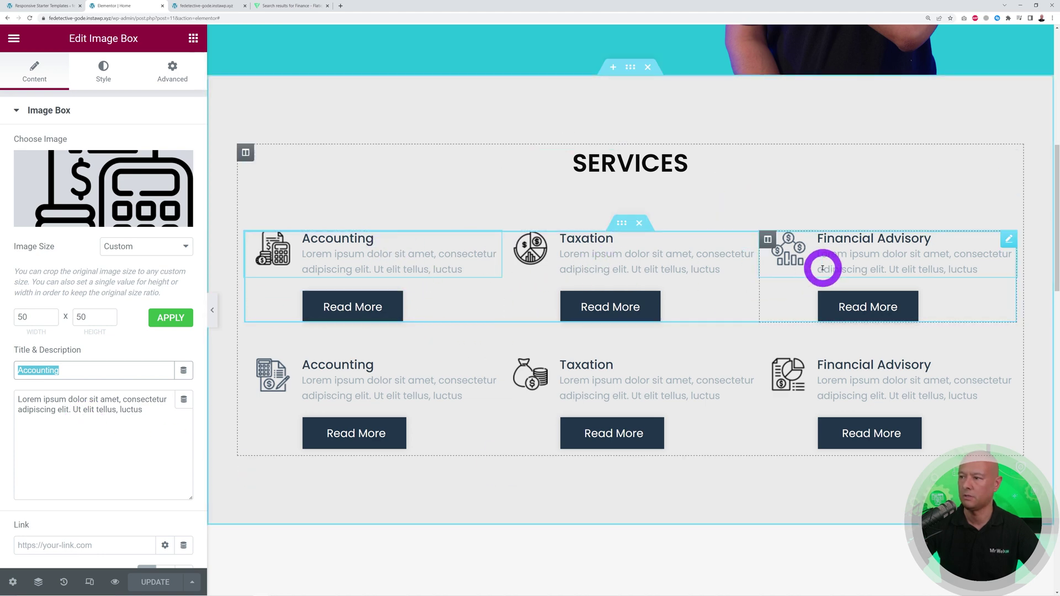
{"action": "left_click", "coordinate": [488, 370]}
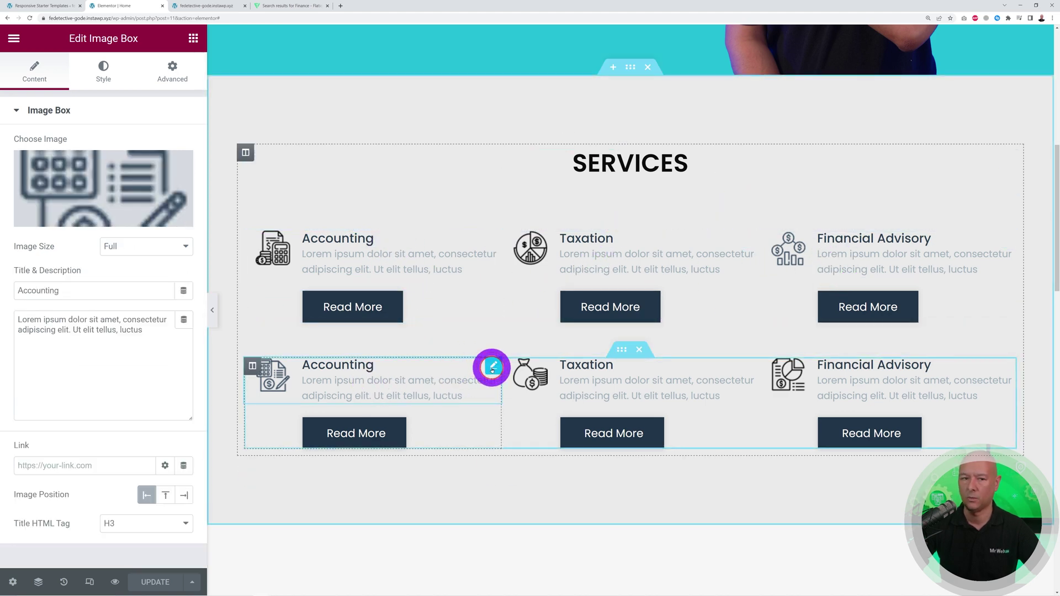
{"action": "left_click", "coordinate": [114, 364]}
{"action": "double_click", "coordinate": [24, 293]}
{"action": "type", "text": "Annual Returns"}
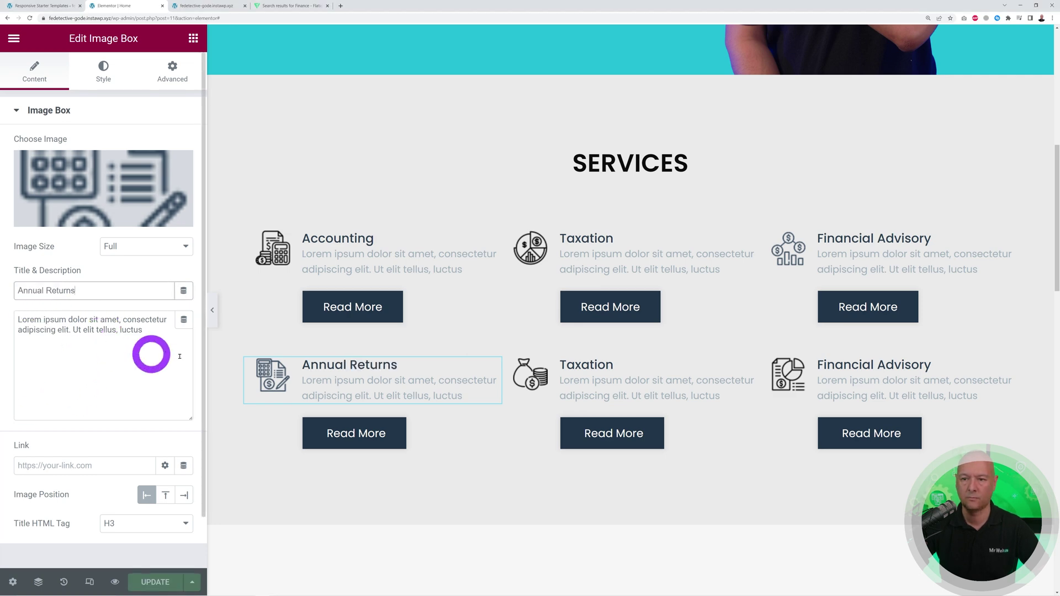
Step: Retitle the second-row Taxation box "Budgeting" and the Financial Advisory box "Wages", and save the page
{"action": "left_click", "coordinate": [748, 369]}
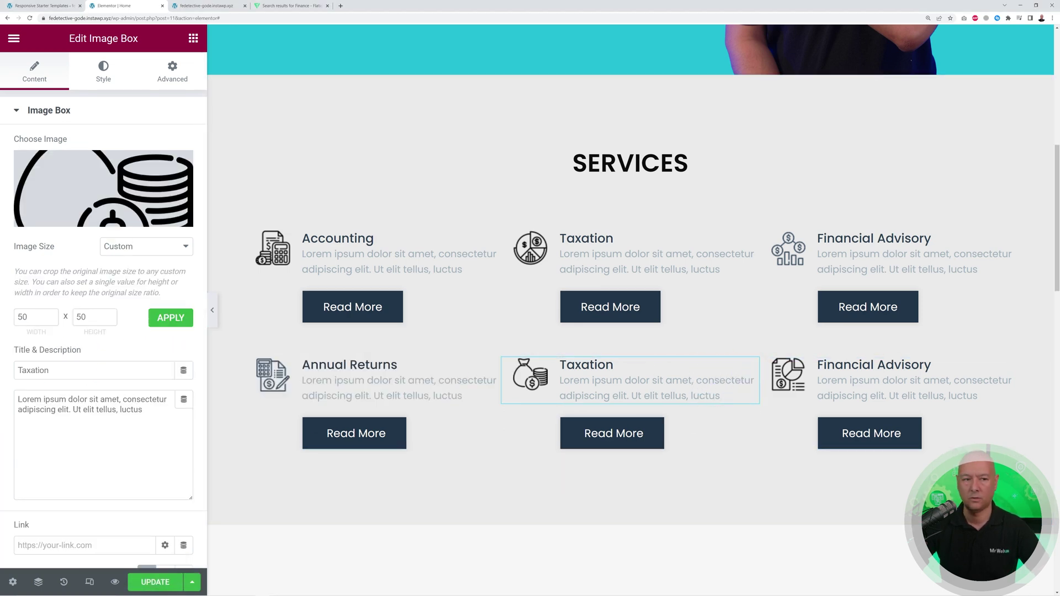
{"action": "left_click_drag", "start_coordinate": [151, 370], "coordinate": [6, 370]}
{"action": "type", "text": "Budgeting"}
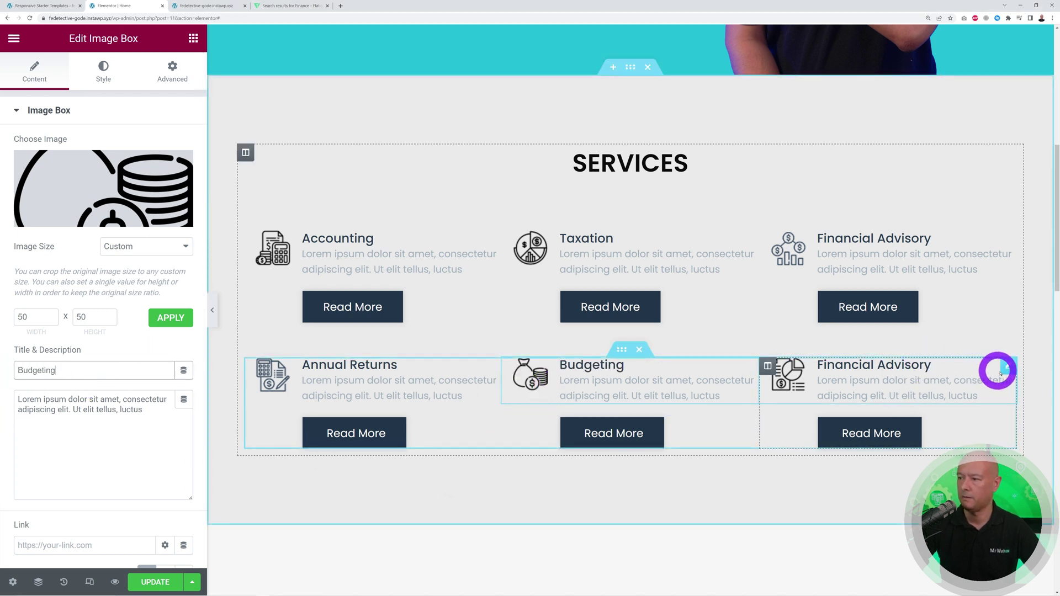
{"action": "left_click", "coordinate": [997, 367]}
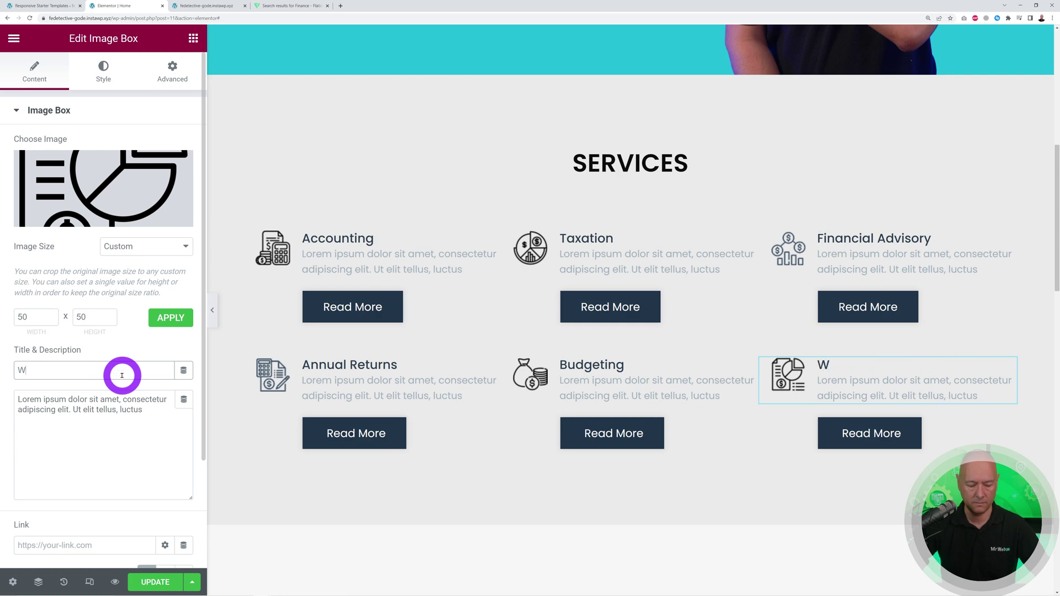
{"action": "key", "text": "ctrl+s"}
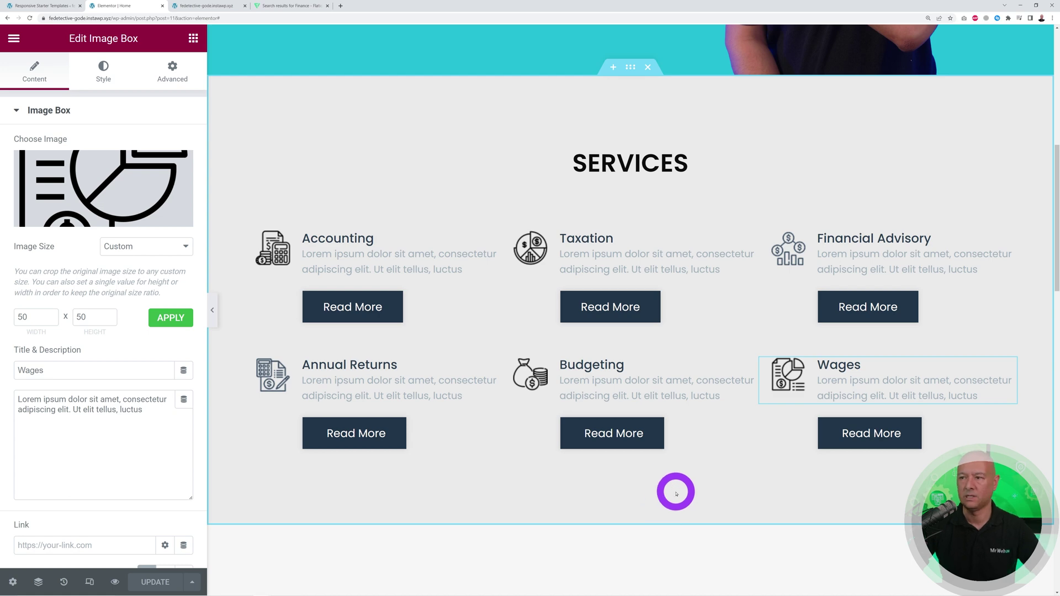
Step: Switch to the live site and examine the service boxes on its Services page
{"action": "scroll", "coordinate": [676, 493], "scroll_direction": "up", "scroll_amount": 1}
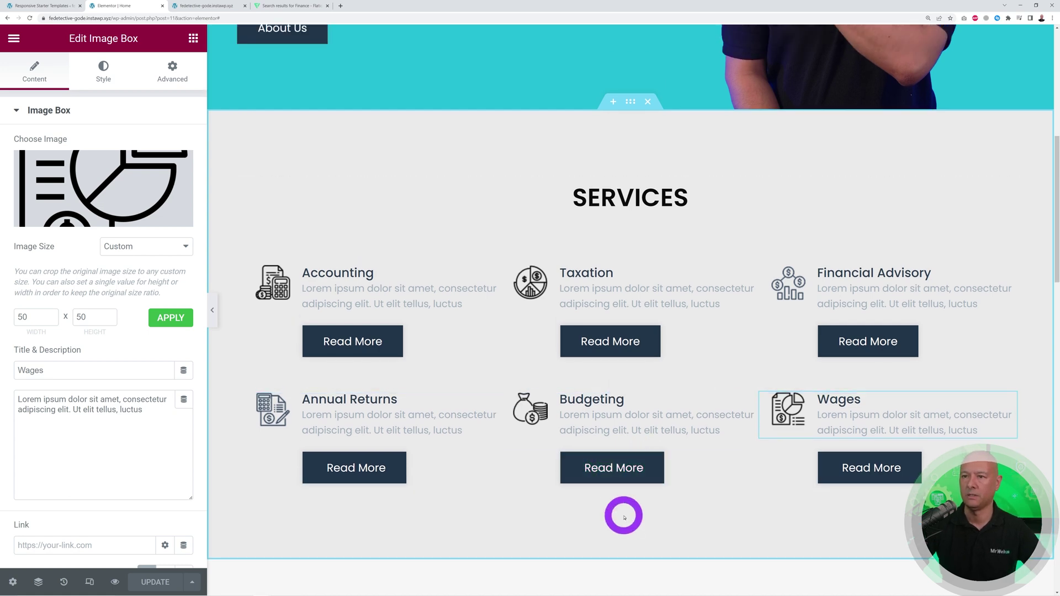
{"action": "left_click", "coordinate": [198, 8]}
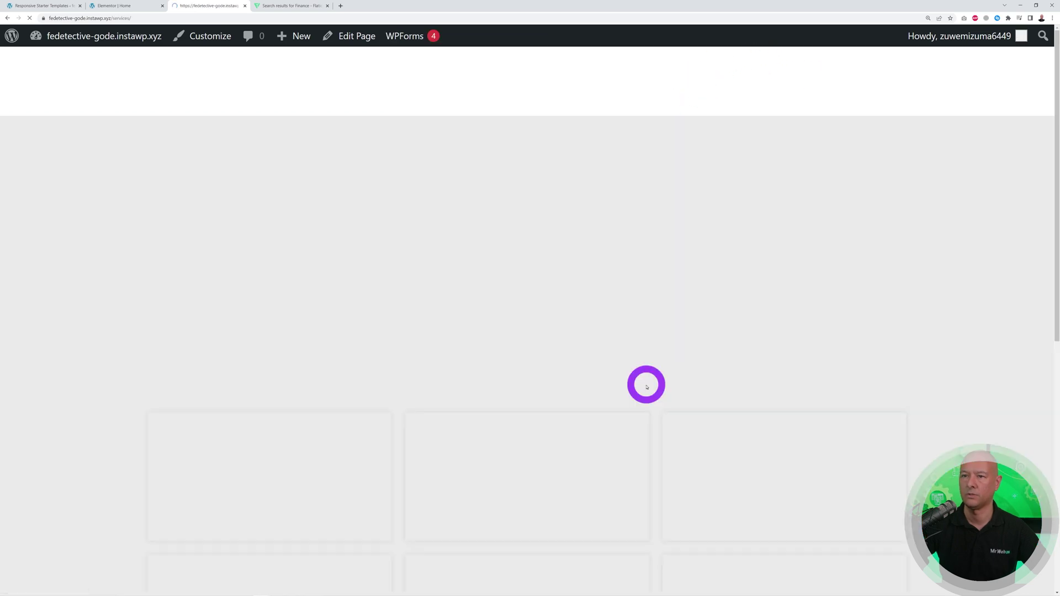
{"action": "scroll", "coordinate": [650, 371], "scroll_direction": "down", "scroll_amount": 5}
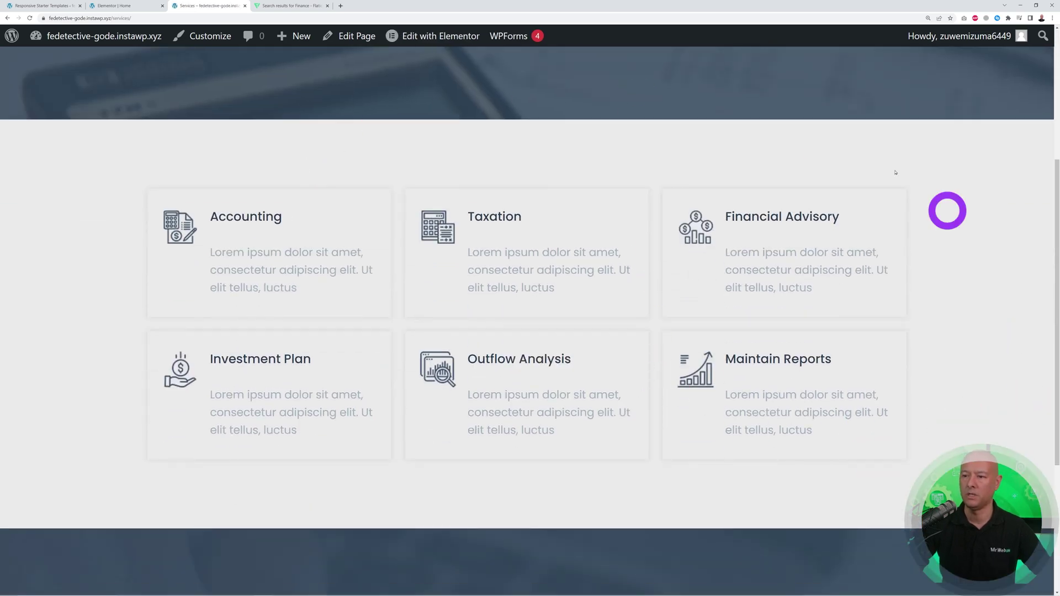
Step: Return to the Home page editor and delete the Read More buttons under the Accounting, Taxation and Financial Advisory boxes
{"action": "scroll", "coordinate": [616, 386], "scroll_direction": "up", "scroll_amount": 4}
{"action": "left_click", "coordinate": [118, 5]}
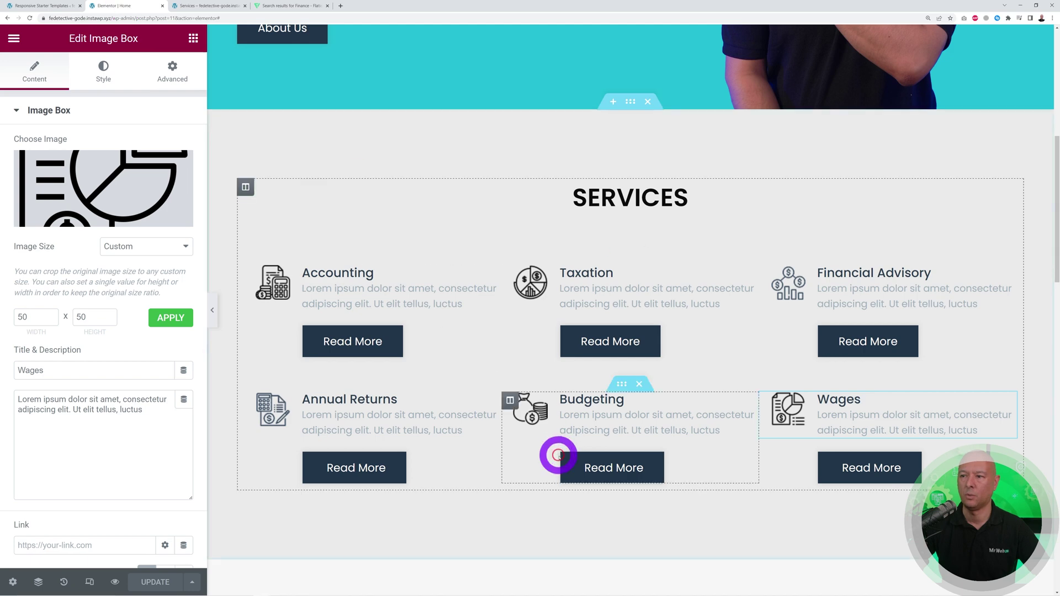
{"action": "right_click", "coordinate": [489, 337]}
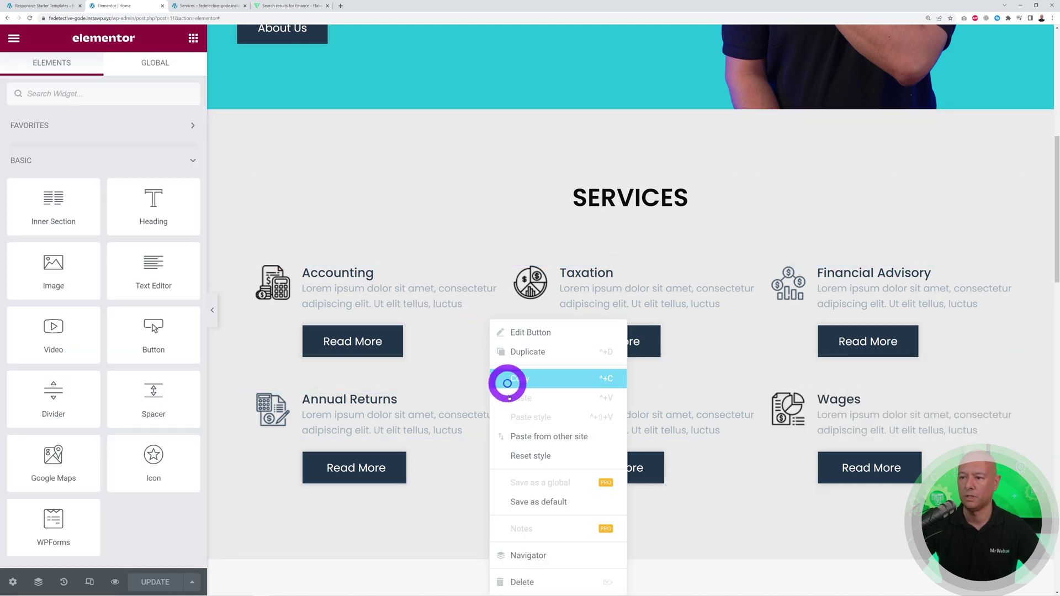
{"action": "left_click", "coordinate": [526, 577]}
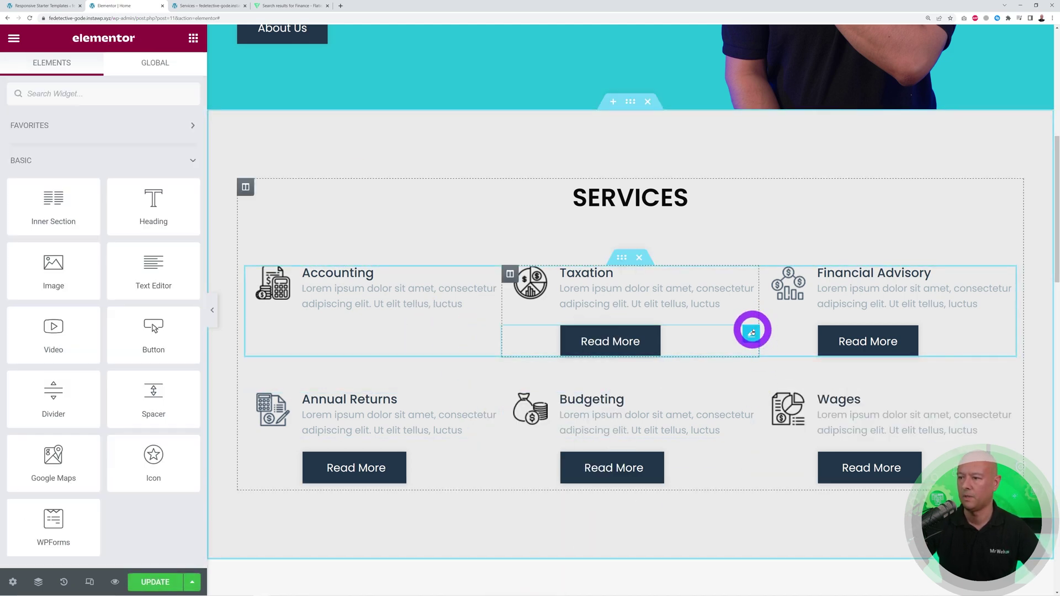
{"action": "right_click", "coordinate": [754, 329]}
{"action": "left_click", "coordinate": [788, 579]}
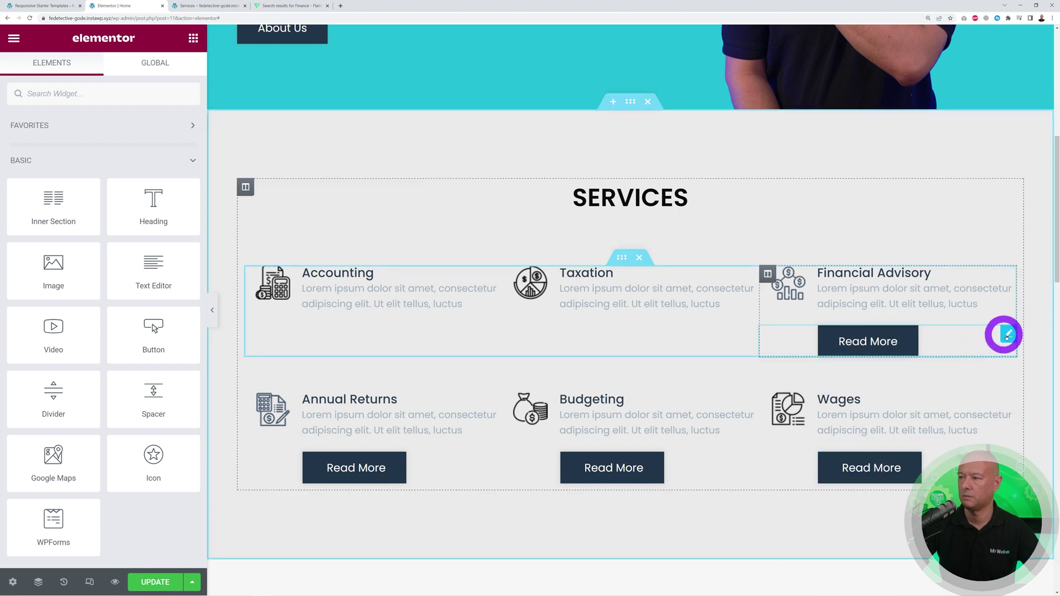
{"action": "right_click", "coordinate": [997, 335]}
{"action": "left_click", "coordinate": [969, 579]}
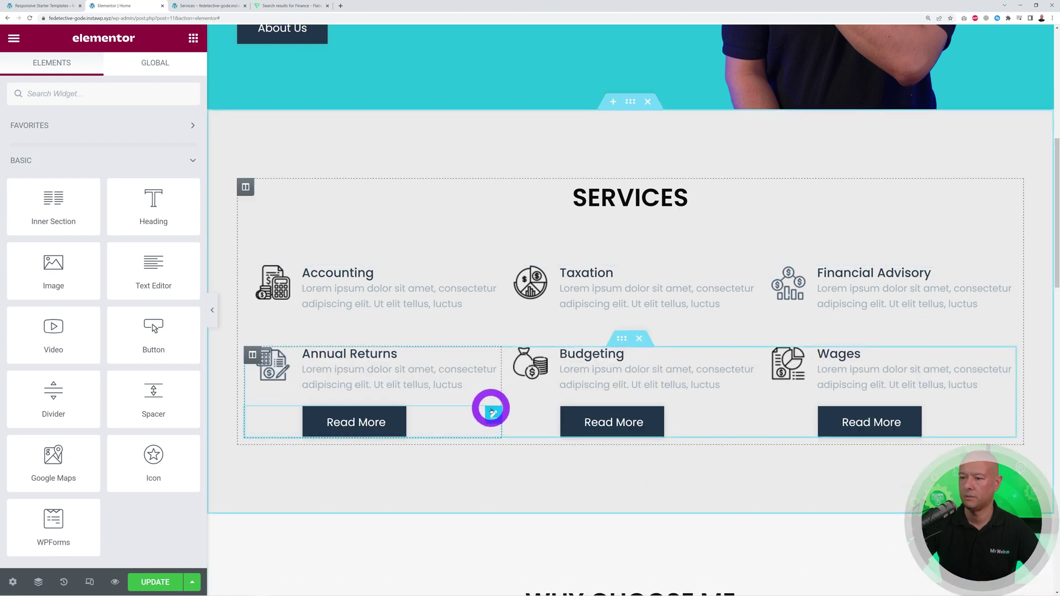
Step: Delete the Read More buttons under the Annual Returns and Wages boxes, keeping the one under Budgeting
{"action": "right_click", "coordinate": [492, 412]}
{"action": "left_click", "coordinate": [532, 576]}
{"action": "right_click", "coordinate": [1010, 417]}
{"action": "left_click", "coordinate": [972, 583]}
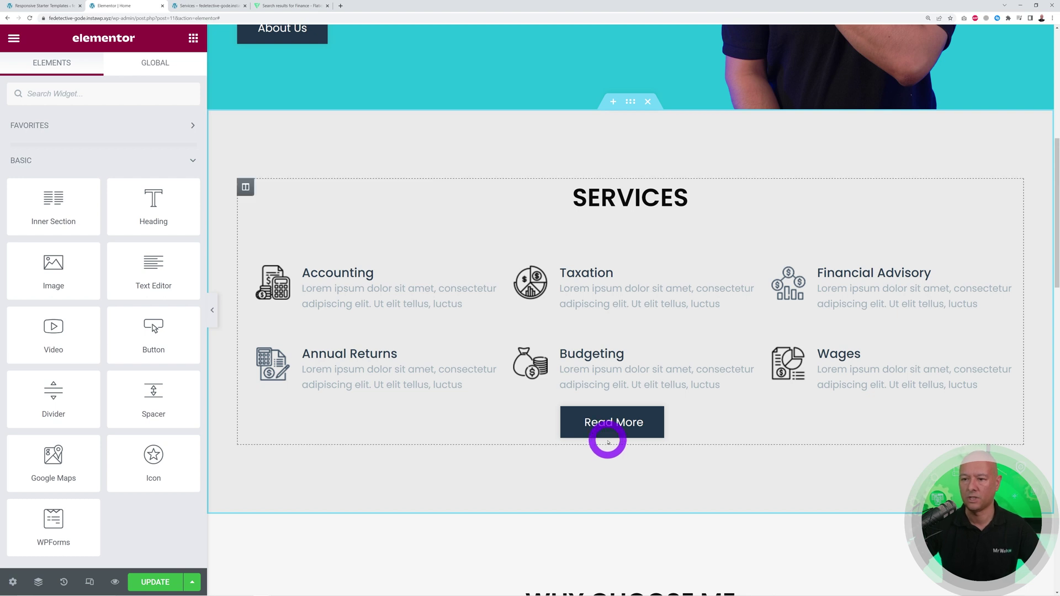
Step: Add an inner section below the service boxes, reduce it to a single column, and move the remaining Read More button into it
{"action": "left_click_drag", "start_coordinate": [45, 192], "coordinate": [509, 395]}
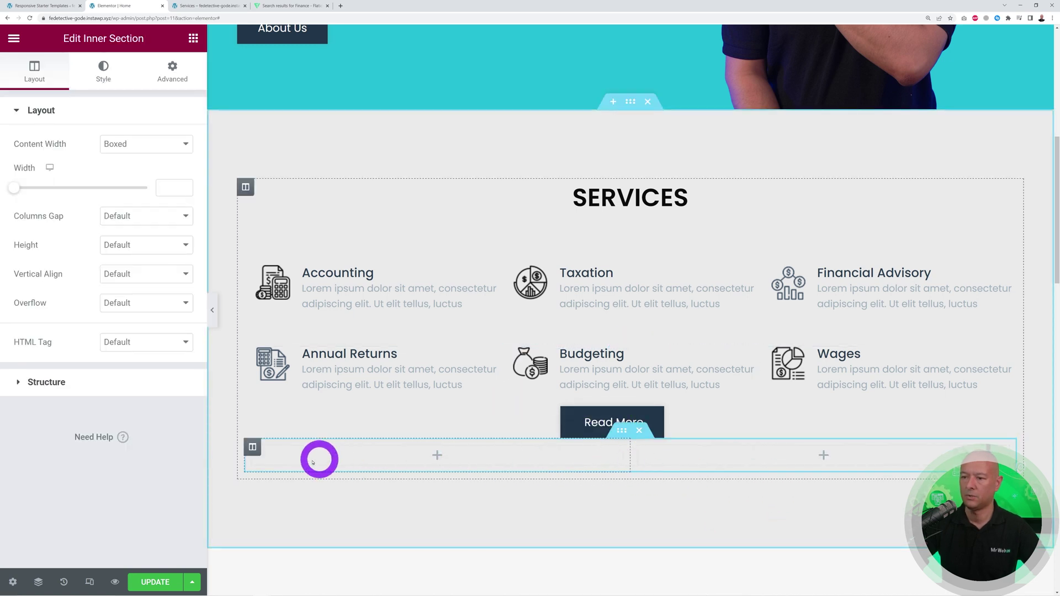
{"action": "right_click", "coordinate": [255, 449]}
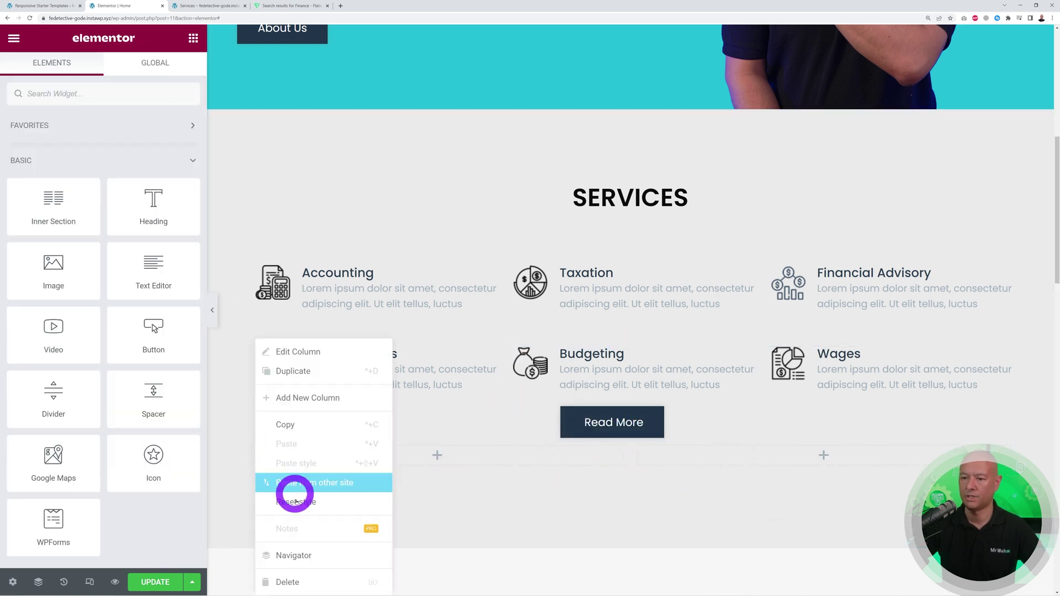
{"action": "left_click", "coordinate": [307, 573]}
{"action": "left_click_drag", "start_coordinate": [751, 414], "coordinate": [674, 431]}
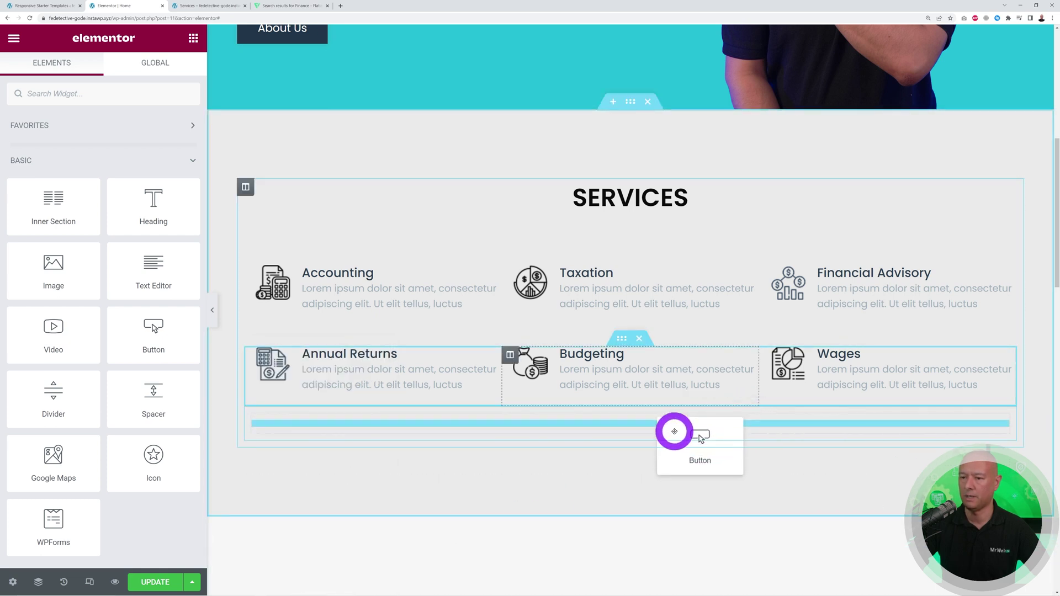
{"action": "left_click_drag", "start_coordinate": [674, 431], "coordinate": [675, 432]}
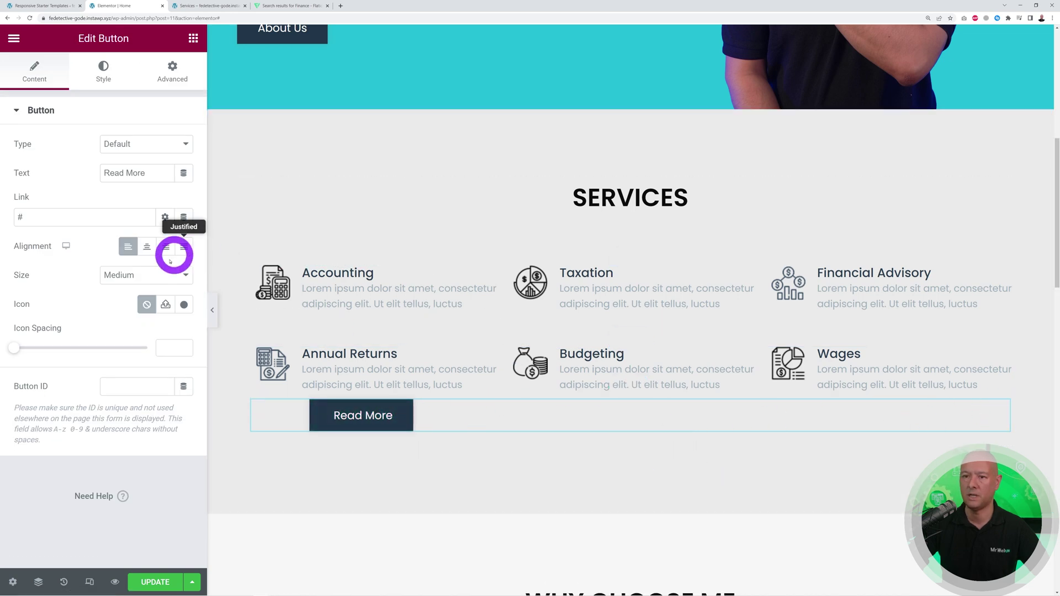
Step: Center the Read More button and set its top margin to 50 px and its left margin to 0
{"action": "left_click", "coordinate": [147, 246]}
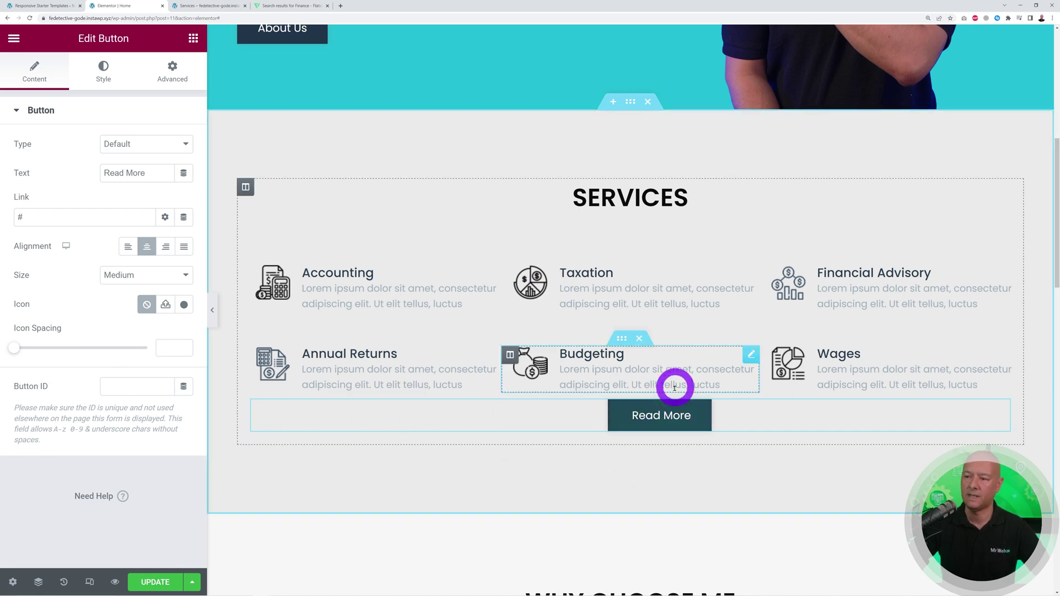
{"action": "left_click", "coordinate": [178, 75]}
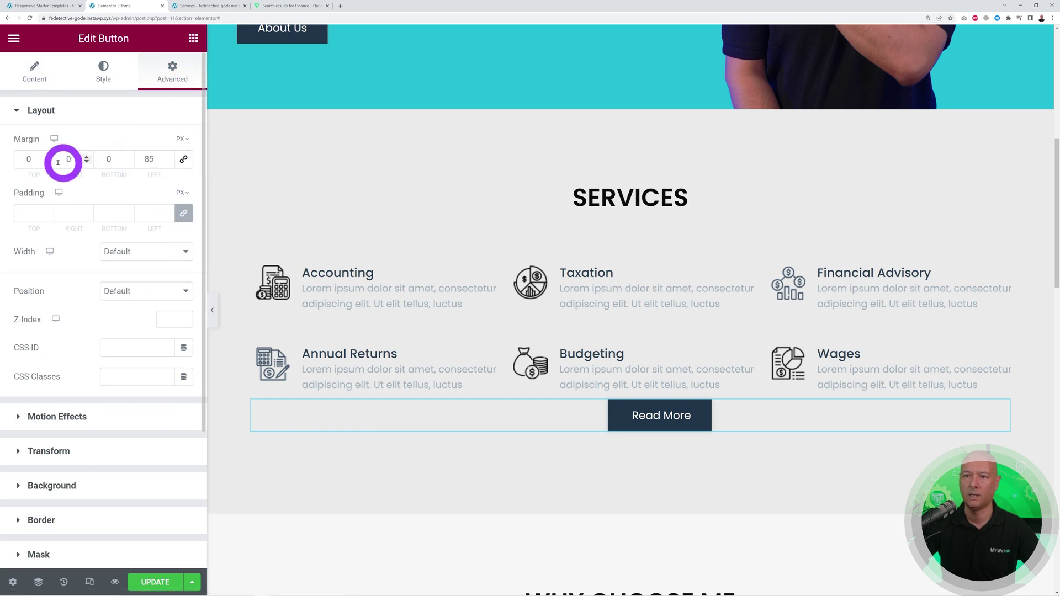
{"action": "type", "text": "50"}
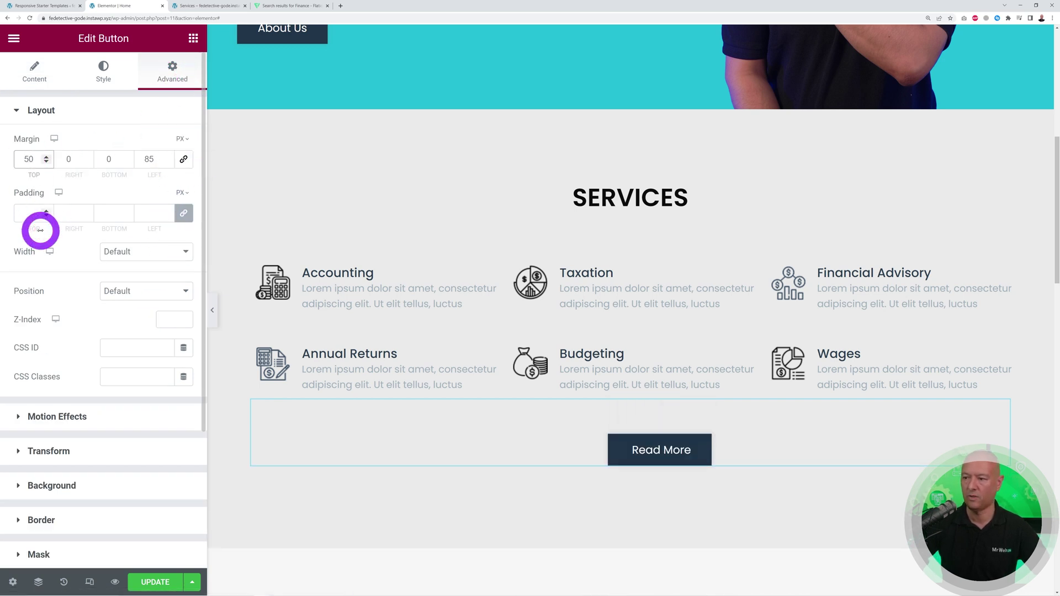
{"action": "left_click", "coordinate": [146, 184]}
{"action": "double_click", "coordinate": [155, 158]}
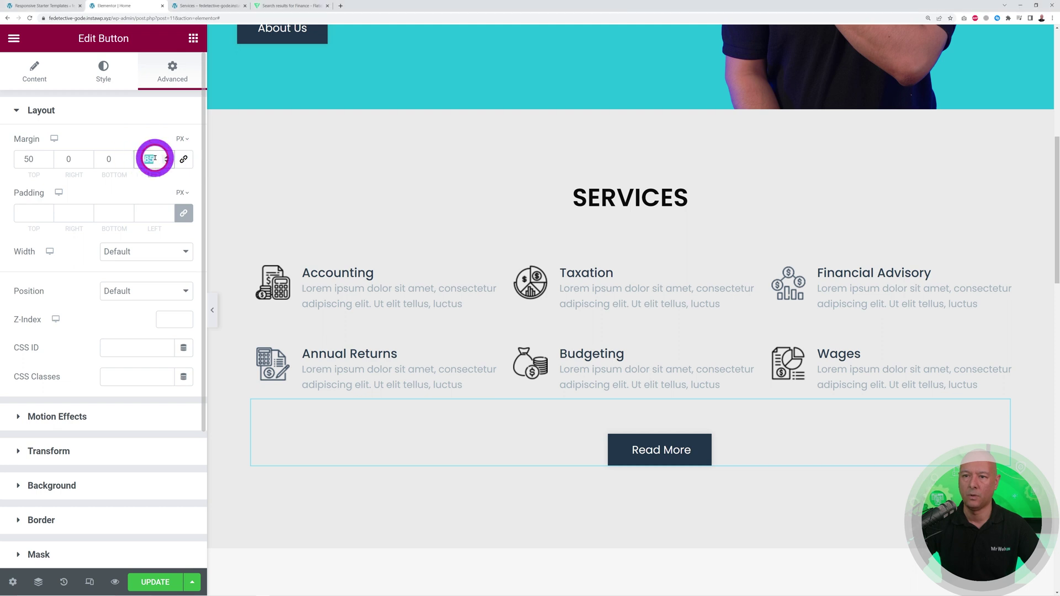
{"action": "type", "text": "0"}
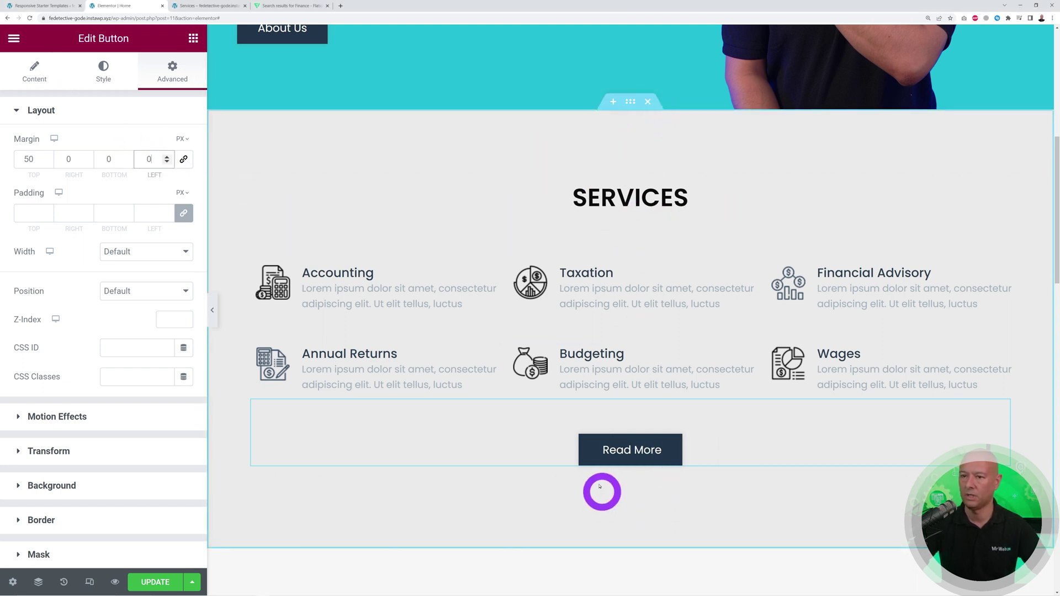
Step: Link the Read More button to the site's Services page URL (fedetective-gode.instawp.xyz/services/) and save the page
{"action": "left_click", "coordinate": [22, 75]}
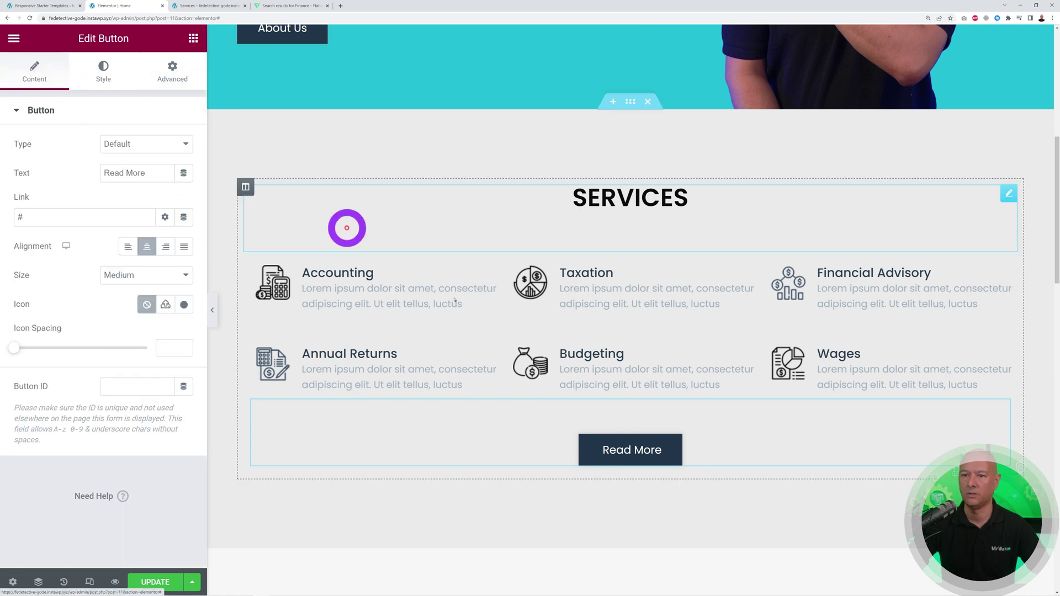
{"action": "left_click", "coordinate": [194, 5]}
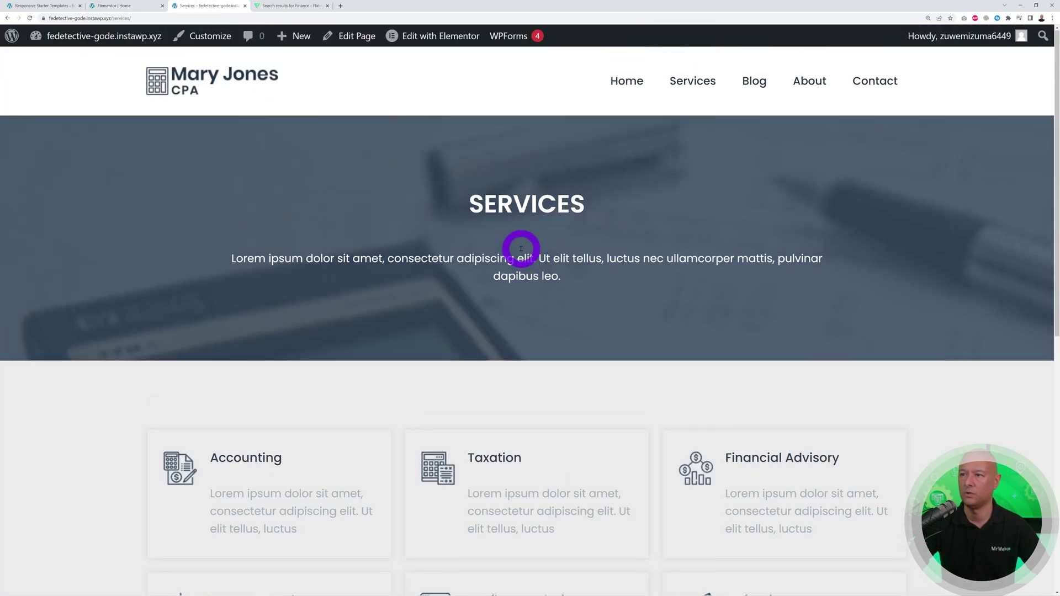
{"action": "left_click", "coordinate": [164, 19]}
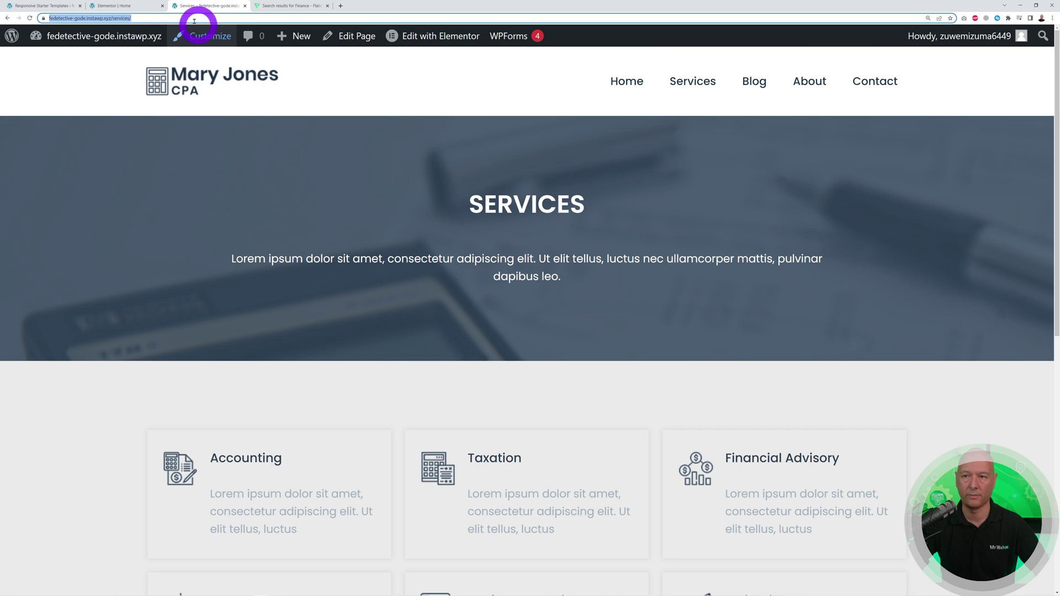
{"action": "left_click", "coordinate": [131, 6]}
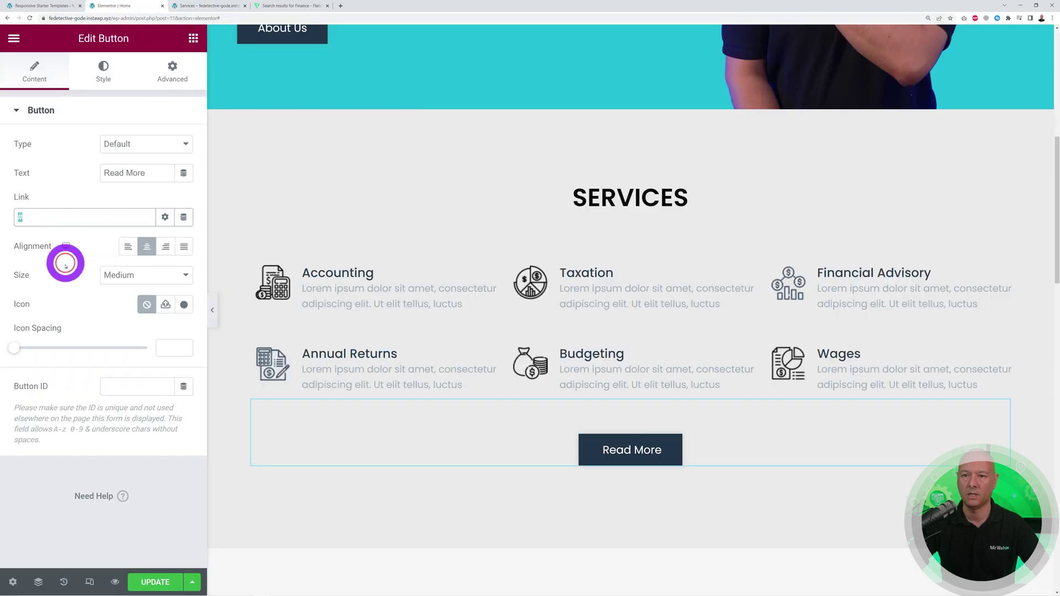
{"action": "key", "text": "ctrl+s"}
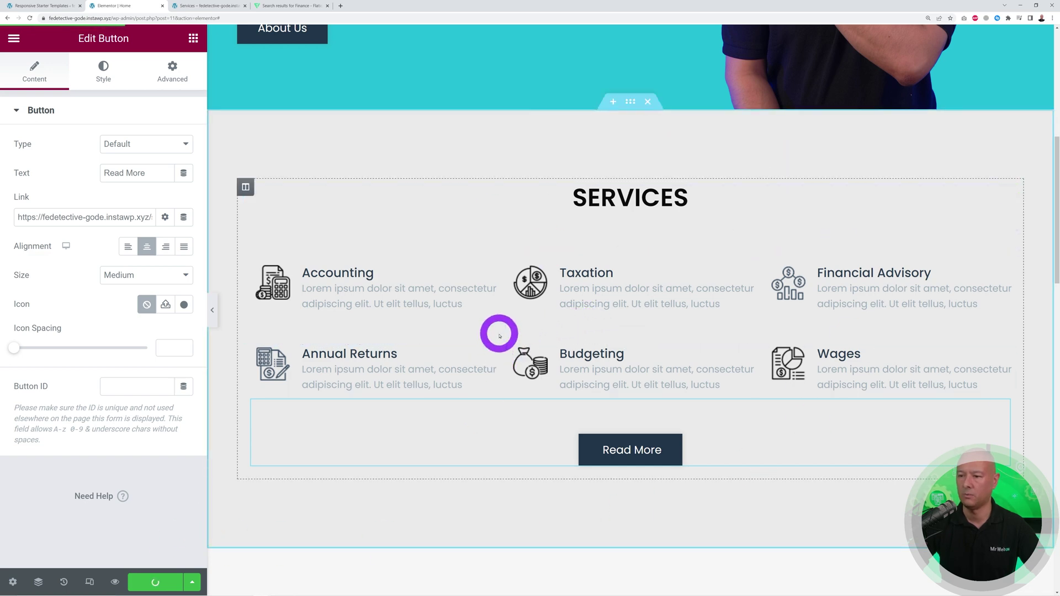
Step: Duplicate the Why Choose Me box row, then delete the first row's 24/7 Availability column and the second row's Market to Growth column
{"action": "scroll", "coordinate": [499, 335], "scroll_direction": "down", "scroll_amount": 9}
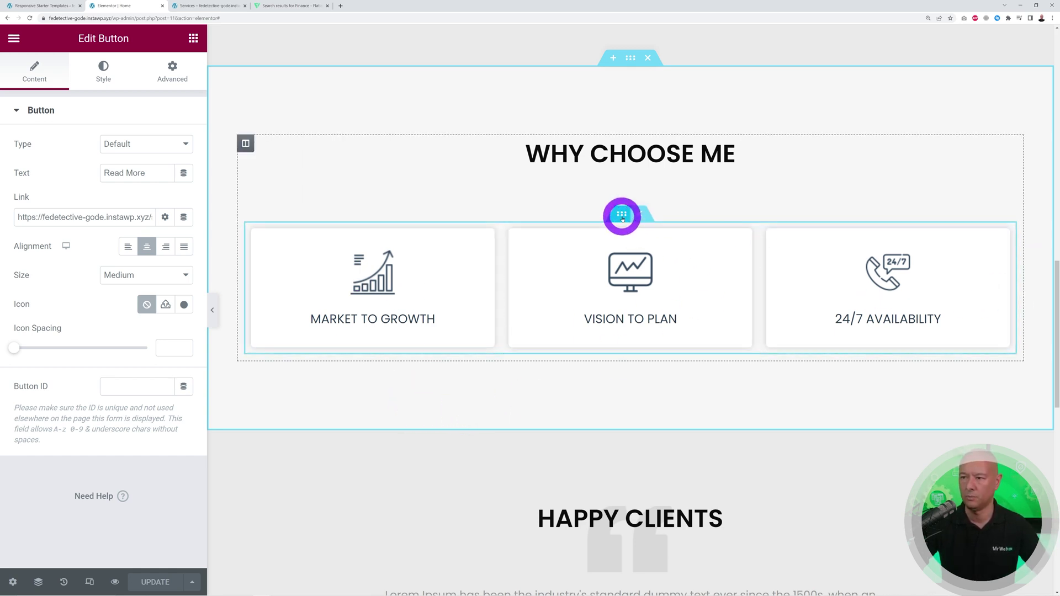
{"action": "right_click", "coordinate": [622, 216]}
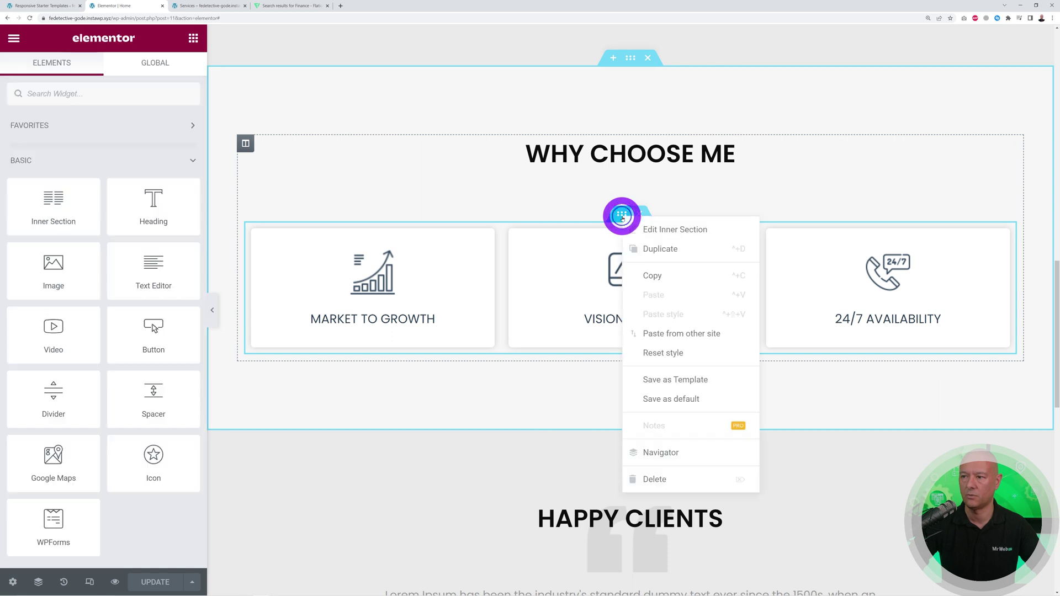
{"action": "left_click", "coordinate": [664, 243]}
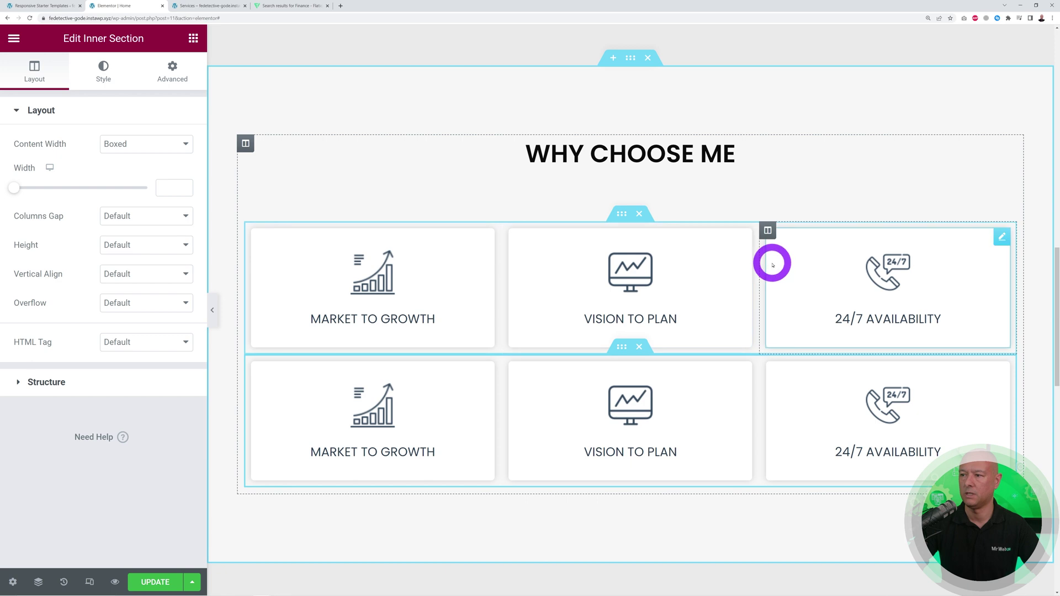
{"action": "right_click", "coordinate": [768, 231]}
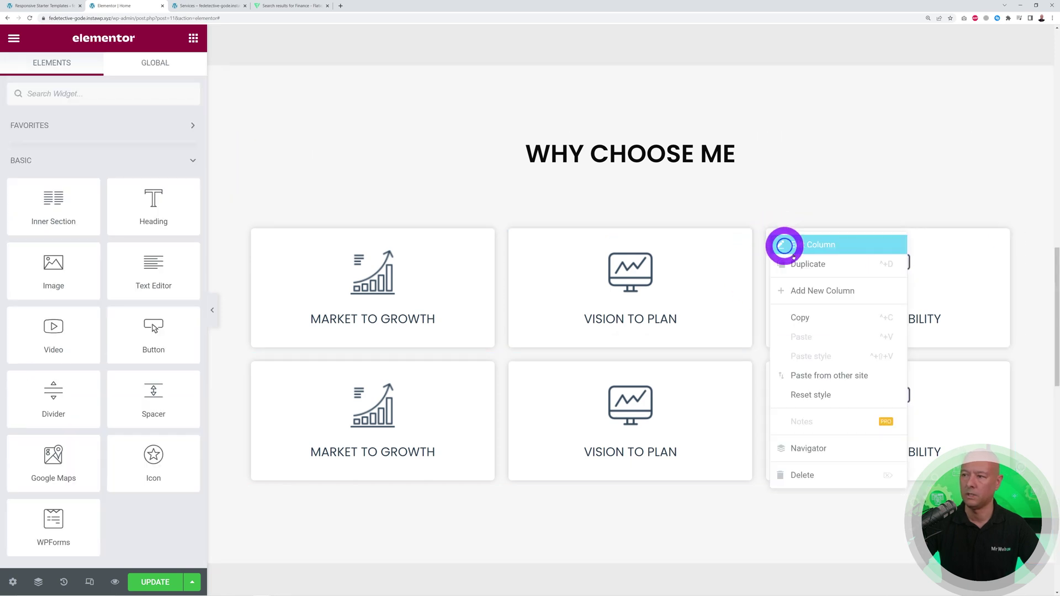
{"action": "left_click", "coordinate": [809, 469]}
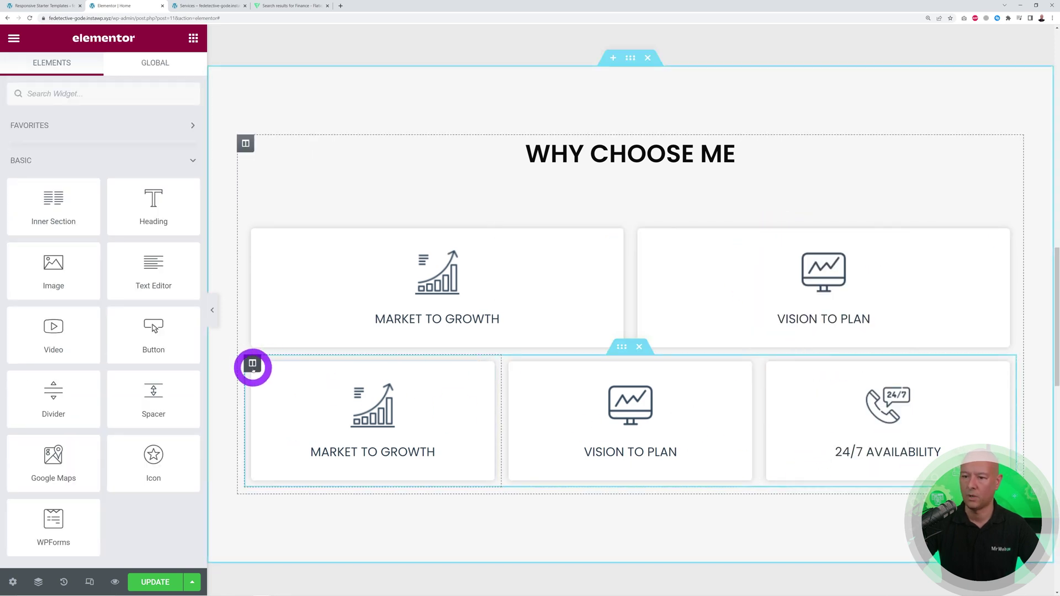
{"action": "right_click", "coordinate": [253, 365]}
{"action": "left_click", "coordinate": [301, 572]}
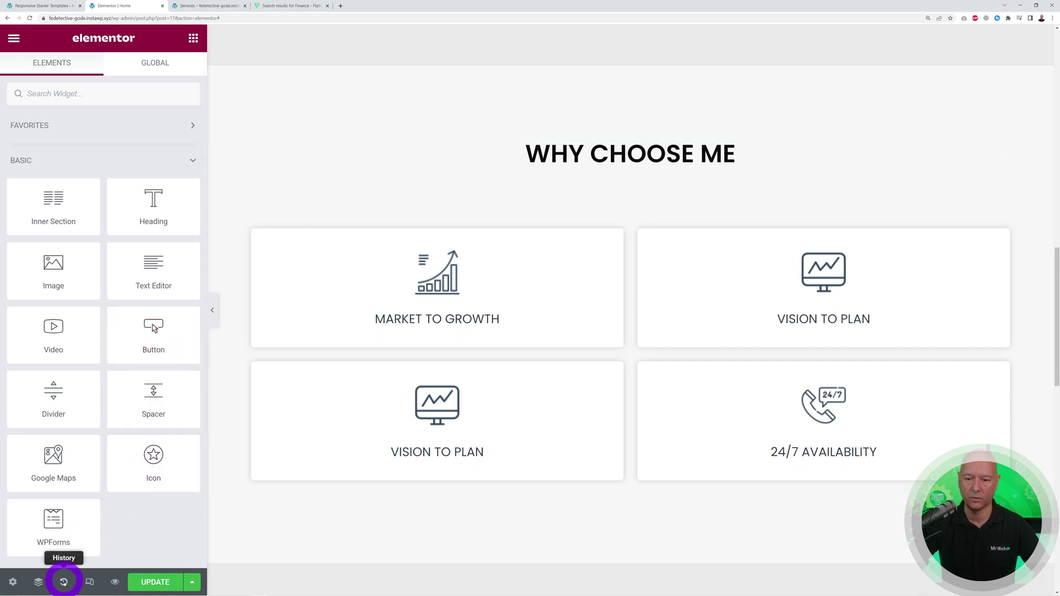
Step: Revert the two column deletions through the edit history and delete the duplicated row of boxes in Why Choose Me
{"action": "left_click", "coordinate": [63, 582]}
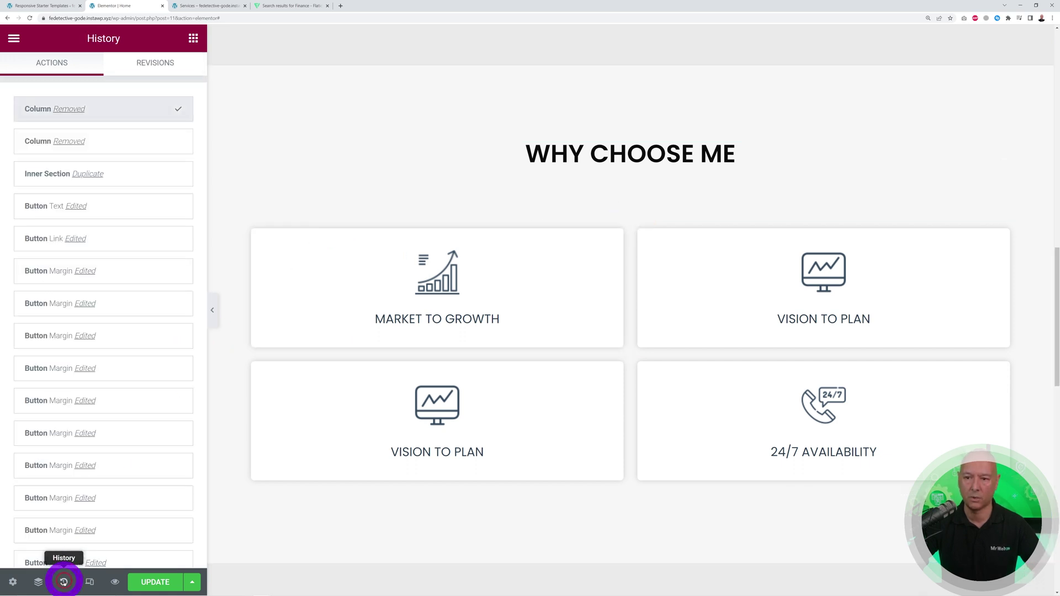
{"action": "left_click", "coordinate": [57, 178]}
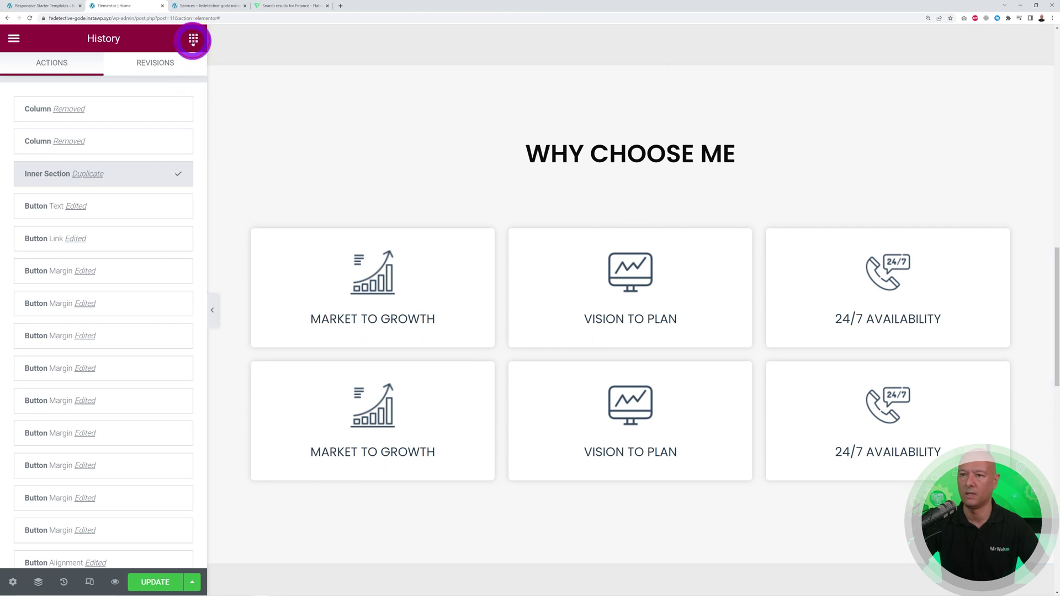
{"action": "left_click", "coordinate": [193, 38]}
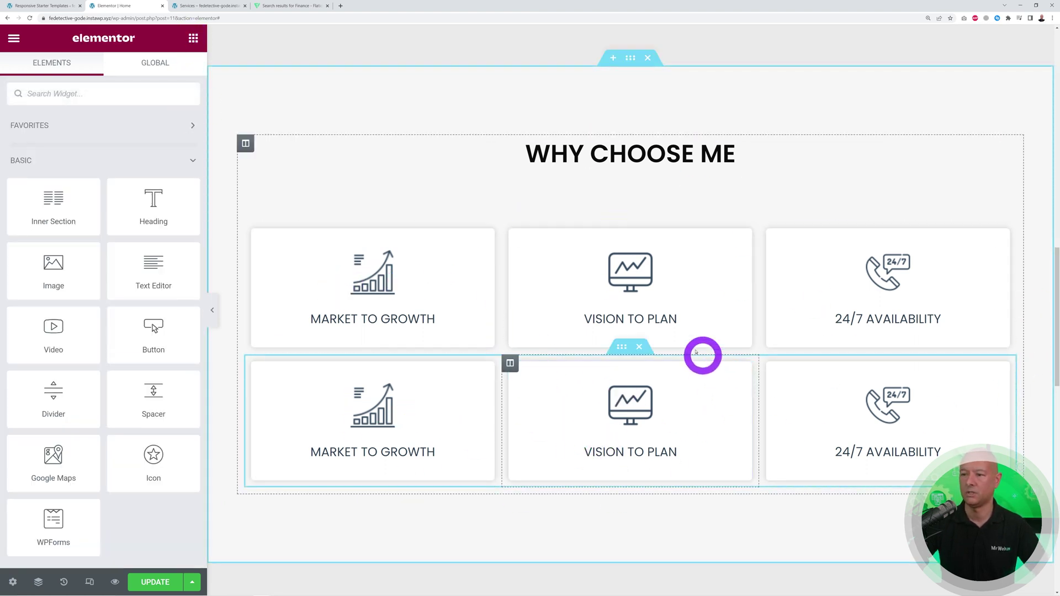
{"action": "left_click", "coordinate": [639, 347]}
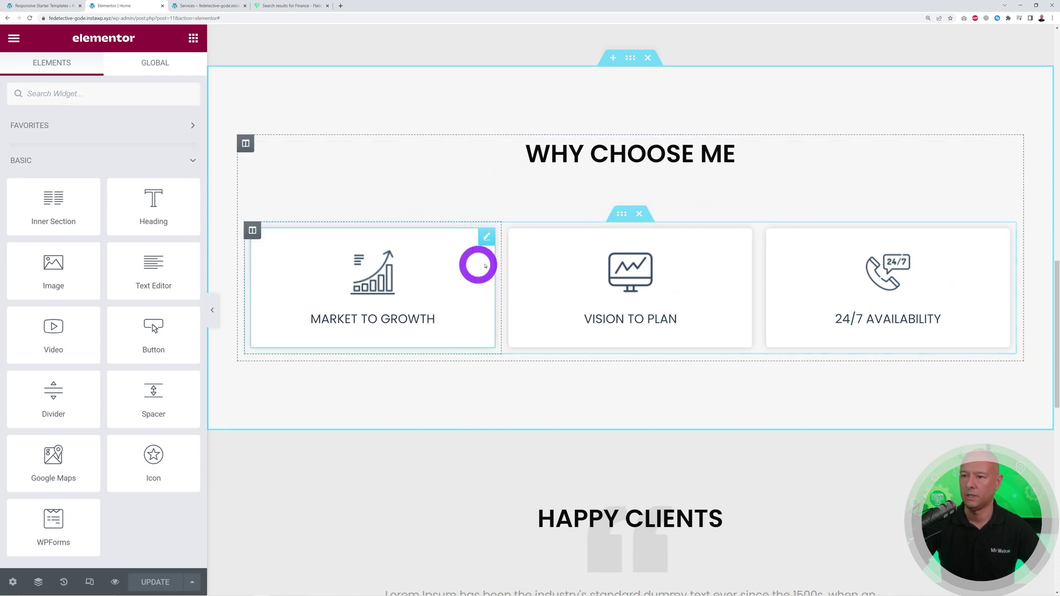
Step: Give the Market to Growth box a description beginning "Welcome to our accounting firm, where we believe that your success is our success."
{"action": "left_click", "coordinate": [488, 237]}
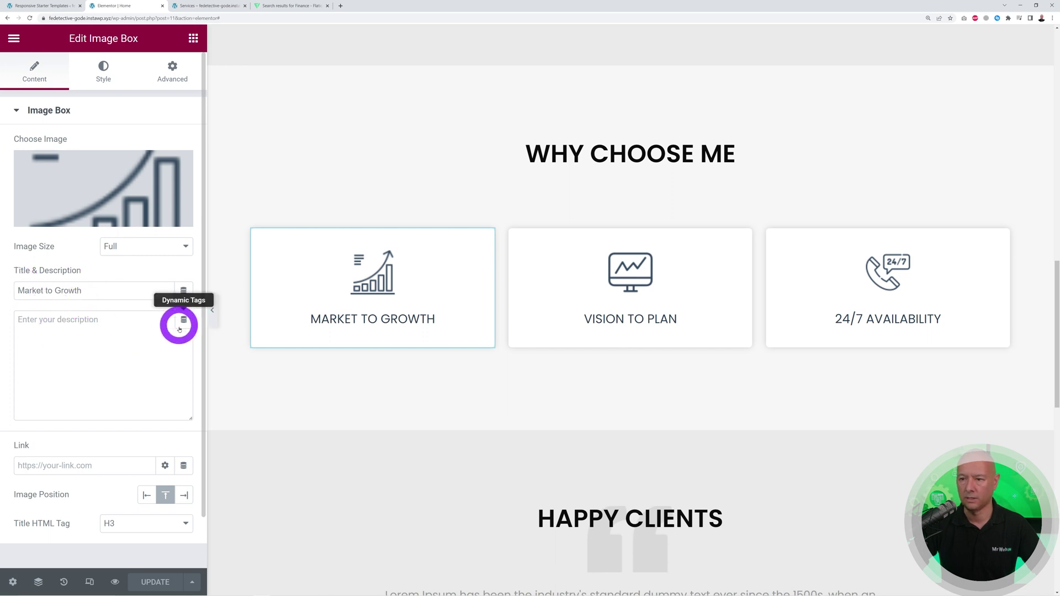
{"action": "left_click", "coordinate": [36, 329]}
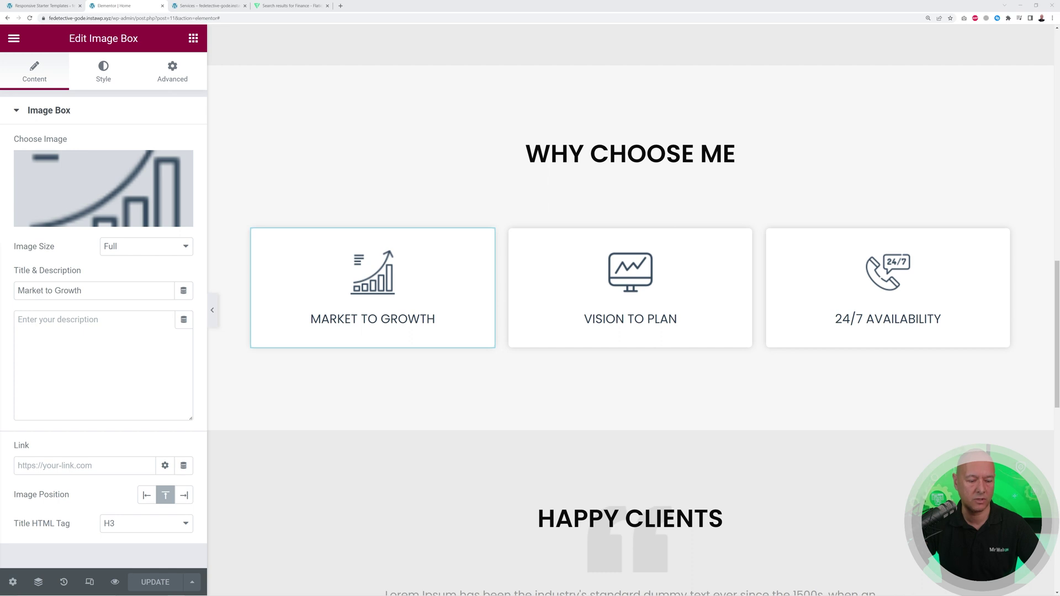
{"action": "left_click", "coordinate": [121, 347]}
{"action": "type", "text": "Welcome to our accounting firm, where we believe that your success is our success. As experienced accountants, we provide a comprehensive range of accounting and financial services to help you manage your business and personal finances."}
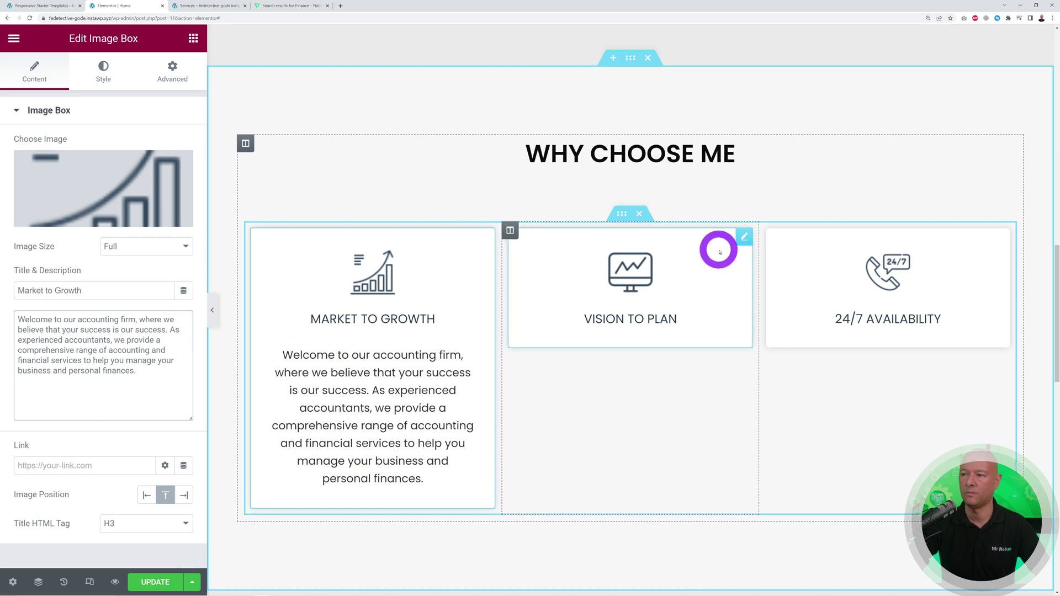
Step: Give the Vision to Plan box the same "Welcome to our accounting firm" description and copy that text
{"action": "left_click", "coordinate": [743, 238]}
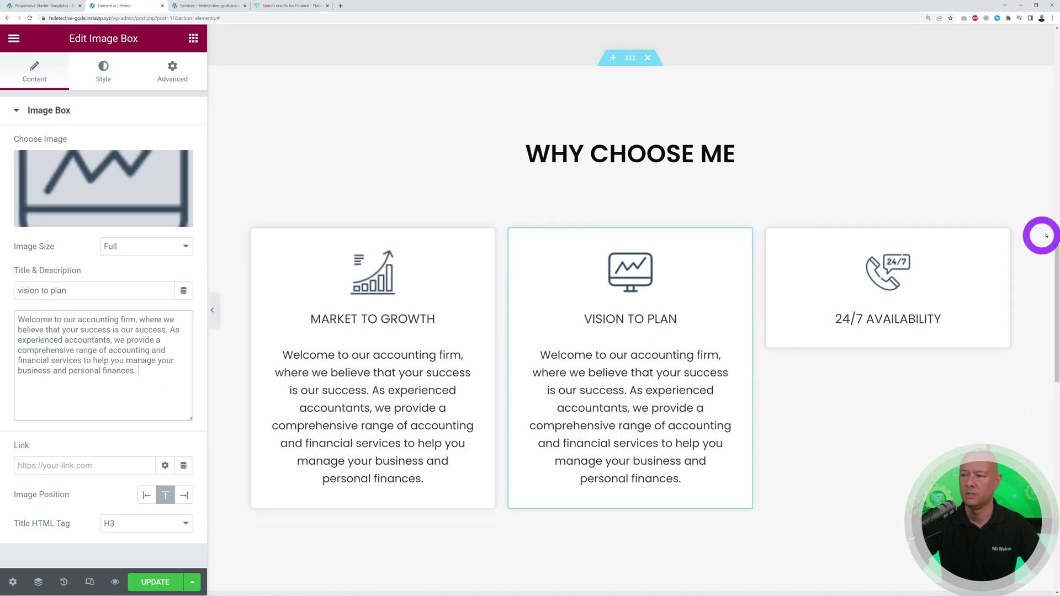
{"action": "triple_click", "coordinate": [166, 389]}
{"action": "key", "text": "ctrl+c"}
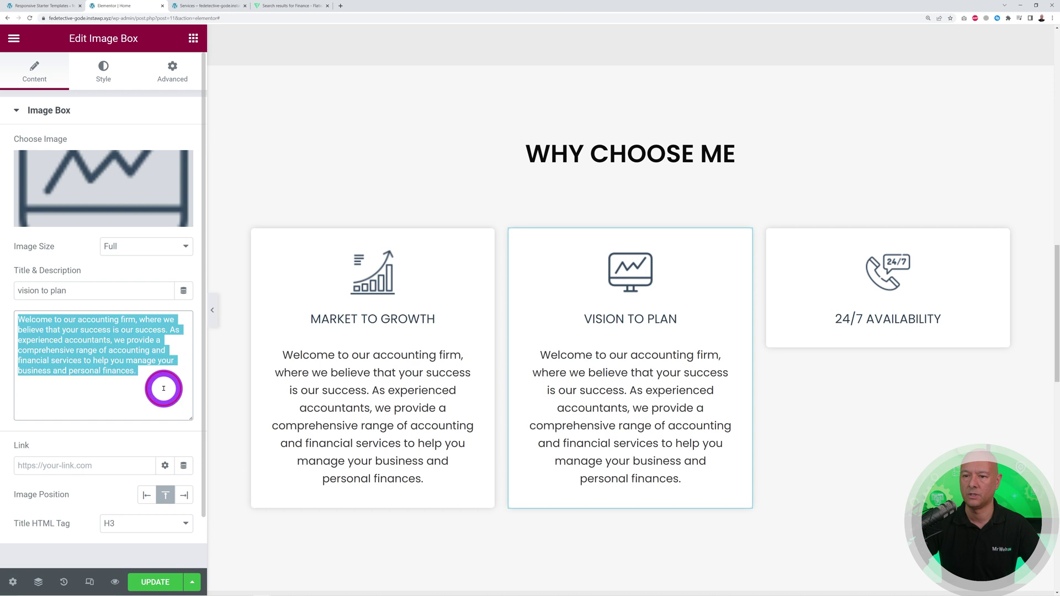
Step: Give the 24/7 Availability box the copied "Welcome to our accounting firm" description
{"action": "left_click", "coordinate": [1000, 238]}
{"action": "left_click", "coordinate": [173, 376]}
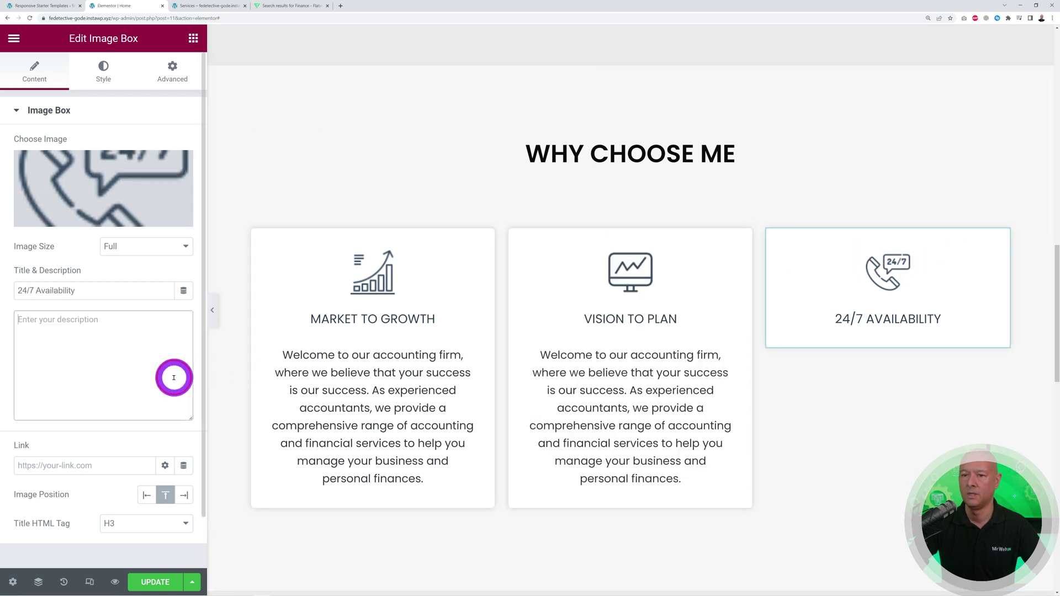
{"action": "key", "text": "ctrl+v"}
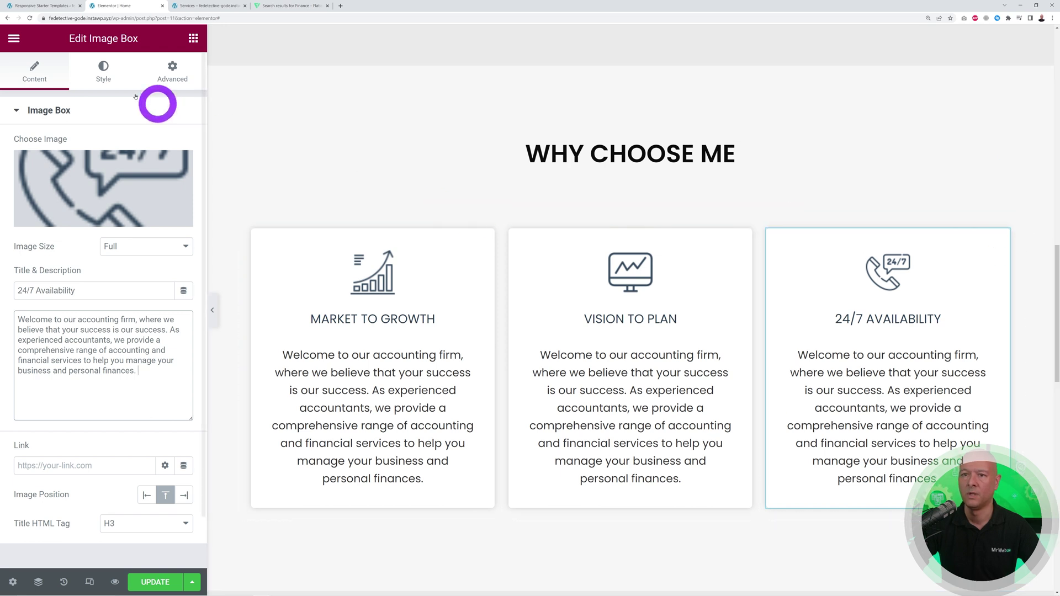
Step: Set the 24/7 Availability box's title typography weight to 800 (Extra Bold)
{"action": "left_click", "coordinate": [99, 78]}
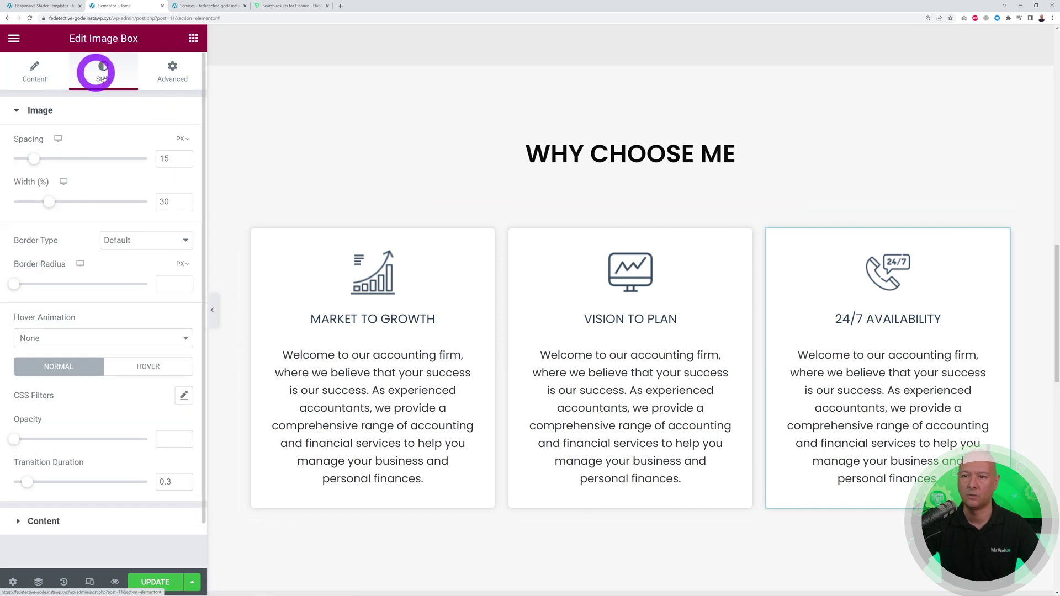
{"action": "left_click", "coordinate": [69, 520]}
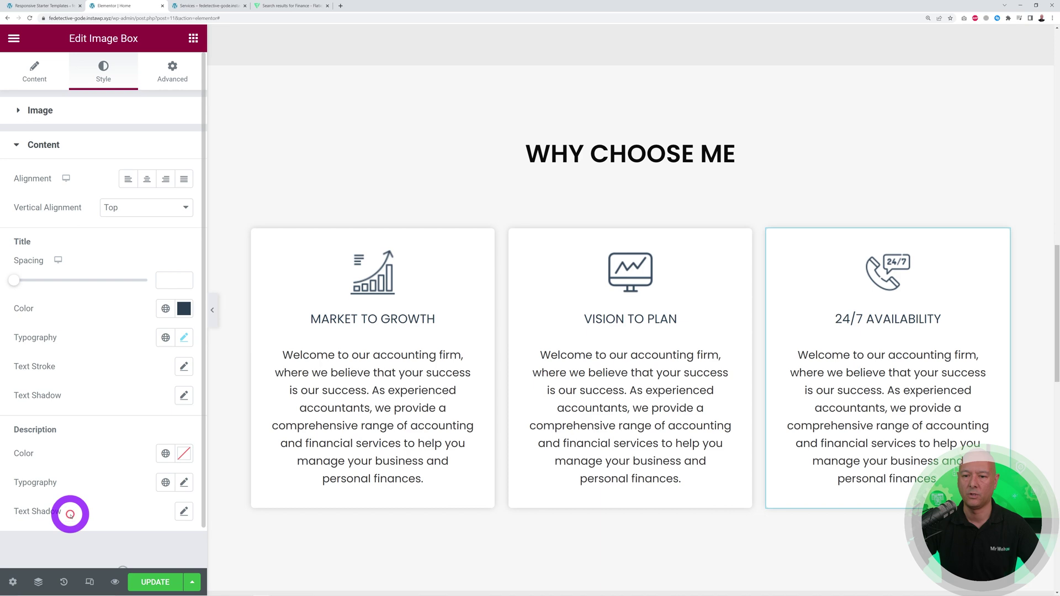
{"action": "scroll", "coordinate": [211, 243], "scroll_direction": "down", "scroll_amount": 2}
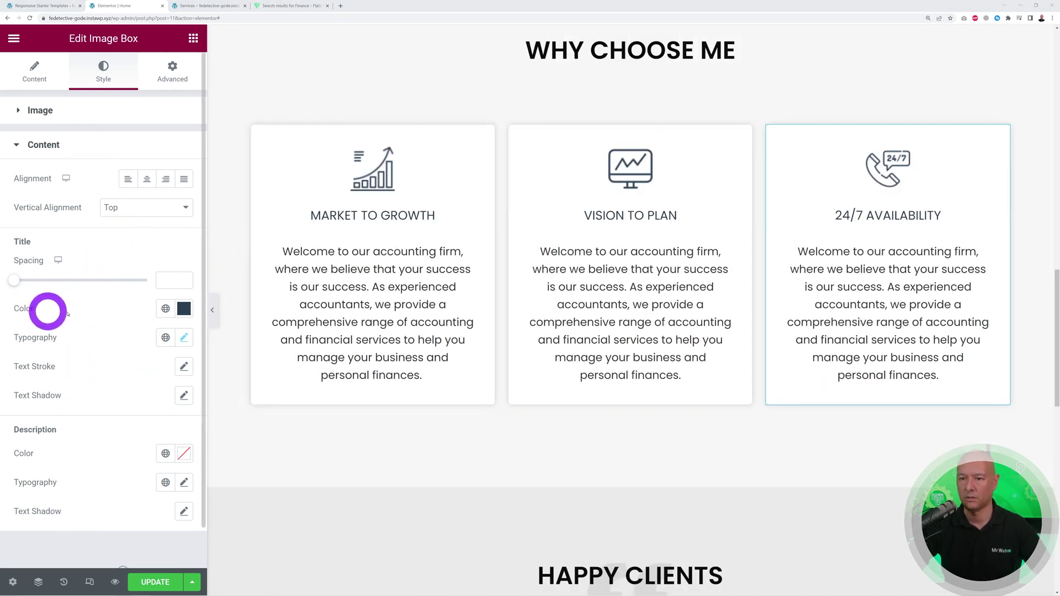
{"action": "left_click", "coordinate": [184, 340]}
{"action": "scroll", "coordinate": [64, 364], "scroll_direction": "down", "scroll_amount": 3}
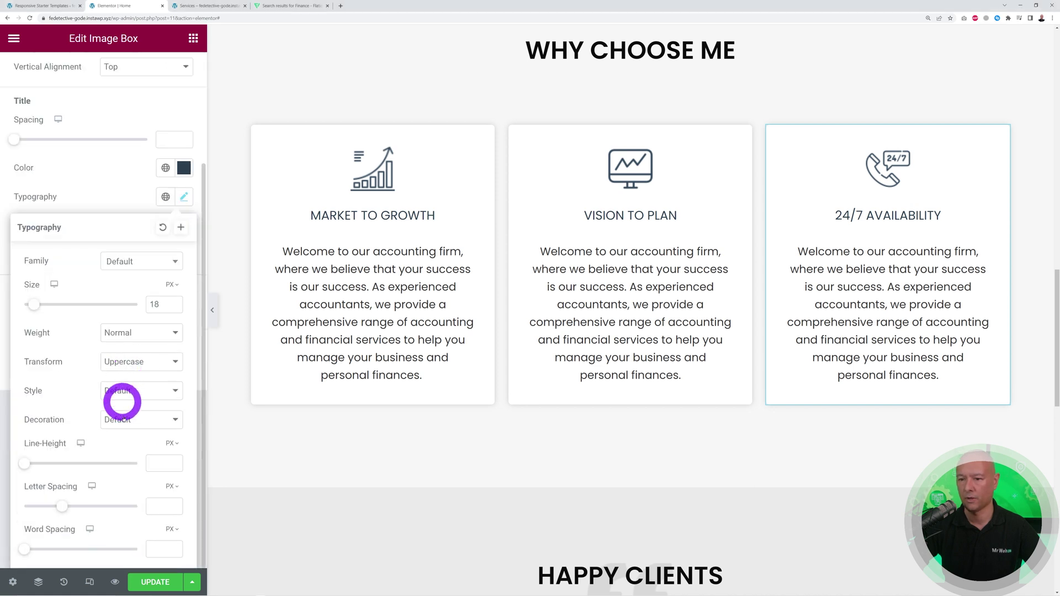
{"action": "left_click", "coordinate": [175, 334]}
{"action": "left_click", "coordinate": [155, 421]}
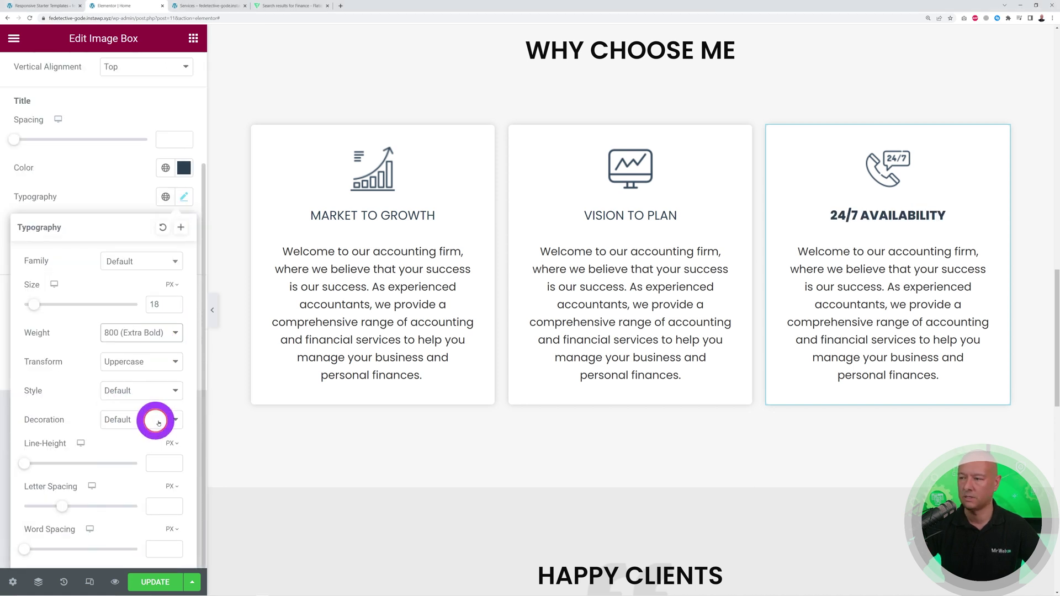
{"action": "left_click", "coordinate": [111, 190]}
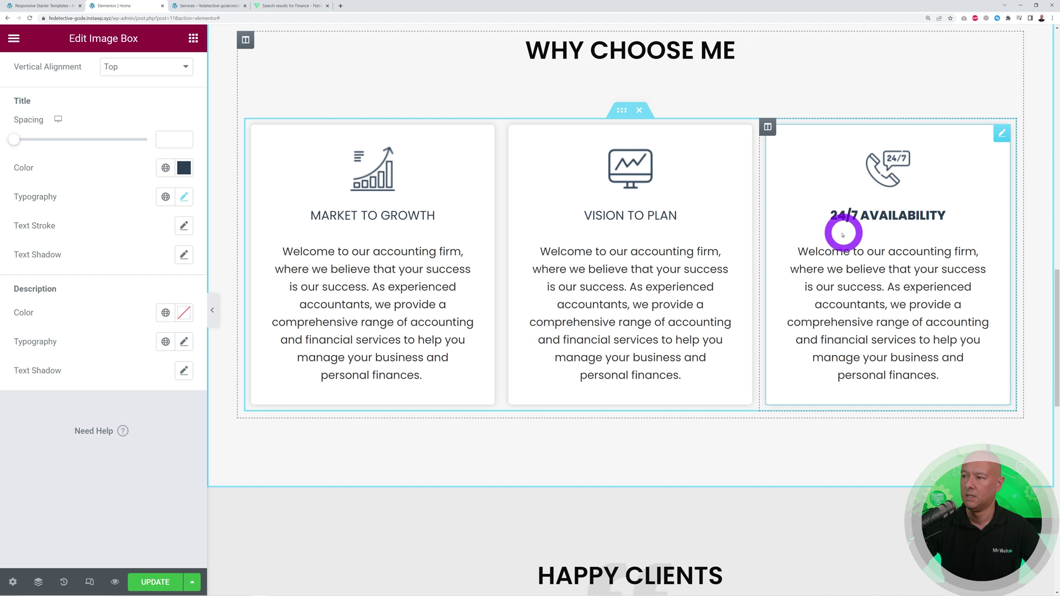
Step: Set the Vision to Plan box's title typography weight to 800 (Extra Bold)
{"action": "left_click", "coordinate": [743, 132]}
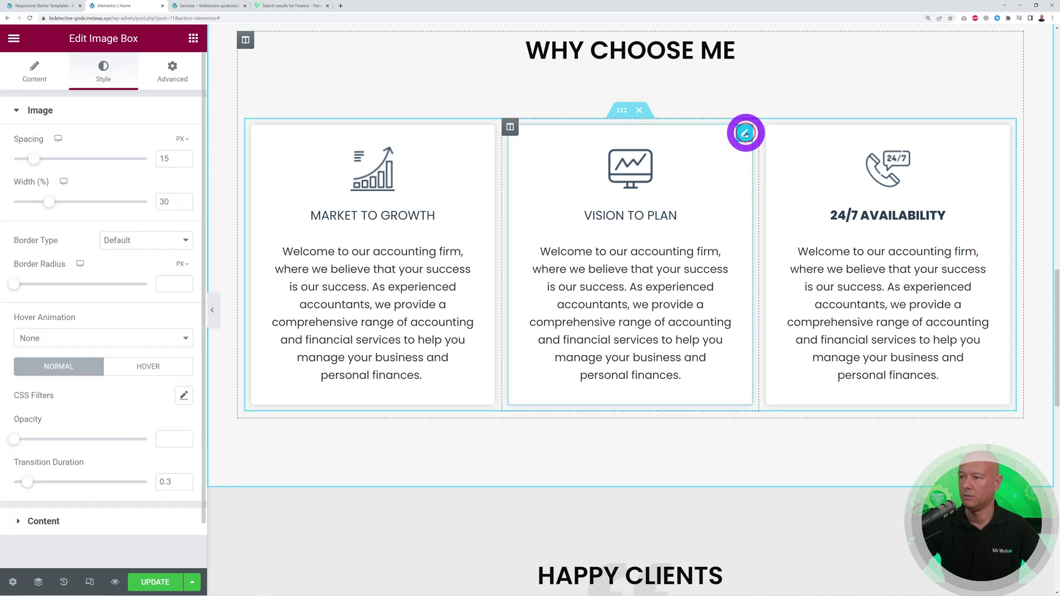
{"action": "left_click", "coordinate": [68, 511]}
{"action": "left_click", "coordinate": [185, 339]}
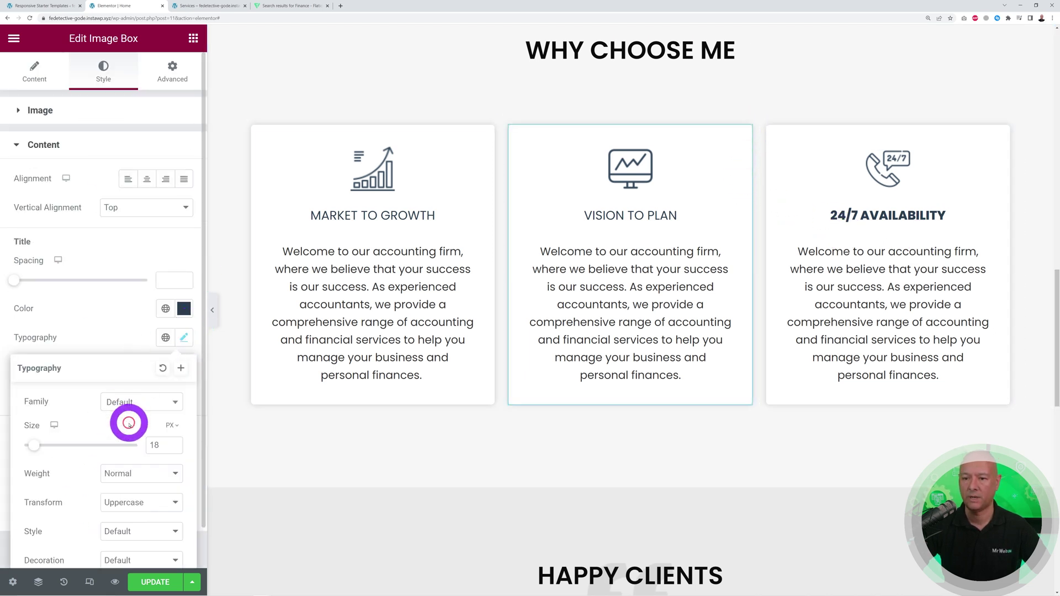
{"action": "scroll", "coordinate": [132, 398], "scroll_direction": "down", "scroll_amount": 3}
{"action": "left_click", "coordinate": [162, 334]}
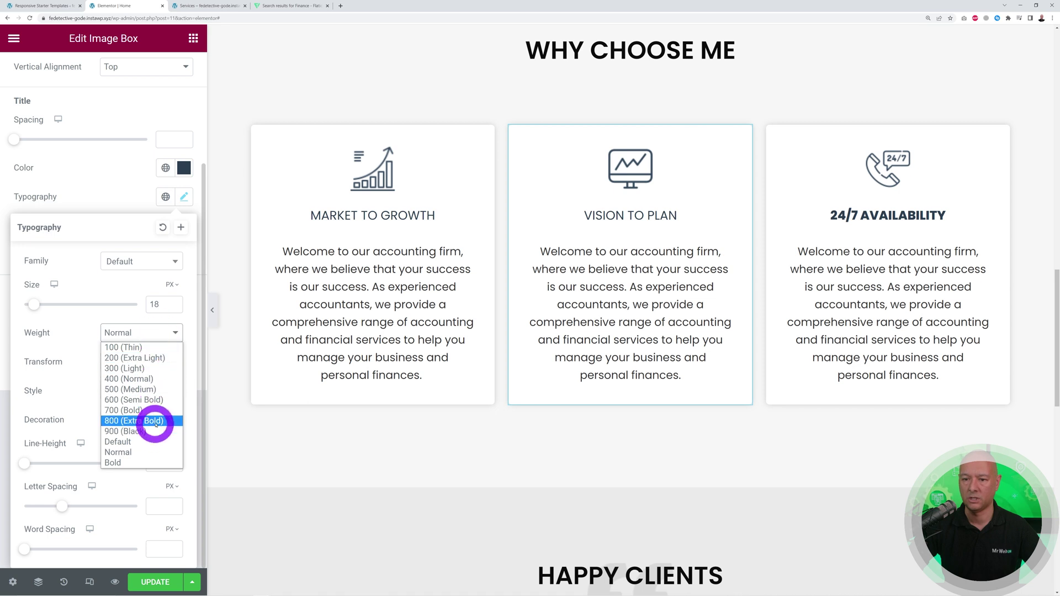
{"action": "left_click", "coordinate": [154, 421]}
Step: Set the Market to Growth box's title typography weight to 800 (Extra Bold)
{"action": "left_click", "coordinate": [484, 145]}
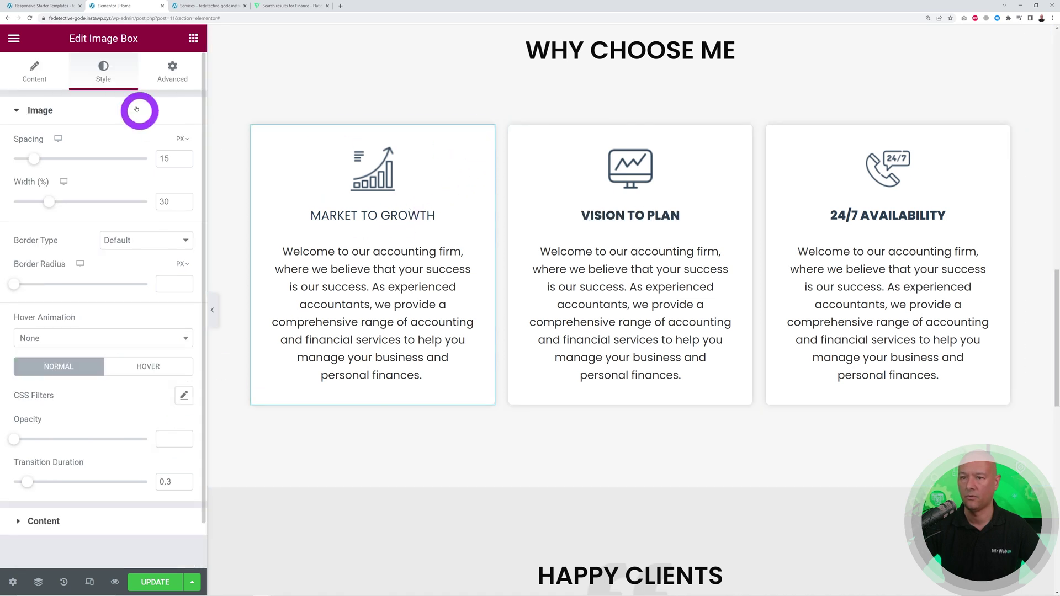
{"action": "left_click", "coordinate": [40, 521]}
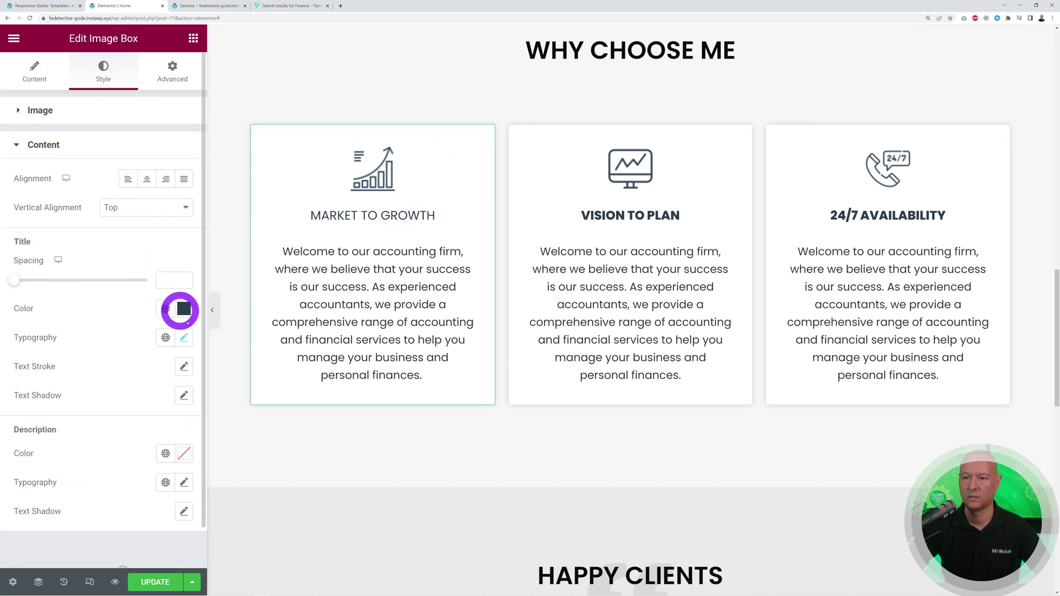
{"action": "left_click", "coordinate": [185, 337]}
{"action": "scroll", "coordinate": [139, 431], "scroll_direction": "down", "scroll_amount": 2}
{"action": "left_click", "coordinate": [165, 383]}
{"action": "left_click", "coordinate": [158, 476]}
{"action": "left_click", "coordinate": [106, 224]}
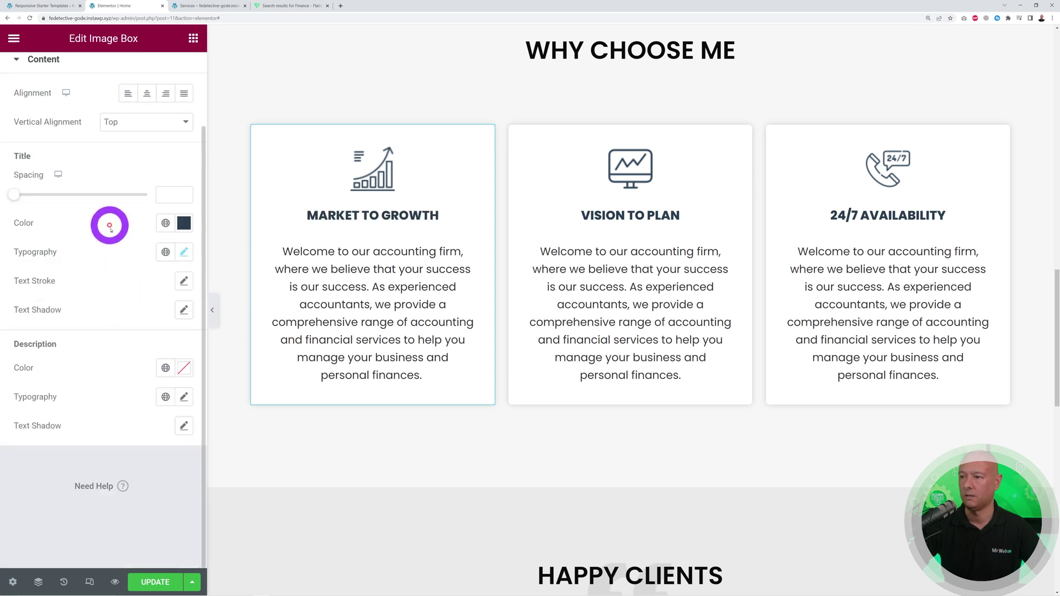
Step: Open the Happy Clients testimonial for editing and examine its content, image, name and alignment settings
{"action": "scroll", "coordinate": [479, 328], "scroll_direction": "up", "scroll_amount": 1}
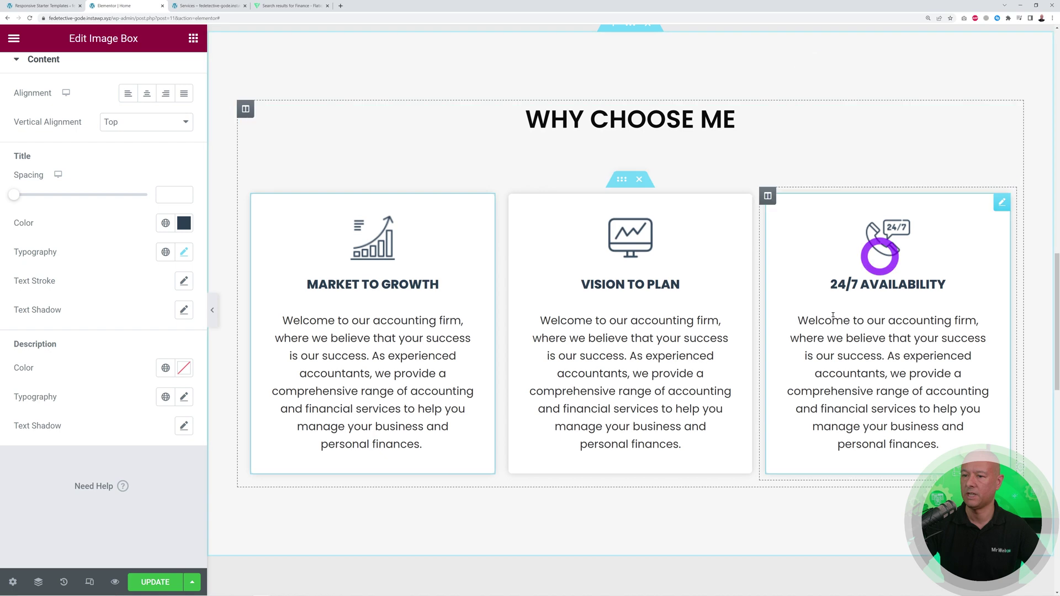
{"action": "scroll", "coordinate": [190, 516], "scroll_direction": "up", "scroll_amount": 2}
{"action": "scroll", "coordinate": [457, 324], "scroll_direction": "down", "scroll_amount": 6}
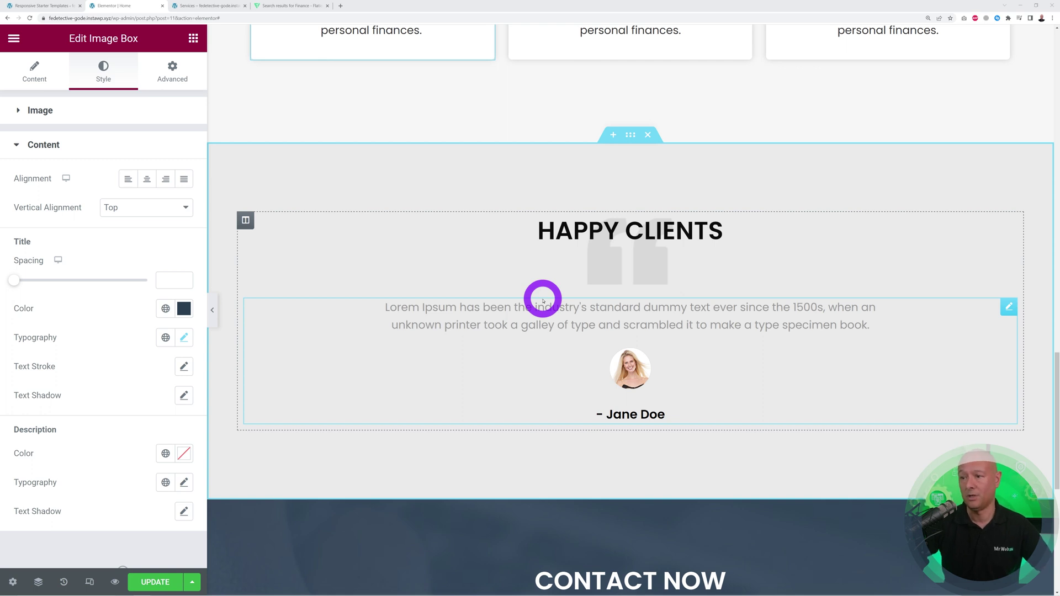
{"action": "left_click", "coordinate": [1008, 308]}
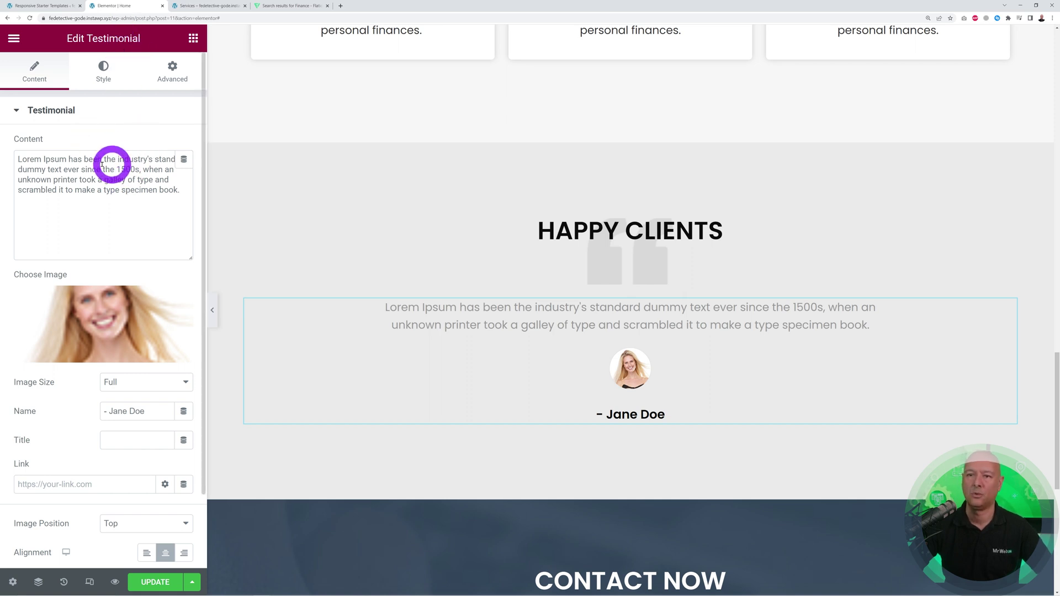
{"action": "mouse_move", "coordinate": [100, 323]}
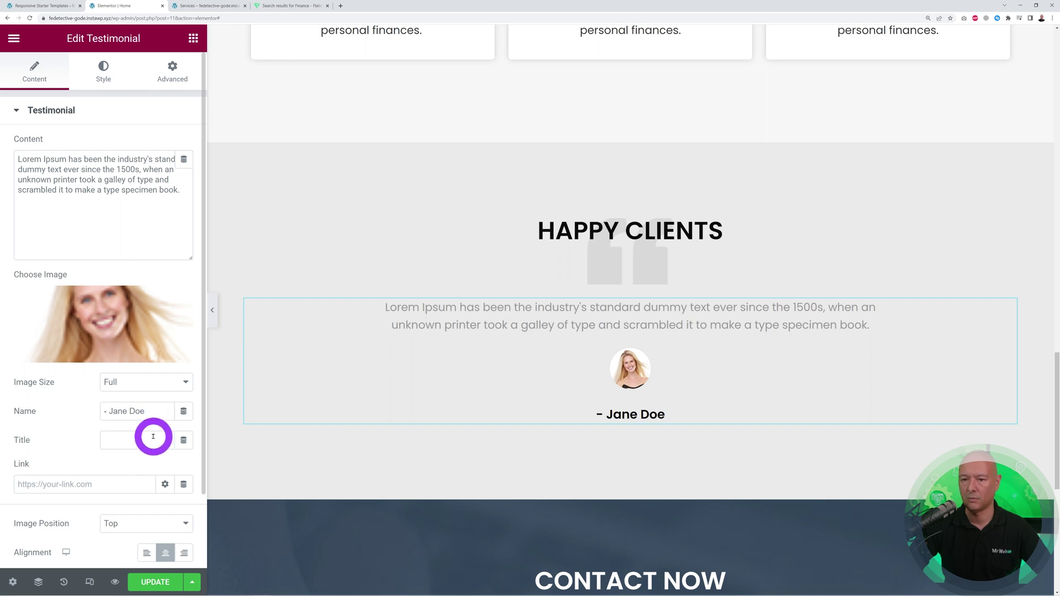
{"action": "scroll", "coordinate": [99, 479], "scroll_direction": "down", "scroll_amount": 2}
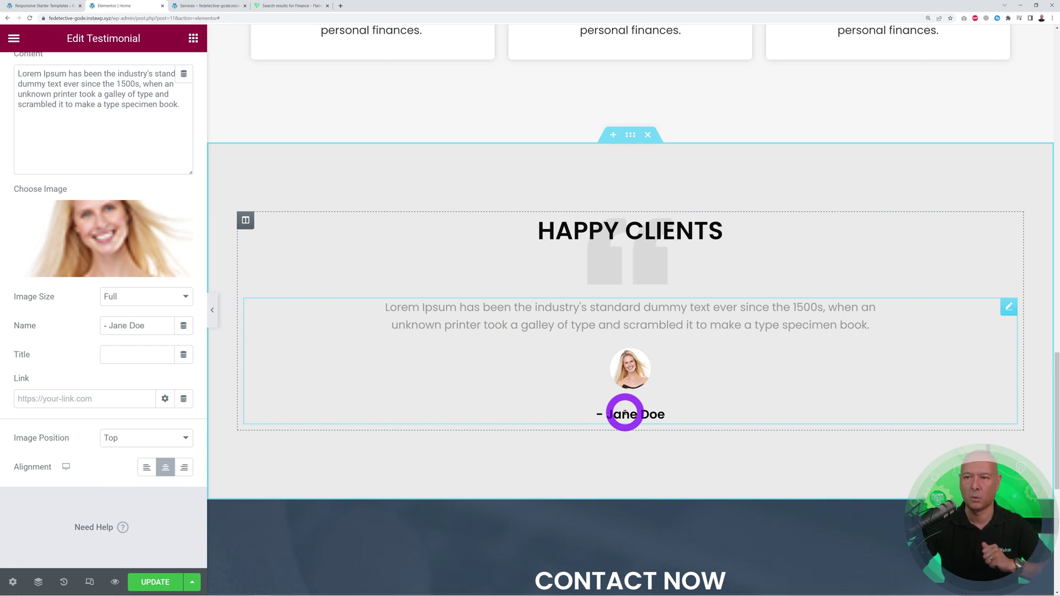
Step: Add an inner section below the Happy Clients testimonial and move the testimonial into its first column
{"action": "left_click", "coordinate": [193, 40]}
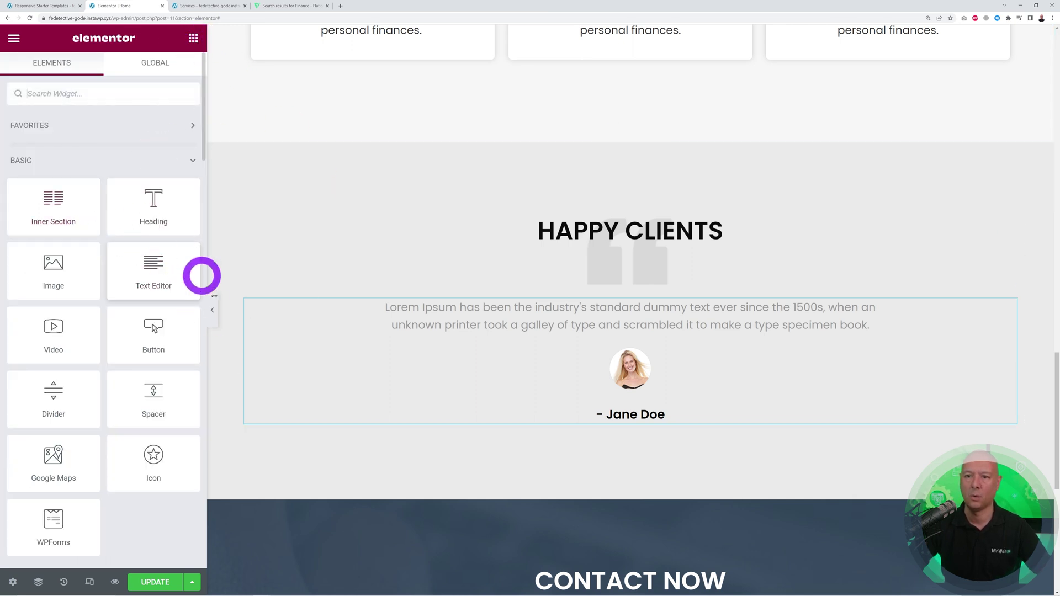
{"action": "left_click_drag", "start_coordinate": [66, 214], "coordinate": [531, 391]}
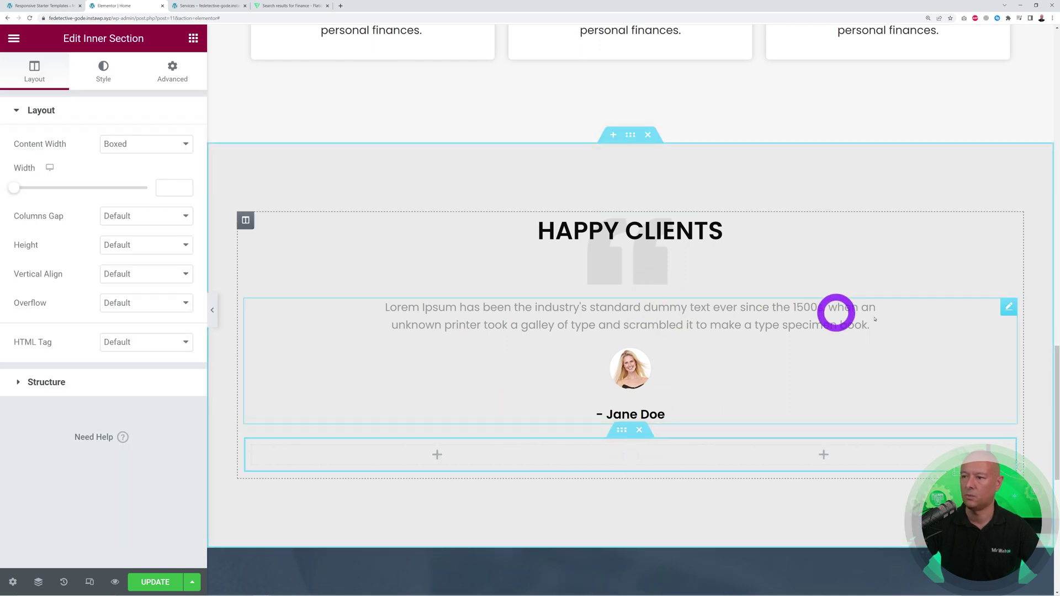
{"action": "left_click_drag", "start_coordinate": [1009, 309], "coordinate": [460, 320]}
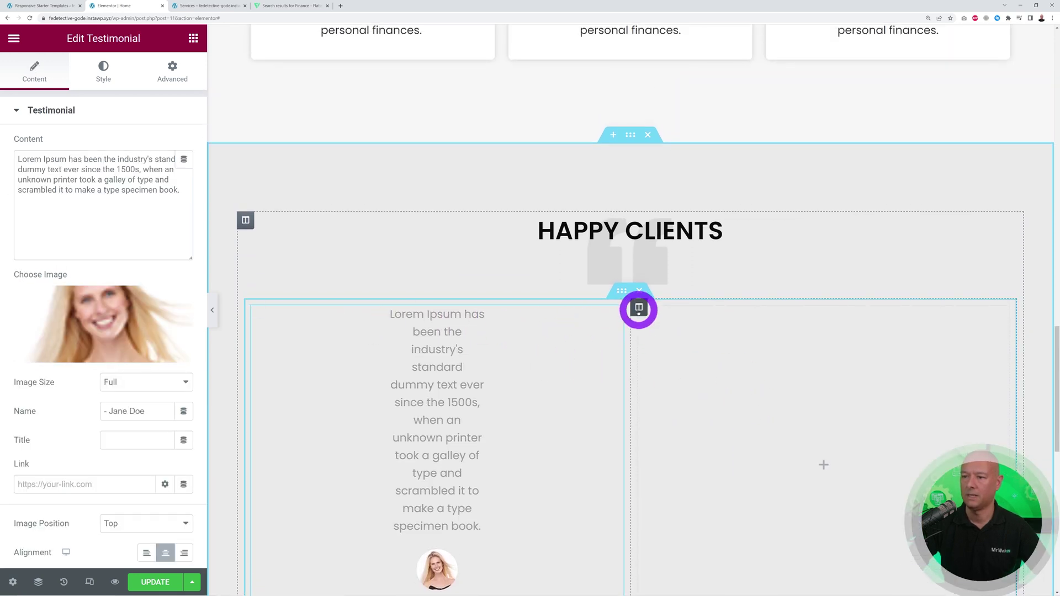
Step: Delete the inner section's empty second column and duplicate the testimonial column twice to make three columns
{"action": "right_click", "coordinate": [640, 308]}
{"action": "left_click", "coordinate": [676, 552]}
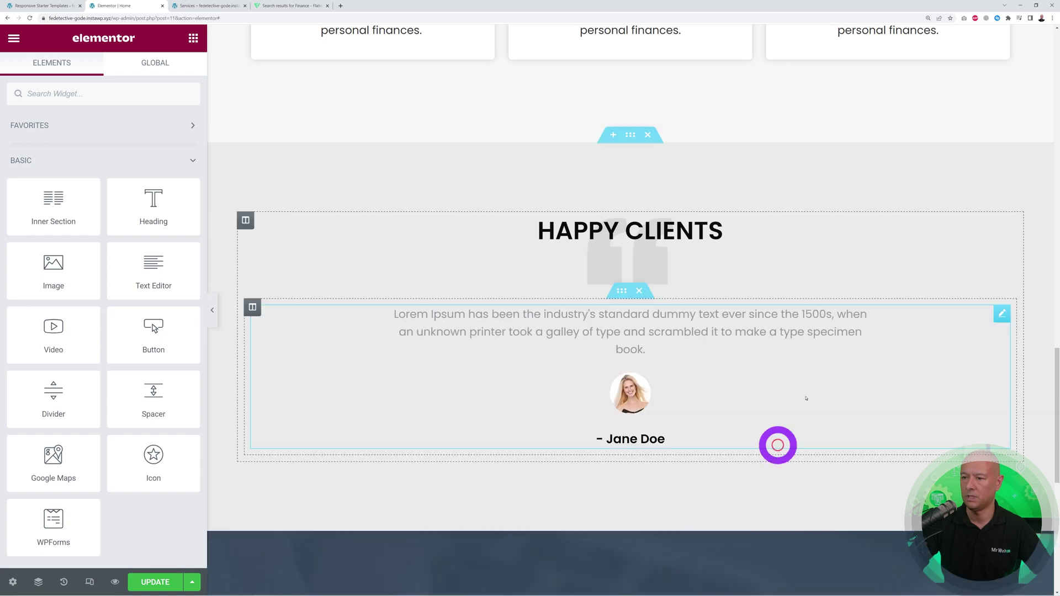
{"action": "right_click", "coordinate": [252, 307]}
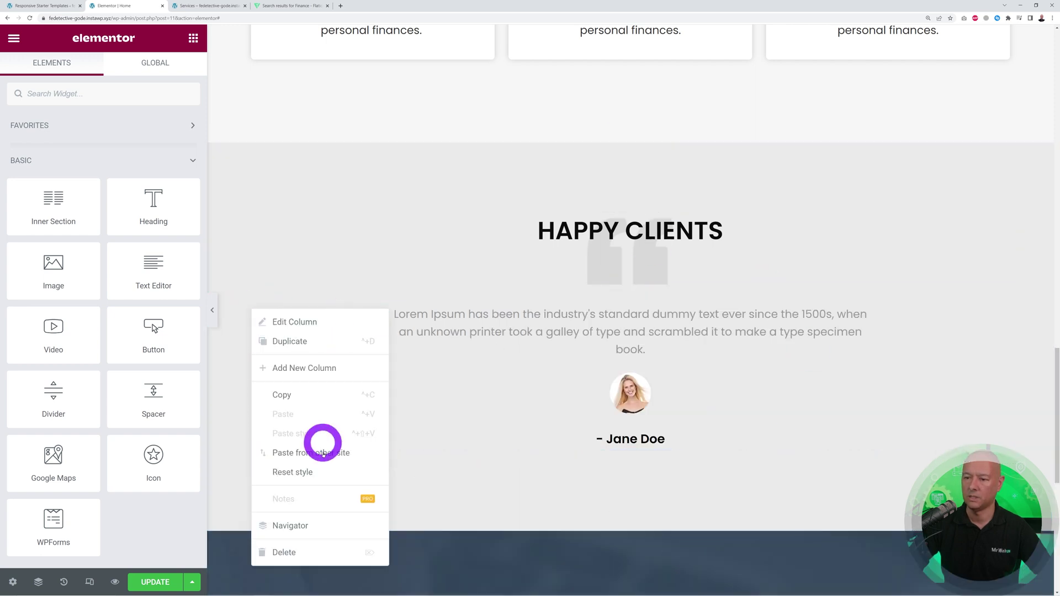
{"action": "left_click", "coordinate": [305, 342]}
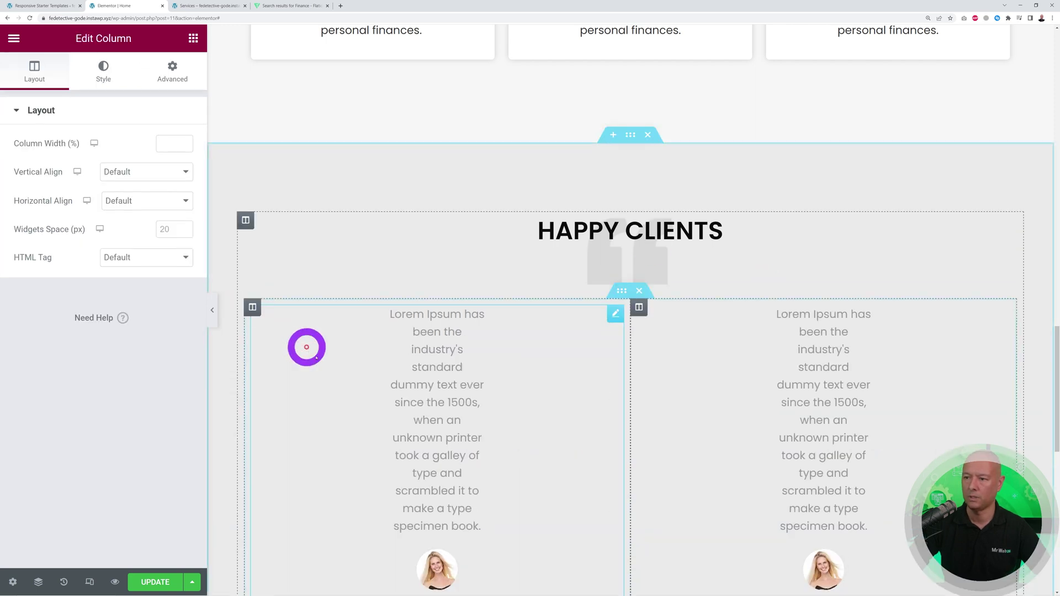
{"action": "right_click", "coordinate": [640, 308]}
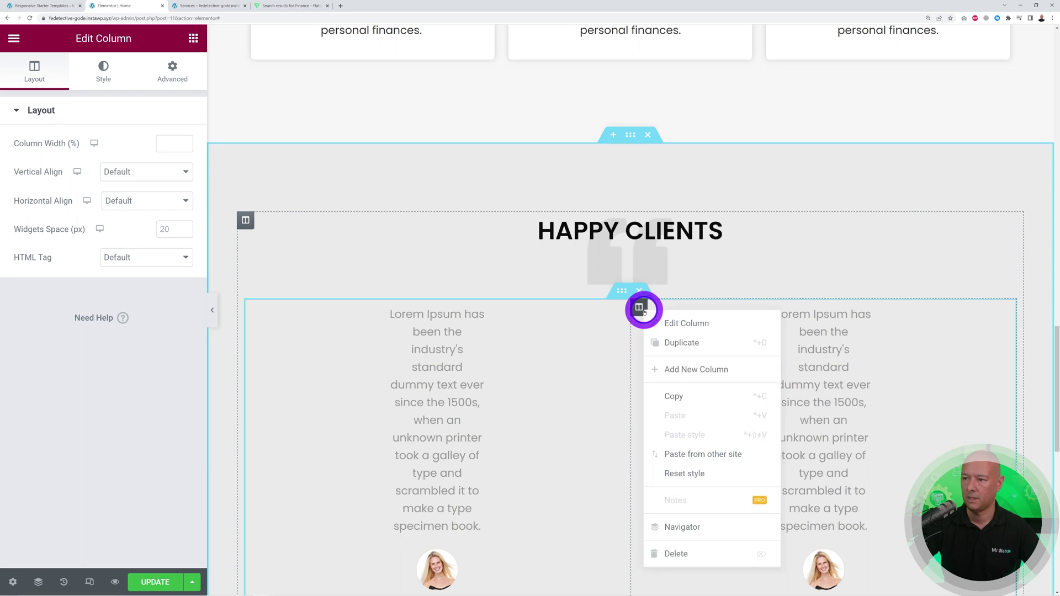
{"action": "left_click", "coordinate": [697, 342]}
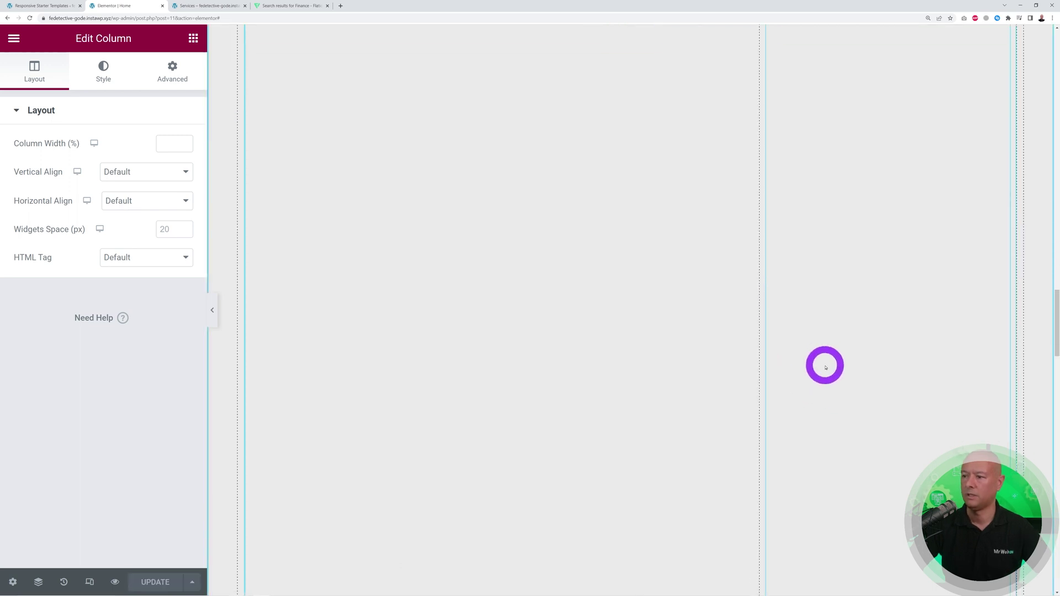
Step: Set the right and left margins of the third column's testimonial to 10 px
{"action": "scroll", "coordinate": [847, 373], "scroll_direction": "up", "scroll_amount": 5}
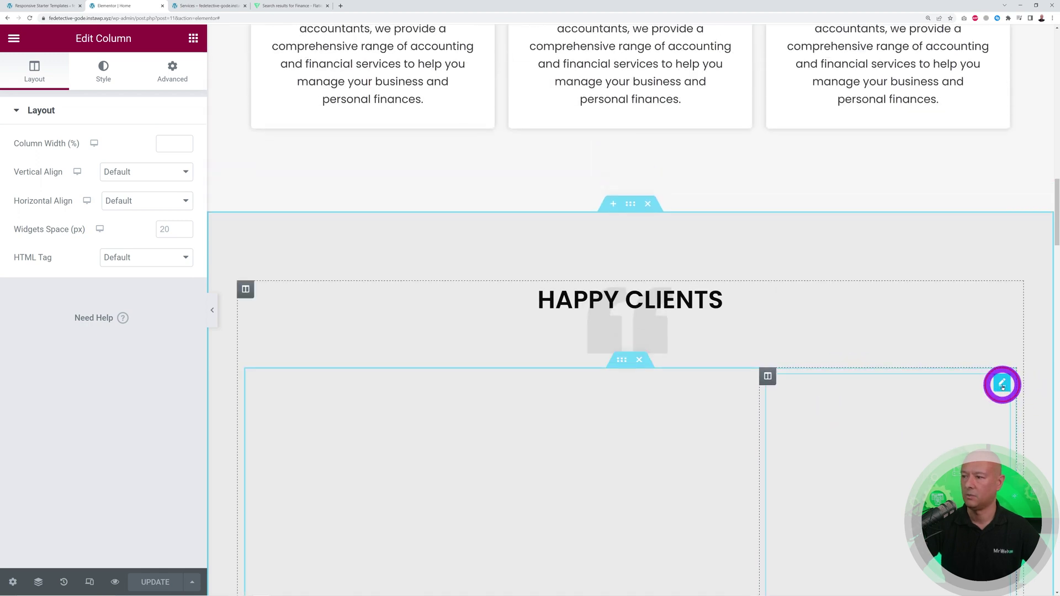
{"action": "left_click", "coordinate": [1002, 384]}
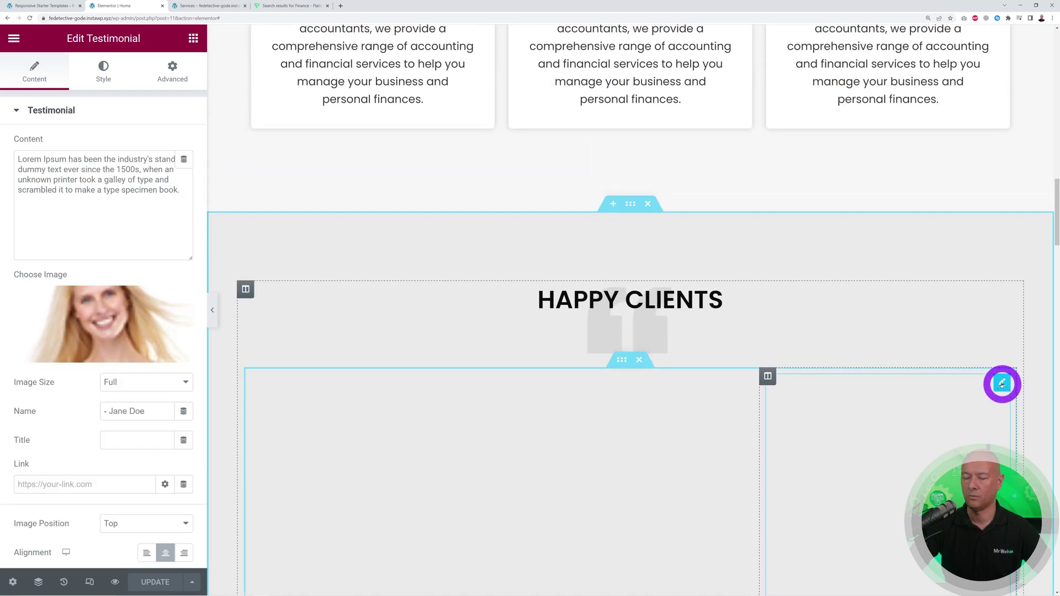
{"action": "left_click", "coordinate": [174, 69]}
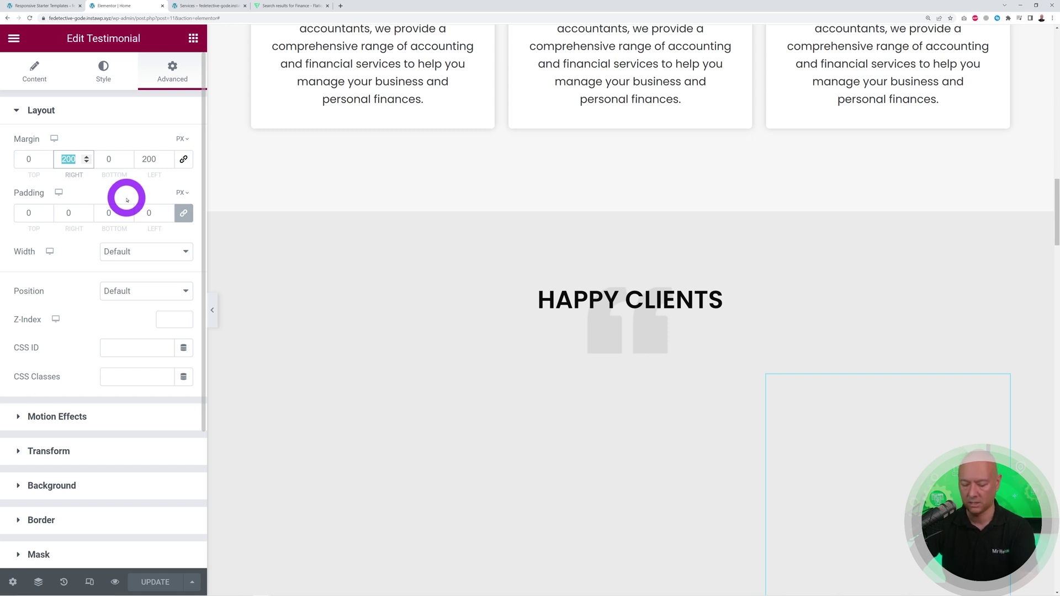
{"action": "type", "text": "10"}
{"action": "double_click", "coordinate": [149, 159]}
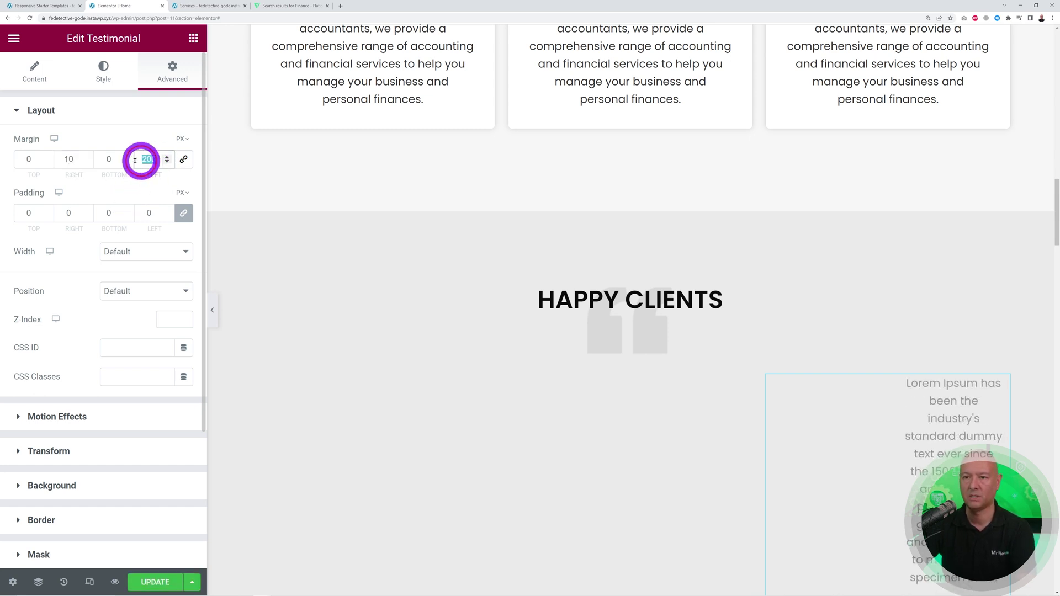
{"action": "type", "text": "10"}
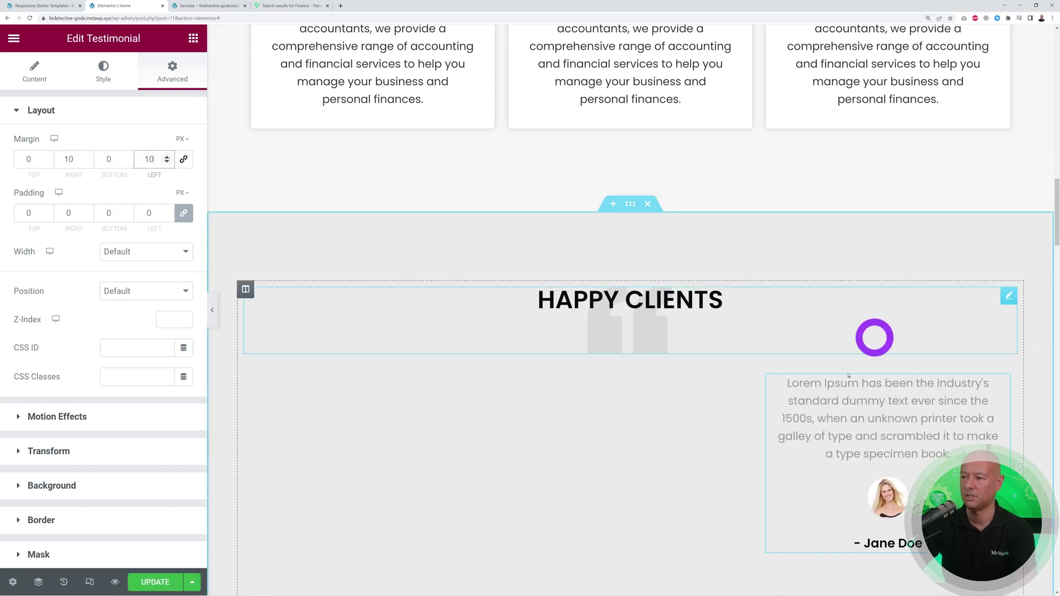
Step: Set the right and left margins of the middle column's testimonial to 10 px
{"action": "left_click", "coordinate": [743, 384]}
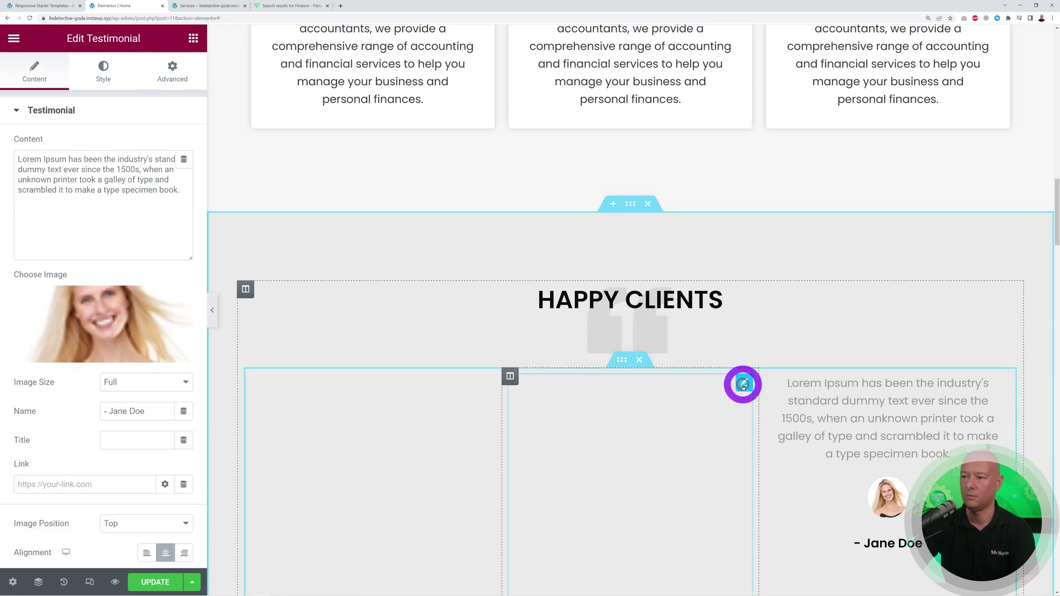
{"action": "left_click", "coordinate": [172, 69]}
{"action": "double_click", "coordinate": [78, 159]}
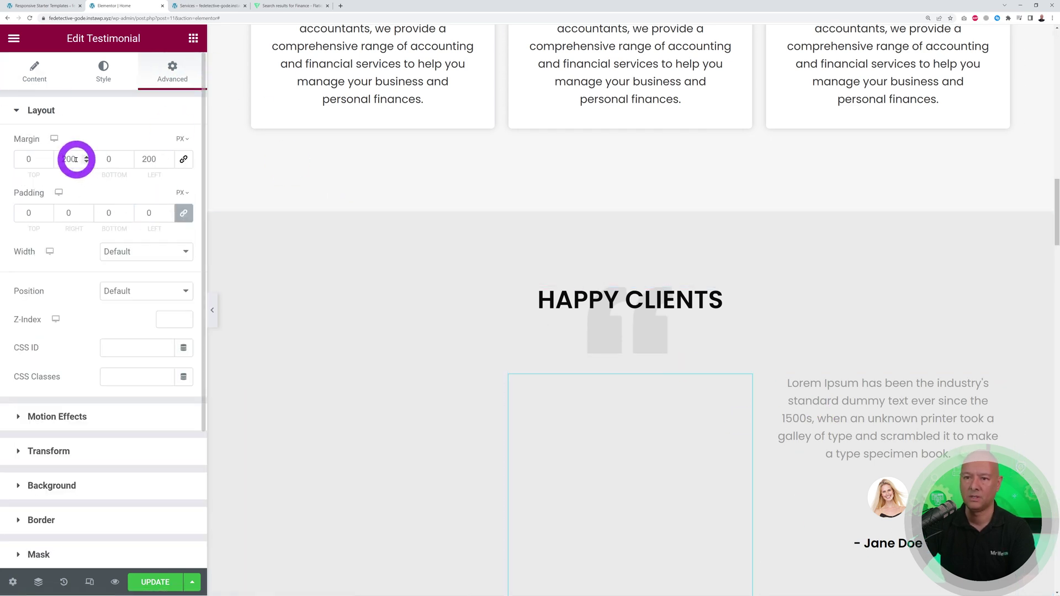
{"action": "type", "text": "10"}
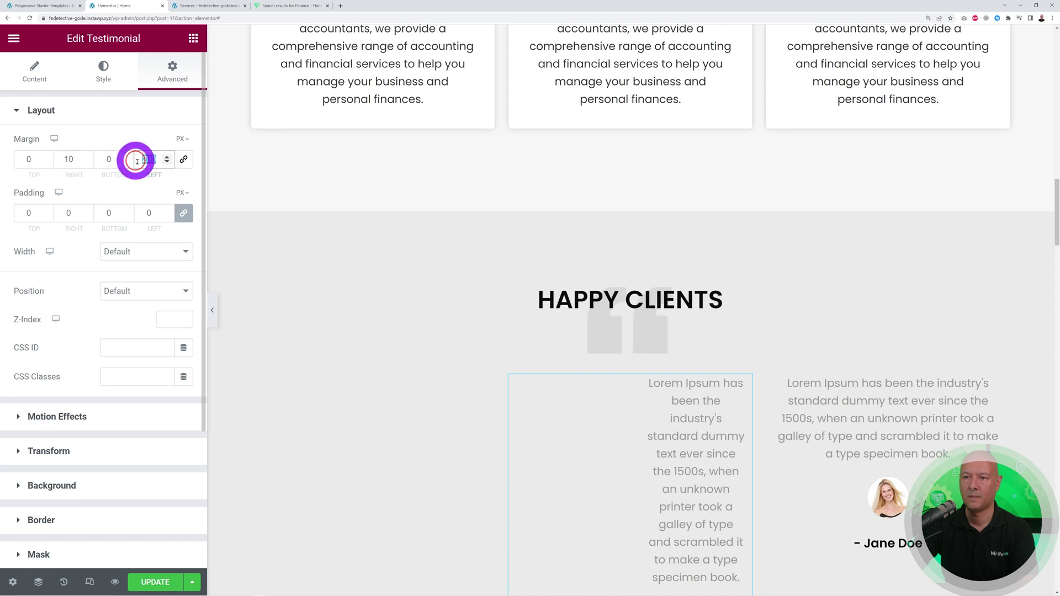
{"action": "type", "text": "10"}
Step: Set the right and left margins of the first column's testimonial to 10 px
{"action": "left_click", "coordinate": [487, 382]}
{"action": "left_click", "coordinate": [169, 74]}
{"action": "type", "text": "10"}
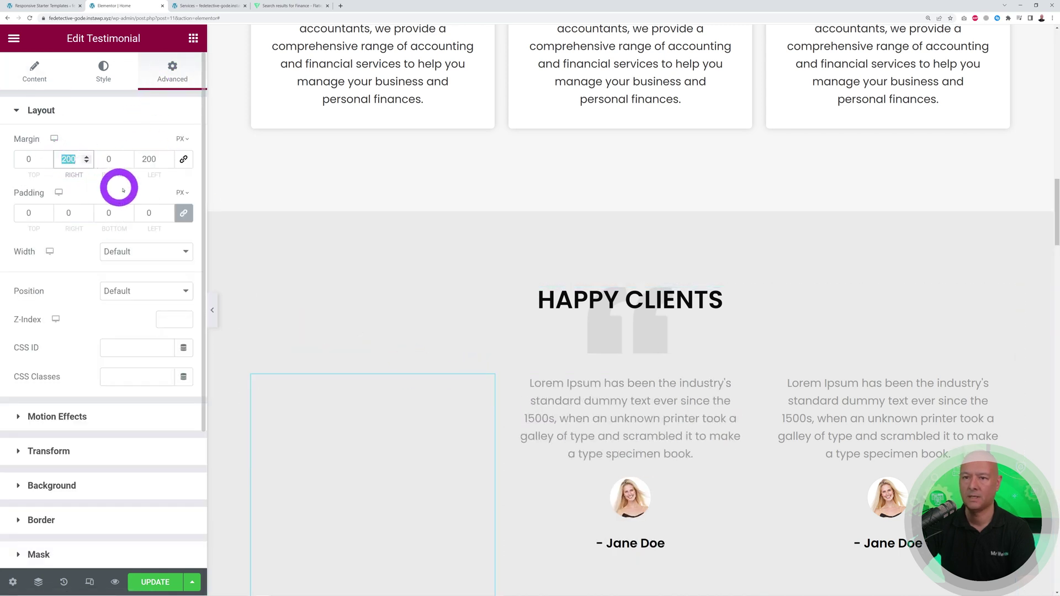
{"action": "left_click", "coordinate": [148, 159]}
{"action": "type", "text": "10"}
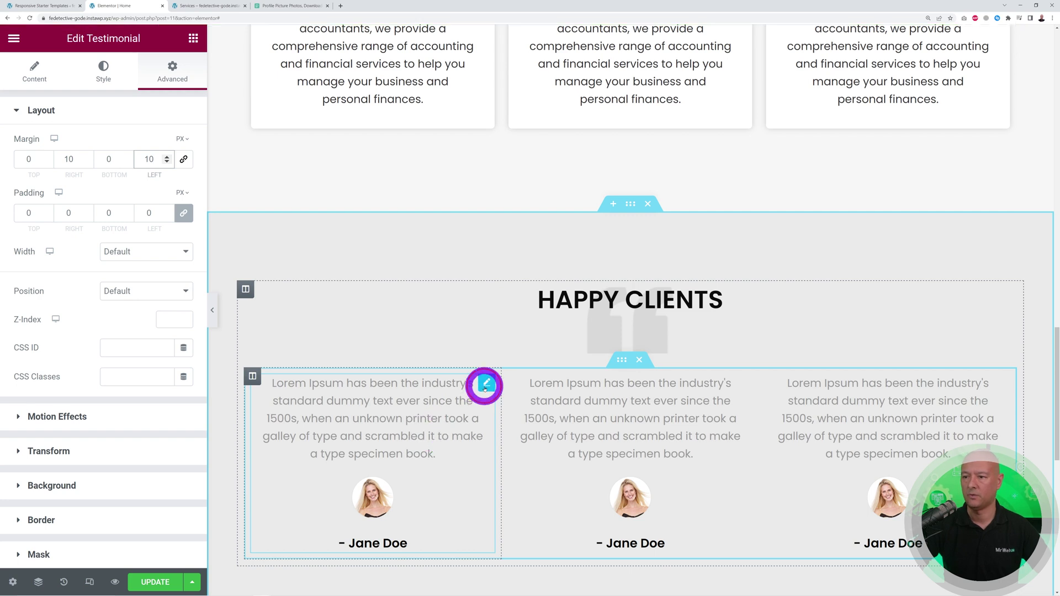
Step: Show the first testimonial's content settings and examine its placeholder text
{"action": "left_click", "coordinate": [30, 68]}
{"action": "left_click", "coordinate": [22, 159]}
{"action": "left_click_drag", "start_coordinate": [22, 159], "coordinate": [171, 189]}
{"action": "left_click", "coordinate": [135, 210]}
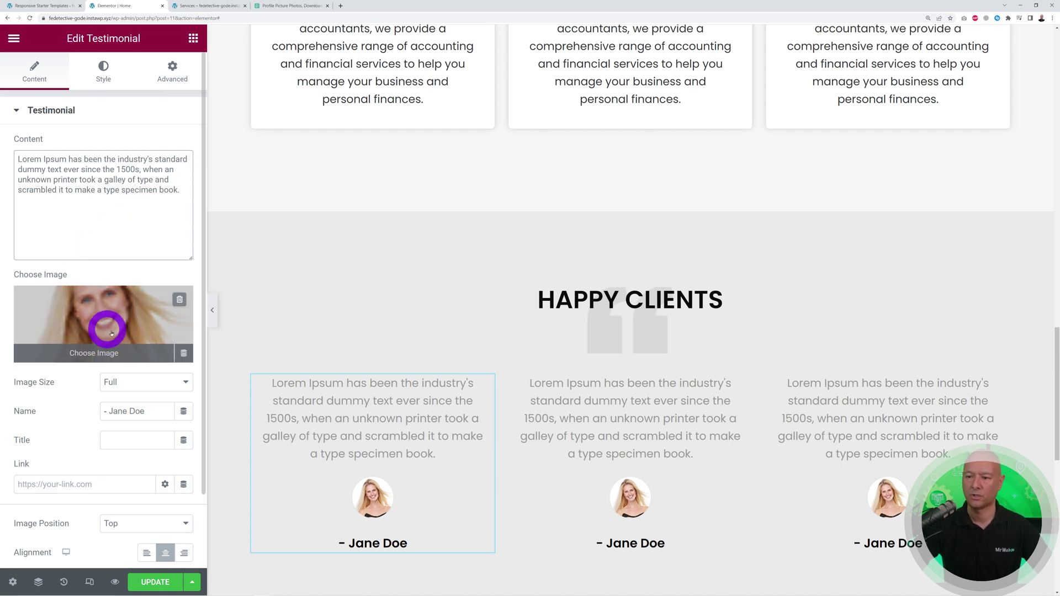
Step: Upload the portraits pexels-pixabay-415829 and pexels-pixabay-220453 and use the photo of the man with glasses for the middle testimonial
{"action": "left_click", "coordinate": [742, 382]}
{"action": "left_click", "coordinate": [55, 82]}
{"action": "left_click", "coordinate": [114, 303]}
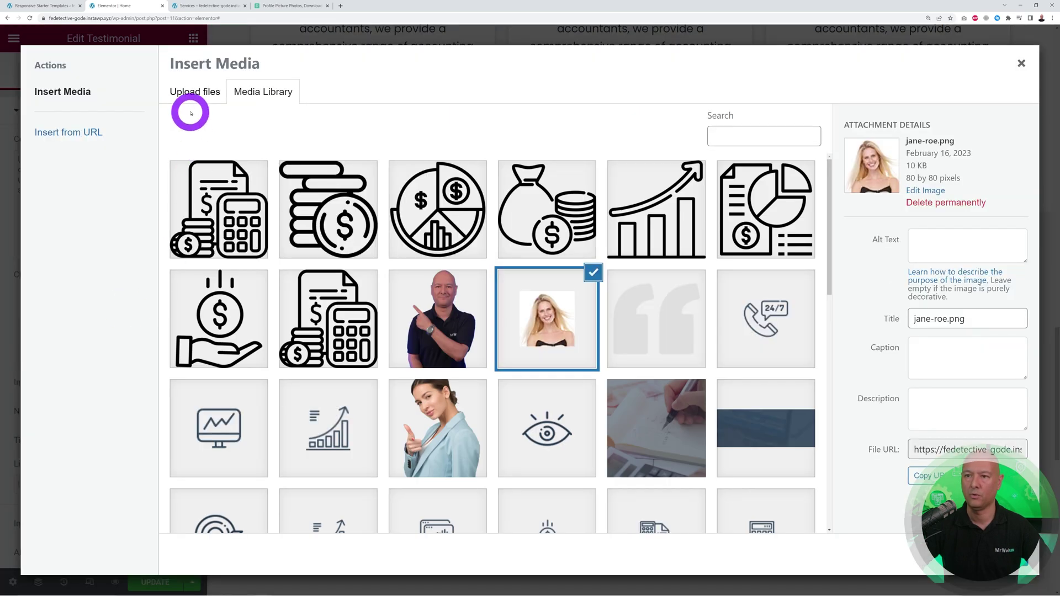
{"action": "left_click", "coordinate": [191, 98]}
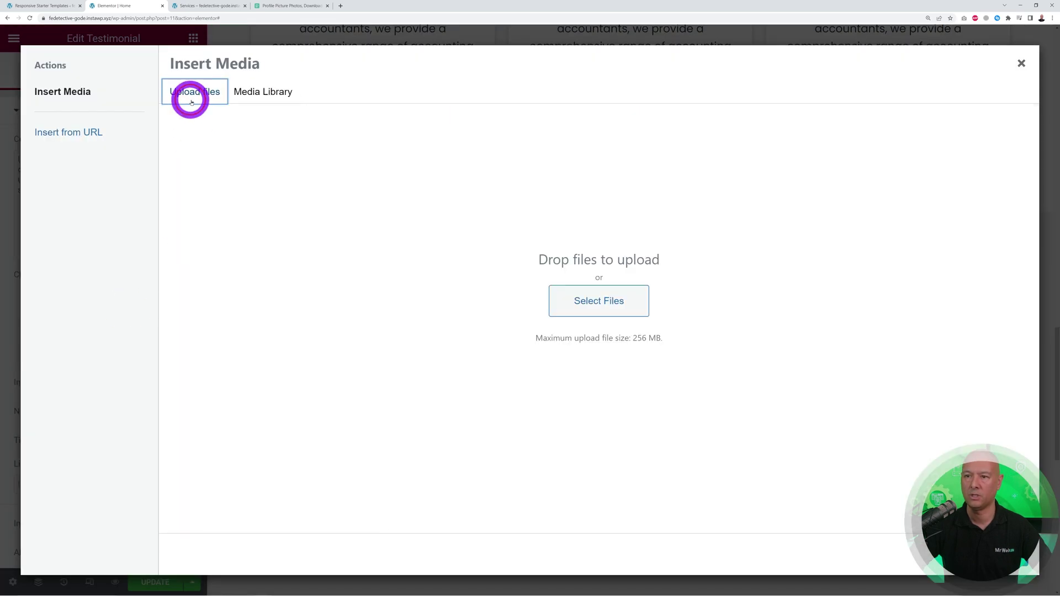
{"action": "left_click", "coordinate": [592, 307]}
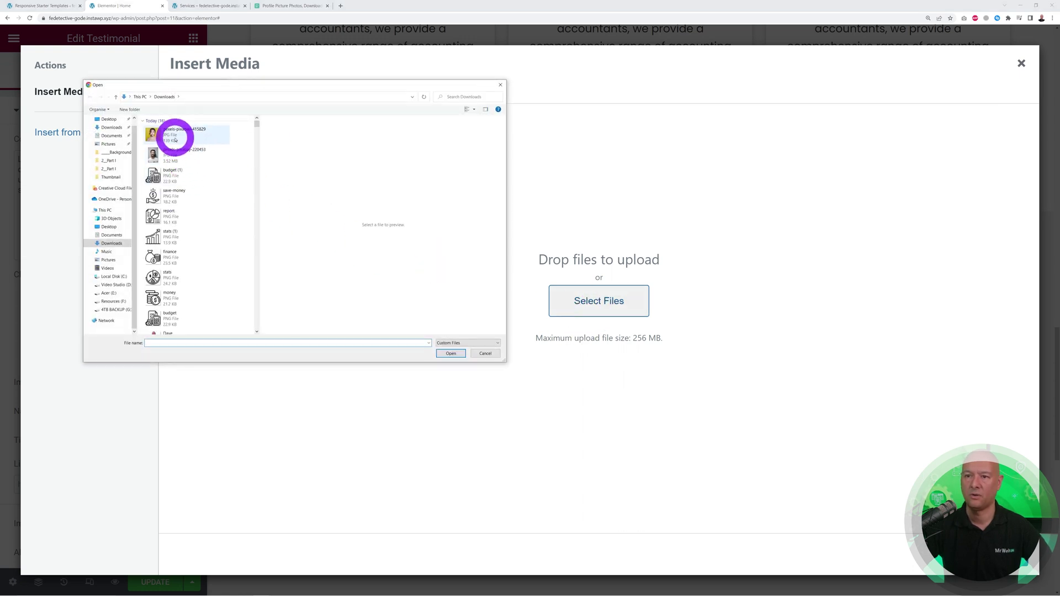
{"action": "left_click", "coordinate": [172, 134]}
{"action": "left_click", "coordinate": [172, 154], "text": "ctrl"}
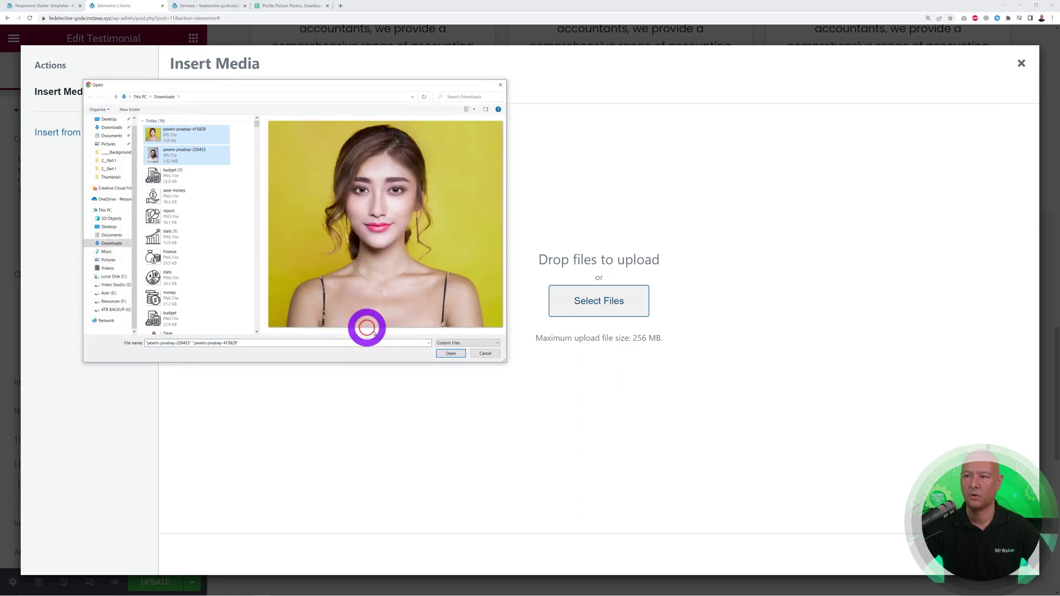
{"action": "left_click", "coordinate": [447, 354]}
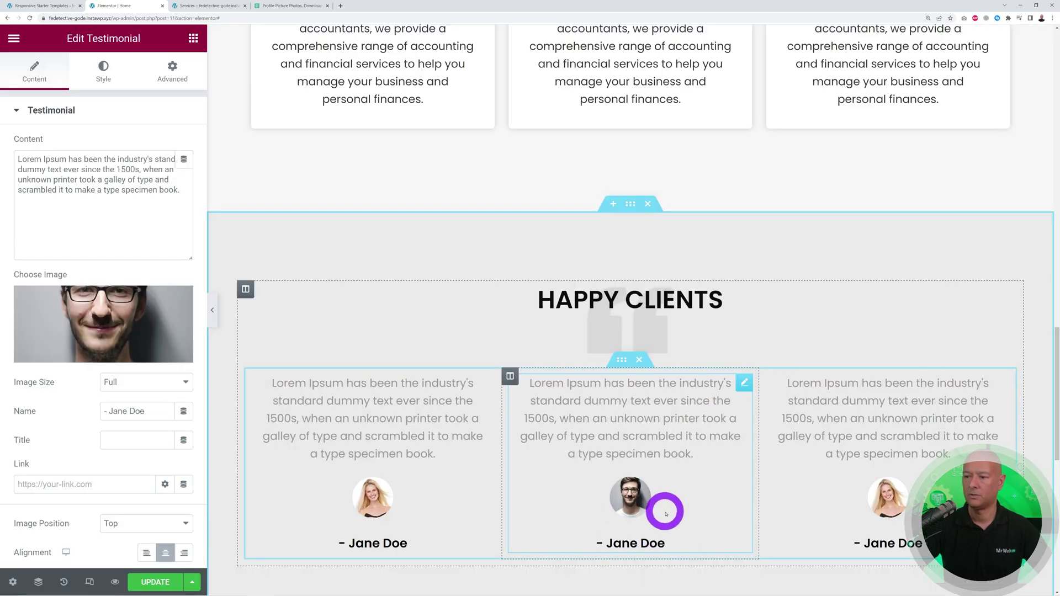
Step: Replace the third testimonial's image with the uploaded portrait of the woman on a yellow background
{"action": "left_click", "coordinate": [1000, 386]}
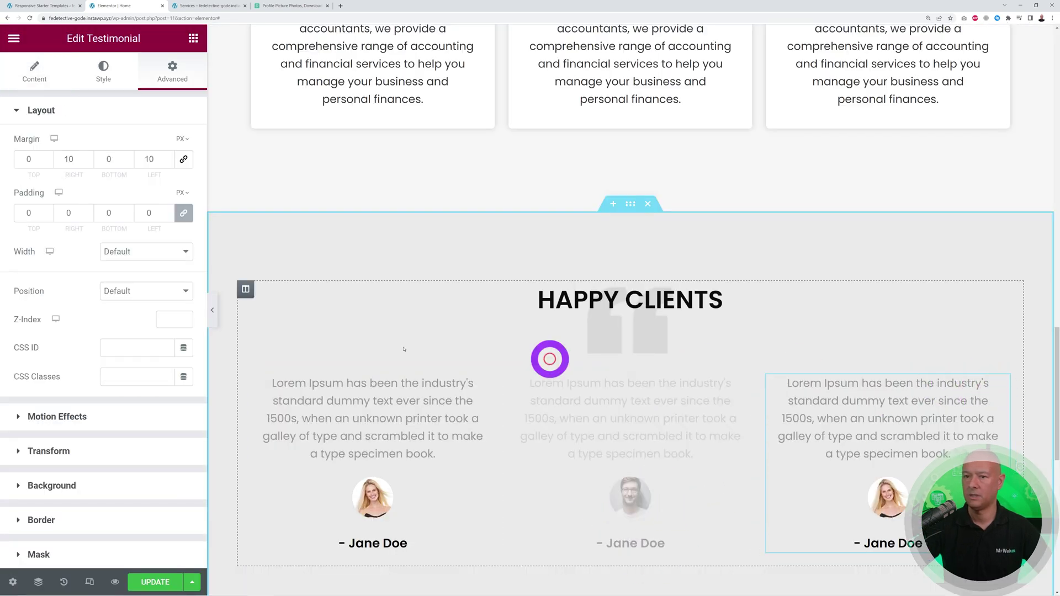
{"action": "left_click", "coordinate": [34, 71]}
{"action": "left_click", "coordinate": [121, 314]}
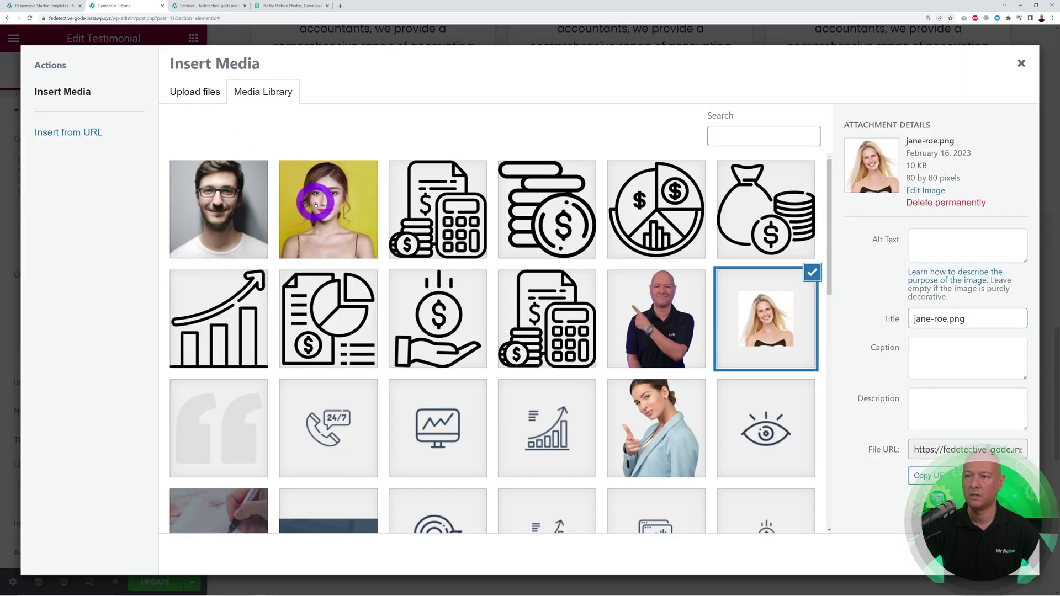
{"action": "left_click", "coordinate": [332, 216]}
{"action": "left_click", "coordinate": [1006, 555]}
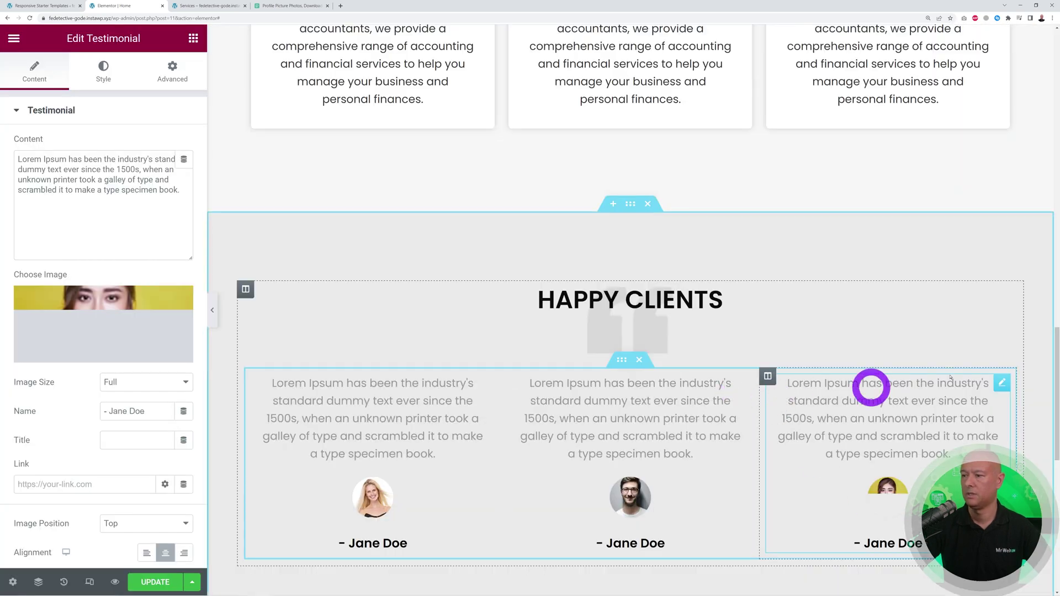
Step: Duplicate the address line below the Contact Now heading
{"action": "scroll", "coordinate": [1026, 340], "scroll_direction": "down", "scroll_amount": 1}
{"action": "scroll", "coordinate": [1026, 340], "scroll_direction": "down", "scroll_amount": 2}
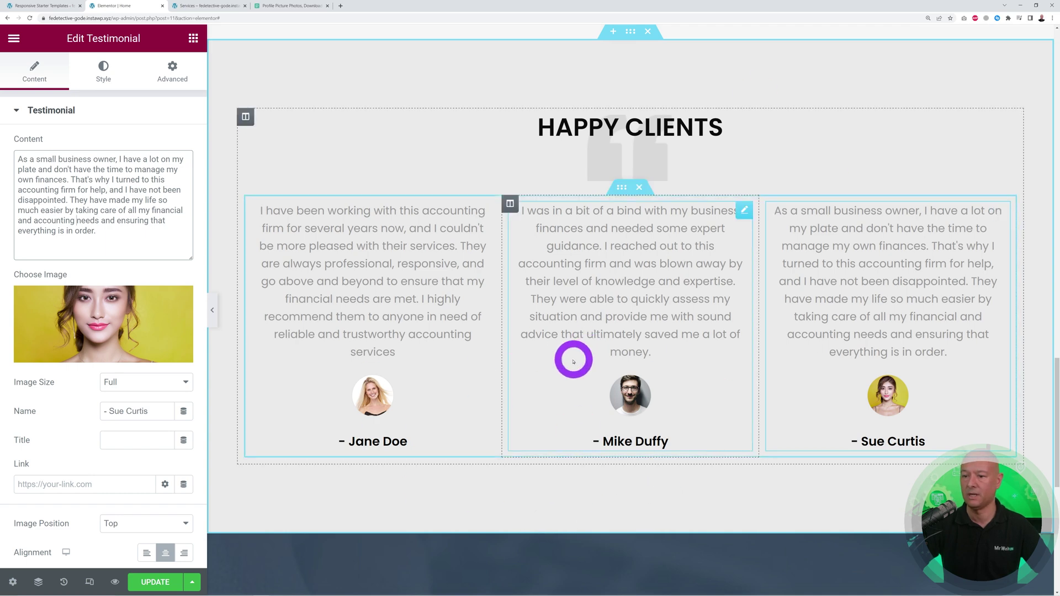
{"action": "scroll", "coordinate": [556, 329], "scroll_direction": "down", "scroll_amount": 5}
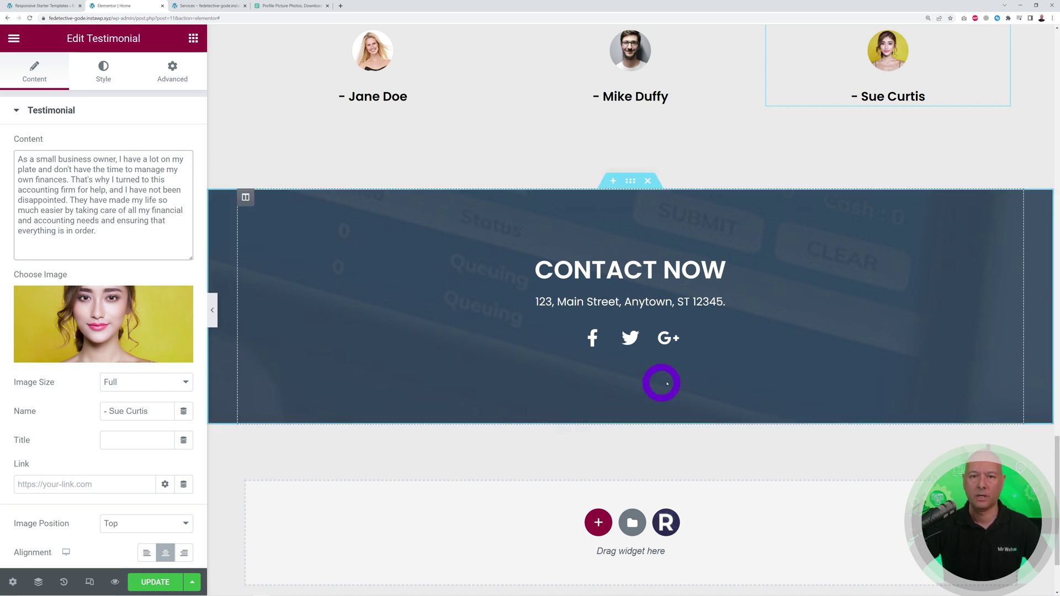
{"action": "left_click", "coordinate": [1013, 268]}
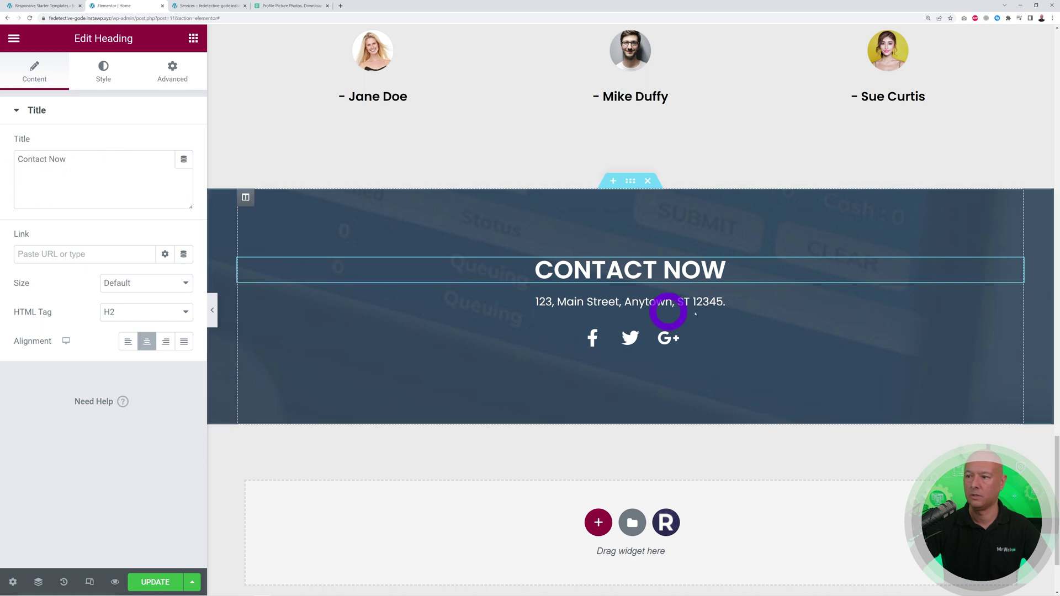
{"action": "left_click", "coordinate": [1015, 303]}
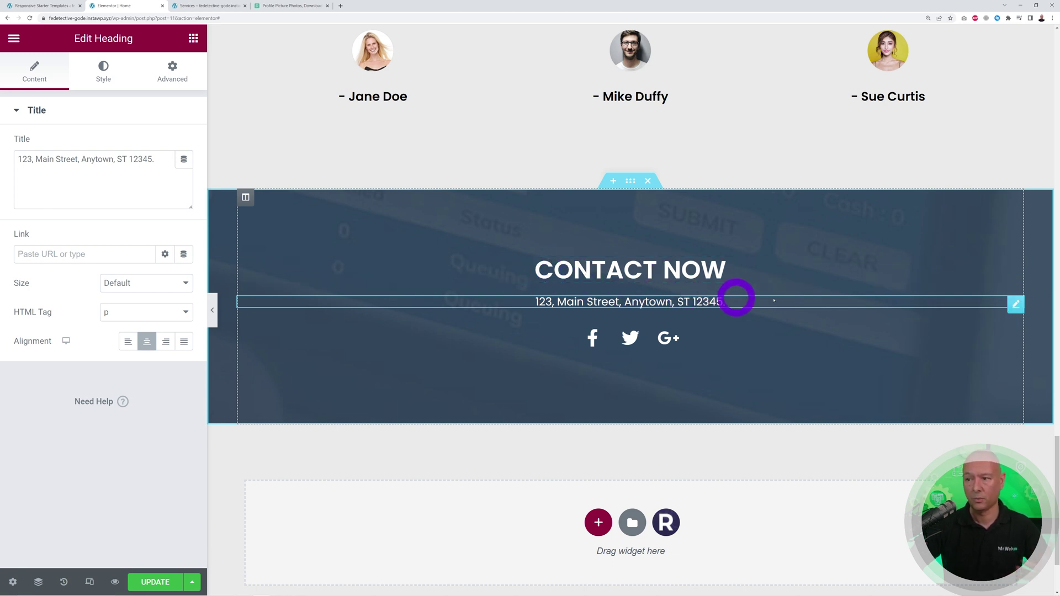
{"action": "right_click", "coordinate": [1013, 302]}
{"action": "left_click", "coordinate": [994, 330]}
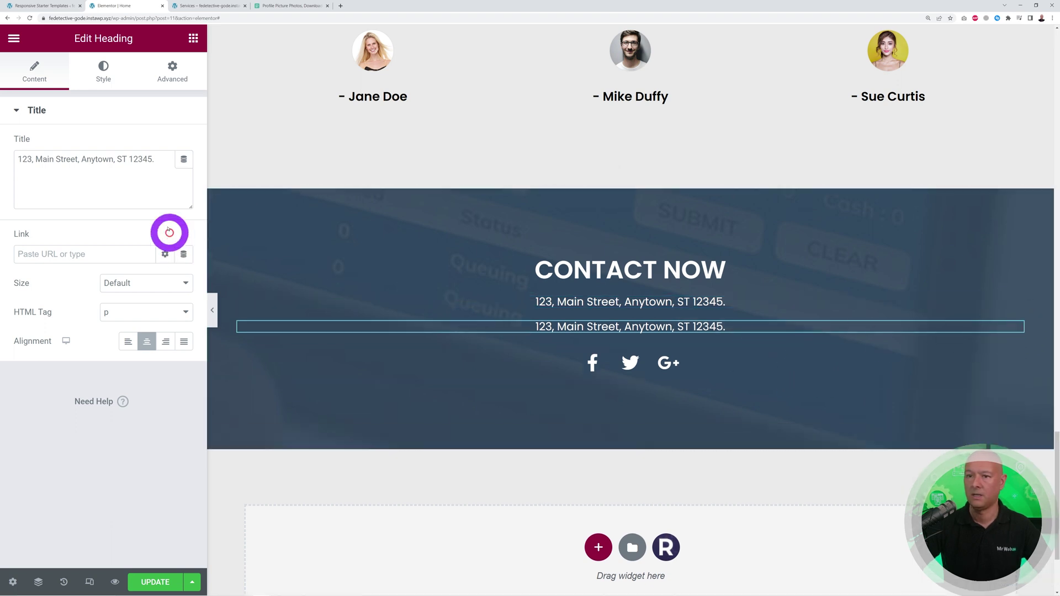
Step: Replace the text of the duplicated address line with the business phone number
{"action": "left_click_drag", "start_coordinate": [161, 169], "coordinate": [23, 166]}
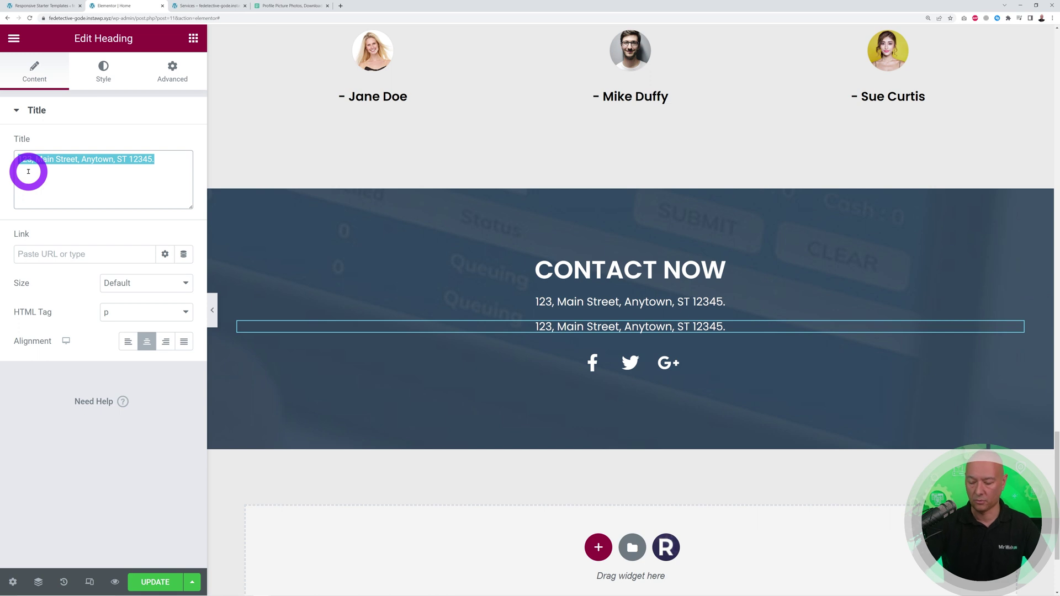
{"action": "key", "text": "BackSpace"}
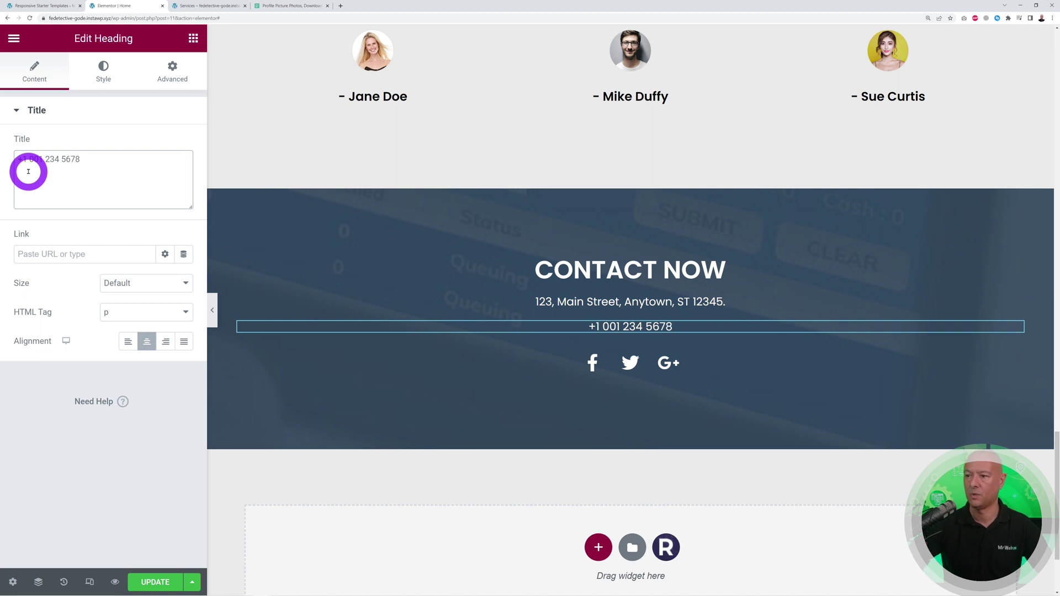
{"action": "left_click", "coordinate": [96, 453]}
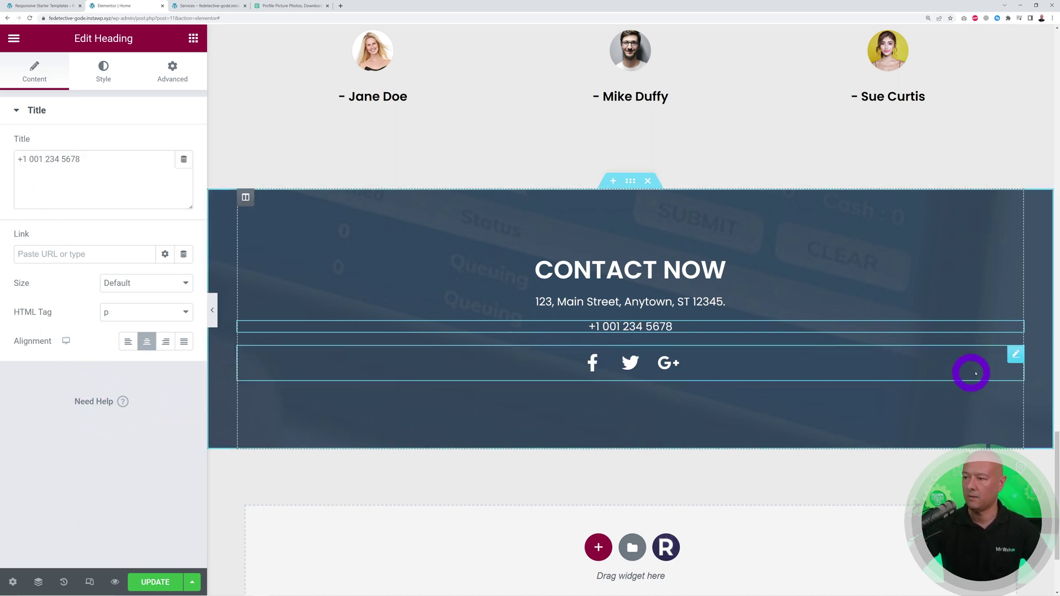
Step: Remove the Google Plus item from the Contact Now social icons and add a Linkedin icon instead
{"action": "left_click", "coordinate": [1015, 355]}
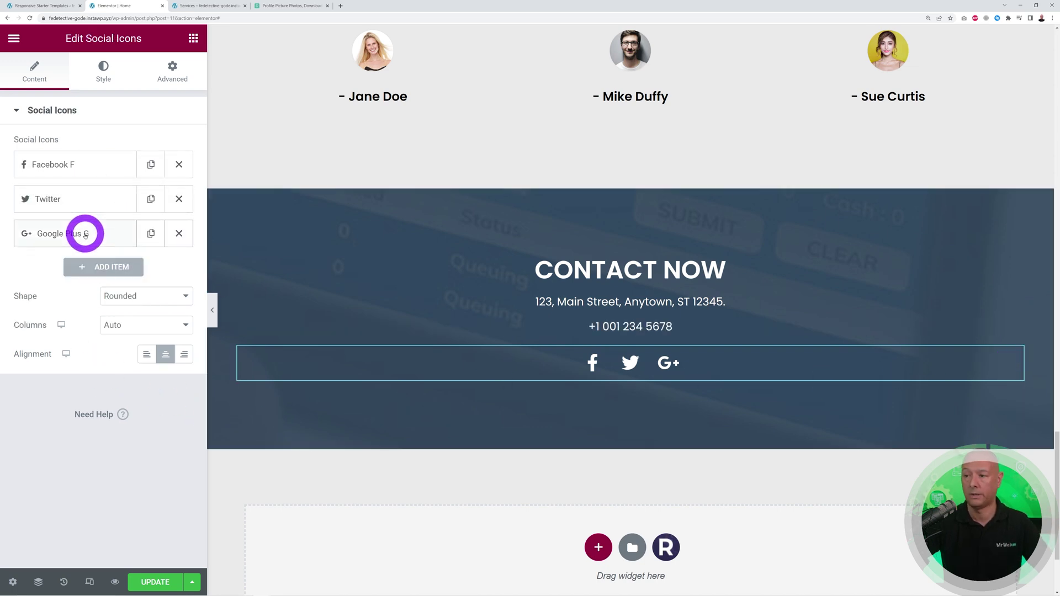
{"action": "left_click", "coordinate": [180, 234]}
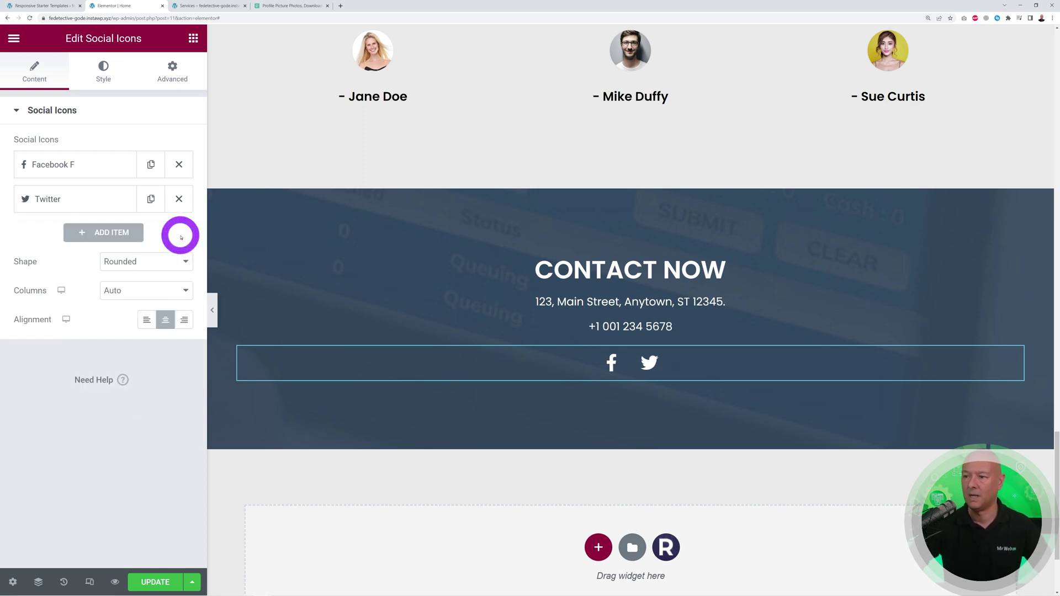
{"action": "left_click", "coordinate": [114, 231]}
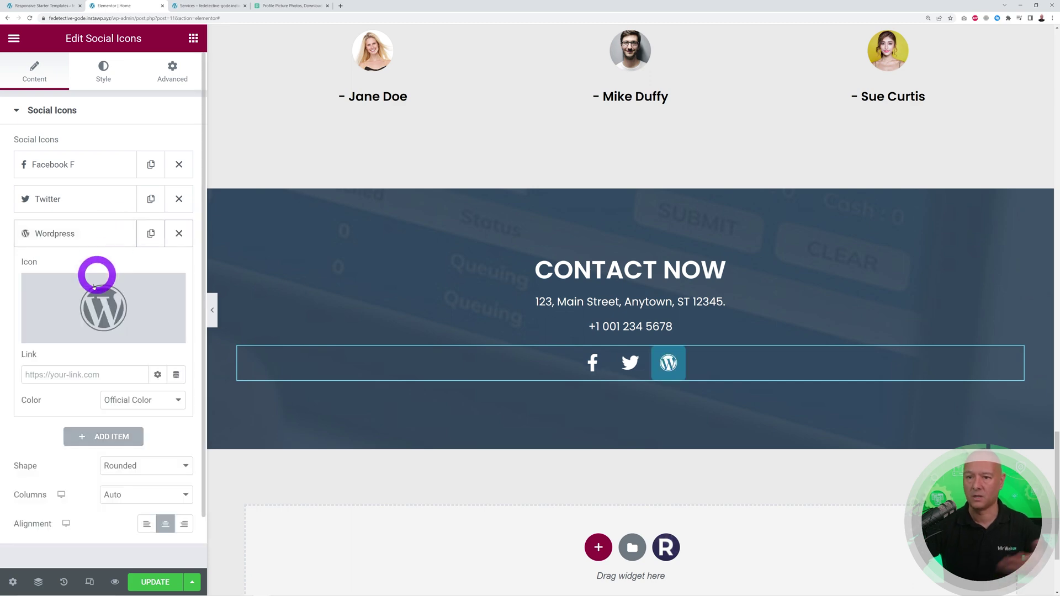
{"action": "left_click", "coordinate": [107, 305]}
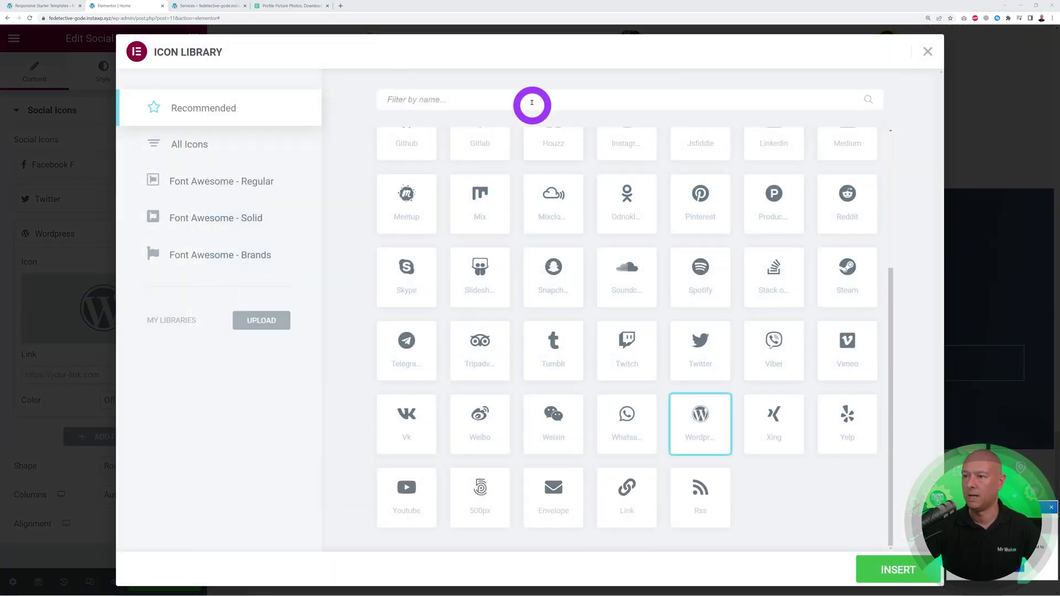
{"action": "left_click", "coordinate": [528, 96]}
{"action": "type", "text": "linked"}
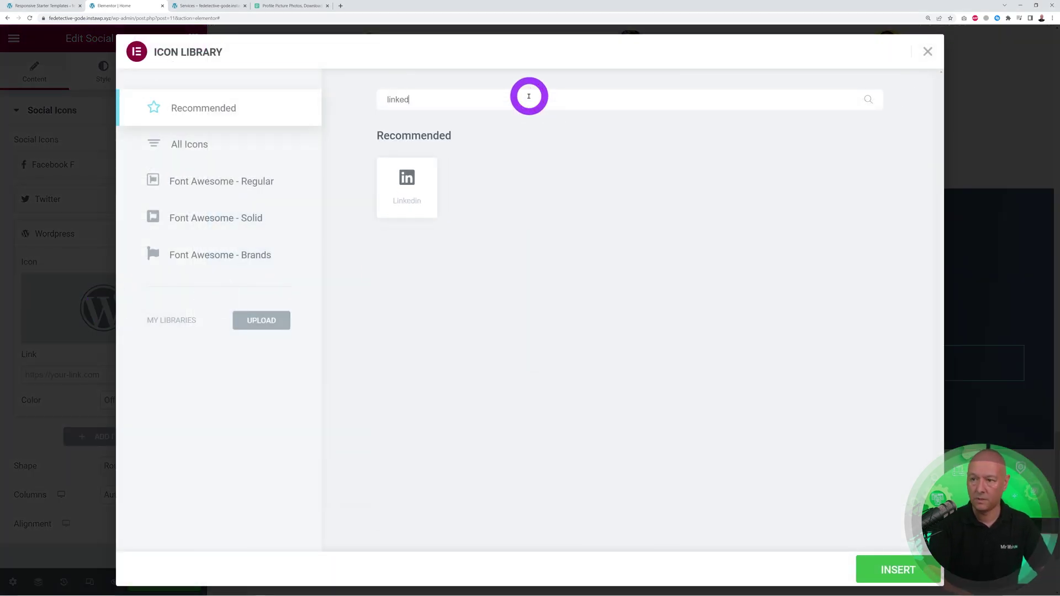
{"action": "left_click", "coordinate": [412, 191]}
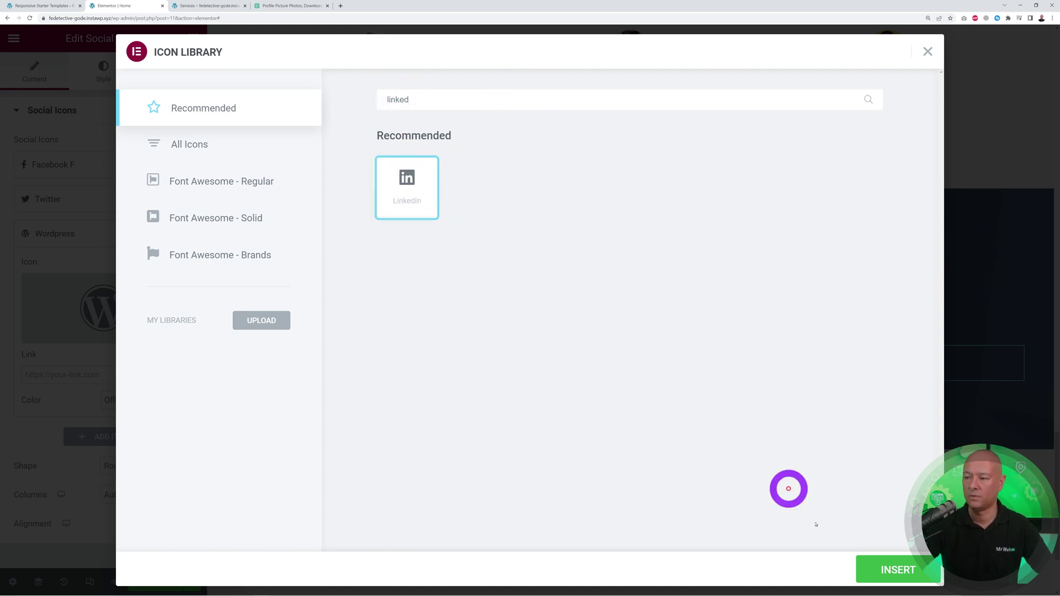
{"action": "left_click", "coordinate": [872, 561]}
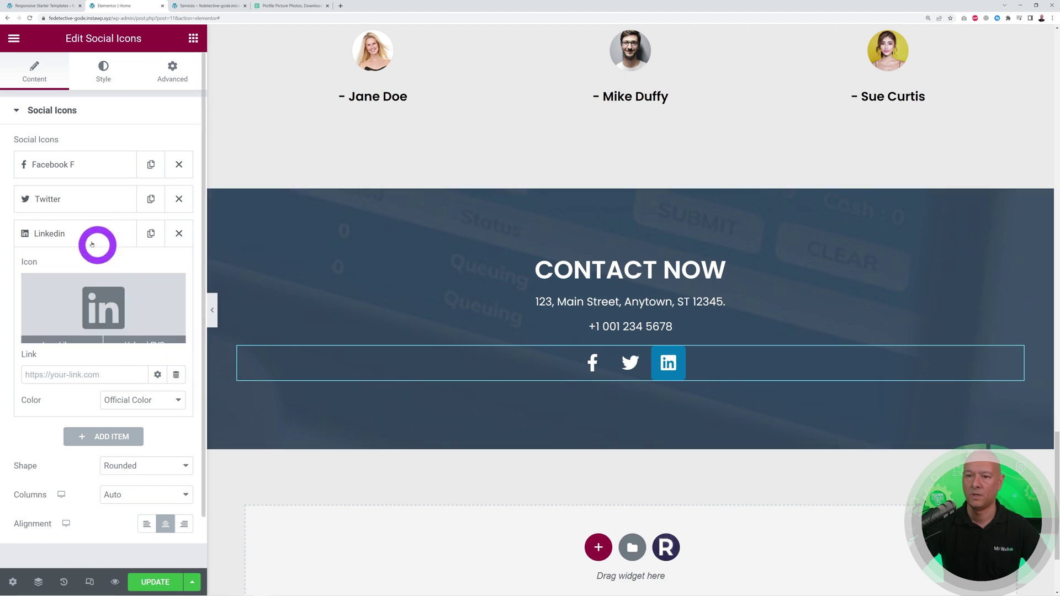
{"action": "left_click", "coordinate": [57, 233]}
Step: Add a Youtube icon as the fourth item of the Contact Now social icons
{"action": "left_click", "coordinate": [97, 269]}
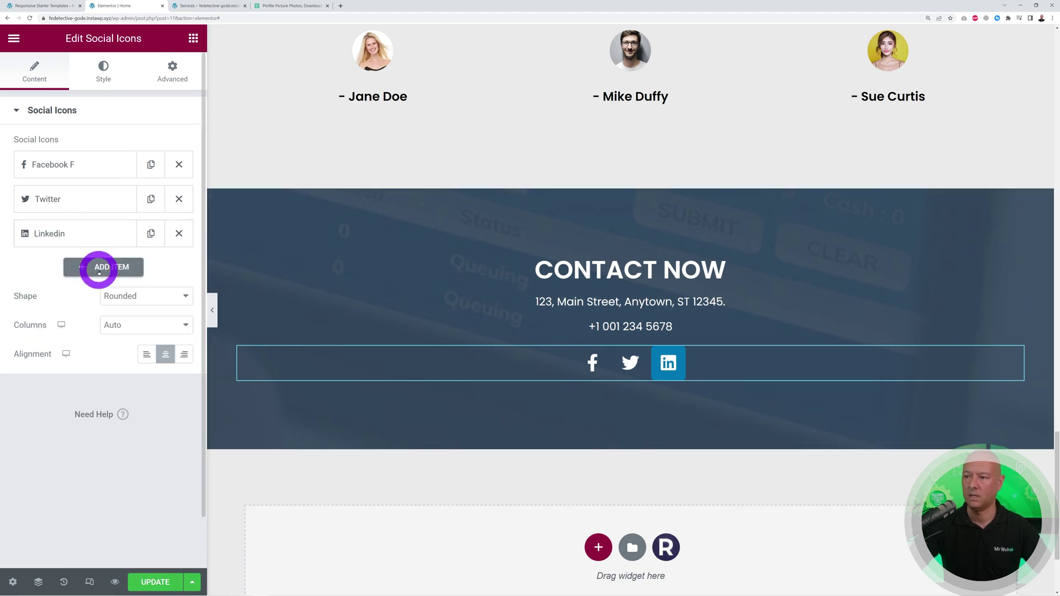
{"action": "left_click", "coordinate": [141, 344]}
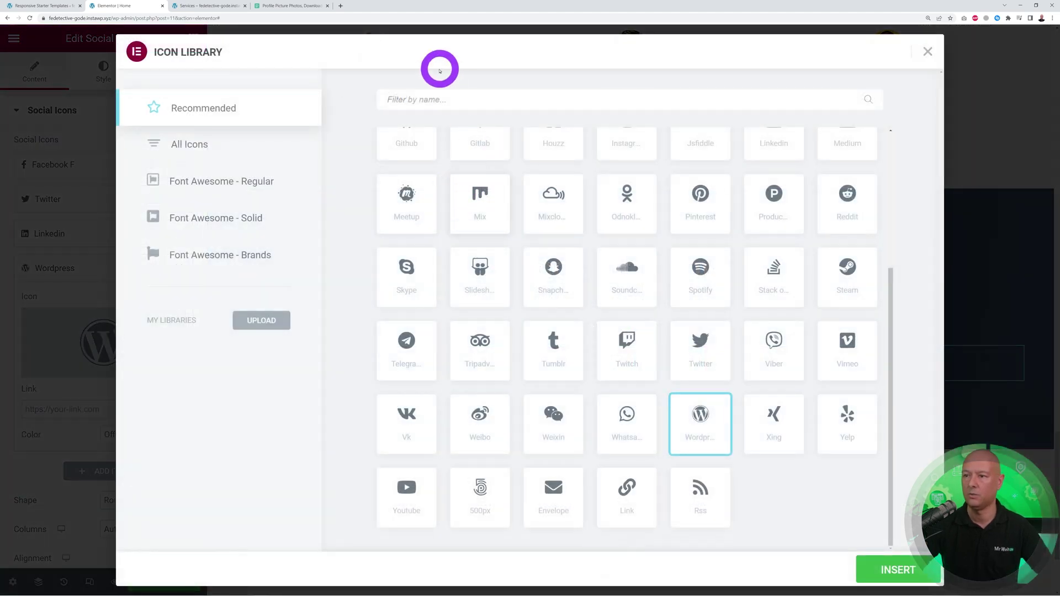
{"action": "left_click", "coordinate": [444, 101]}
{"action": "type", "text": "youtu"}
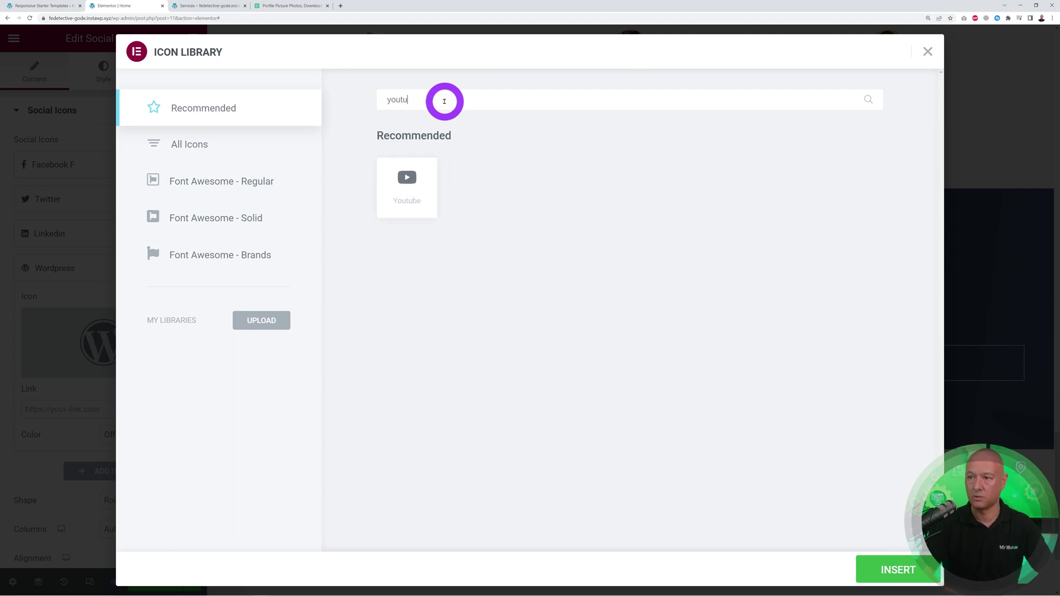
{"action": "left_click", "coordinate": [424, 170]}
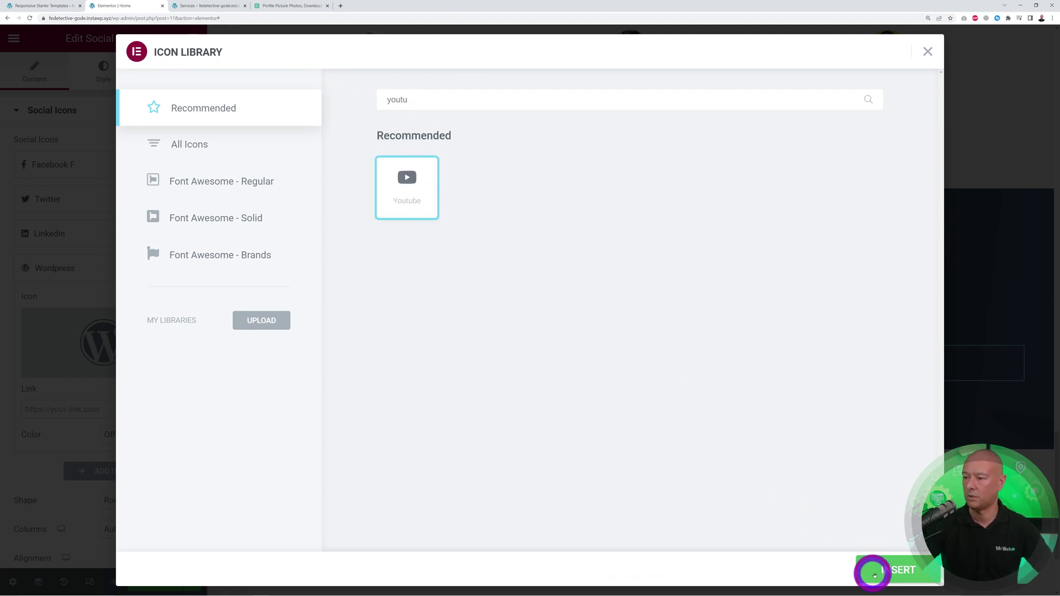
{"action": "left_click", "coordinate": [872, 575]}
{"action": "left_click", "coordinate": [38, 268]}
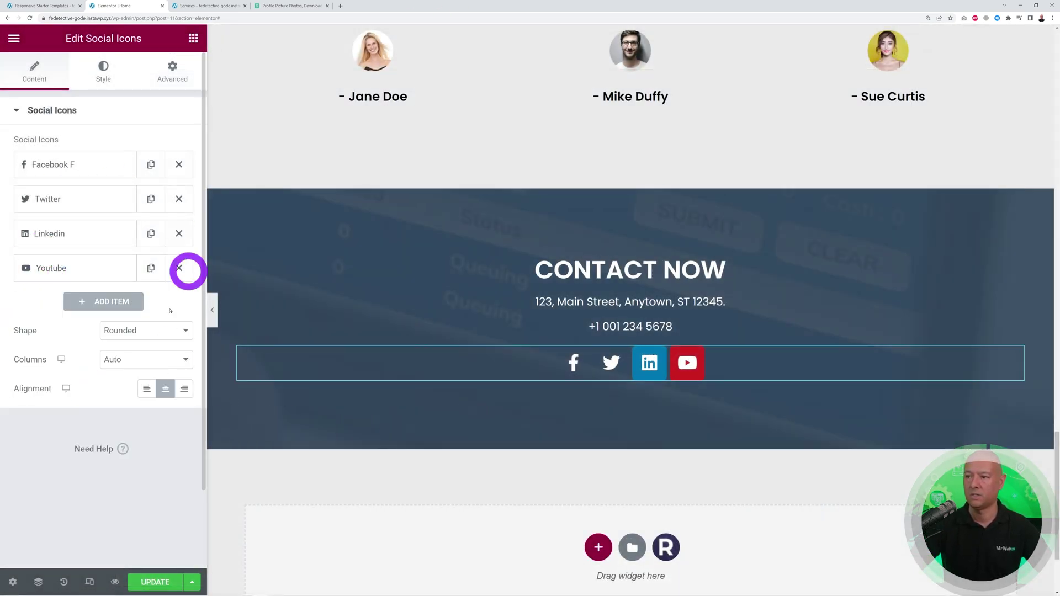
Step: Examine the link setting of the Facebook icon in the Contact Now social icons
{"action": "left_click", "coordinate": [64, 167]}
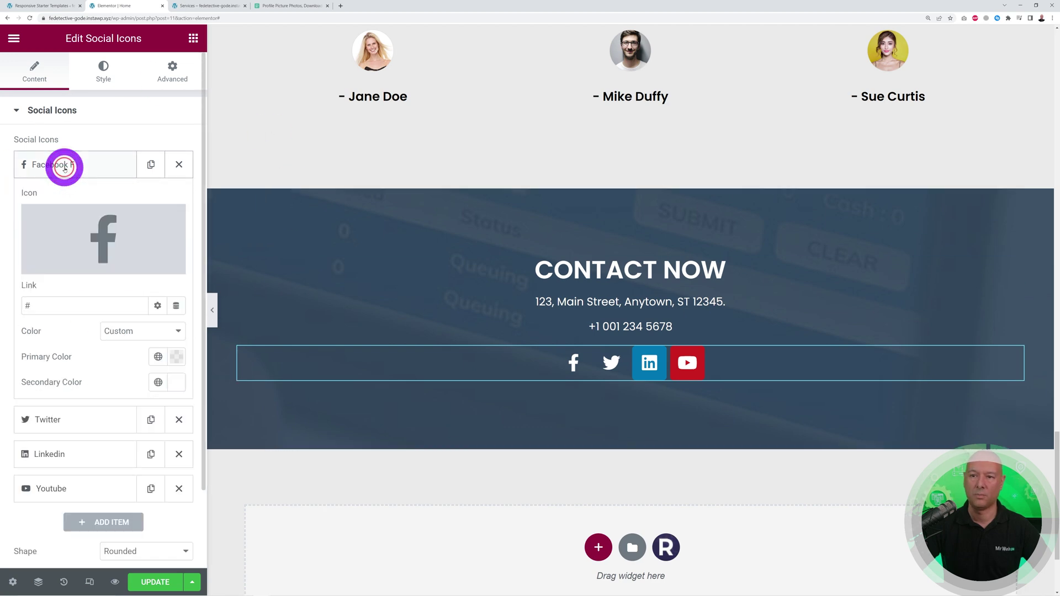
{"action": "left_click_drag", "start_coordinate": [68, 305], "coordinate": [26, 305]}
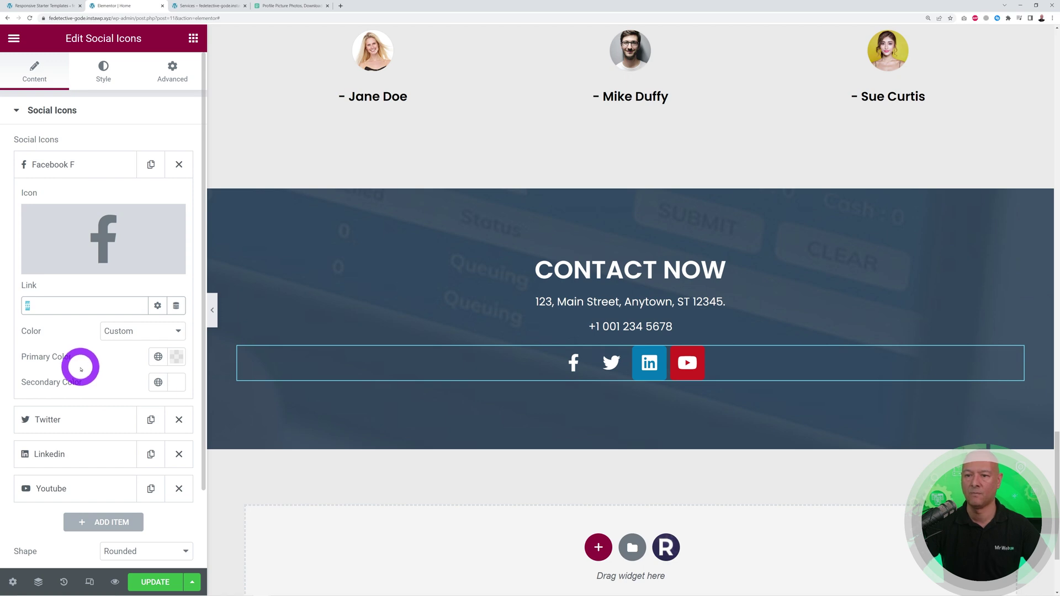
{"action": "left_click", "coordinate": [52, 162]}
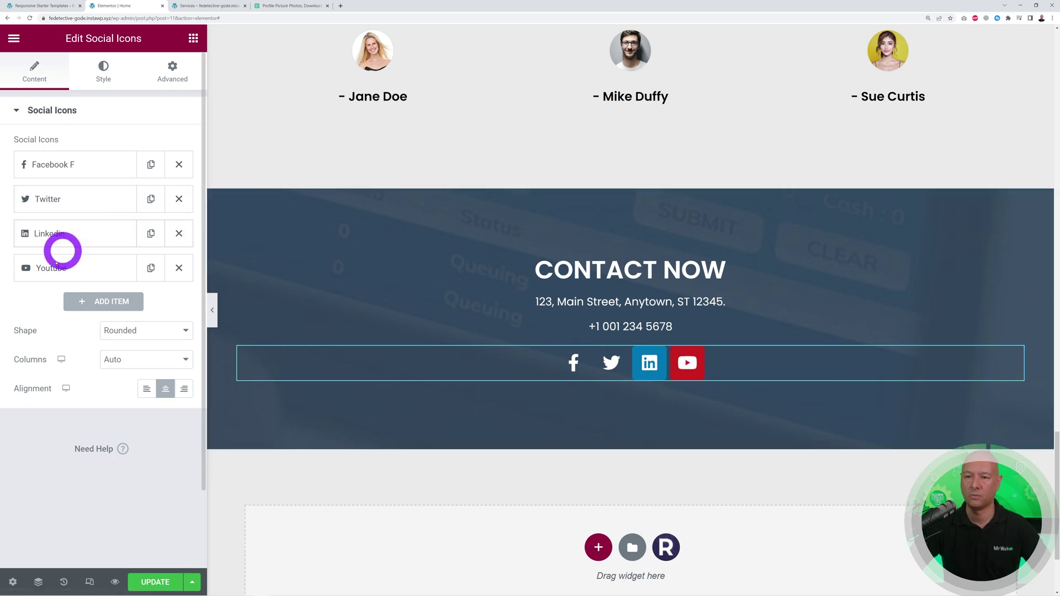
Step: Switch the Youtube icon to custom colors and set its secondary color to white (#FFFFFF)
{"action": "left_click", "coordinate": [62, 270]}
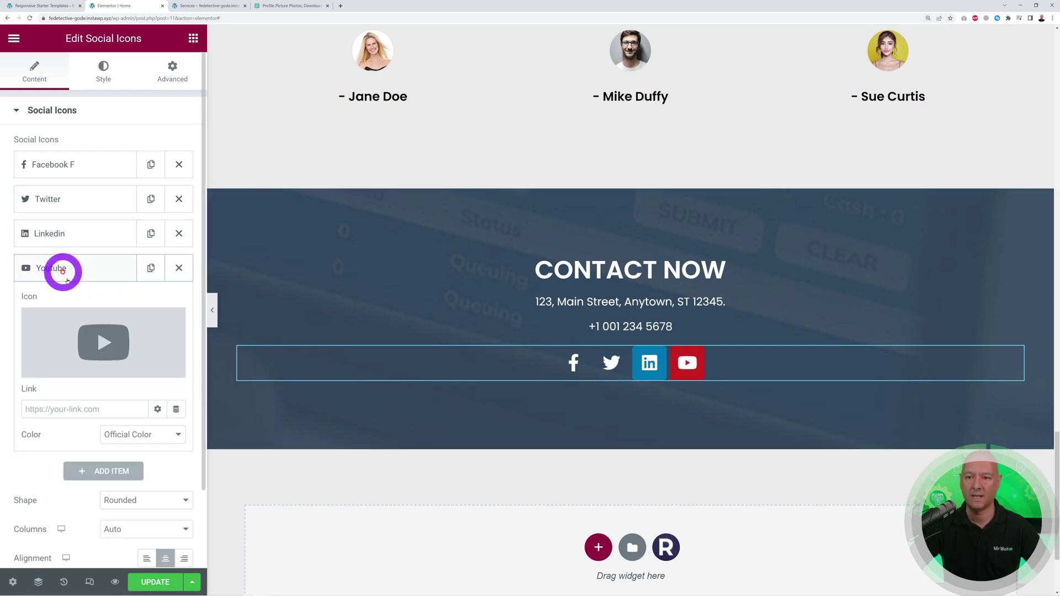
{"action": "left_click", "coordinate": [178, 435]}
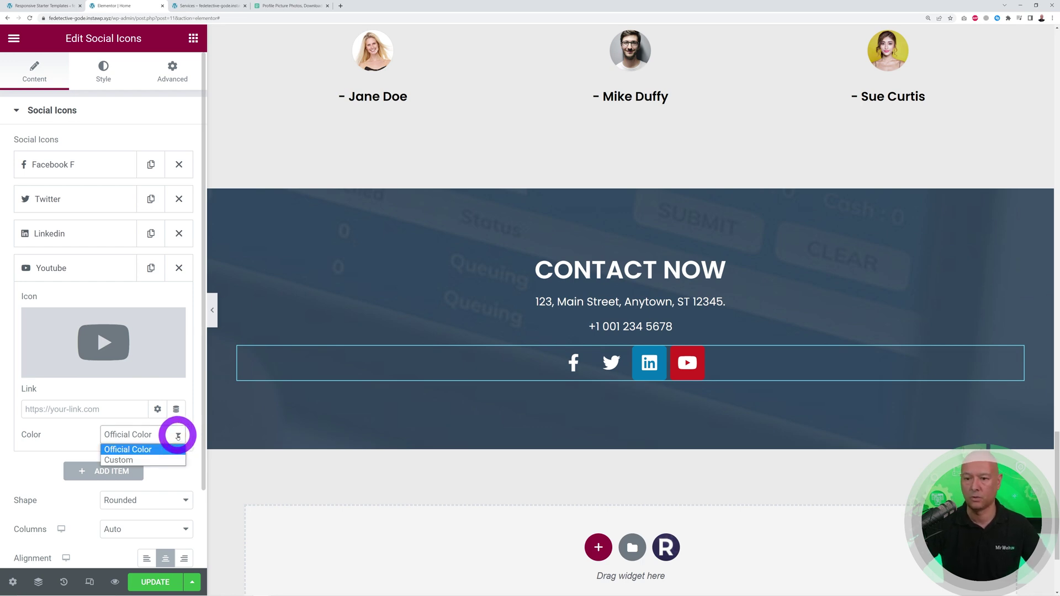
{"action": "left_click", "coordinate": [167, 460]}
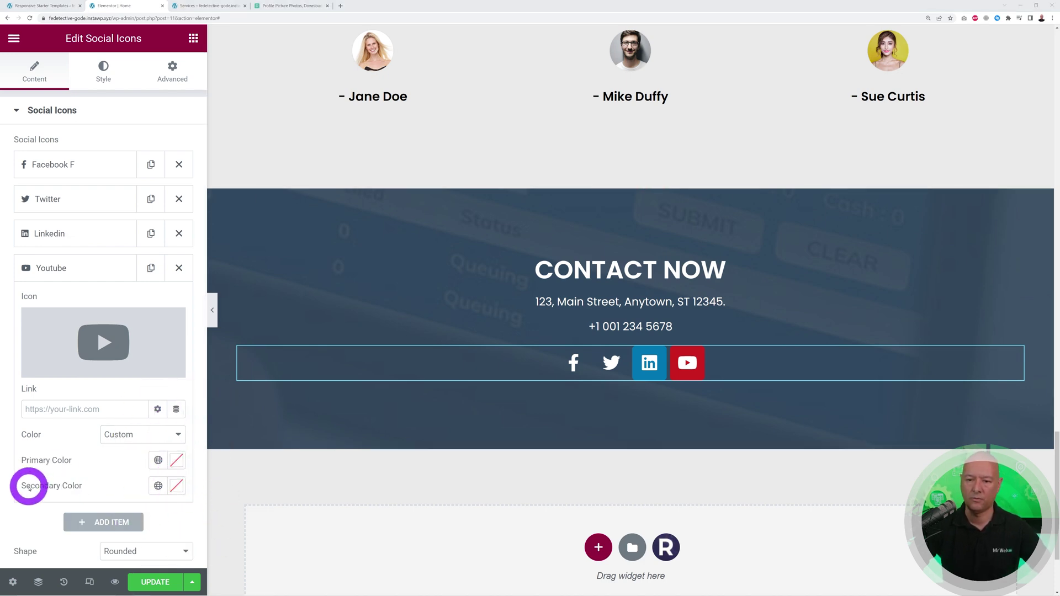
{"action": "left_click", "coordinate": [177, 487]}
{"action": "left_click_drag", "start_coordinate": [157, 368], "coordinate": [85, 287]}
{"action": "left_click", "coordinate": [78, 464]}
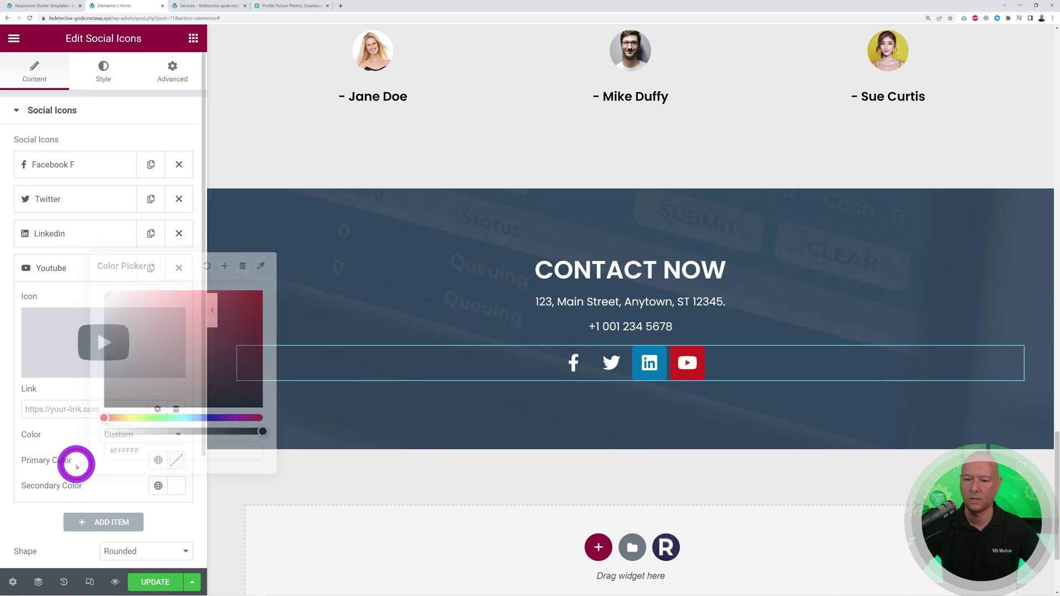
Step: Make the Youtube icon's primary color fully transparent (#02010100)
{"action": "left_click", "coordinate": [175, 464]}
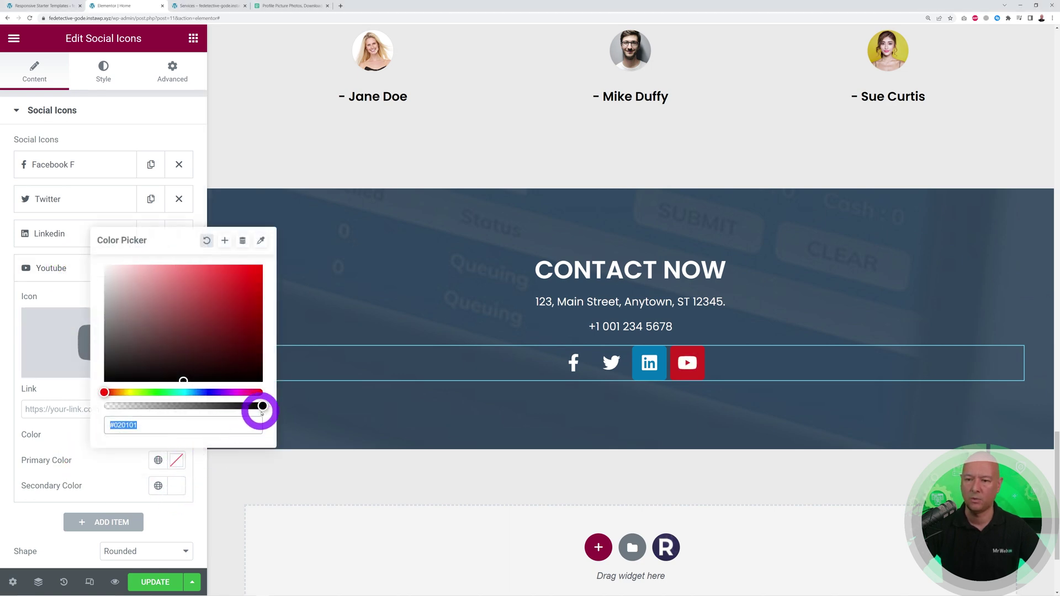
{"action": "left_click_drag", "start_coordinate": [262, 407], "coordinate": [109, 405]}
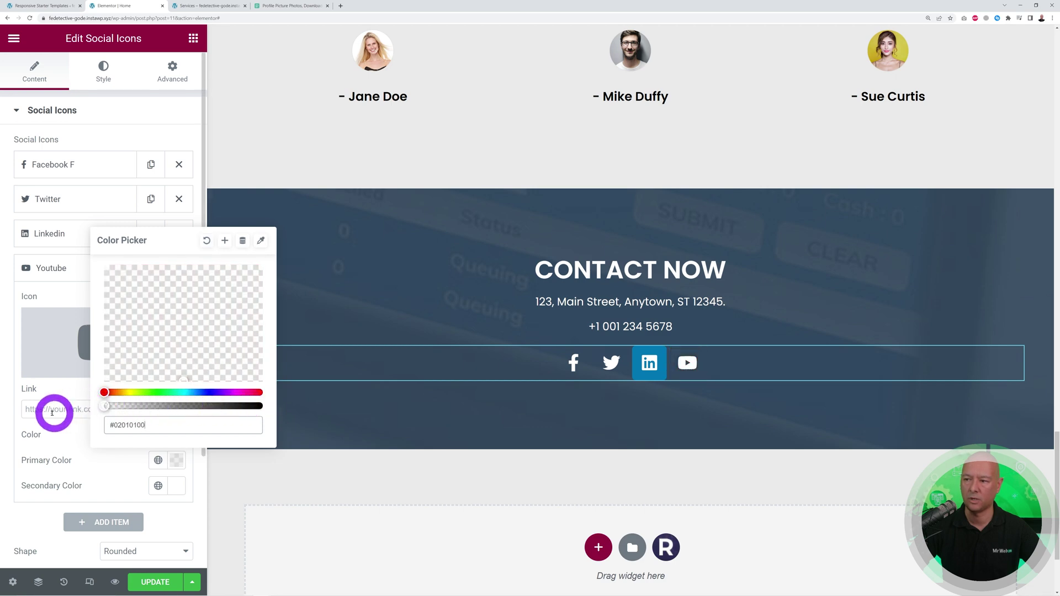
{"action": "left_click", "coordinate": [55, 470]}
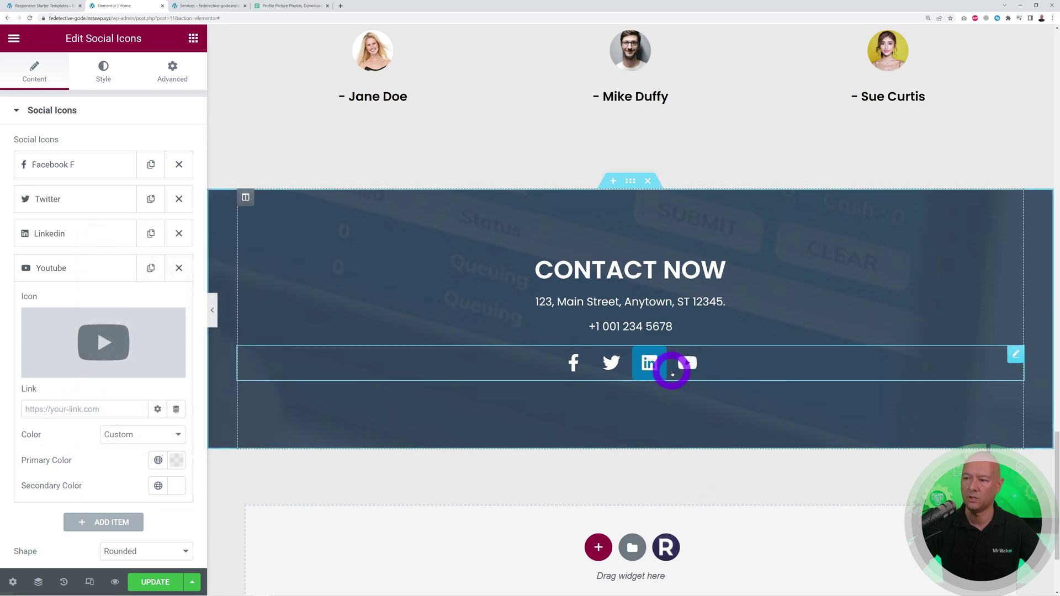
{"action": "left_click", "coordinate": [62, 268]}
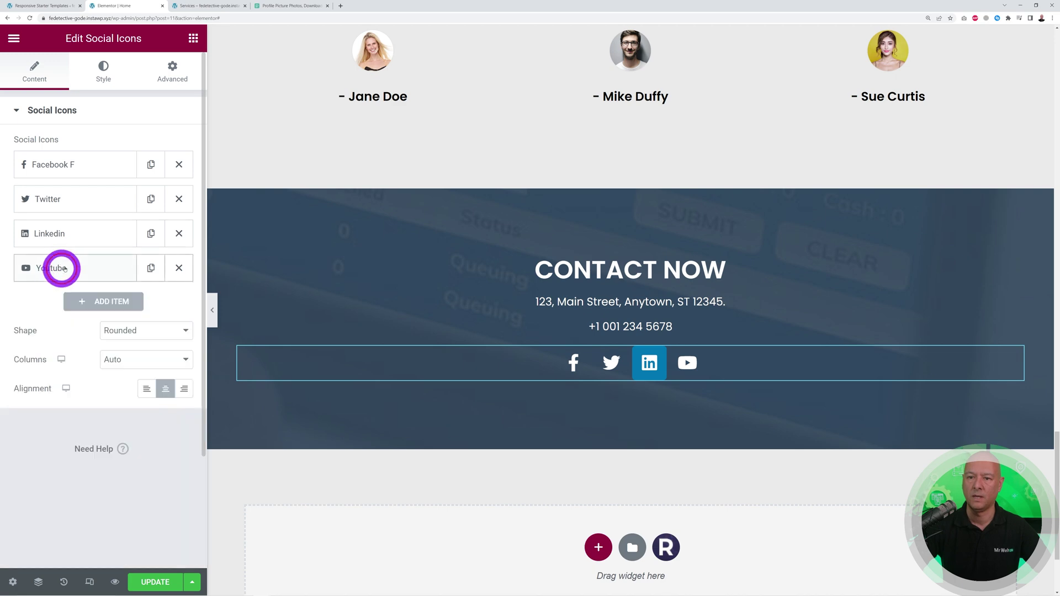
Step: Switch the Linkedin icon to custom colors and set its secondary color to white
{"action": "left_click", "coordinate": [51, 234]}
{"action": "left_click", "coordinate": [168, 401]}
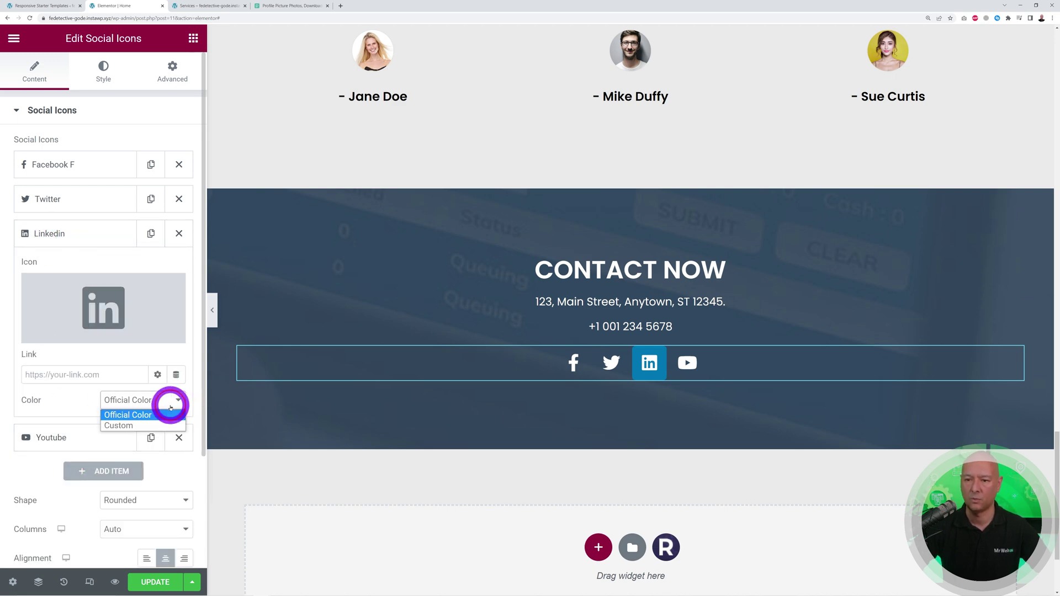
{"action": "left_click", "coordinate": [161, 425]}
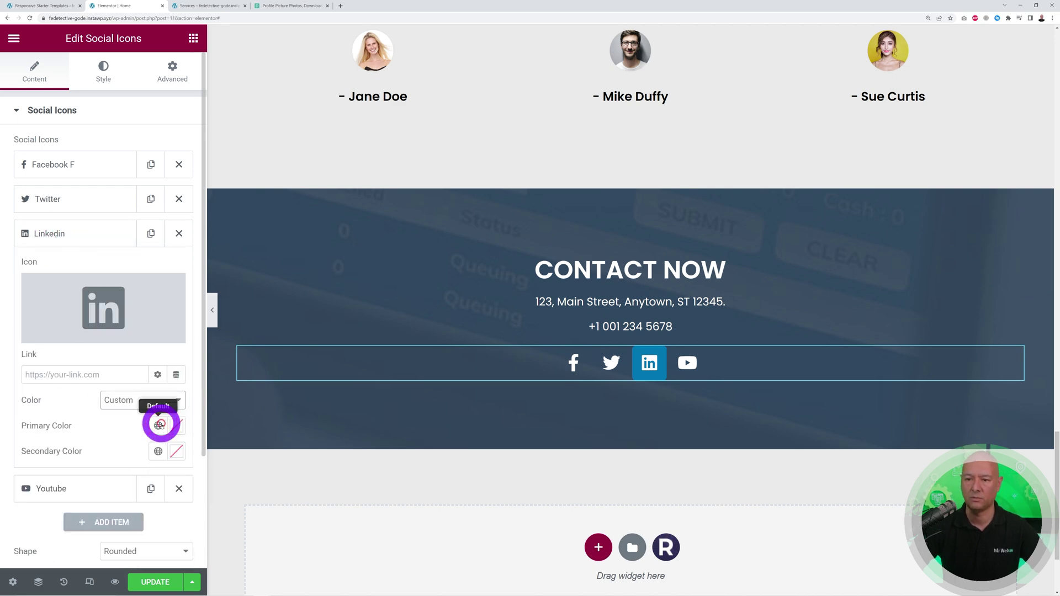
{"action": "left_click", "coordinate": [177, 450]}
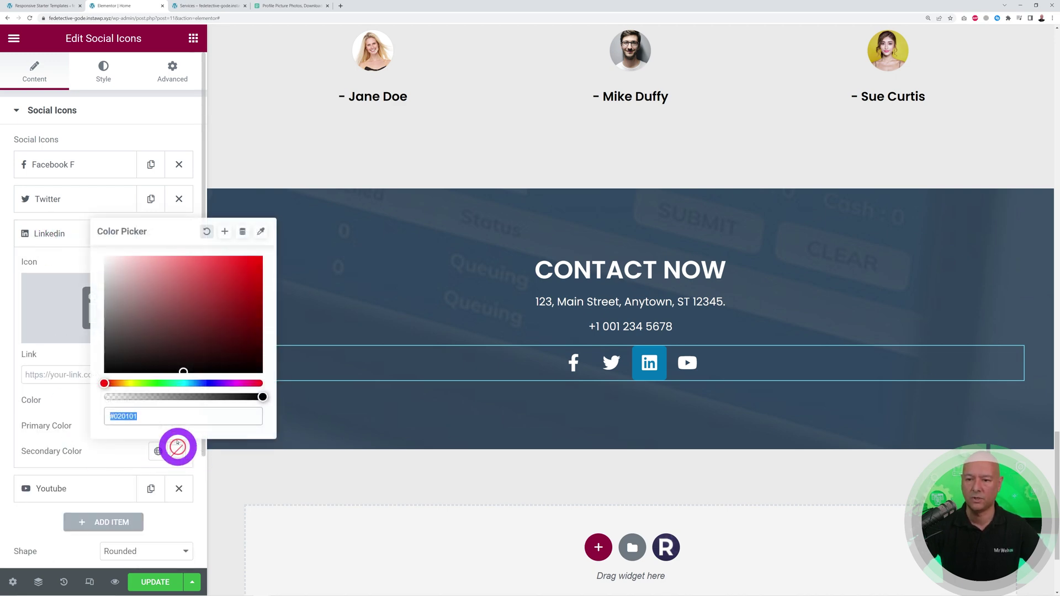
{"action": "left_click", "coordinate": [90, 449]}
Step: Make the Linkedin icon's primary color fully transparent and update the page
{"action": "left_click", "coordinate": [175, 426]}
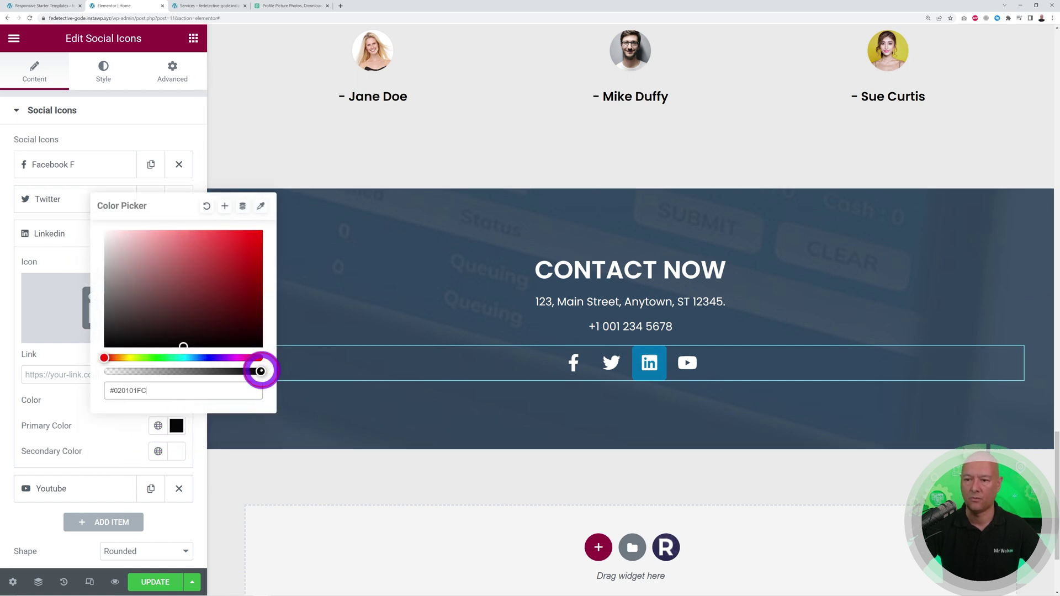
{"action": "left_click_drag", "start_coordinate": [260, 370], "coordinate": [88, 373]}
{"action": "left_click", "coordinate": [76, 433]}
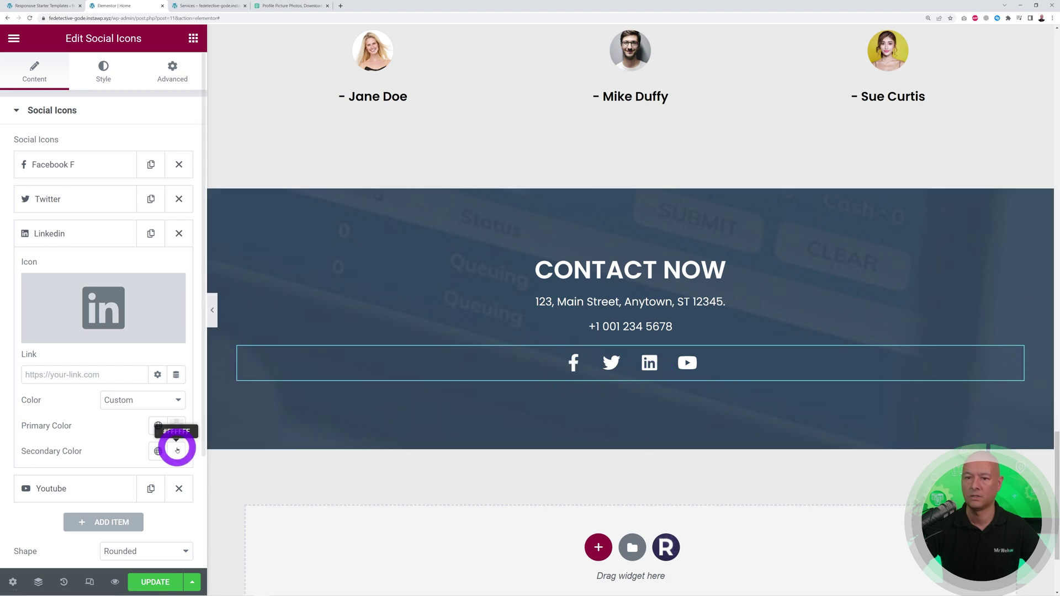
{"action": "left_click", "coordinate": [54, 376]}
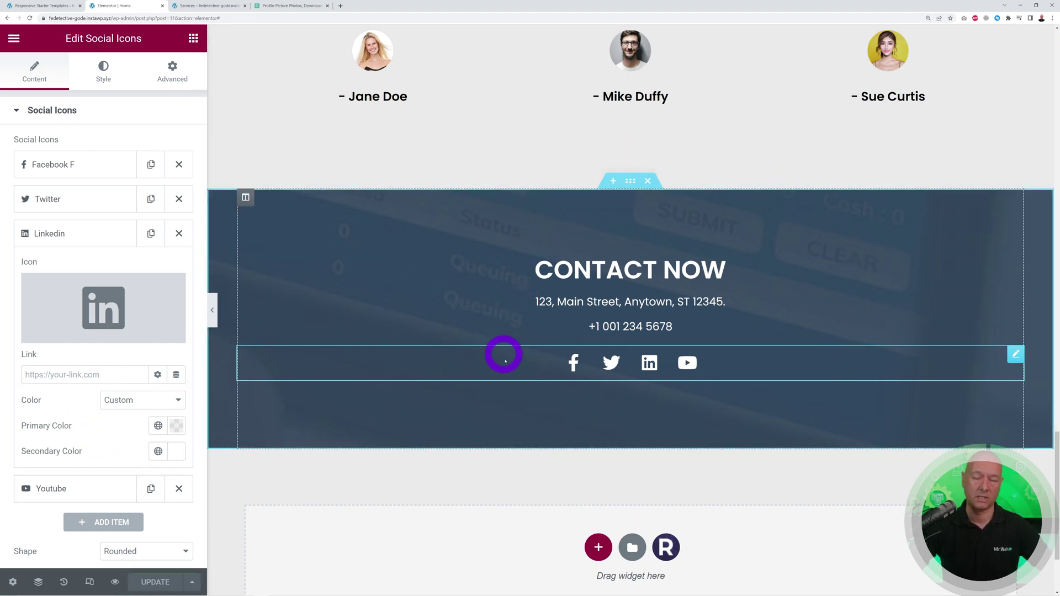
Step: Replace the Contact Now section's background image with the uploaded city park photo pexels-nancy-bourque-1209978.jpg
{"action": "left_click", "coordinate": [630, 180]}
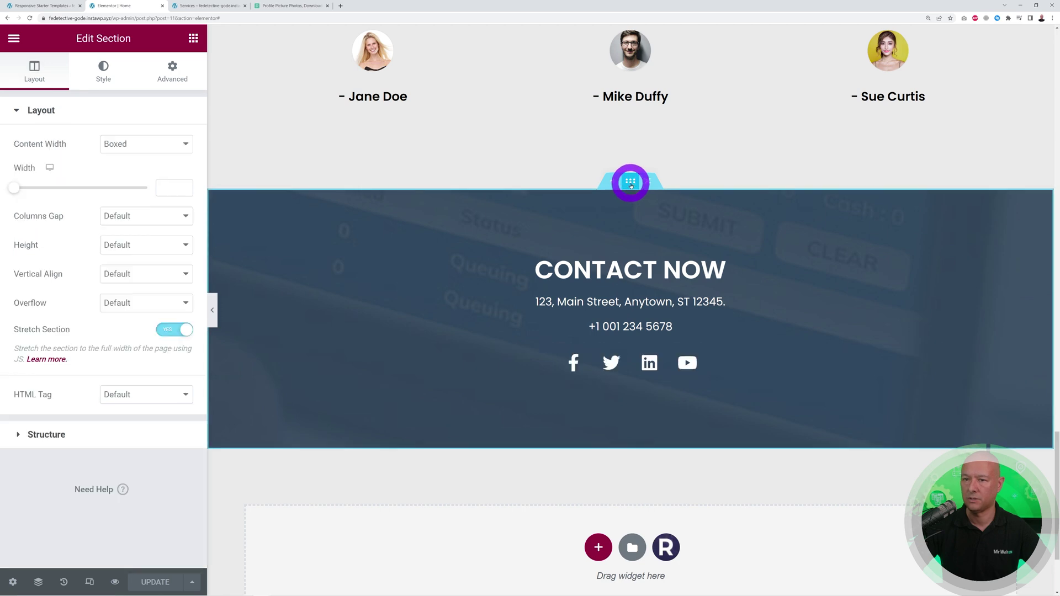
{"action": "left_click", "coordinate": [102, 75]}
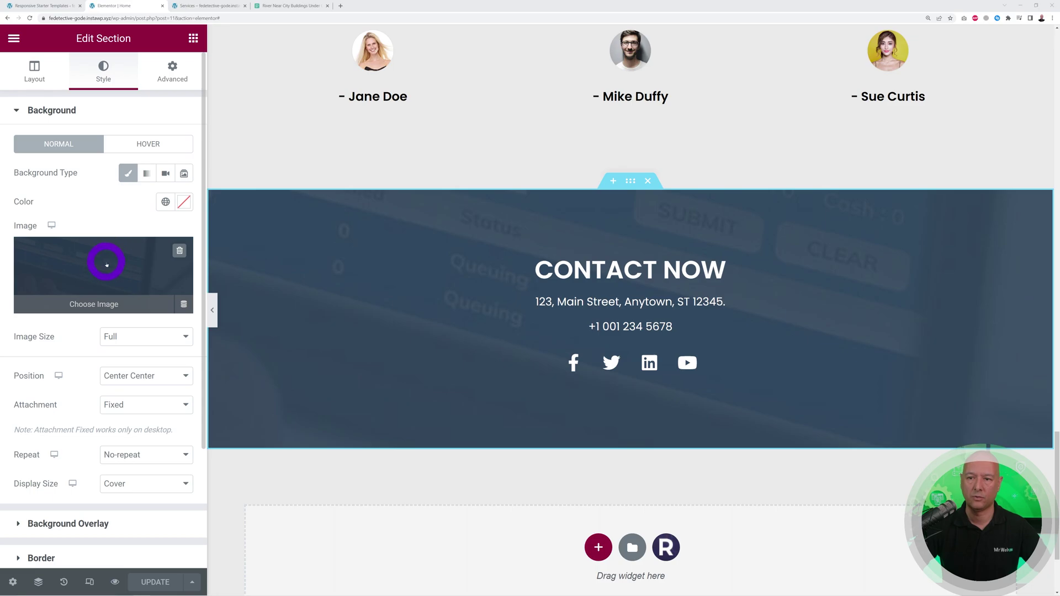
{"action": "left_click", "coordinate": [107, 264]}
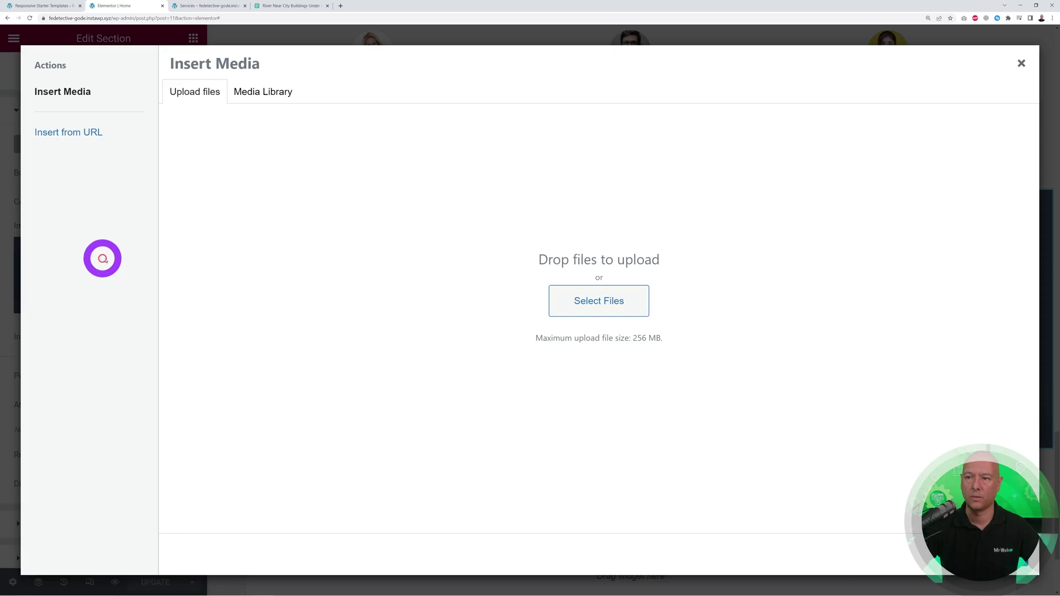
{"action": "left_click", "coordinate": [618, 313]}
{"action": "left_click", "coordinate": [163, 132]}
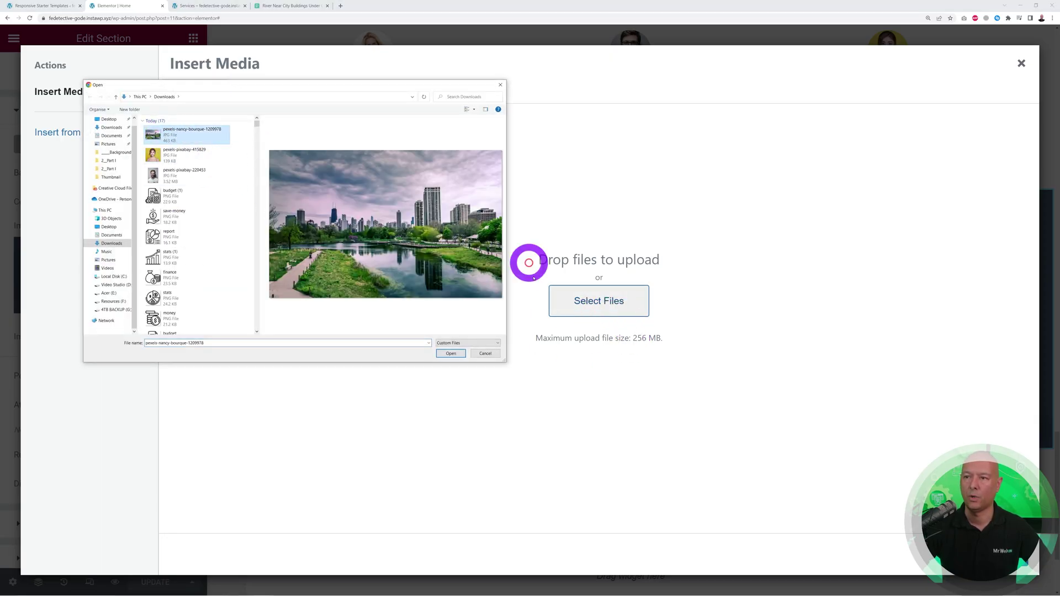
{"action": "left_click", "coordinate": [451, 354]}
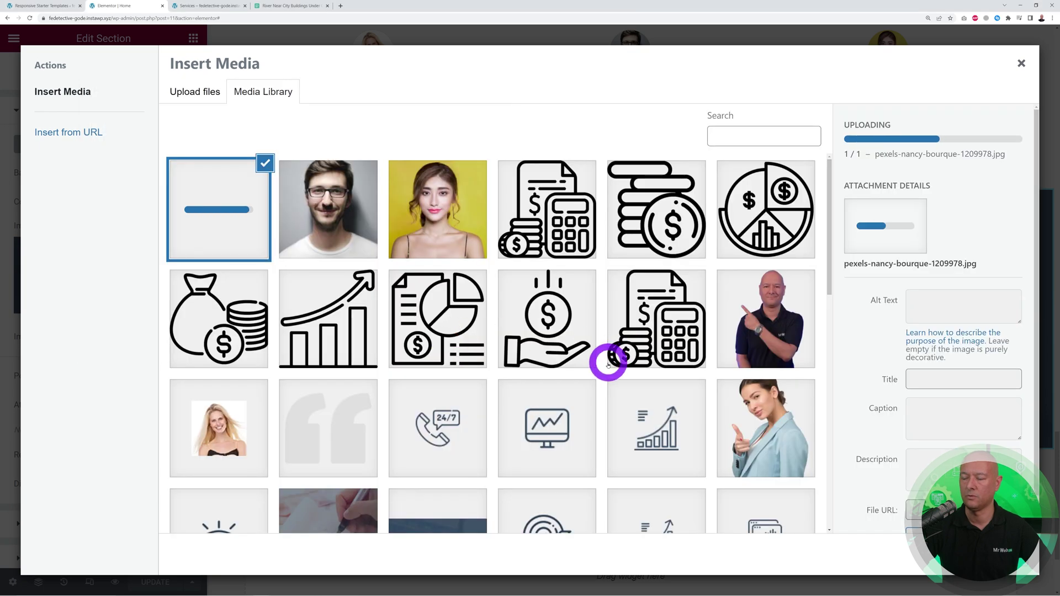
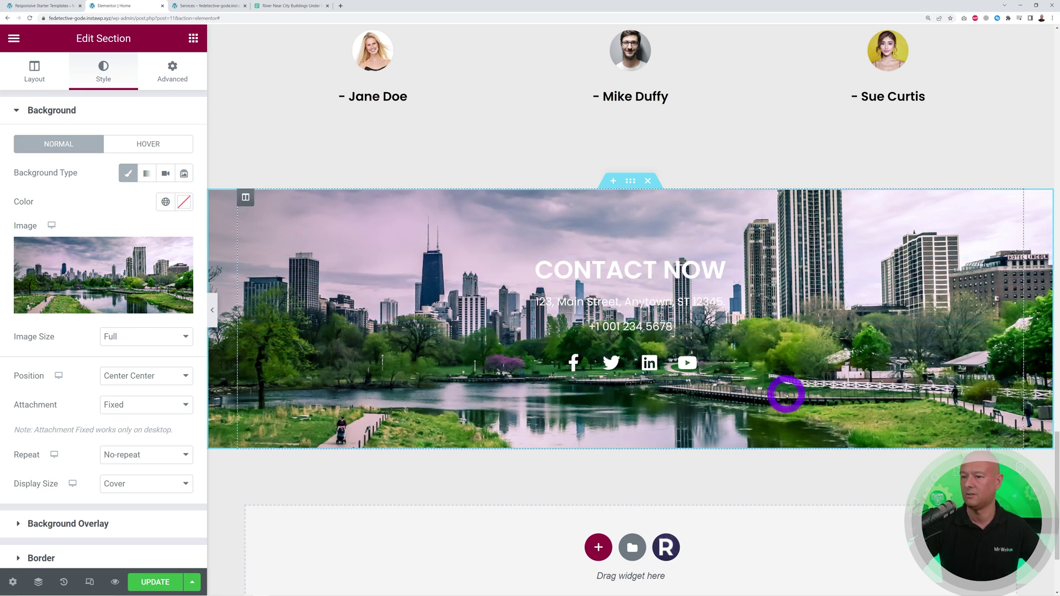
Step: Add a classic background overlay to the Contact Now section in dark brown (#3B2727)
{"action": "mouse_move", "coordinate": [78, 271]}
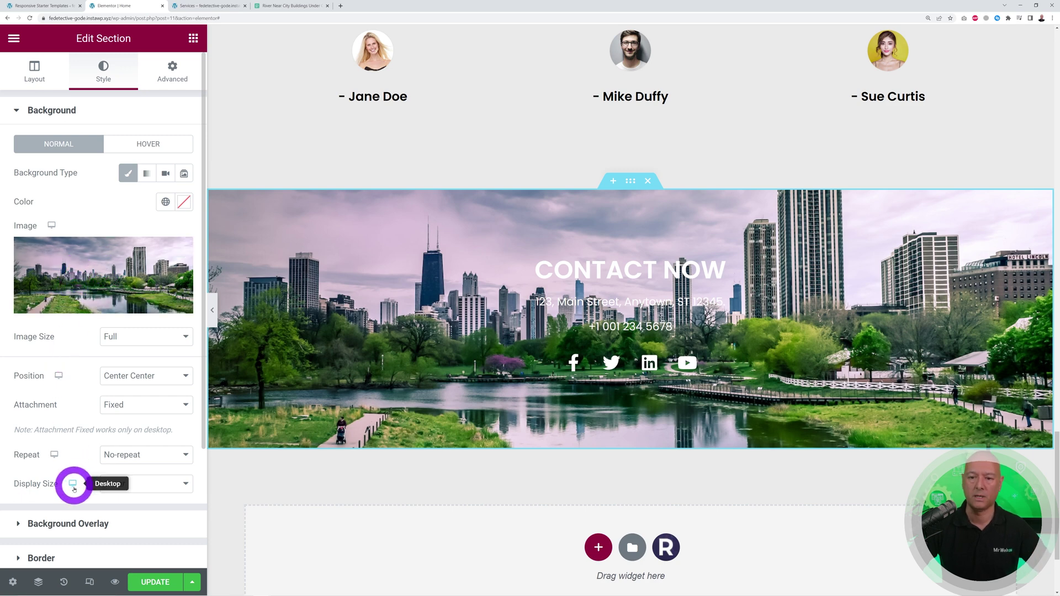
{"action": "left_click", "coordinate": [66, 524]}
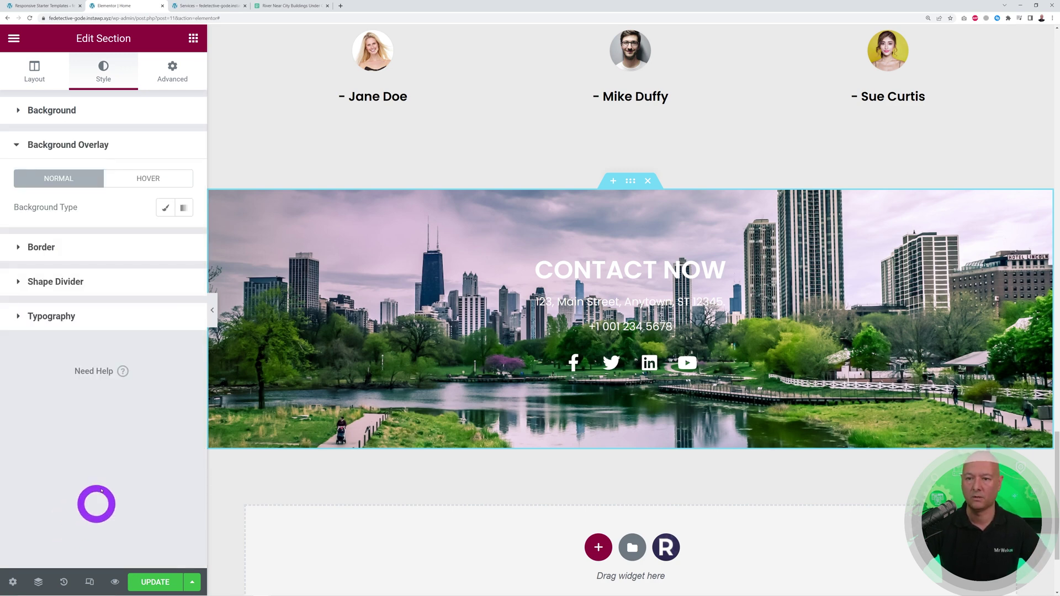
{"action": "left_click", "coordinate": [152, 214]}
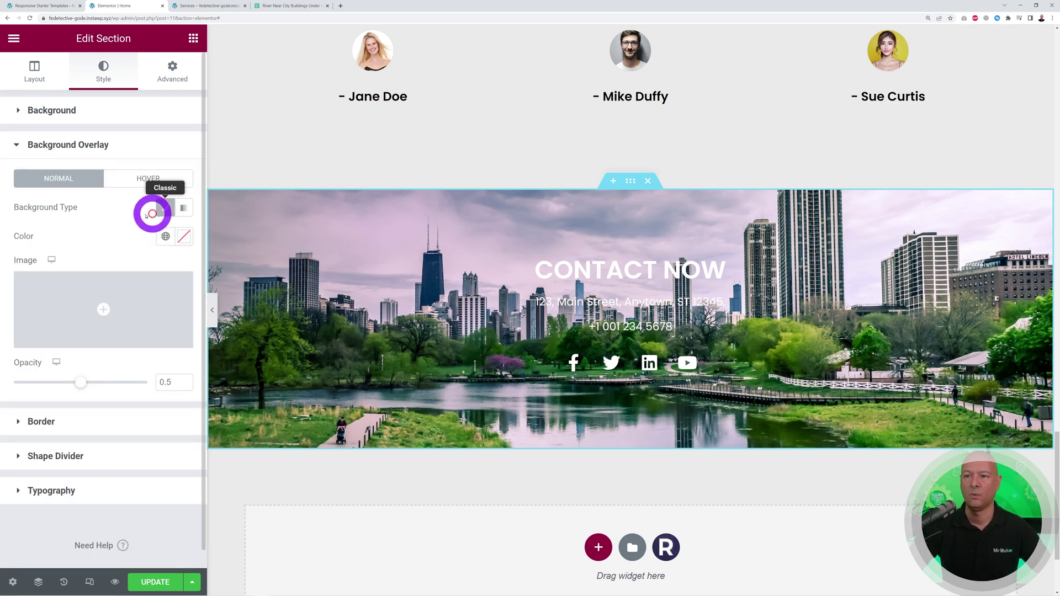
{"action": "left_click", "coordinate": [167, 239]}
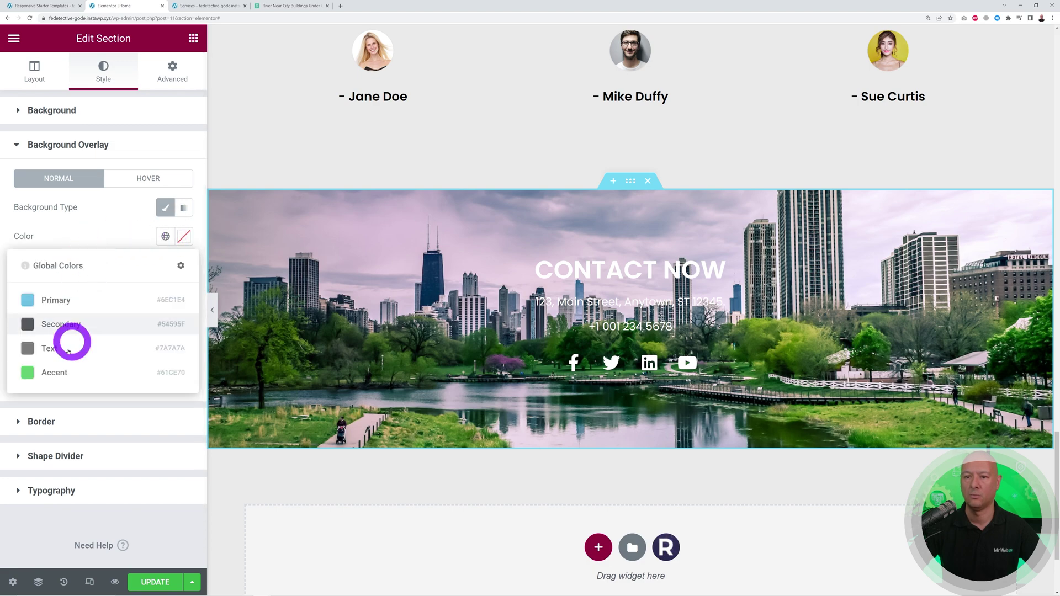
{"action": "left_click", "coordinate": [113, 225]}
{"action": "left_click", "coordinate": [188, 242]}
{"action": "left_click_drag", "start_coordinate": [87, 376], "coordinate": [82, 376]}
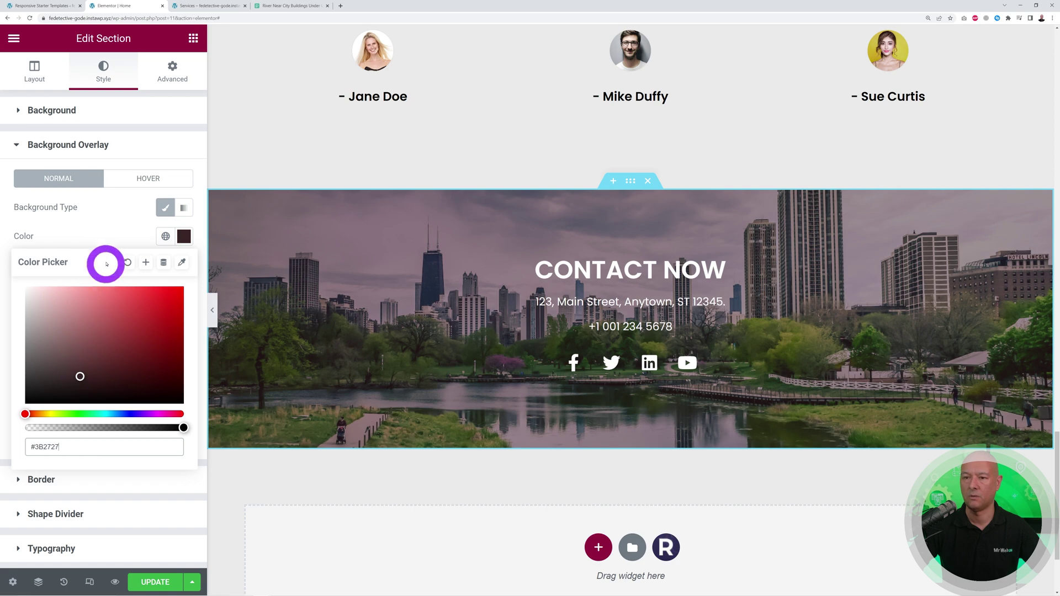
{"action": "left_click", "coordinate": [104, 234]}
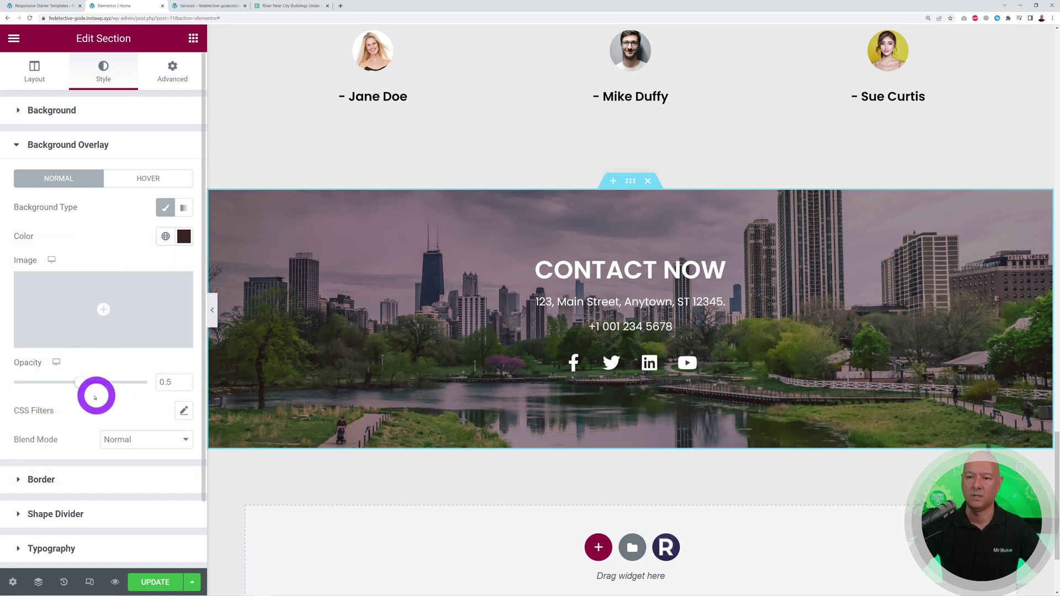
Step: Set the Contact Now background overlay's opacity to 0.62 and update the page
{"action": "left_click", "coordinate": [82, 384]}
{"action": "mouse_move", "coordinate": [82, 385]}
{"action": "left_mouse_down"}
{"action": "mouse_move", "coordinate": [194, 383]}
{"action": "mouse_move", "coordinate": [6, 390]}
{"action": "mouse_move", "coordinate": [89, 386]}
{"action": "left_mouse_up"}
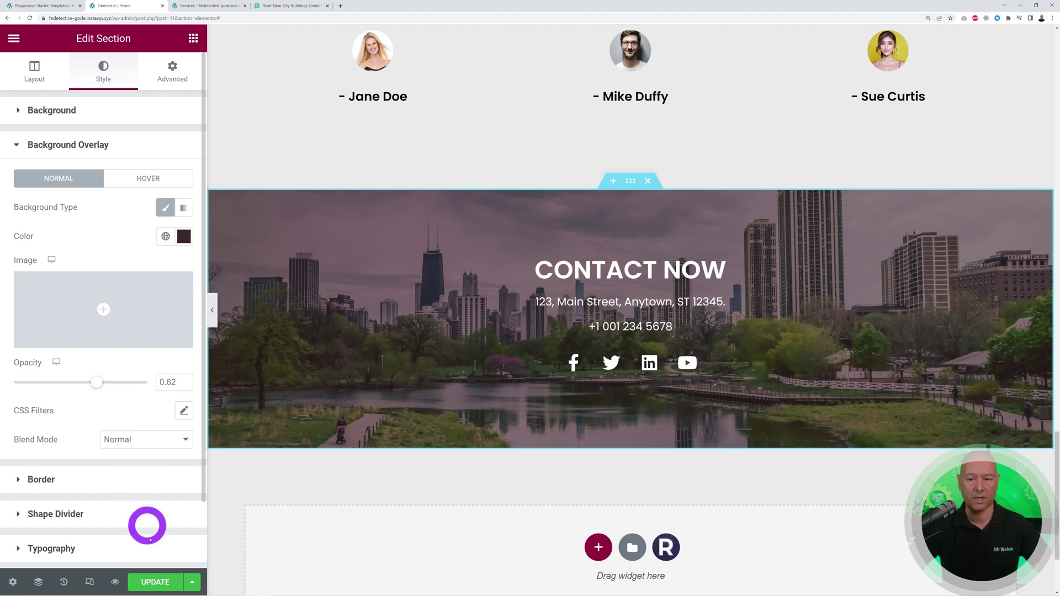
{"action": "left_click", "coordinate": [155, 582]}
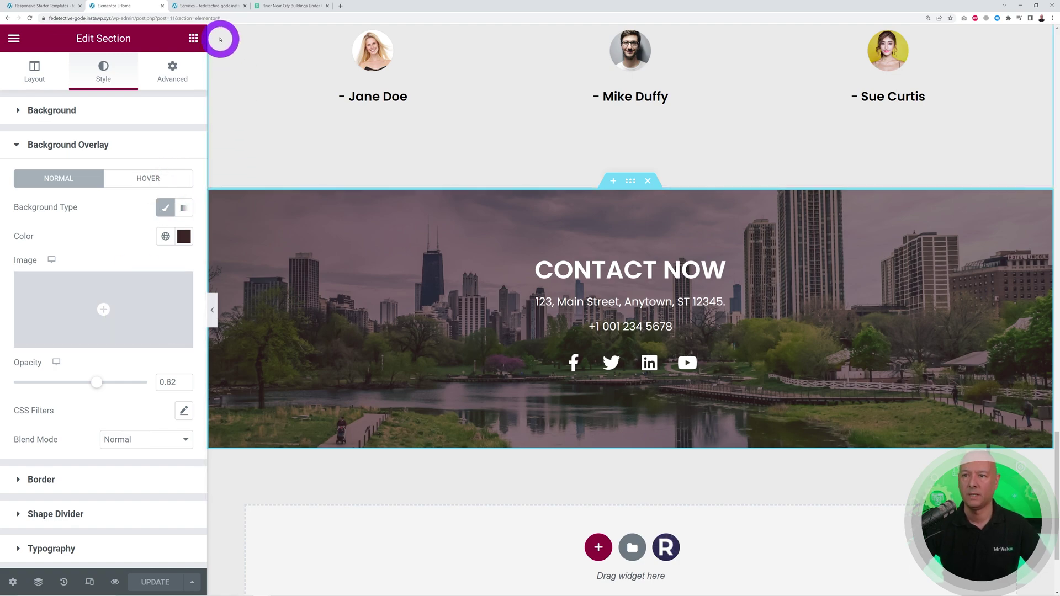
Step: Load the live Home page in the Services browser tab and review its sections down to Contact Now and the footer
{"action": "left_click", "coordinate": [213, 6]}
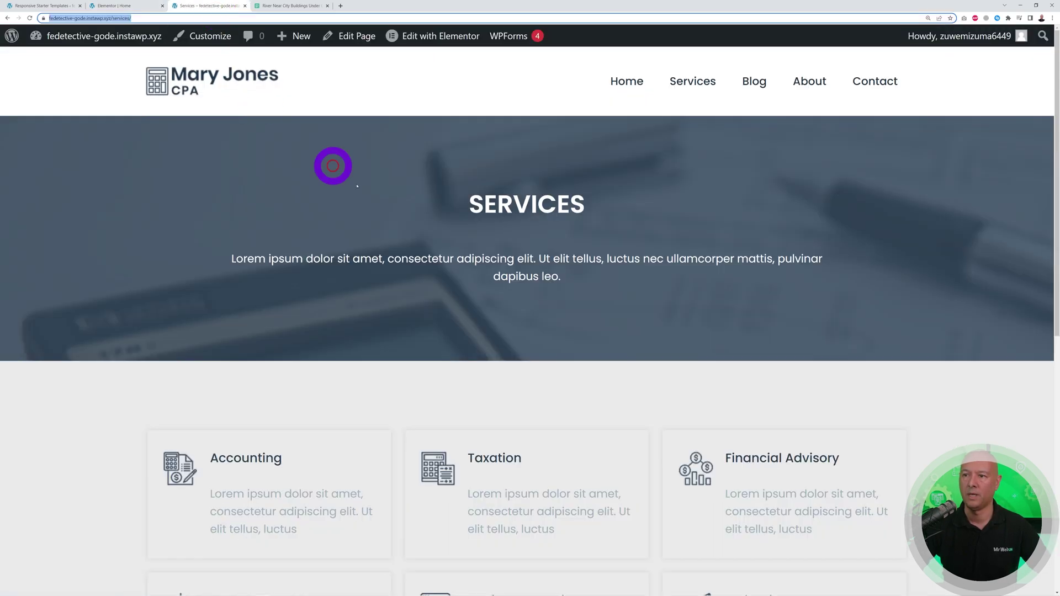
{"action": "left_click", "coordinate": [201, 86]}
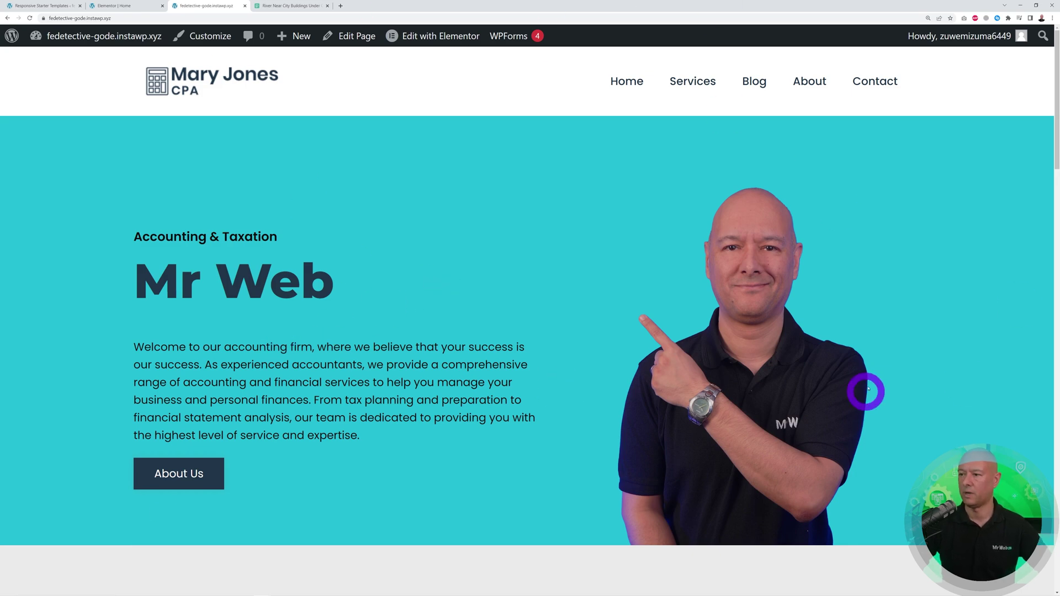
{"action": "scroll", "coordinate": [864, 393], "scroll_direction": "down", "scroll_amount": 9}
{"action": "scroll", "coordinate": [909, 372], "scroll_direction": "down", "scroll_amount": 8}
{"action": "scroll", "coordinate": [999, 421], "scroll_direction": "down", "scroll_amount": 3}
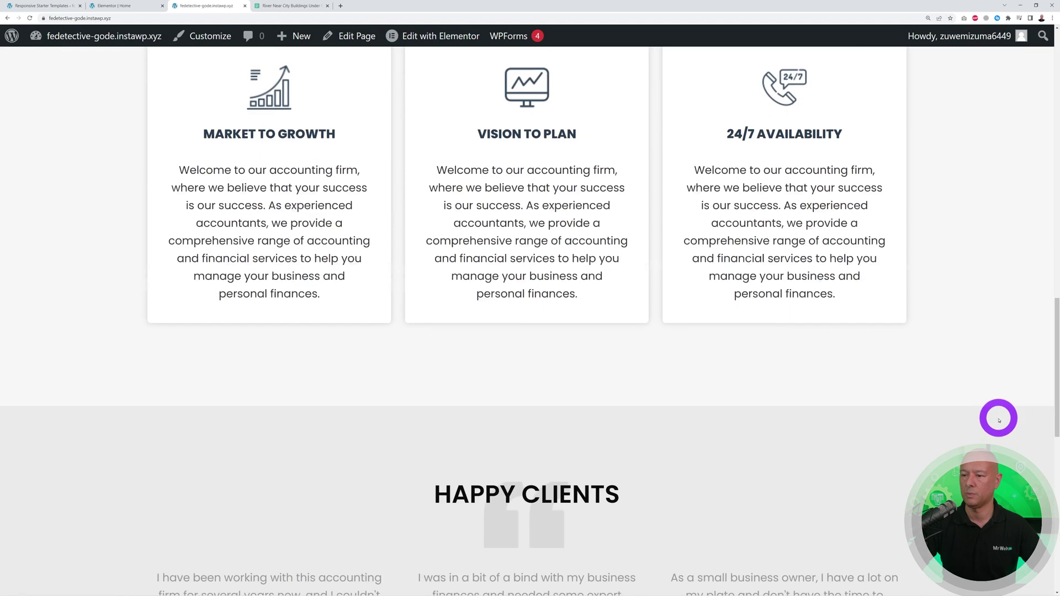
{"action": "scroll", "coordinate": [997, 419], "scroll_direction": "down", "scroll_amount": 4}
{"action": "scroll", "coordinate": [996, 467], "scroll_direction": "down", "scroll_amount": 6}
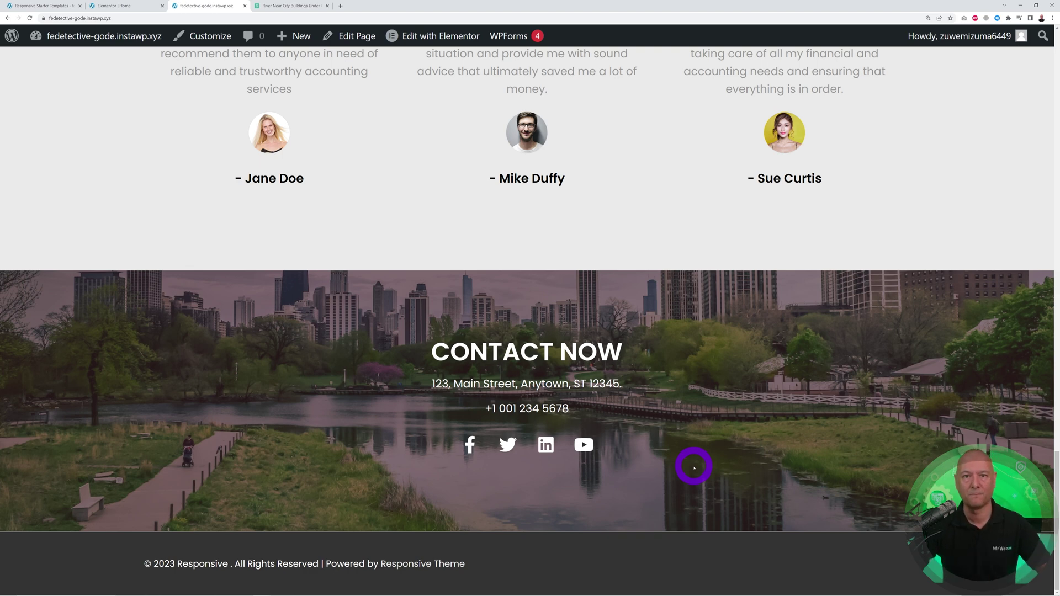
Step: Switch to the dashboard tab, show the list of pages and open the Contact page for editing in Elementor
{"action": "scroll", "coordinate": [814, 414], "scroll_direction": "up", "scroll_amount": 15}
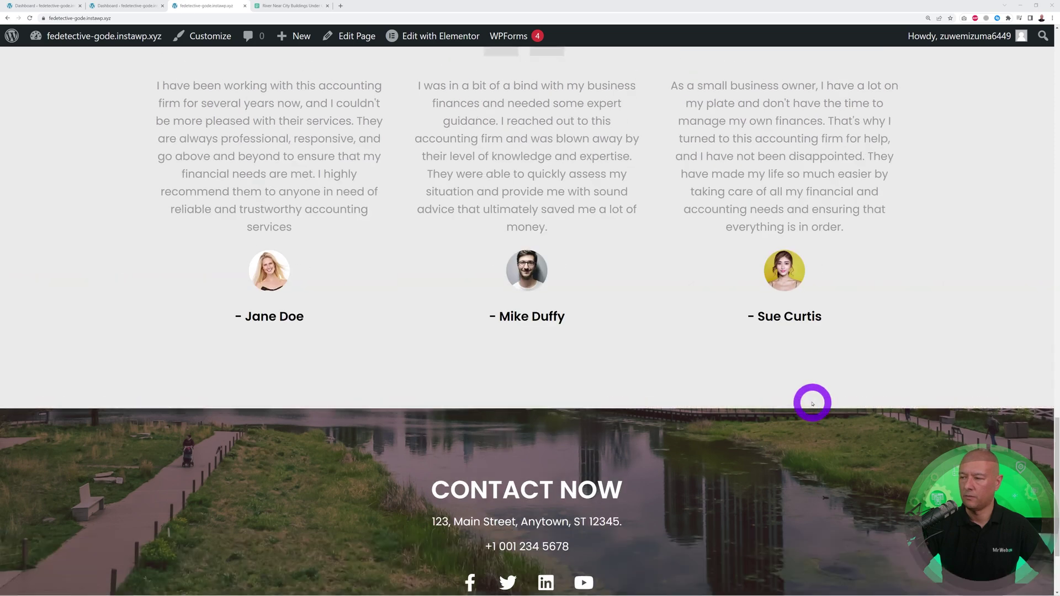
{"action": "scroll", "coordinate": [809, 401], "scroll_direction": "up", "scroll_amount": 8}
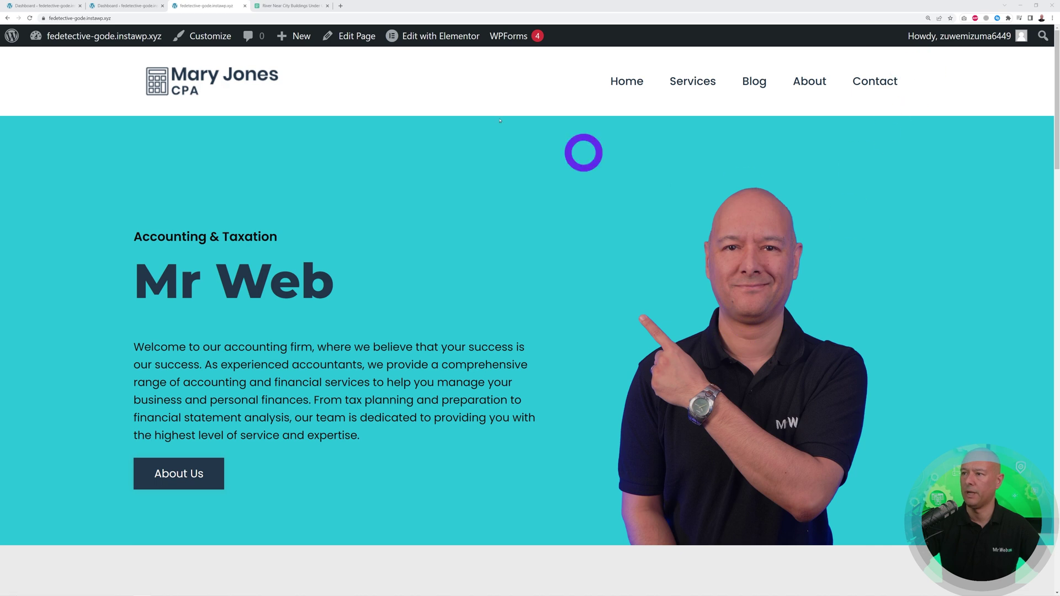
{"action": "left_click", "coordinate": [116, 6]}
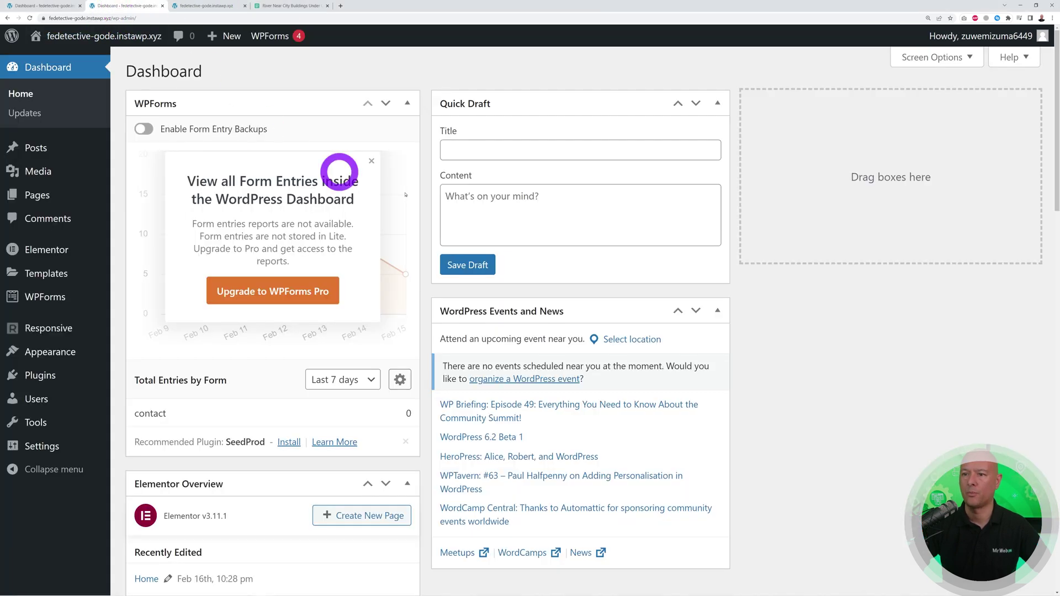
{"action": "mouse_move", "coordinate": [34, 197]}
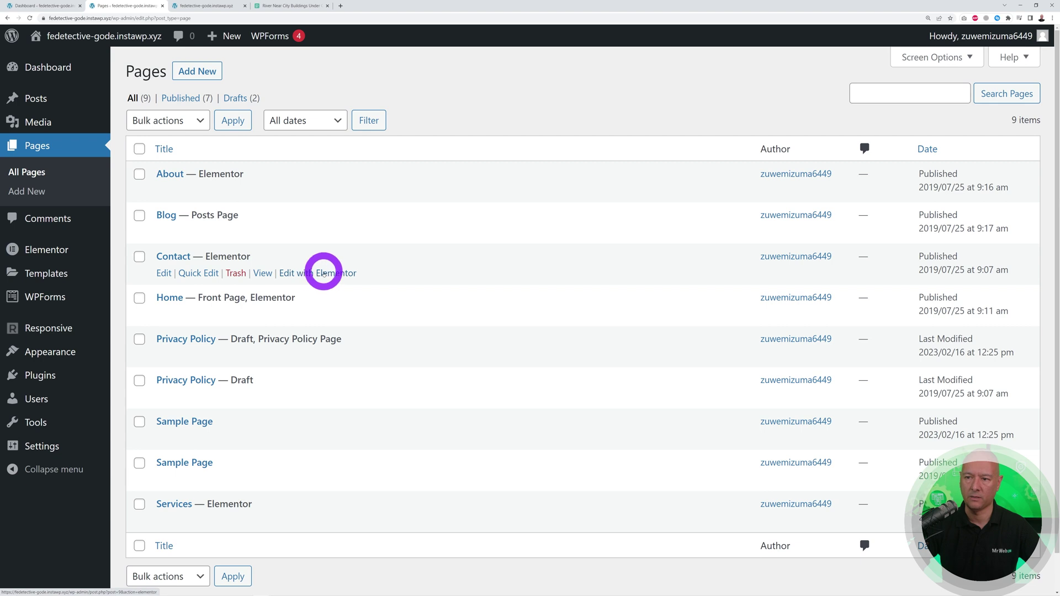
{"action": "left_click", "coordinate": [326, 273]}
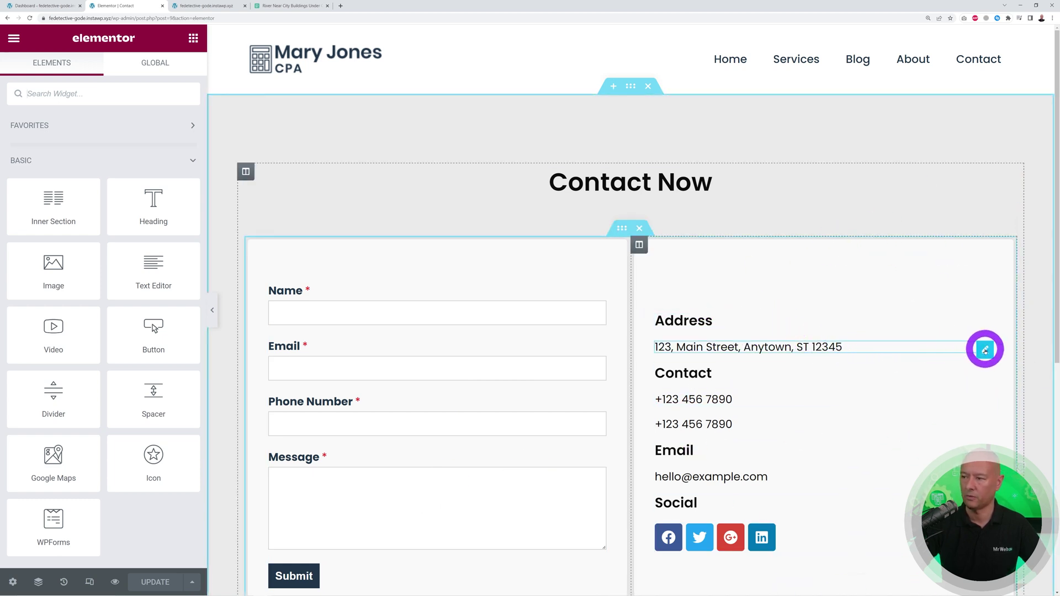
Step: Open the address, phone and email headings beside the contact form in turn to view their editable title text
{"action": "left_click", "coordinate": [985, 350]}
{"action": "left_click_drag", "start_coordinate": [33, 161], "coordinate": [142, 164]}
{"action": "left_click", "coordinate": [142, 161]}
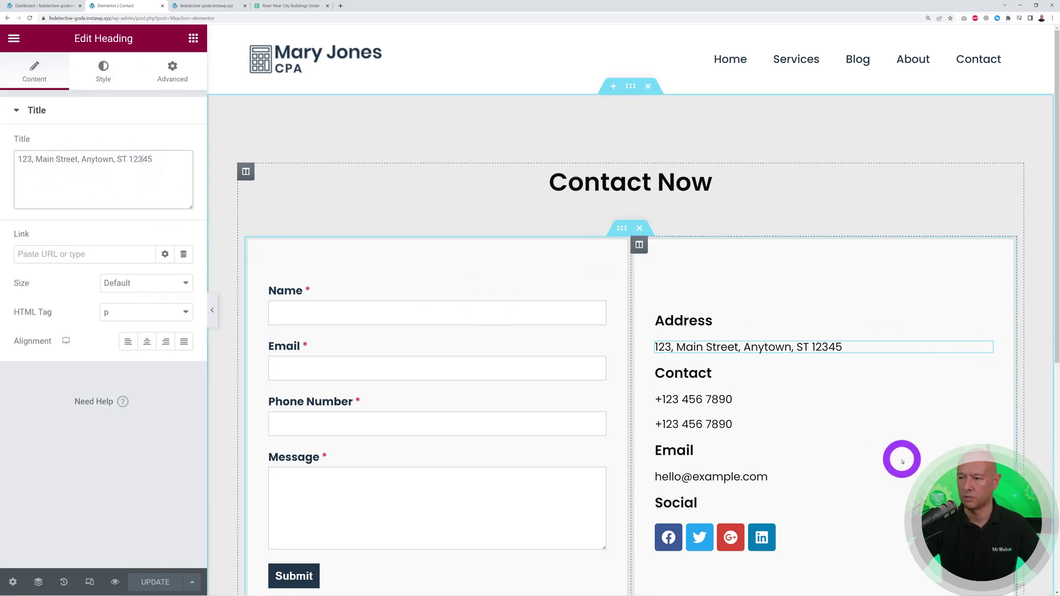
{"action": "scroll", "coordinate": [927, 284], "scroll_direction": "down", "scroll_amount": 1}
{"action": "left_click", "coordinate": [985, 331]}
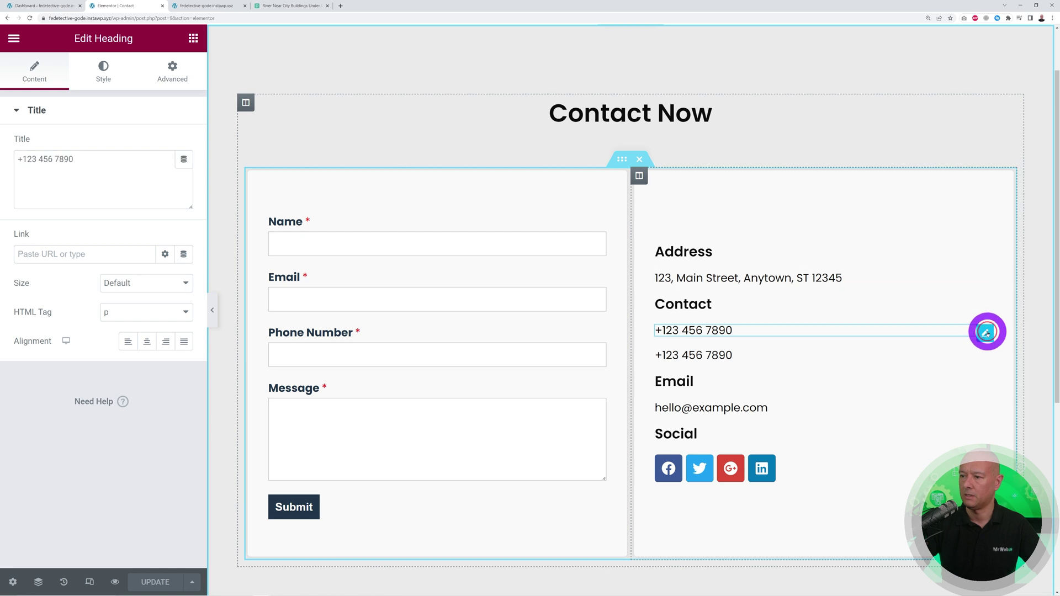
{"action": "left_click", "coordinate": [984, 355]}
{"action": "left_click", "coordinate": [986, 411]}
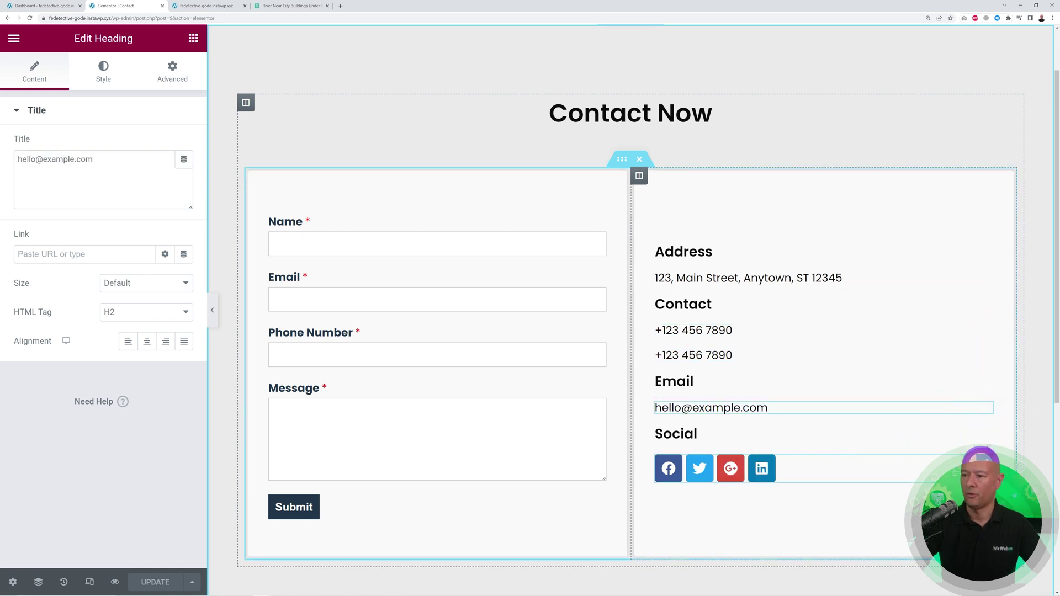
Step: Remove Google Plus from the Contact page's social icons and add a YouTube icon, checking the LinkedIn and Twitter entries' link settings
{"action": "left_click", "coordinate": [986, 459]}
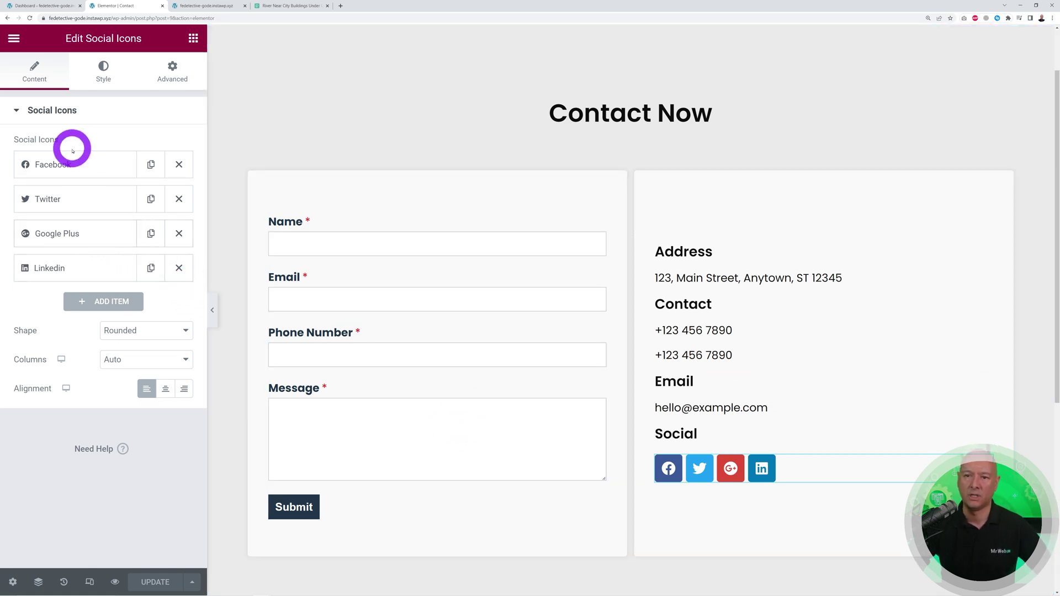
{"action": "left_click", "coordinate": [179, 234]}
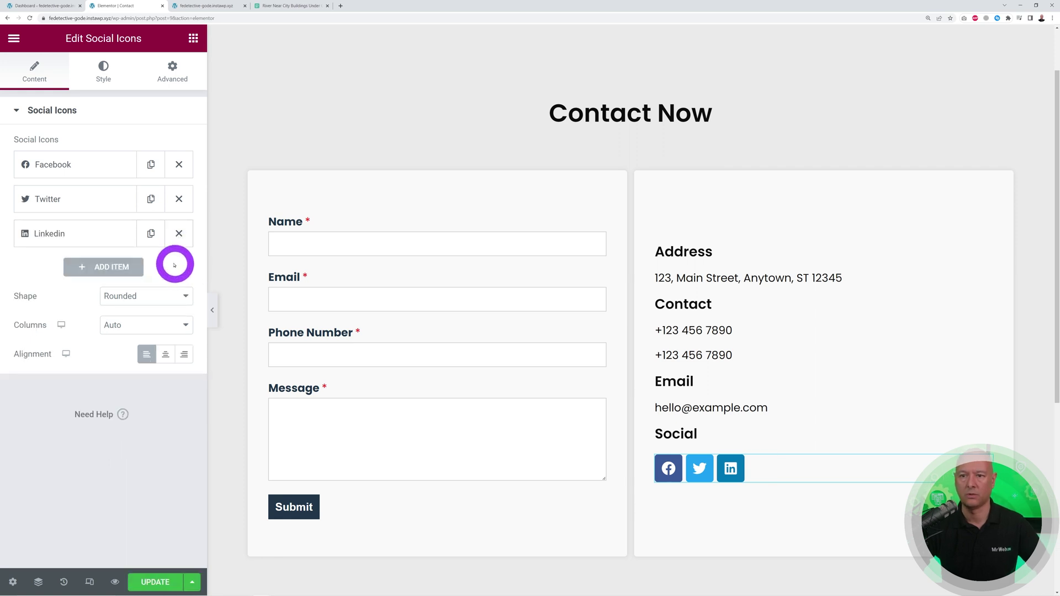
{"action": "left_click", "coordinate": [113, 267]}
{"action": "left_click", "coordinate": [104, 316]}
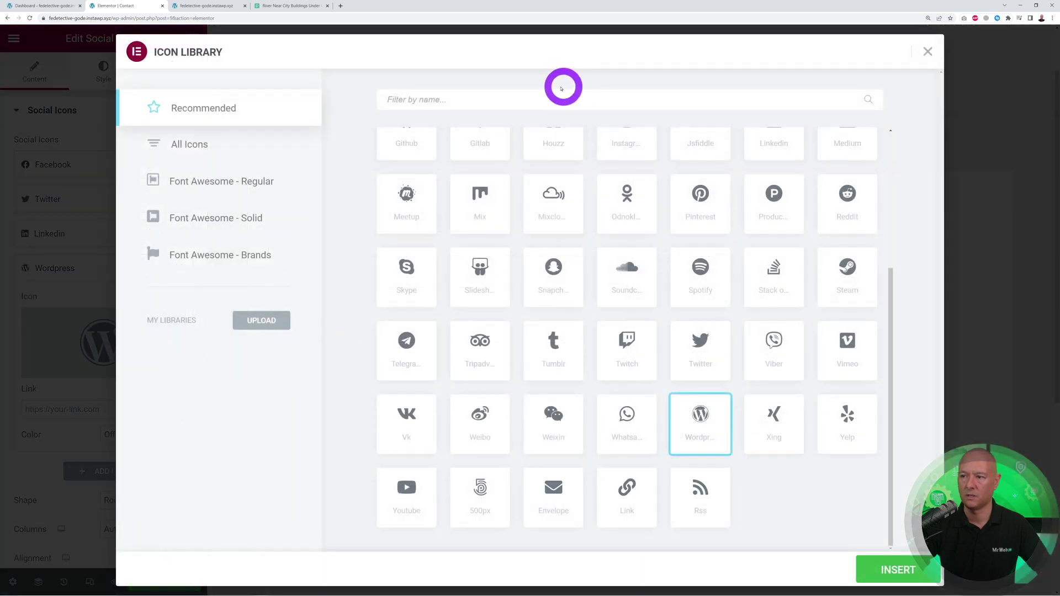
{"action": "left_click", "coordinate": [510, 100]}
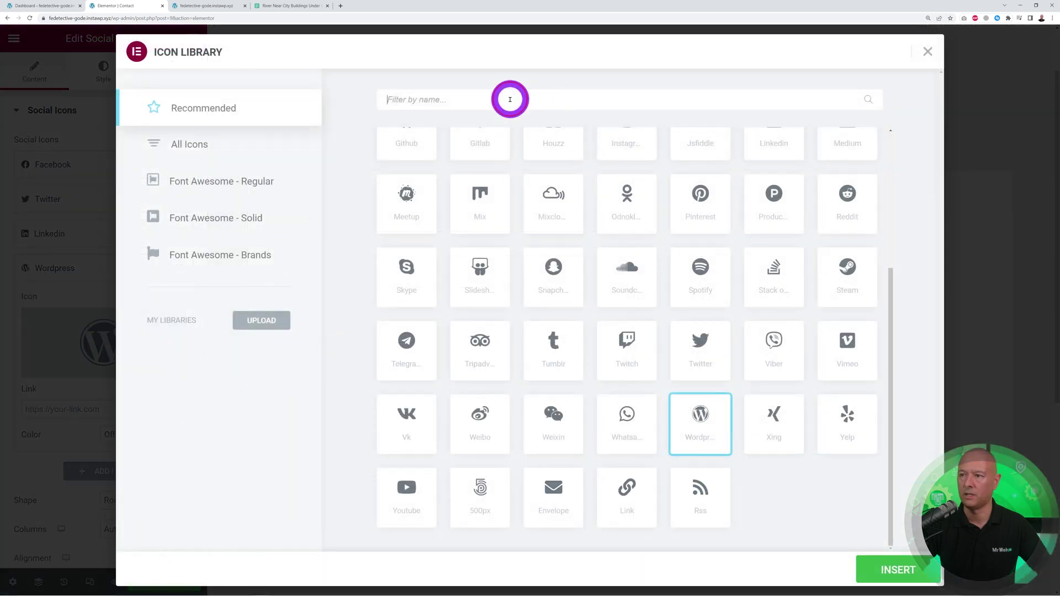
{"action": "type", "text": "youtu"}
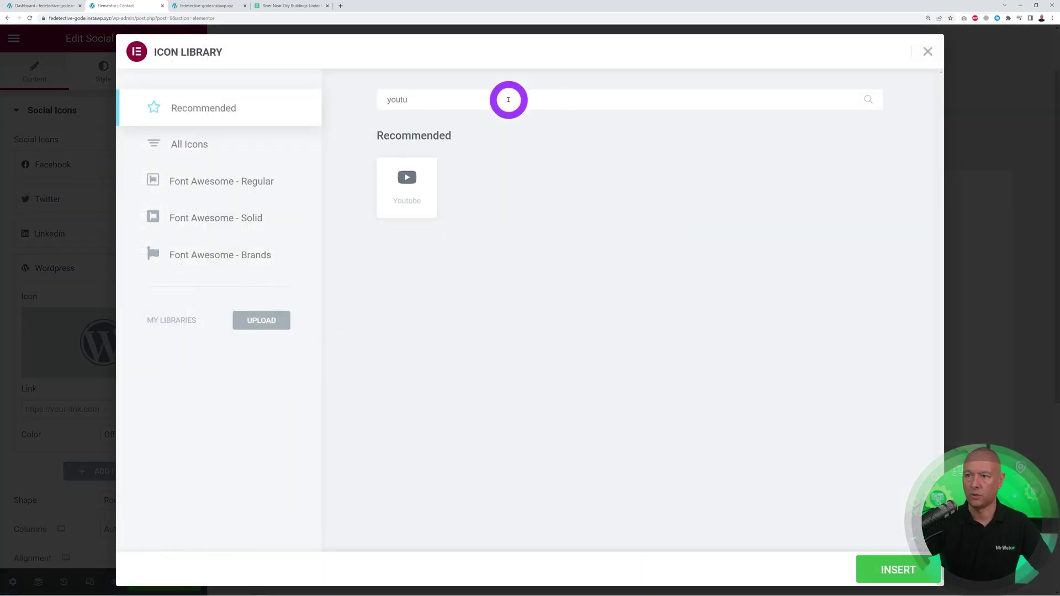
{"action": "left_click", "coordinate": [421, 190]}
{"action": "left_click", "coordinate": [859, 563]}
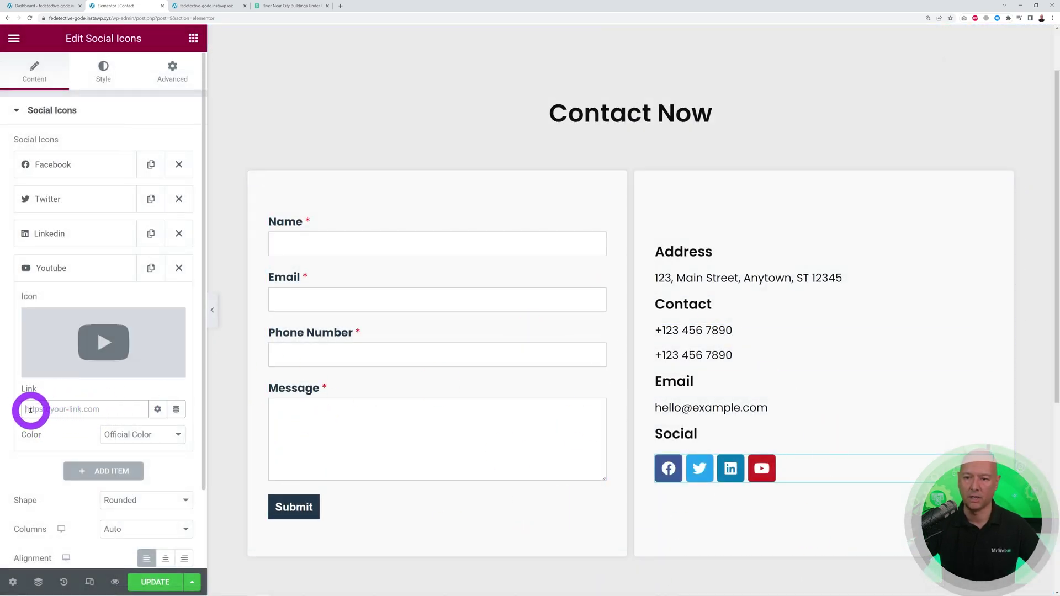
{"action": "left_click", "coordinate": [44, 233]}
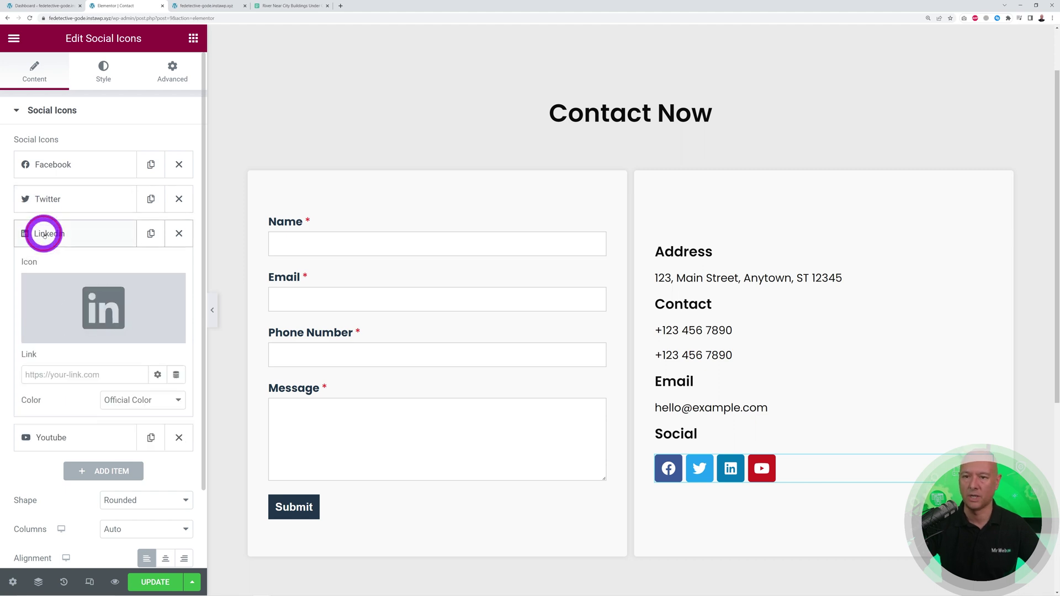
{"action": "left_click", "coordinate": [48, 202]}
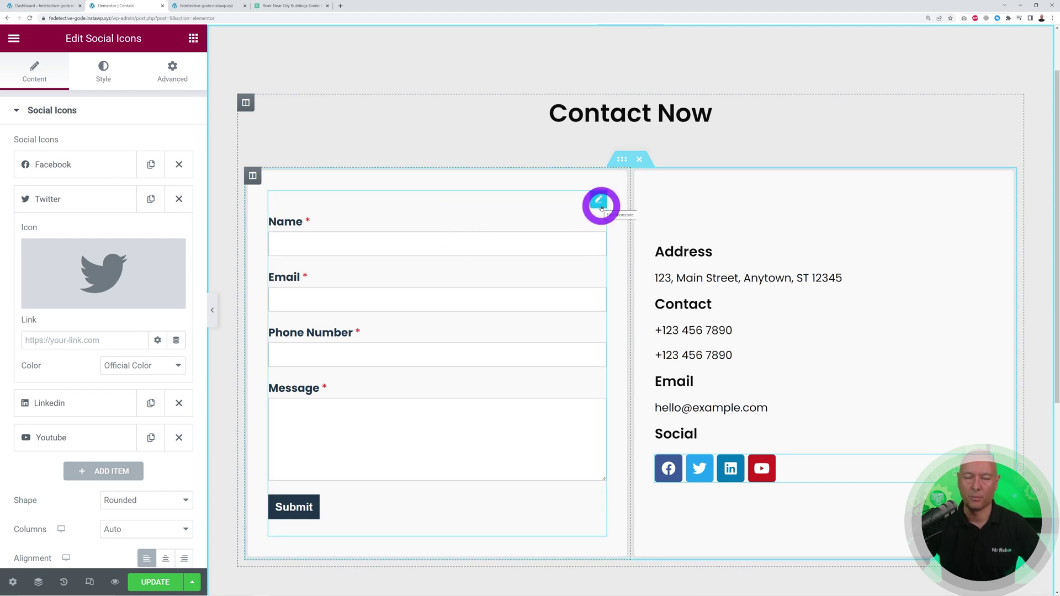
Step: Open the contact form's Shortcode widget and examine the WPForms shortcode it uses
{"action": "left_click", "coordinate": [599, 203]}
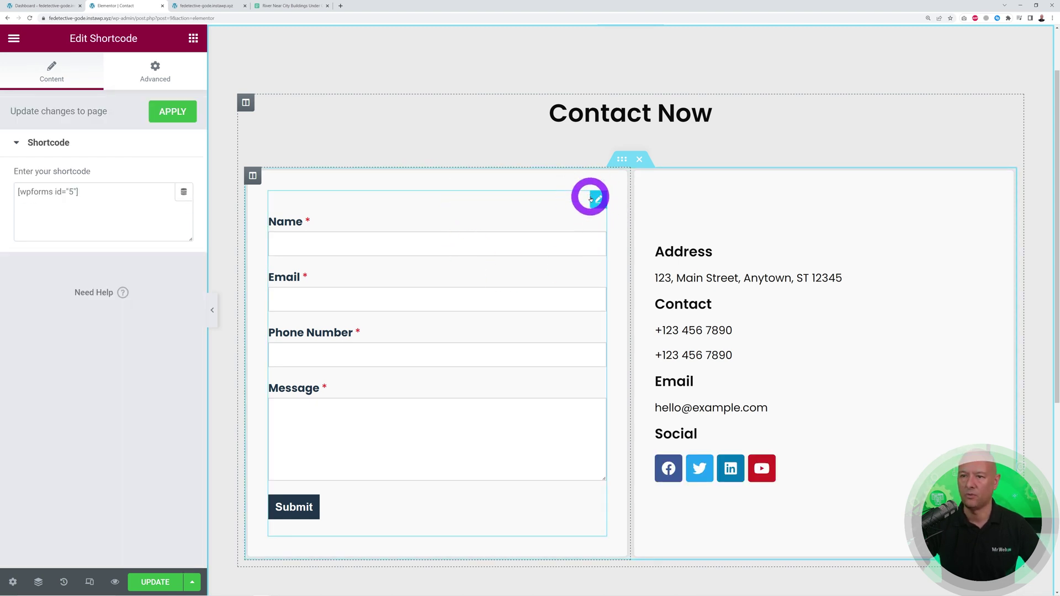
{"action": "left_click", "coordinate": [19, 192]}
{"action": "left_click_drag", "start_coordinate": [19, 192], "coordinate": [92, 212]}
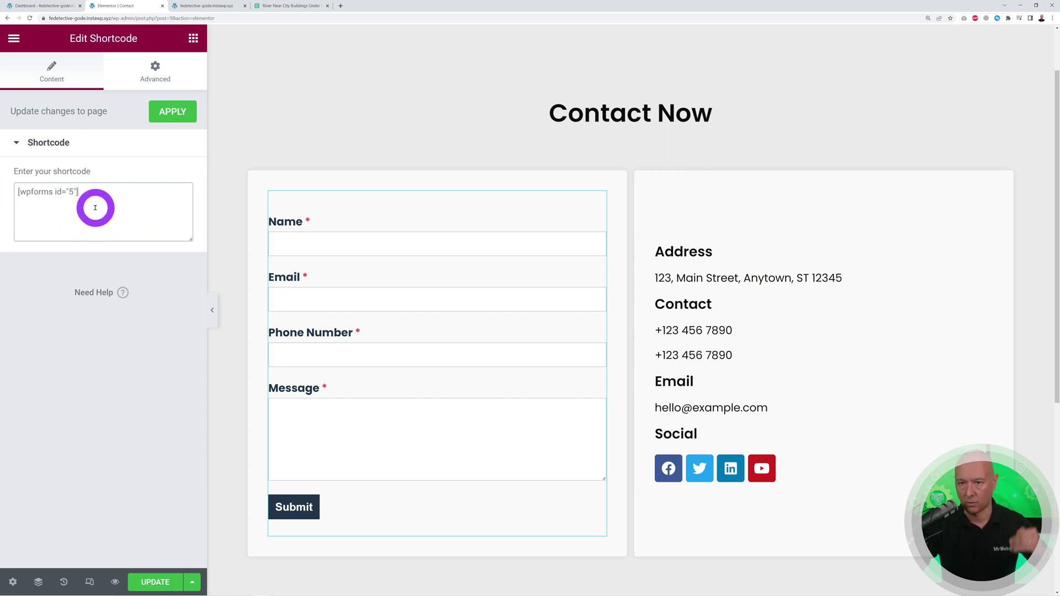
Step: Show the WPForms forms list in the dashboard tab, compare its shortcode with the Contact page's, and open the contact form for editing
{"action": "left_click", "coordinate": [48, 6]}
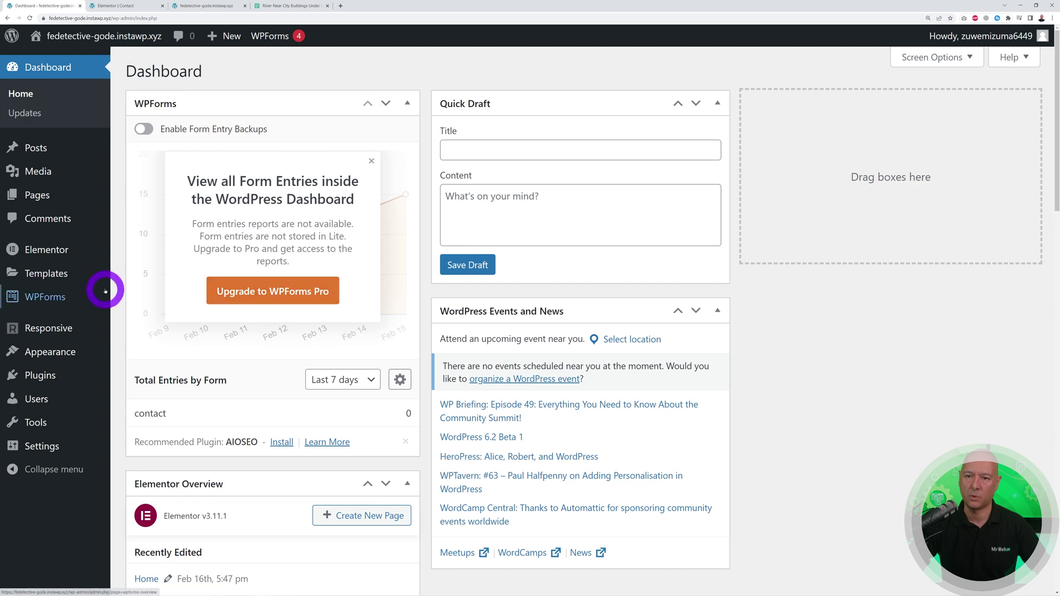
{"action": "mouse_move", "coordinate": [70, 311]}
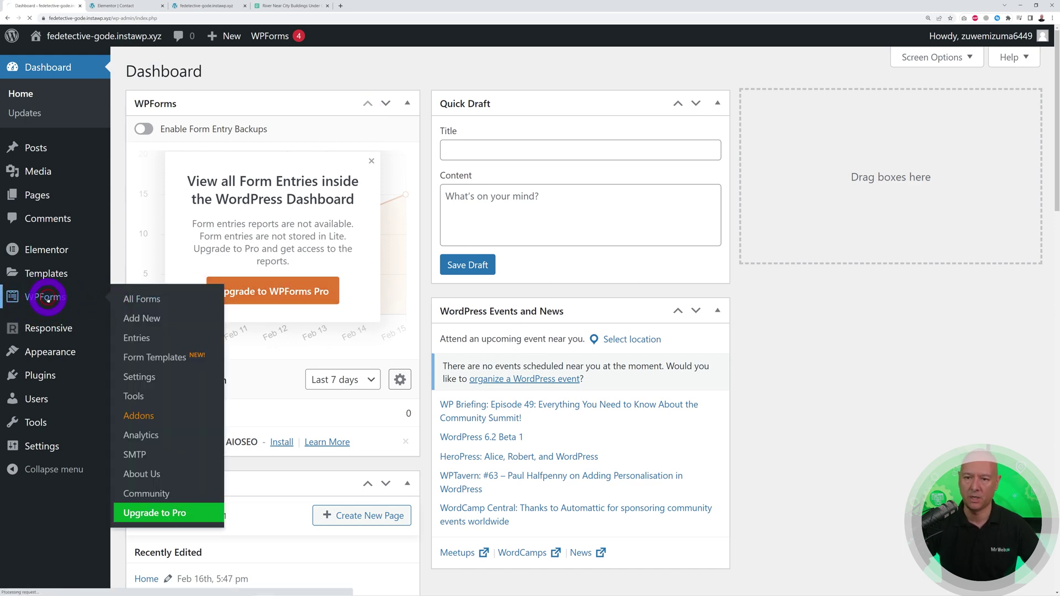
{"action": "left_click", "coordinate": [48, 299]}
{"action": "mouse_move", "coordinate": [218, 428]}
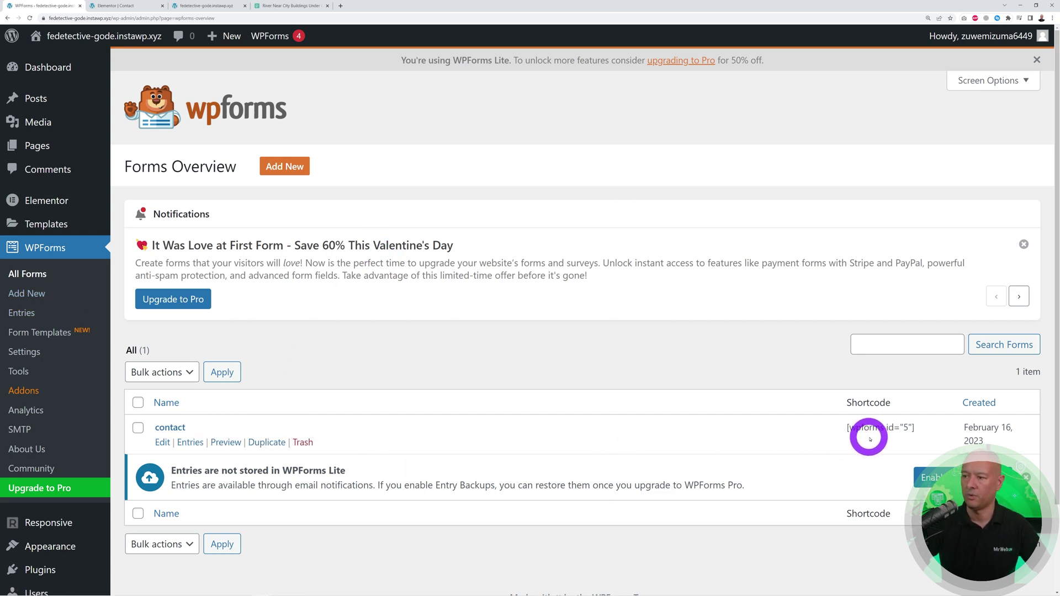
{"action": "left_click", "coordinate": [128, 5]}
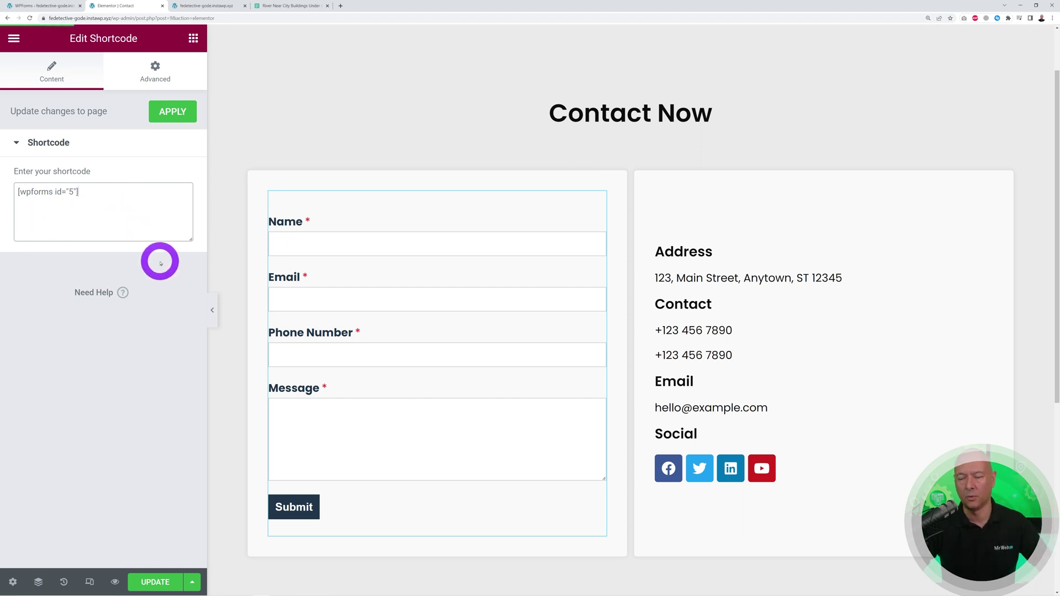
{"action": "left_click", "coordinate": [45, 6]}
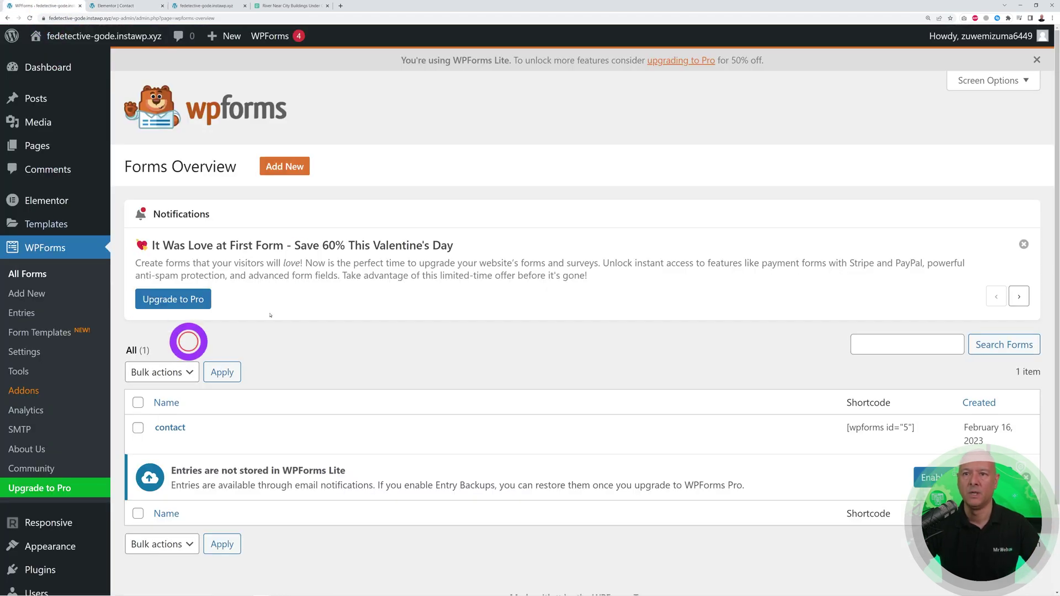
{"action": "left_click", "coordinate": [179, 428]}
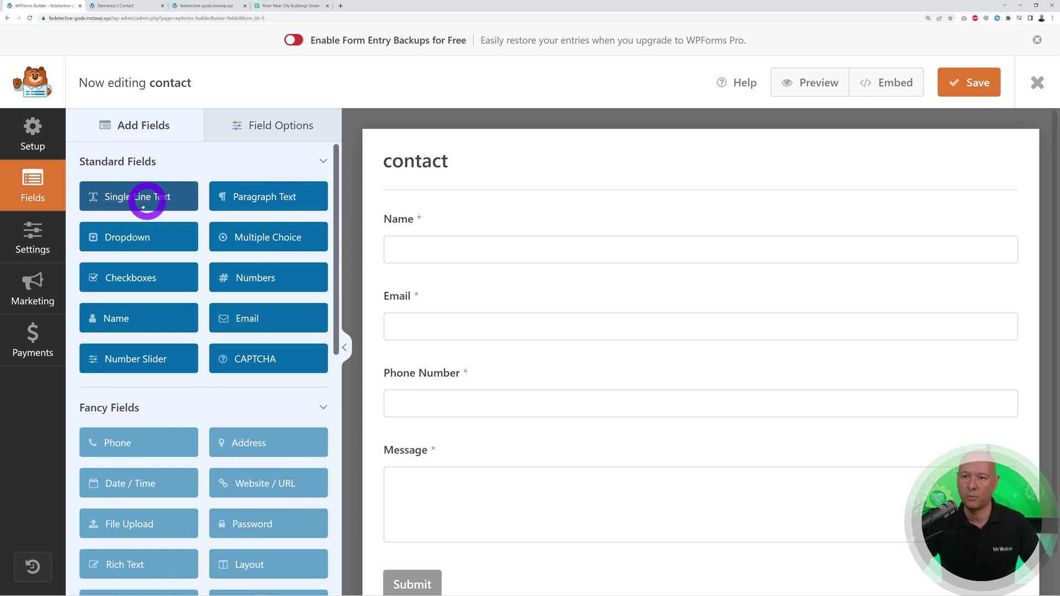
Step: Add a Single Line Text field to the contact form between Phone Number and Message
{"action": "left_click_drag", "start_coordinate": [164, 208], "coordinate": [447, 447]}
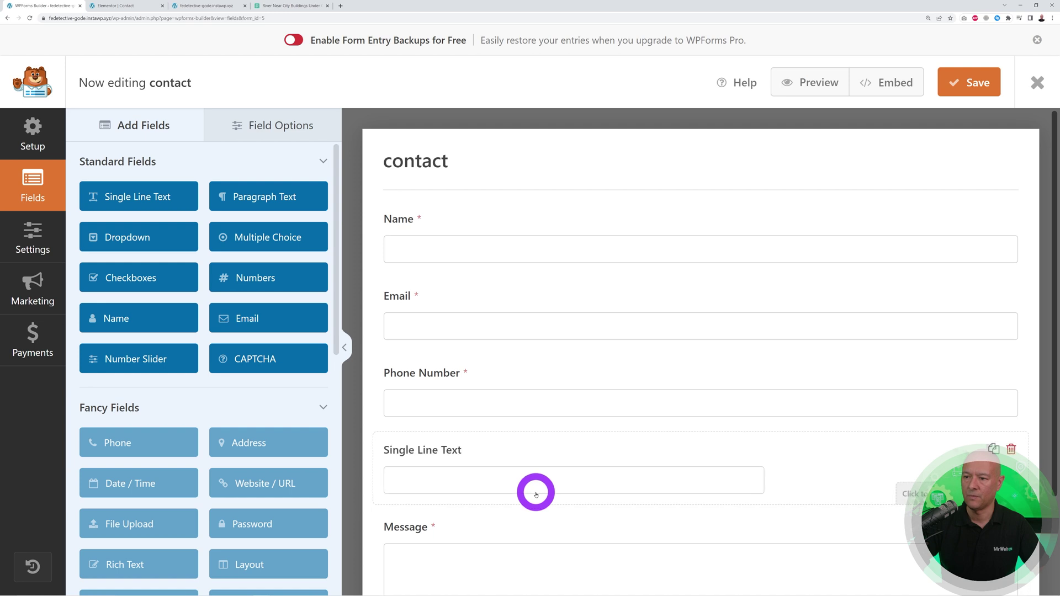
{"action": "scroll", "coordinate": [536, 493], "scroll_direction": "down", "scroll_amount": 1}
{"action": "scroll", "coordinate": [466, 430], "scroll_direction": "down", "scroll_amount": 1}
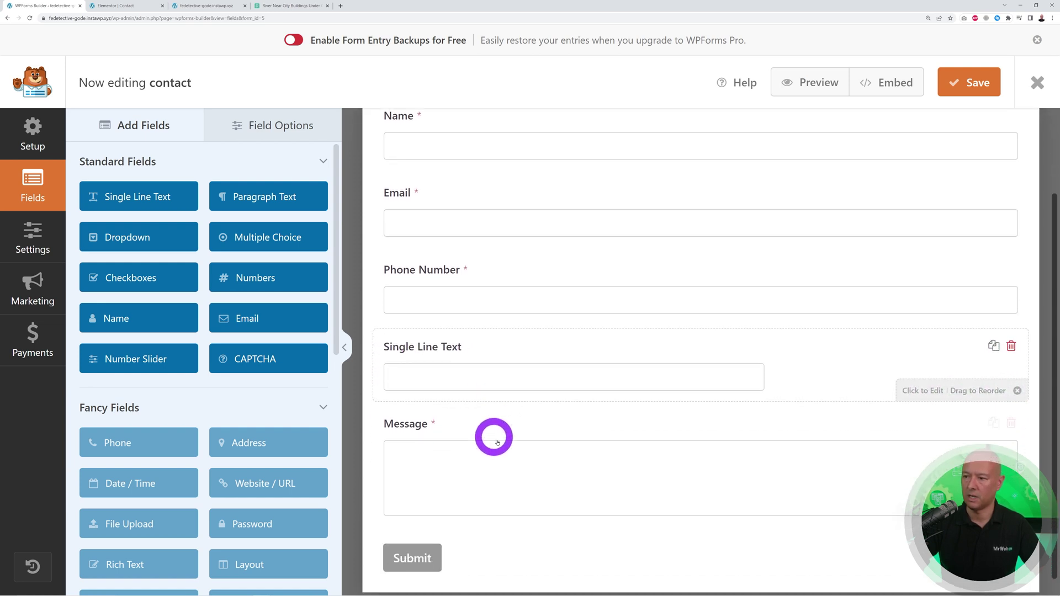
Step: Label the new single line text field "Custom Field" and make it required
{"action": "left_click", "coordinate": [452, 346]}
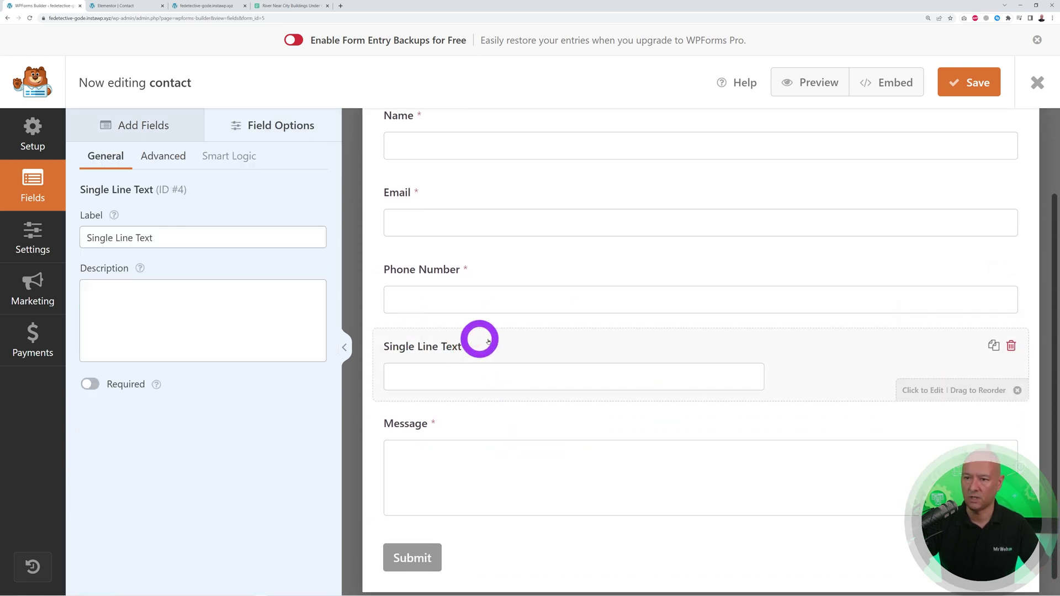
{"action": "left_click_drag", "start_coordinate": [157, 237], "coordinate": [51, 234]}
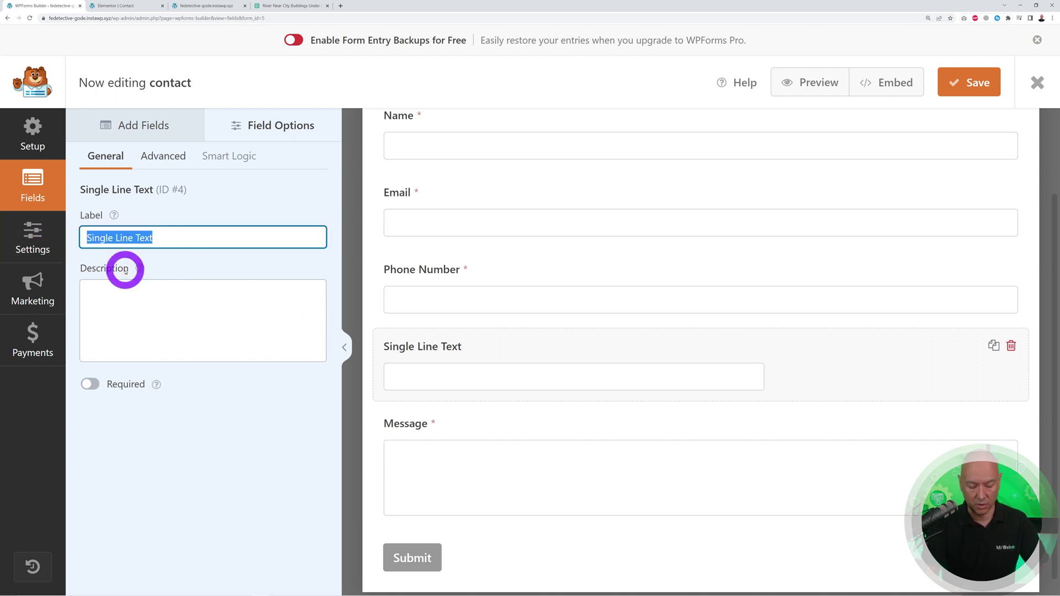
{"action": "type", "text": "Custom Field"}
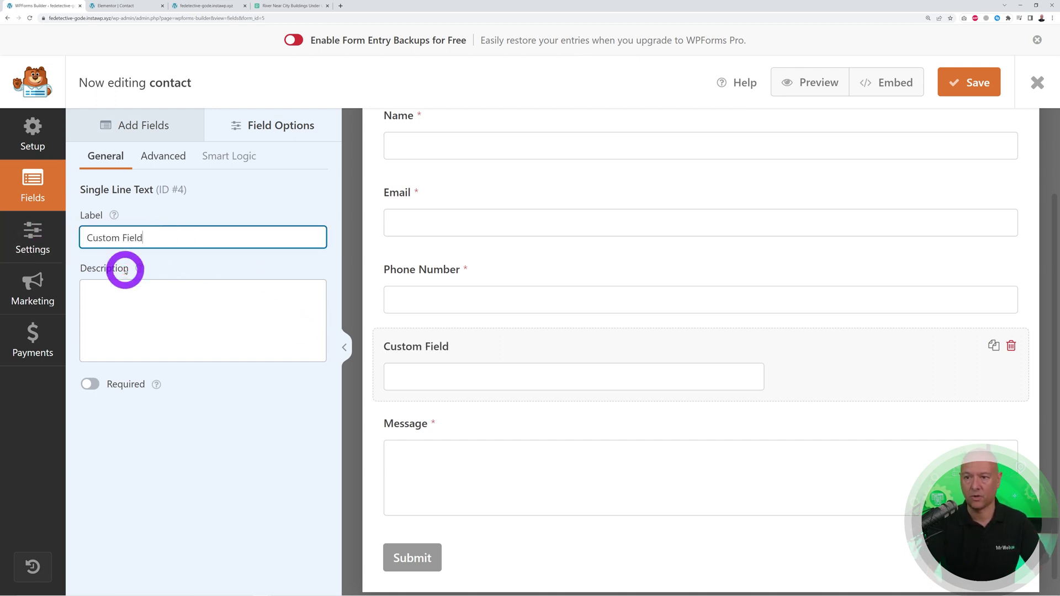
{"action": "left_click", "coordinate": [117, 314]}
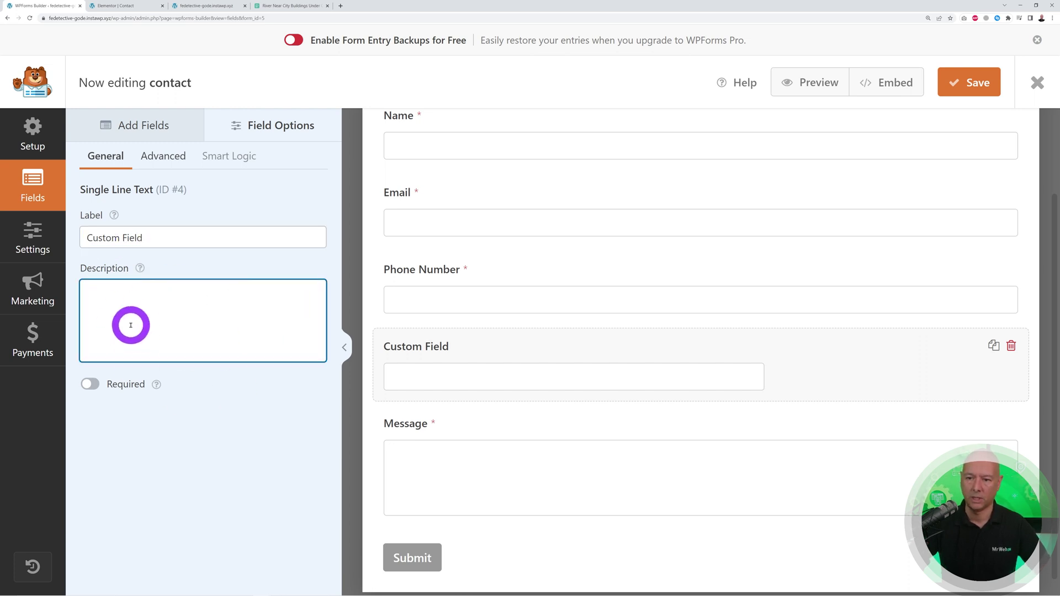
{"action": "left_click", "coordinate": [90, 384]}
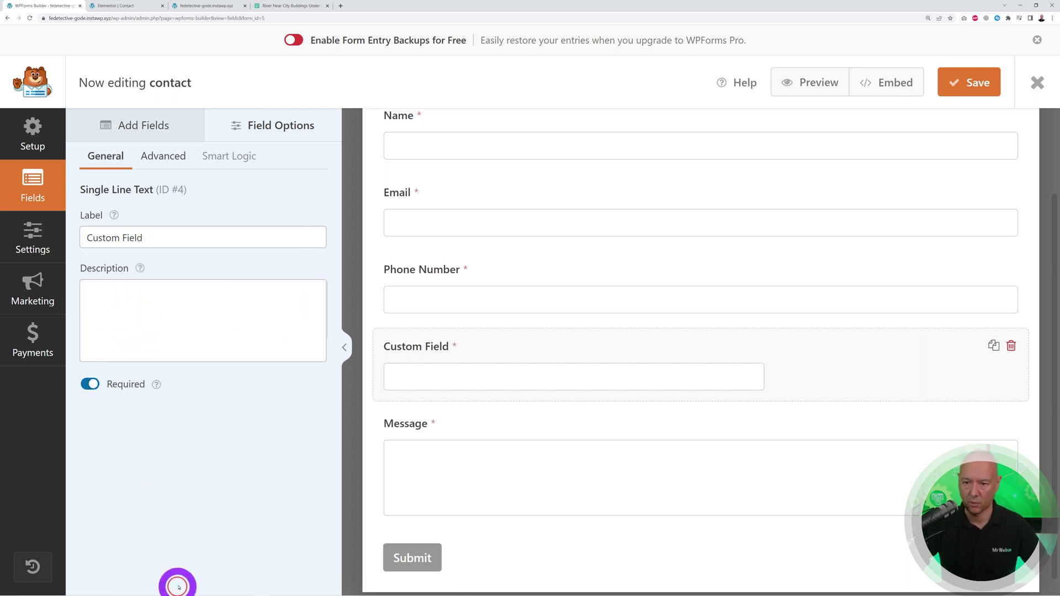
Step: Try the Small and Medium field sizes on Custom Field in its advanced options, and set the size to Large
{"action": "left_click", "coordinate": [160, 156]}
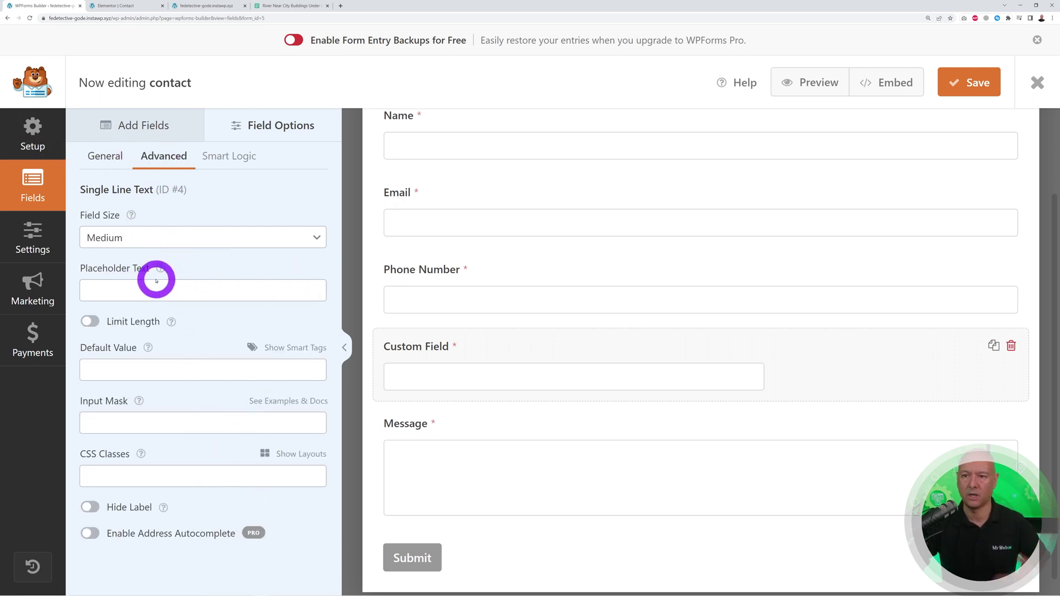
{"action": "left_click", "coordinate": [261, 245]}
{"action": "left_click", "coordinate": [265, 253]}
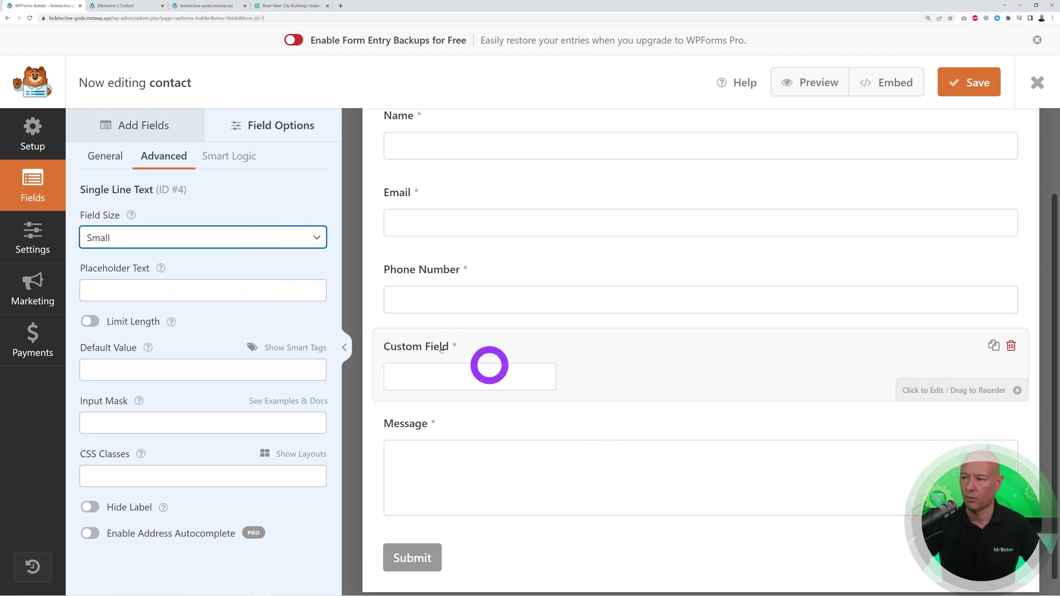
{"action": "left_click", "coordinate": [275, 235]}
{"action": "left_click", "coordinate": [185, 267]}
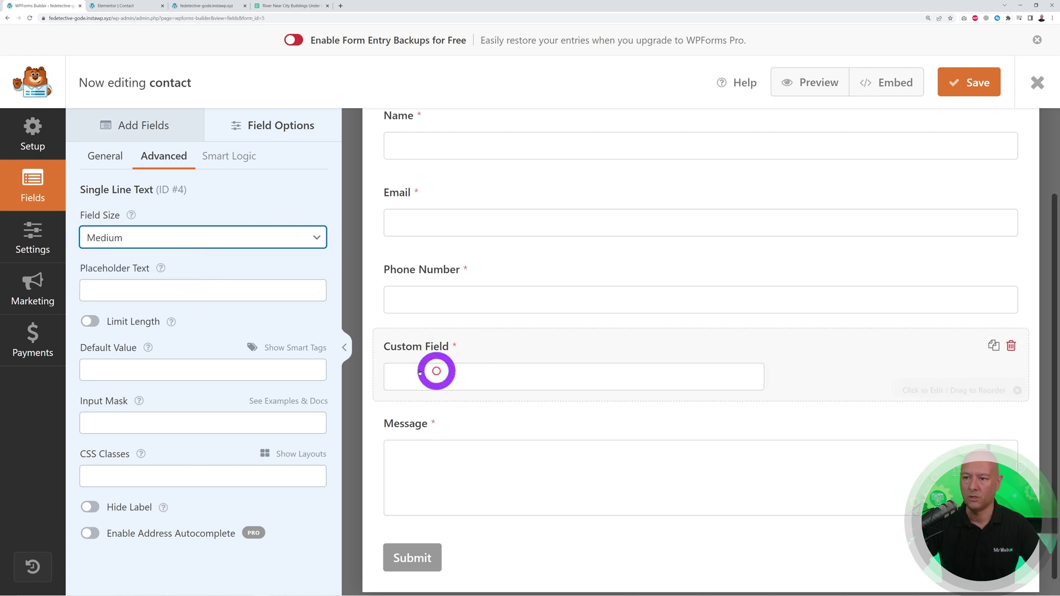
{"action": "left_click", "coordinate": [293, 244]}
{"action": "left_click", "coordinate": [266, 278]}
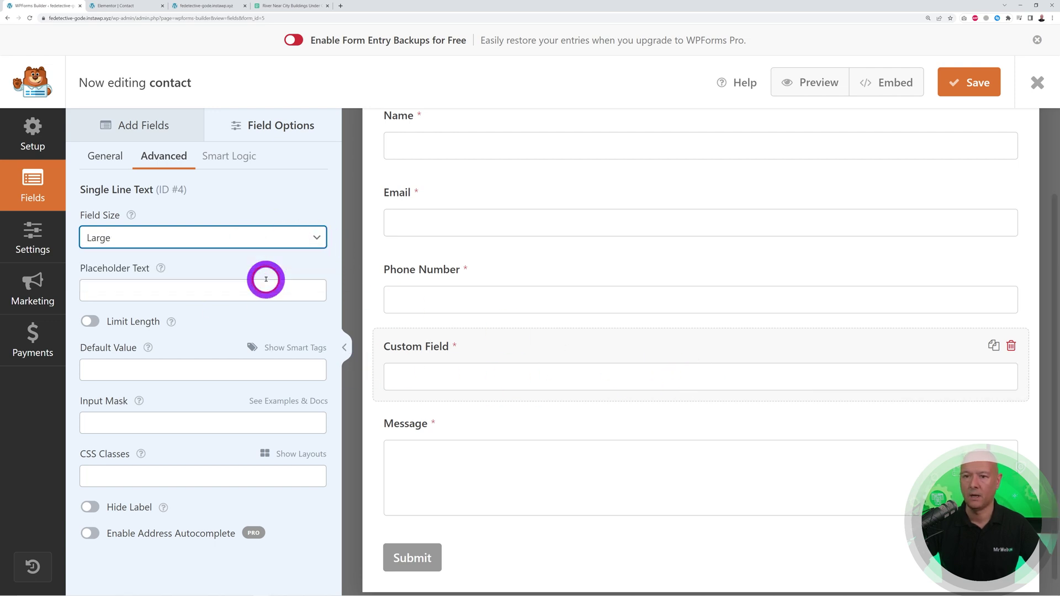
Step: Set the Custom Field's field size to Small and save the contact form
{"action": "left_click", "coordinate": [318, 242]}
{"action": "left_click", "coordinate": [234, 254]}
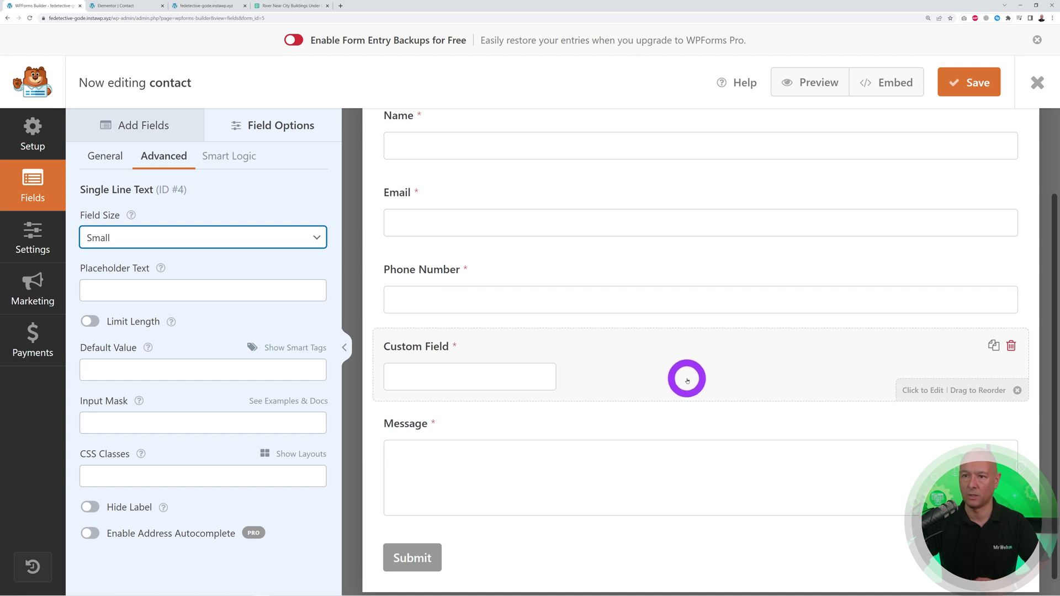
{"action": "left_click", "coordinate": [974, 87]}
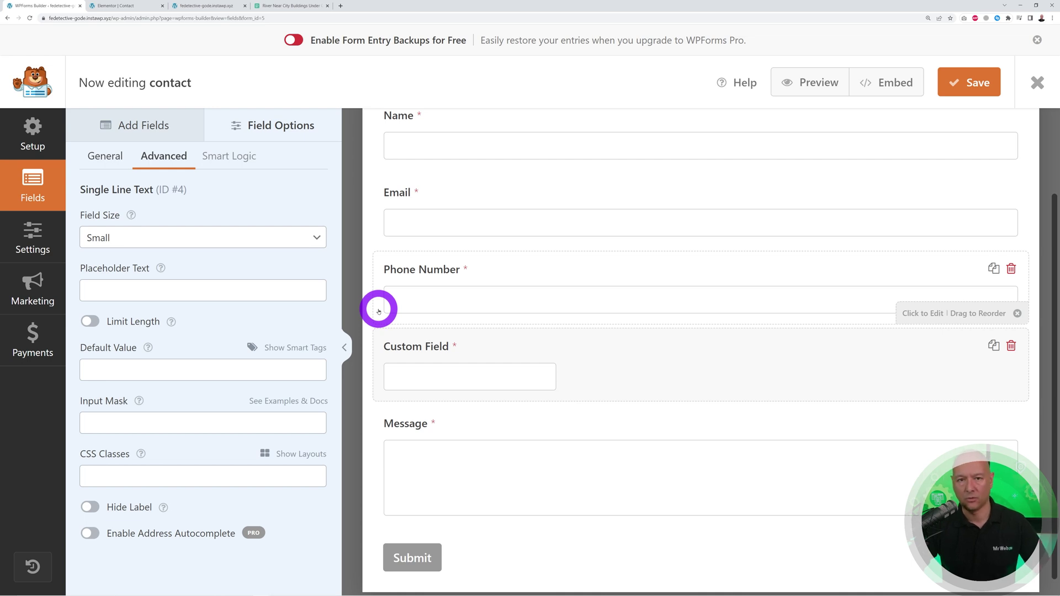
Step: Review the contact form's general, confirmation and notification settings, including the default notification's recipient and sender
{"action": "left_click", "coordinate": [50, 243]}
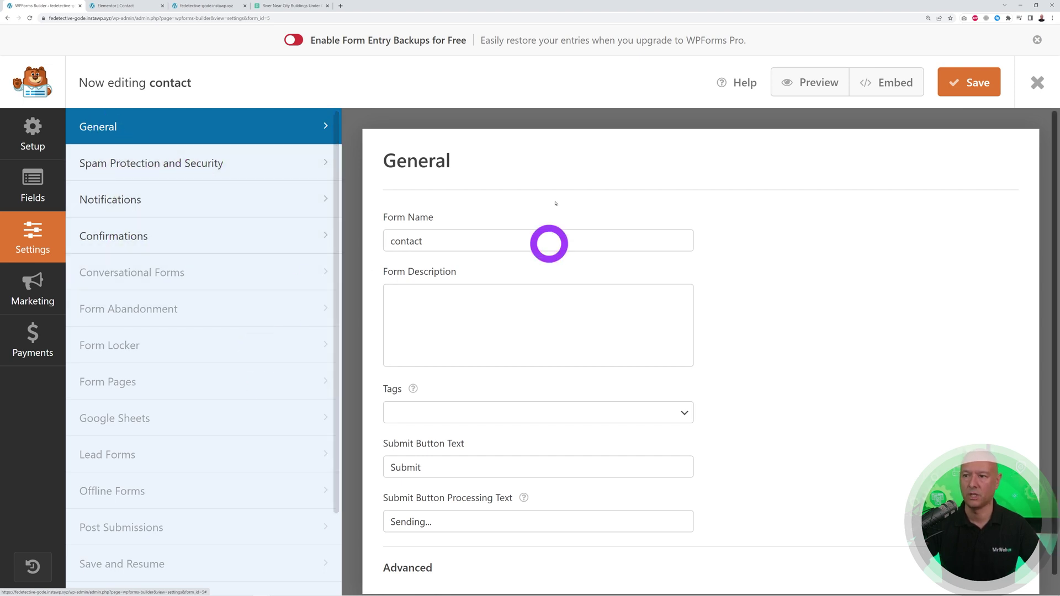
{"action": "left_click", "coordinate": [137, 238]}
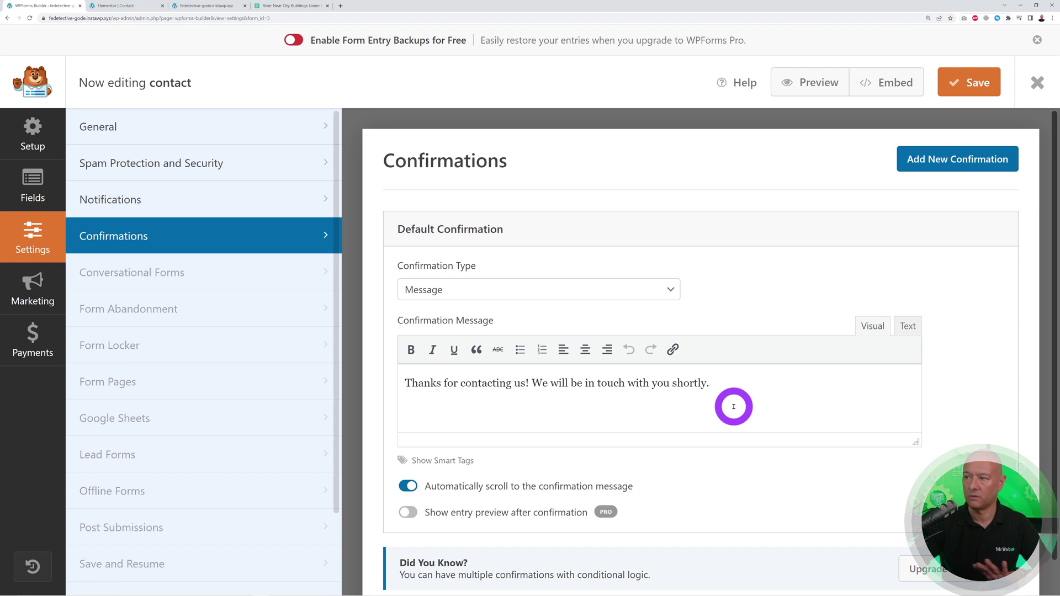
{"action": "left_click", "coordinate": [146, 201]}
{"action": "scroll", "coordinate": [715, 393], "scroll_direction": "down", "scroll_amount": 4}
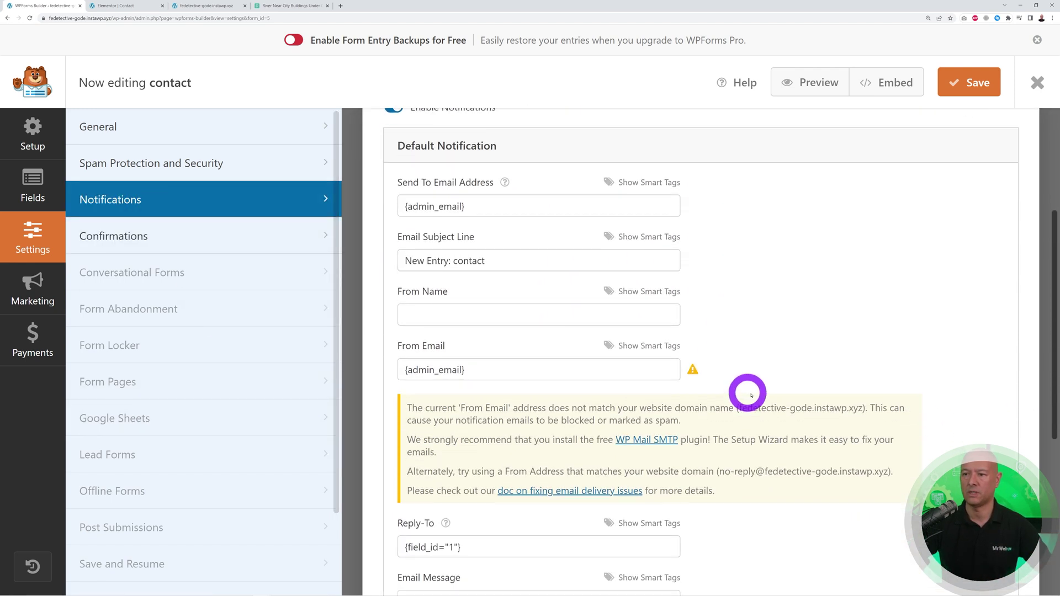
{"action": "scroll", "coordinate": [737, 328], "scroll_direction": "up", "scroll_amount": 1}
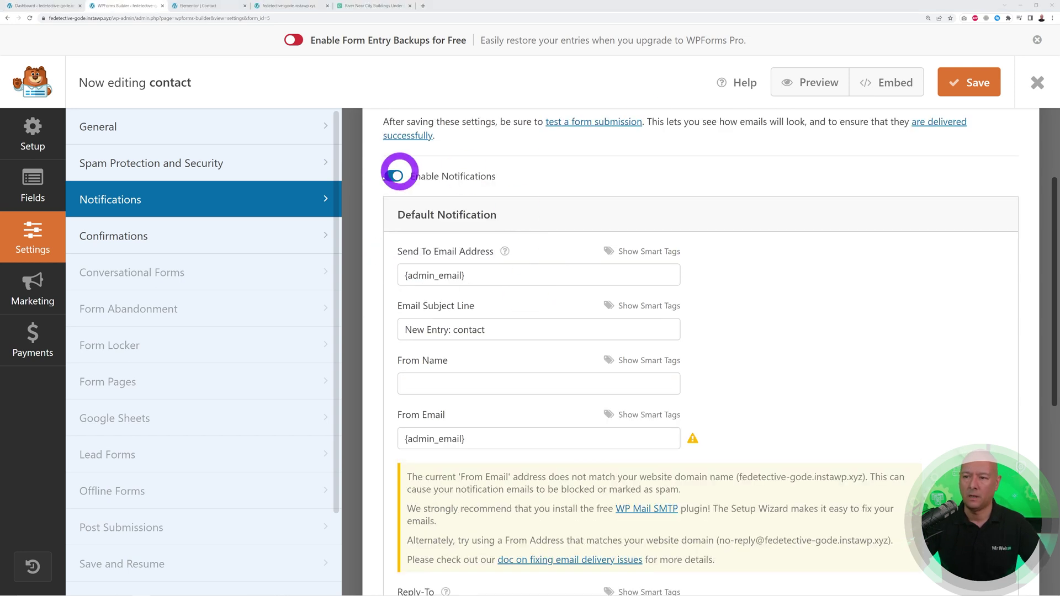
{"action": "scroll", "coordinate": [552, 276], "scroll_direction": "up", "scroll_amount": 1}
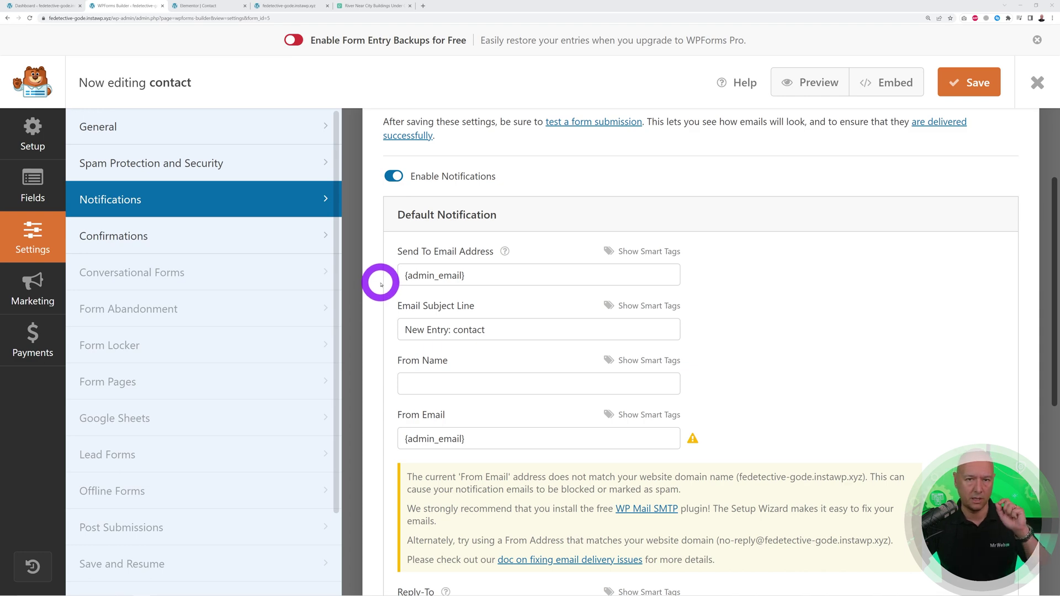
Step: Check the administration email address in the site's General Settings in the WordPress dashboard
{"action": "left_click", "coordinate": [25, 6]}
{"action": "mouse_move", "coordinate": [53, 447]}
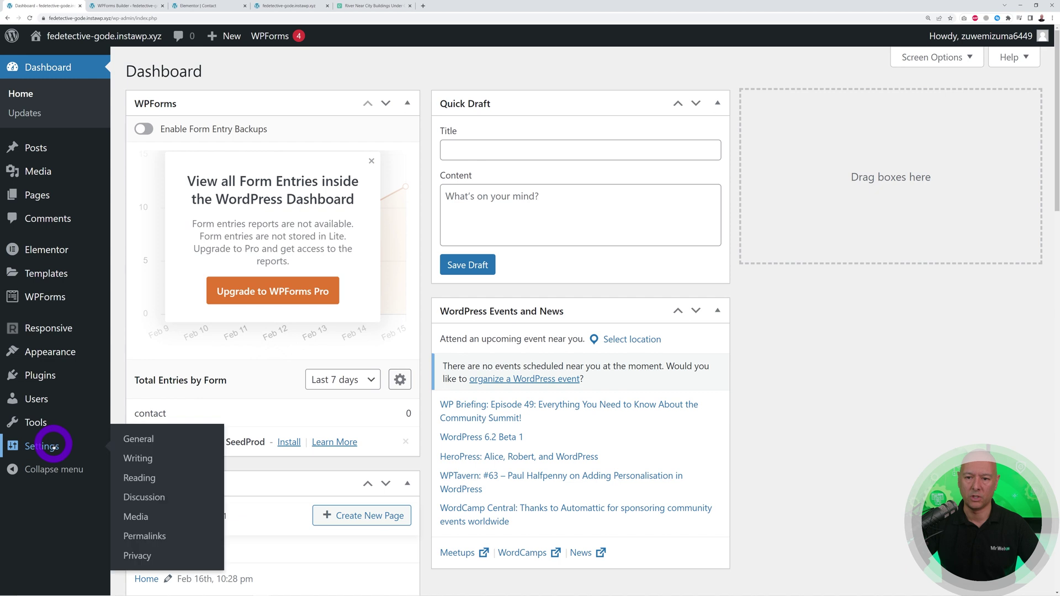
{"action": "left_click", "coordinate": [157, 439]}
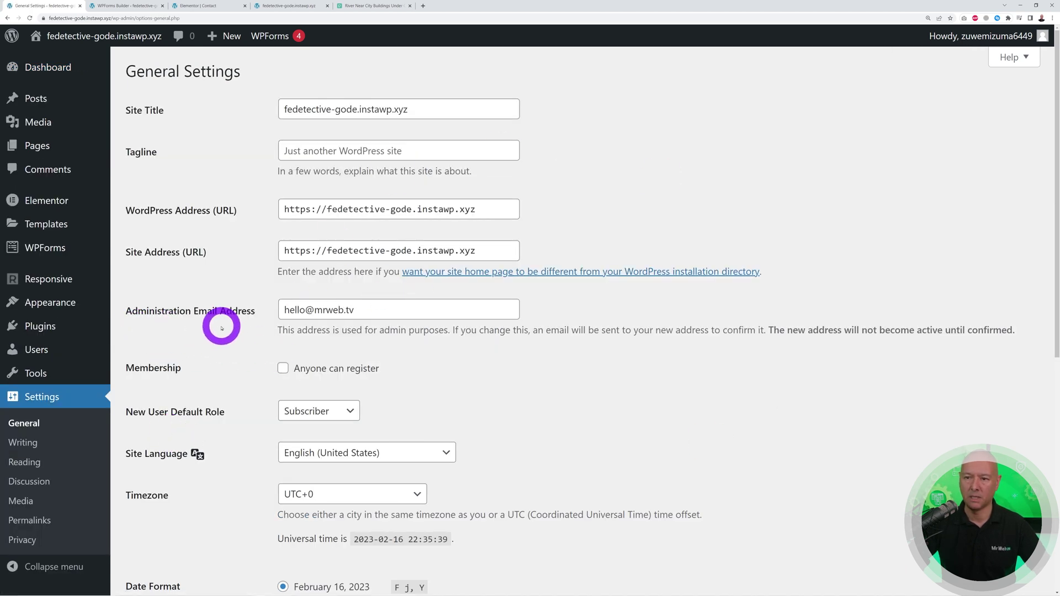
{"action": "left_click_drag", "start_coordinate": [284, 309], "coordinate": [386, 308]}
{"action": "left_click", "coordinate": [260, 324]}
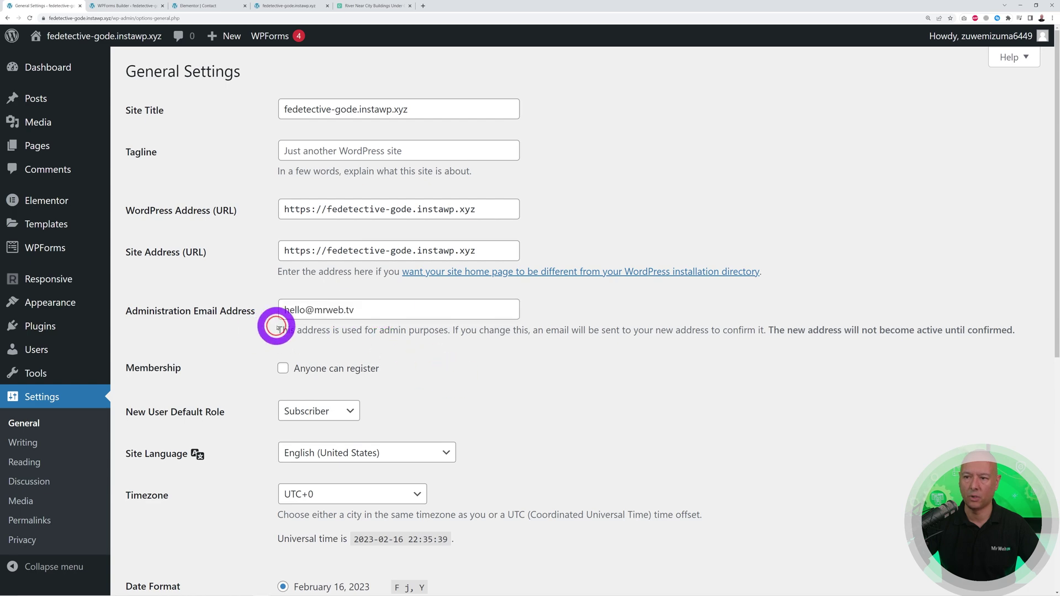
Step: Examine the form's default notification, from the {admin_email} recipient to the {all_fields} tag in the email message
{"action": "left_click", "coordinate": [139, 4]}
{"action": "left_click", "coordinate": [497, 274]}
{"action": "left_click_drag", "start_coordinate": [394, 276], "coordinate": [465, 275]}
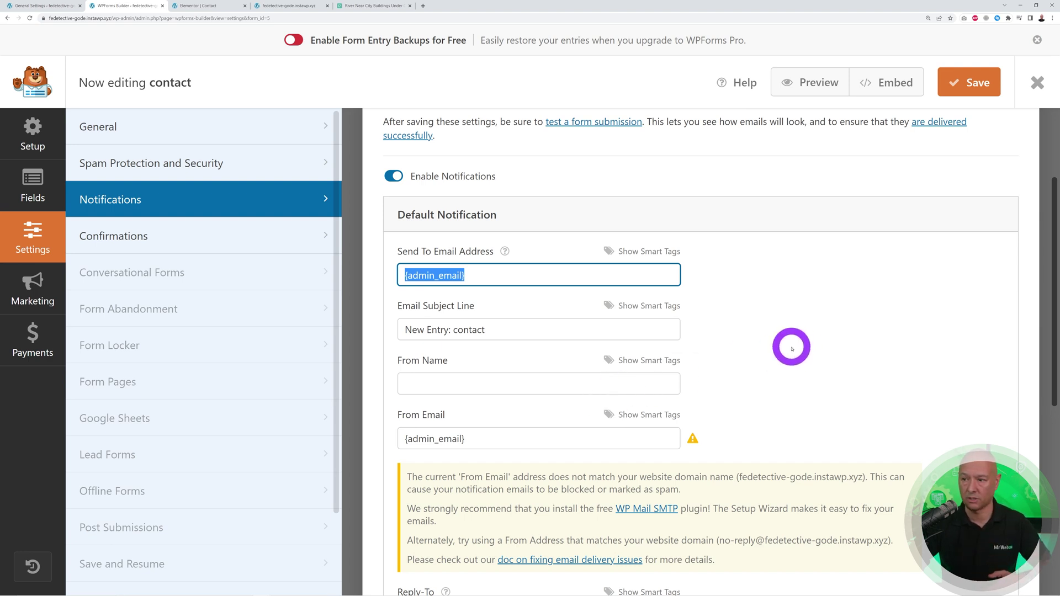
{"action": "left_click", "coordinate": [790, 349]}
{"action": "scroll", "coordinate": [789, 342], "scroll_direction": "down", "scroll_amount": 1}
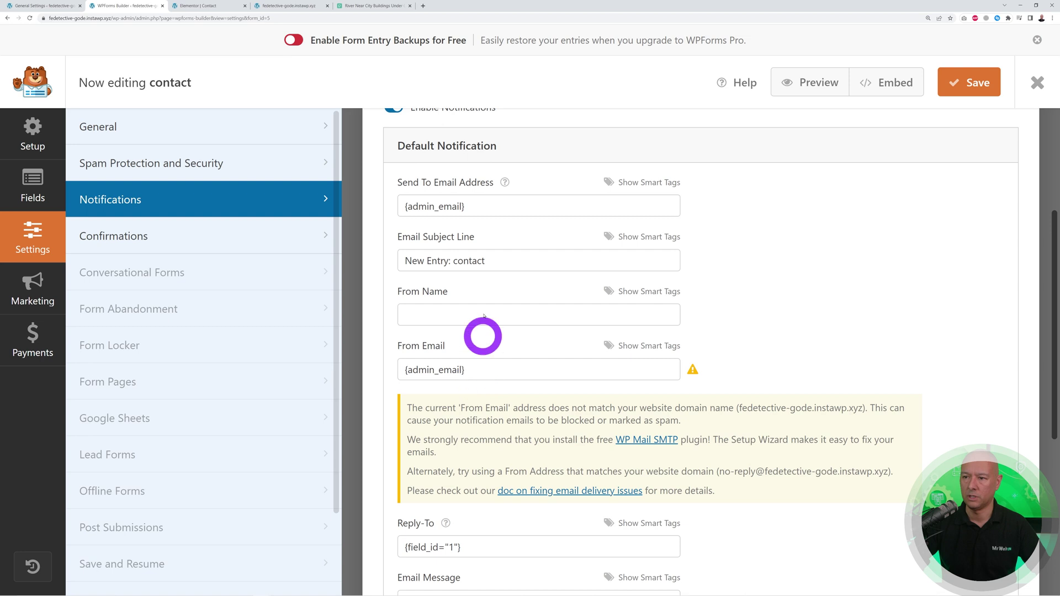
{"action": "scroll", "coordinate": [817, 328], "scroll_direction": "down", "scroll_amount": 5}
{"action": "scroll", "coordinate": [816, 330], "scroll_direction": "up", "scroll_amount": 1}
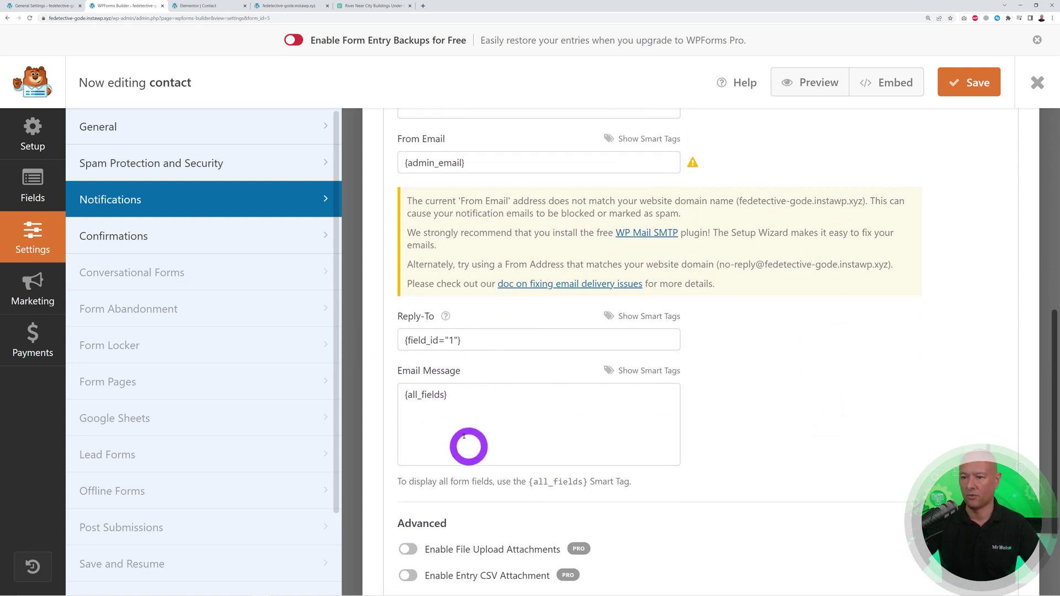
{"action": "left_click_drag", "start_coordinate": [403, 394], "coordinate": [525, 395]}
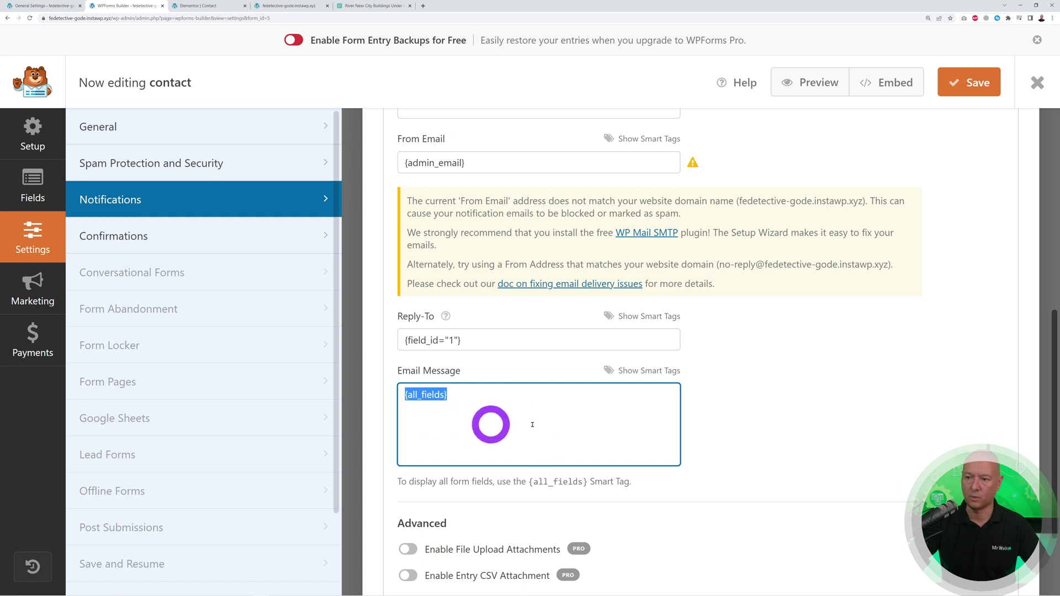
Step: Save and close the contact form, and update and reload the Contact page in Elementor to check the form
{"action": "left_click", "coordinate": [960, 88]}
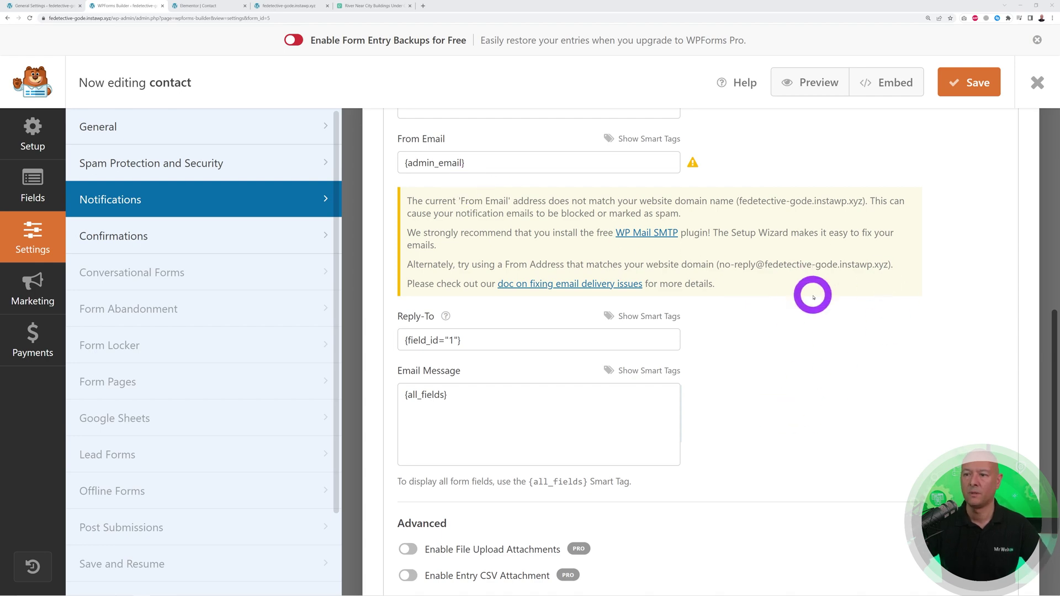
{"action": "left_click", "coordinate": [1037, 84]}
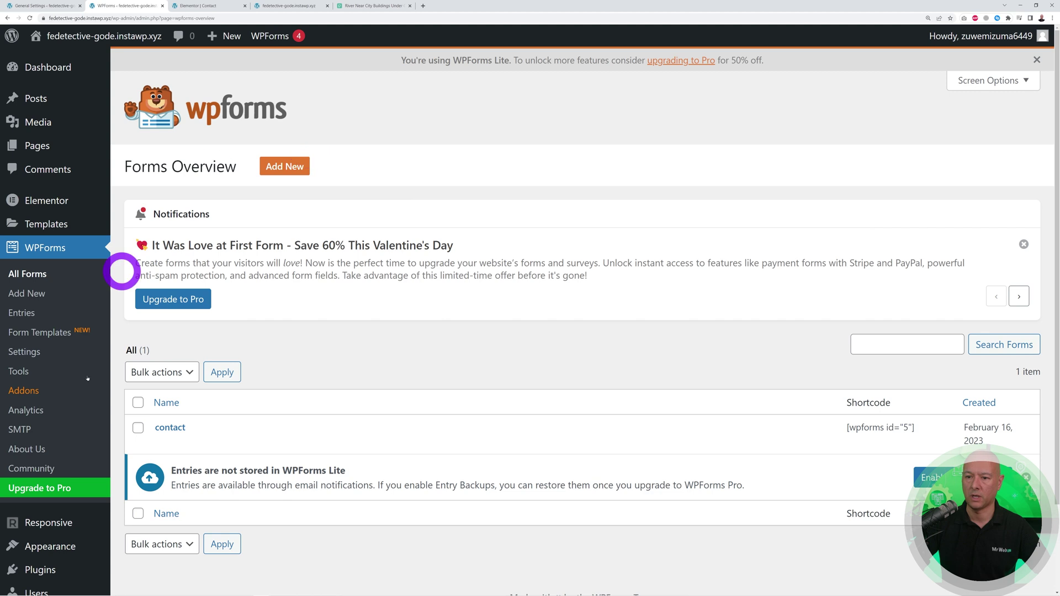
{"action": "left_click", "coordinate": [208, 6]}
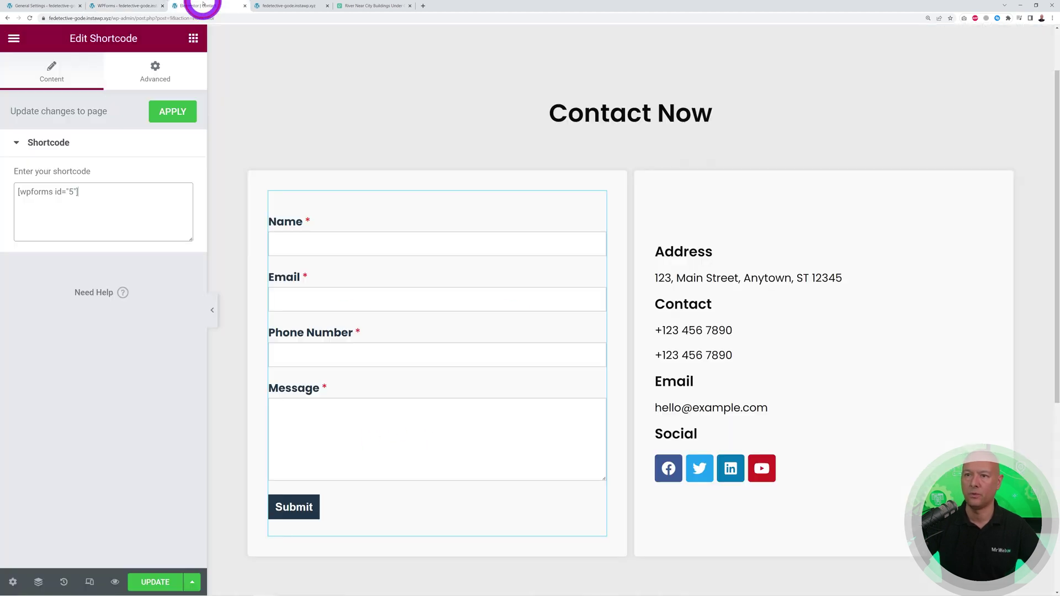
{"action": "left_click", "coordinate": [166, 581]}
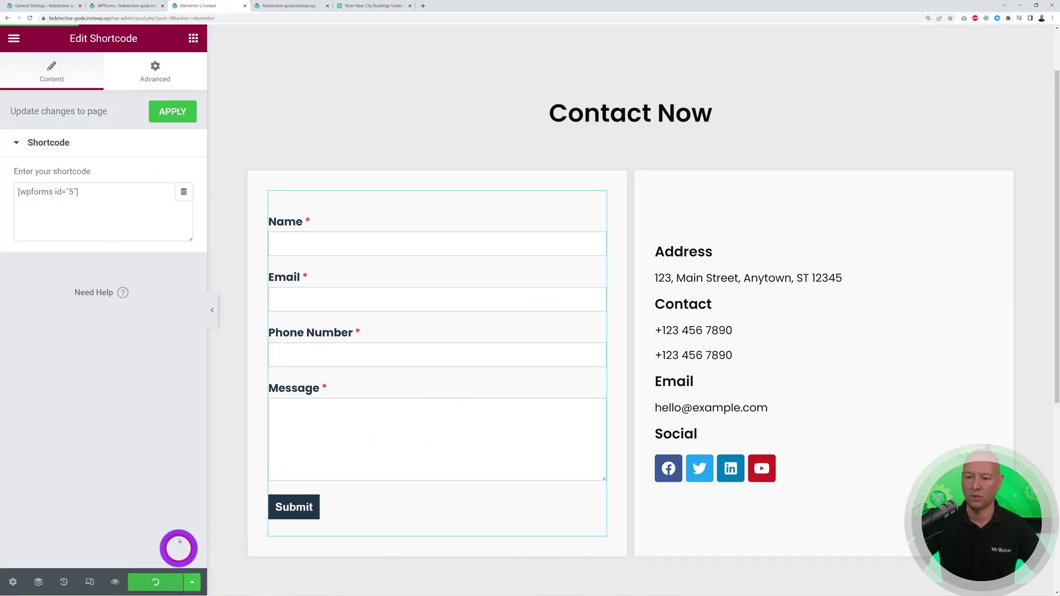
{"action": "left_click", "coordinate": [30, 18]}
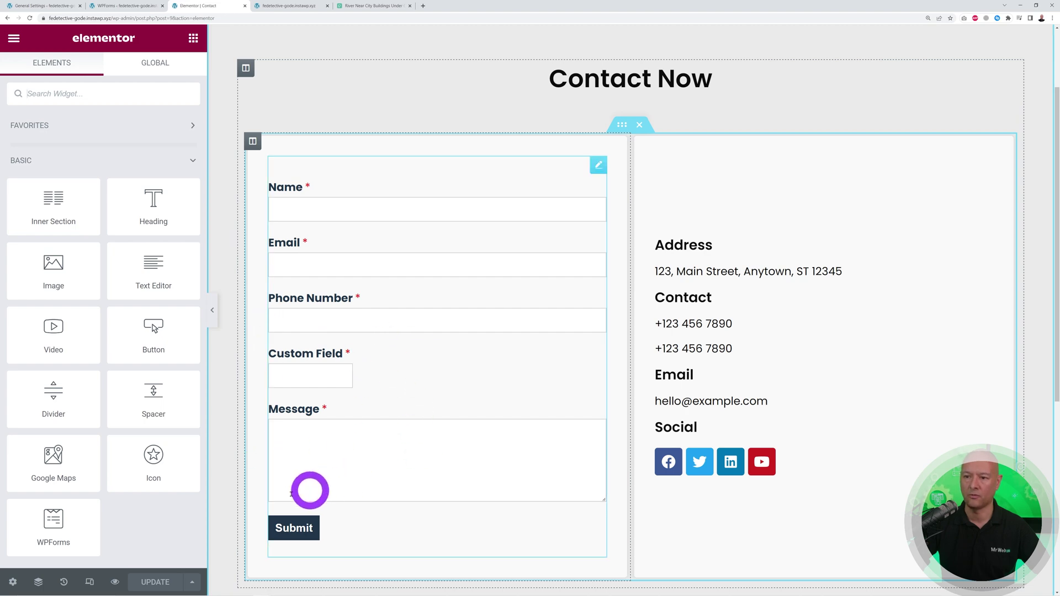
{"action": "scroll", "coordinate": [786, 366], "scroll_direction": "down", "scroll_amount": 6}
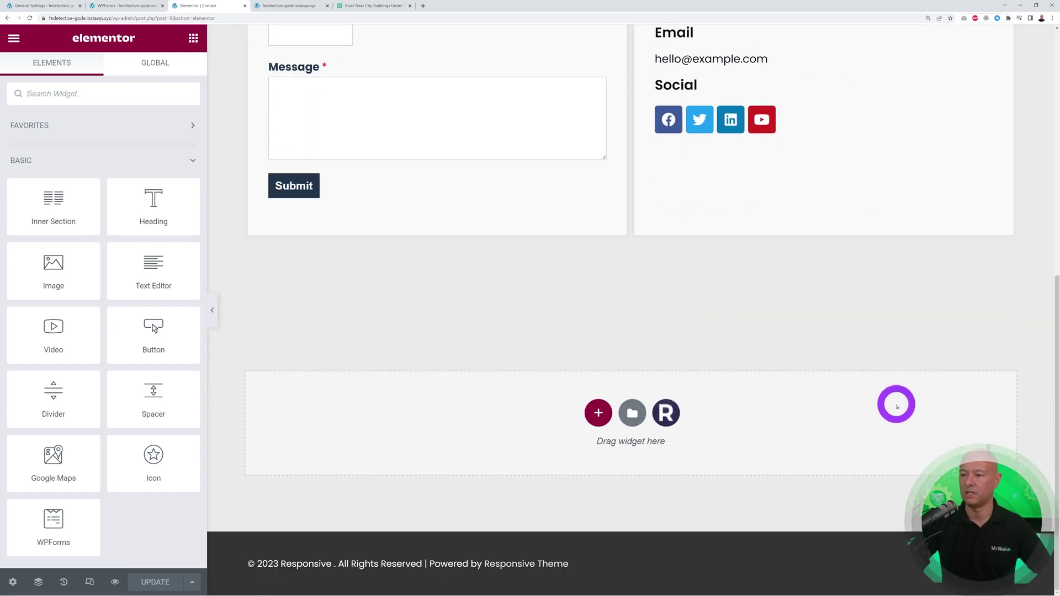
{"action": "scroll", "coordinate": [894, 404], "scroll_direction": "up", "scroll_amount": 5}
{"action": "scroll", "coordinate": [896, 406], "scroll_direction": "up", "scroll_amount": 3}
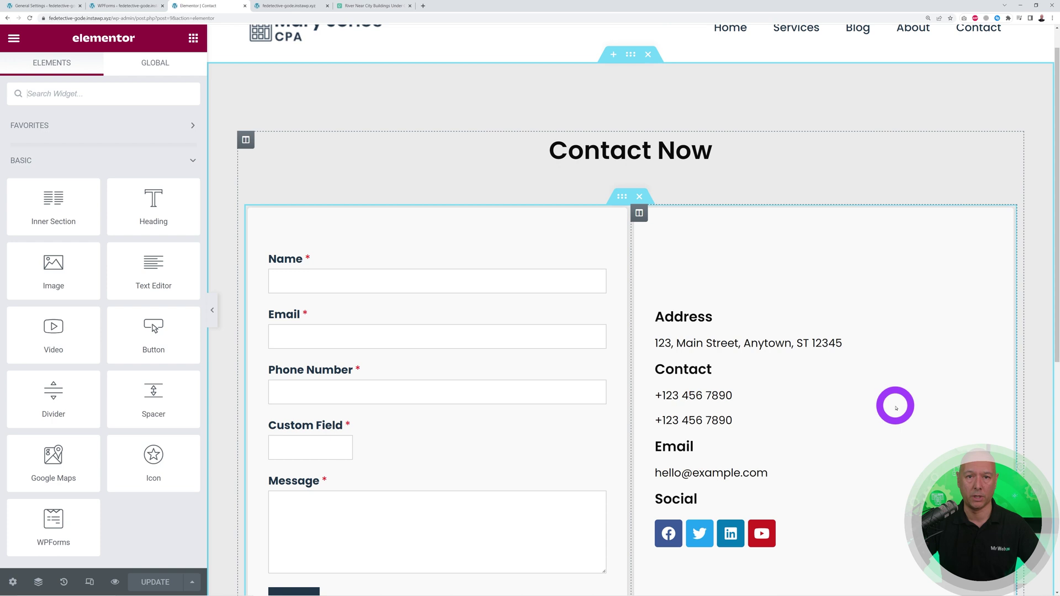
Step: Submit a test entry on the live Contact page with name, email, phone number, custom field 1234 and message "Test Message"
{"action": "left_click", "coordinate": [282, 8]}
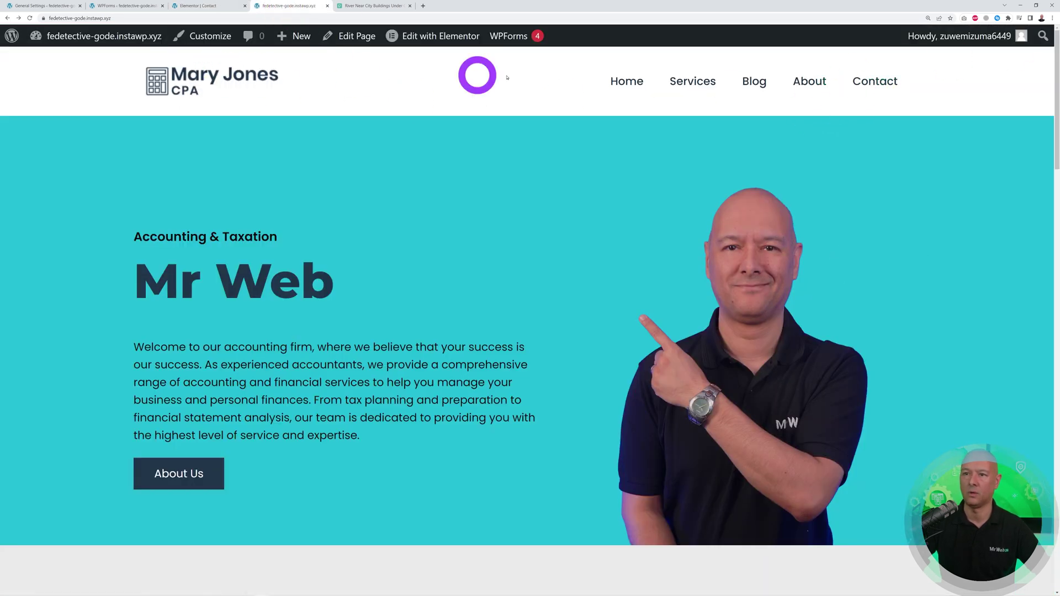
{"action": "left_click", "coordinate": [862, 82]}
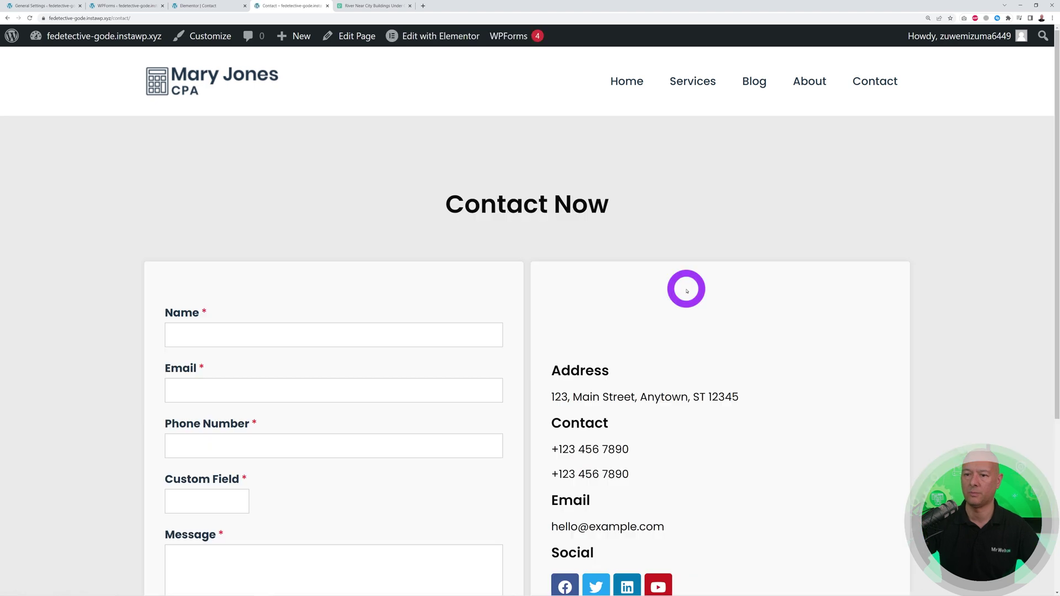
{"action": "scroll", "coordinate": [686, 291], "scroll_direction": "down", "scroll_amount": 2}
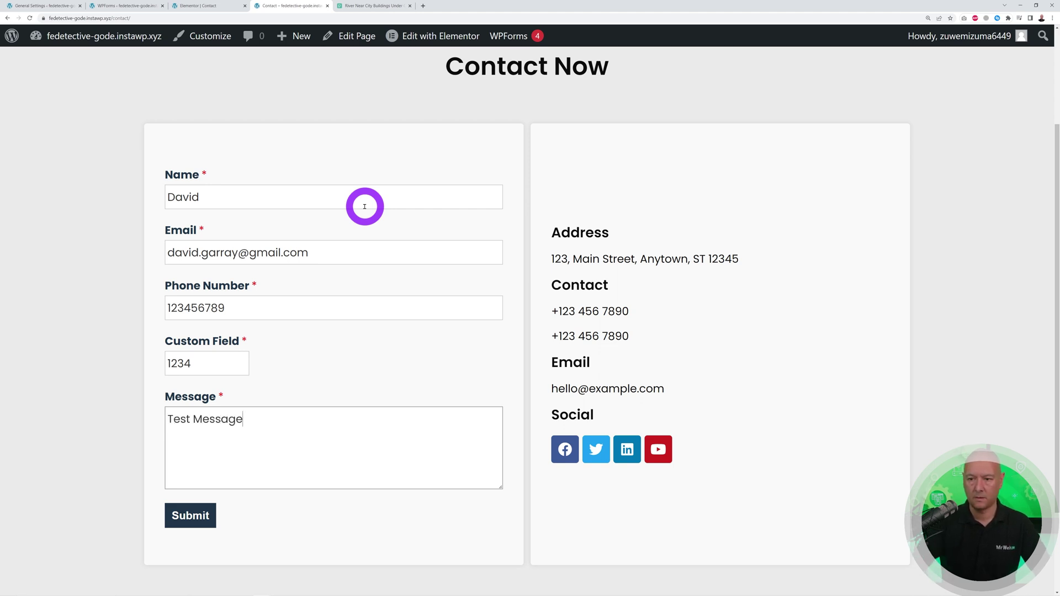
{"action": "left_click", "coordinate": [199, 518]}
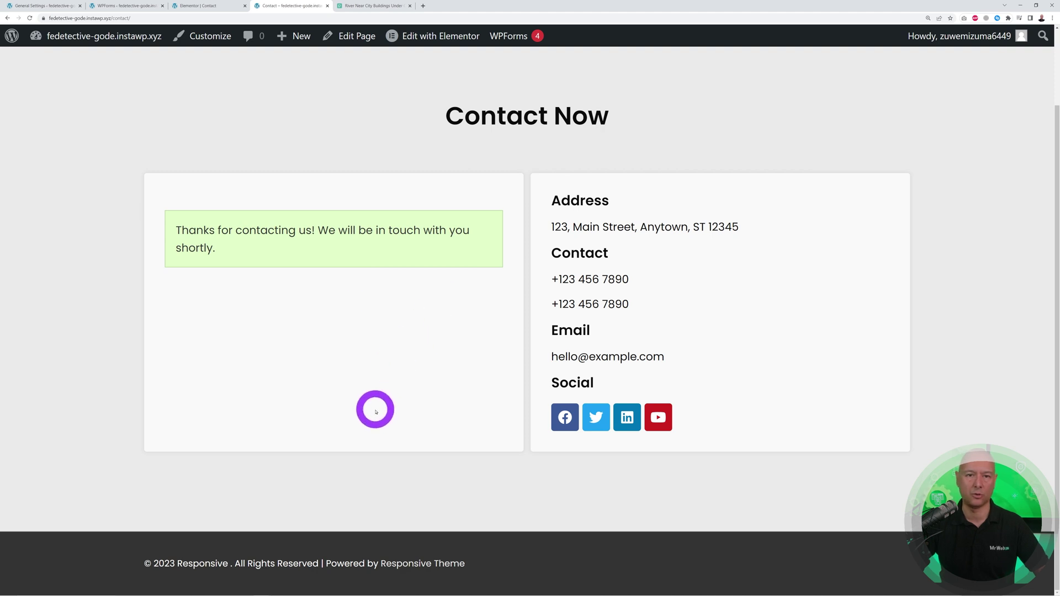
{"action": "scroll", "coordinate": [375, 411], "scroll_direction": "up", "scroll_amount": 2}
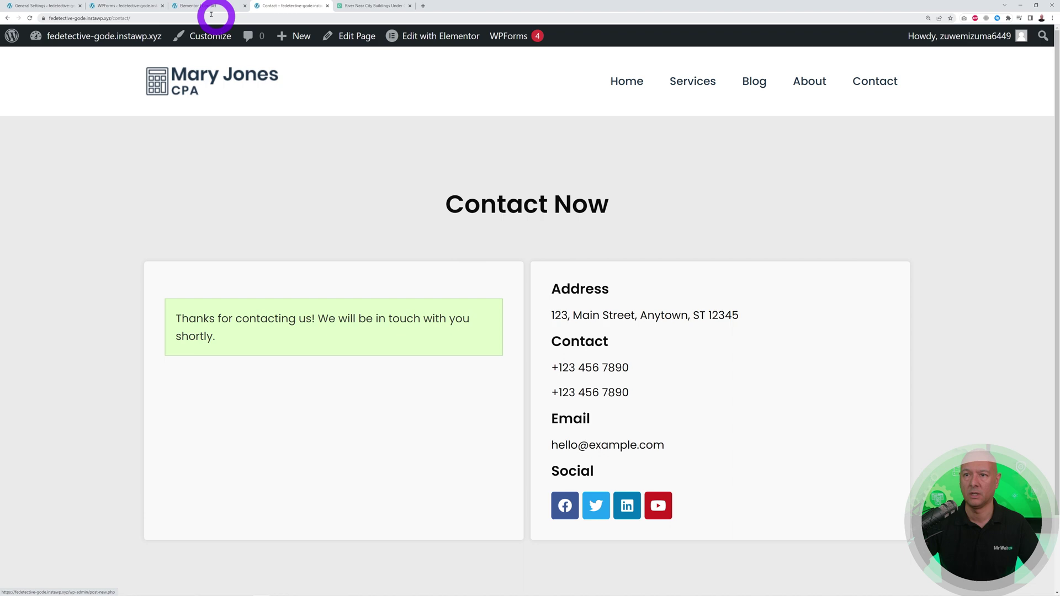
Step: Look over the site's pages in the WordPress dashboard and compare them with the live home page's navigation
{"action": "left_click", "coordinate": [126, 6]}
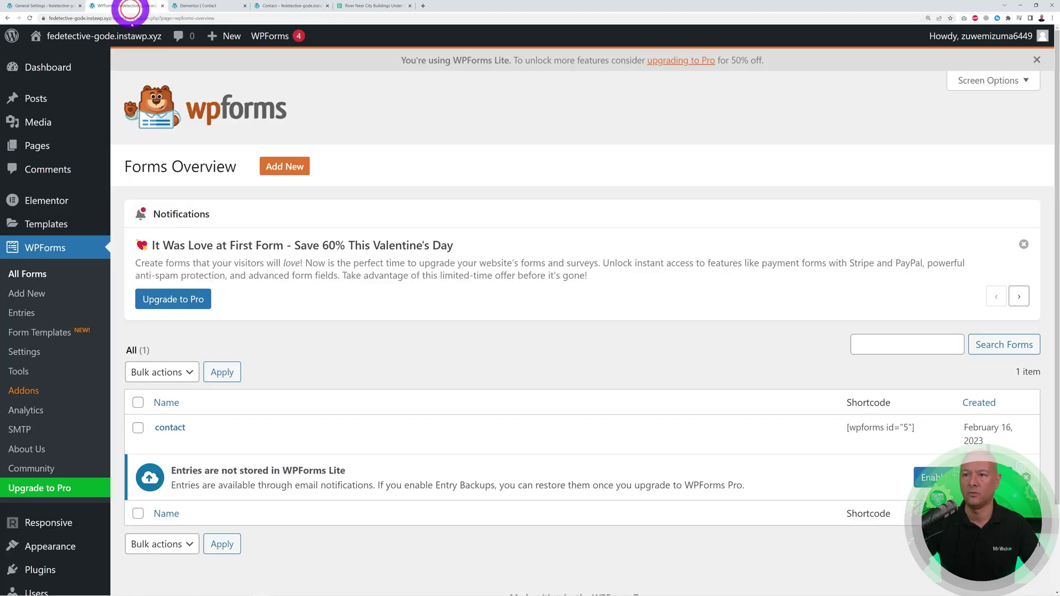
{"action": "left_click", "coordinate": [30, 145]}
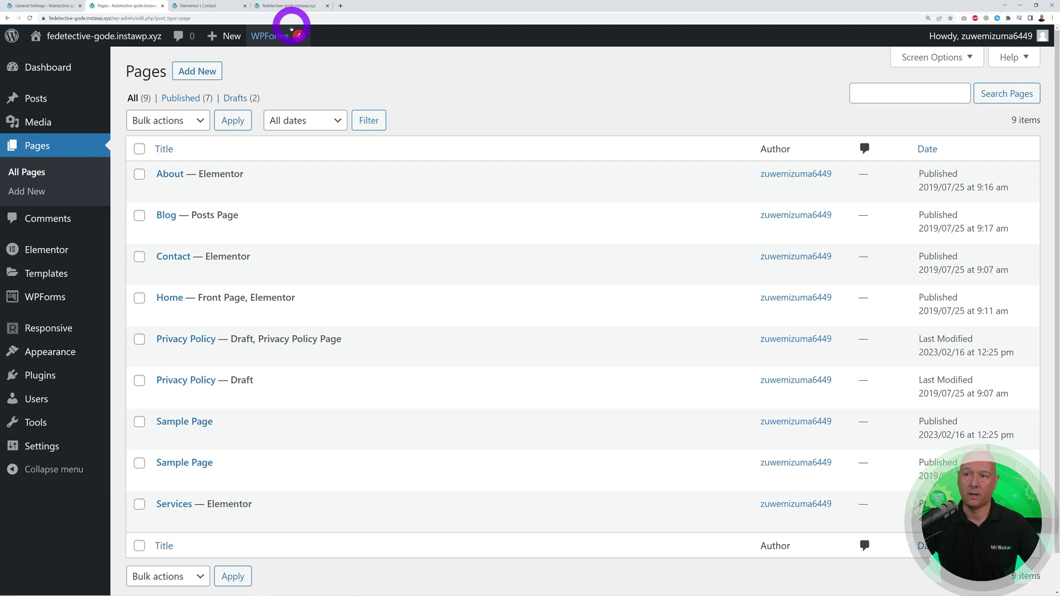
{"action": "left_click", "coordinate": [285, 6]}
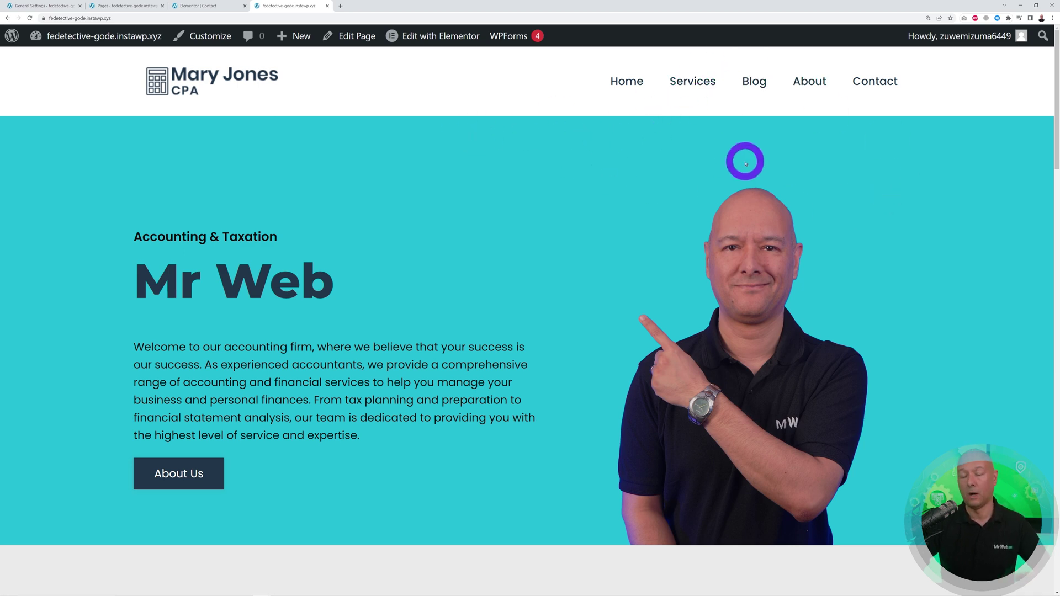
{"action": "left_click", "coordinate": [132, 7]}
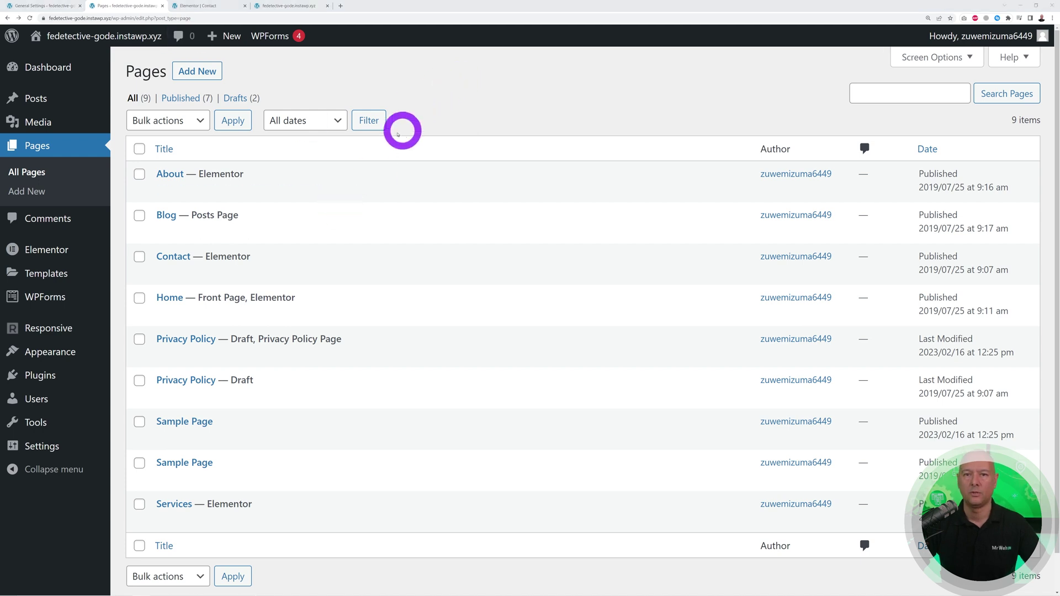
Step: Open the site identity settings in the theme customizer and remove the current Mary Jones CPA logo
{"action": "mouse_move", "coordinate": [34, 350]}
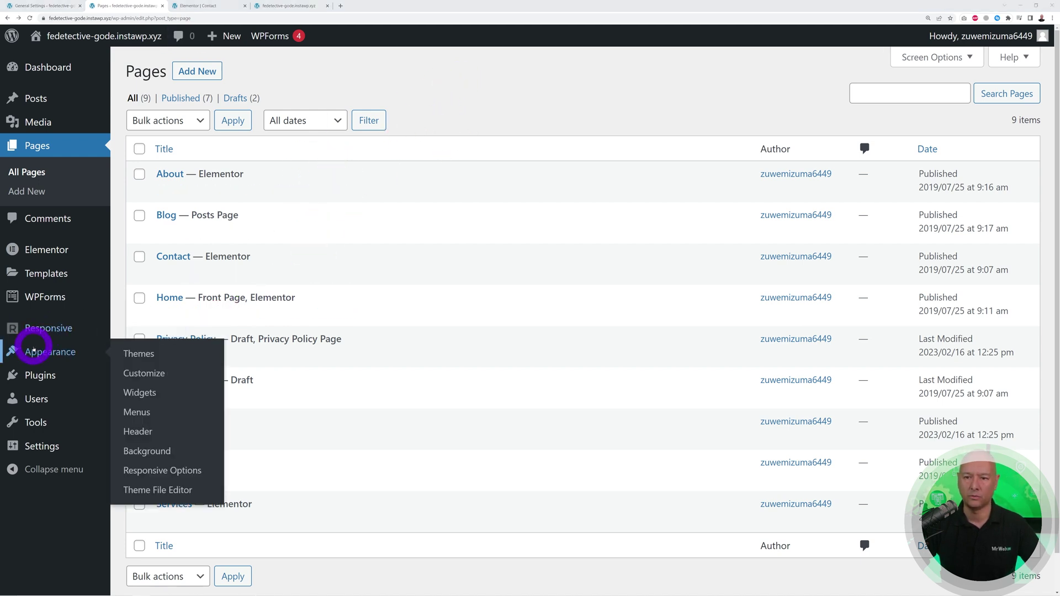
{"action": "left_click", "coordinate": [145, 373]}
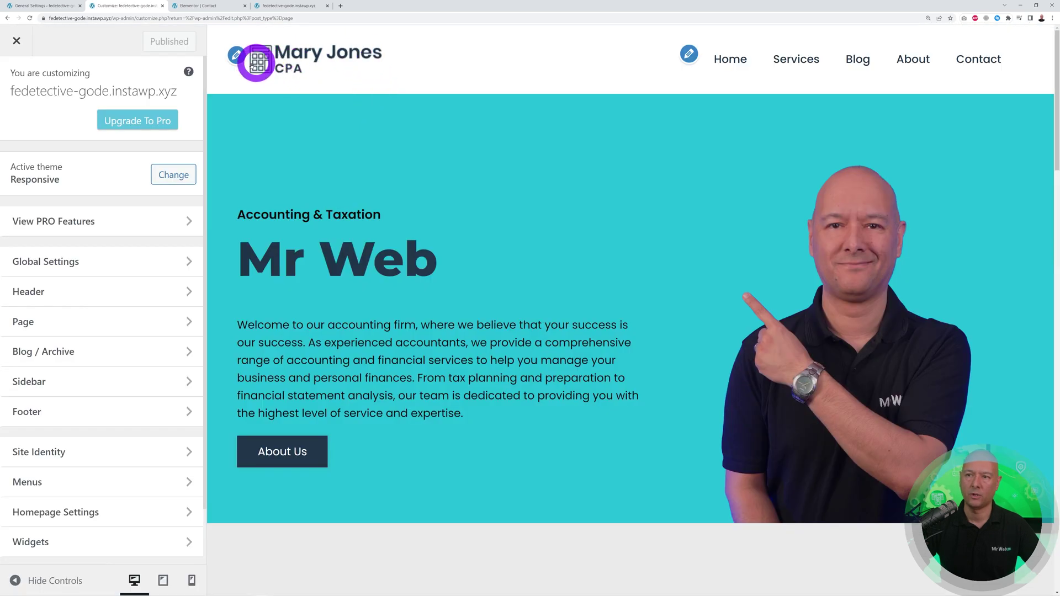
{"action": "left_click", "coordinate": [238, 55]}
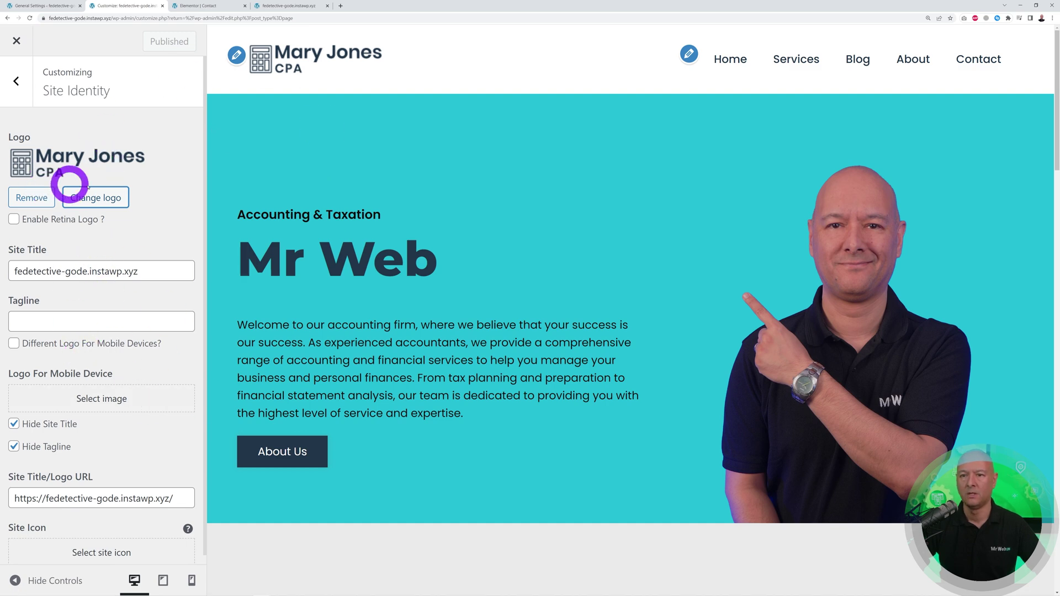
{"action": "left_click", "coordinate": [34, 197]}
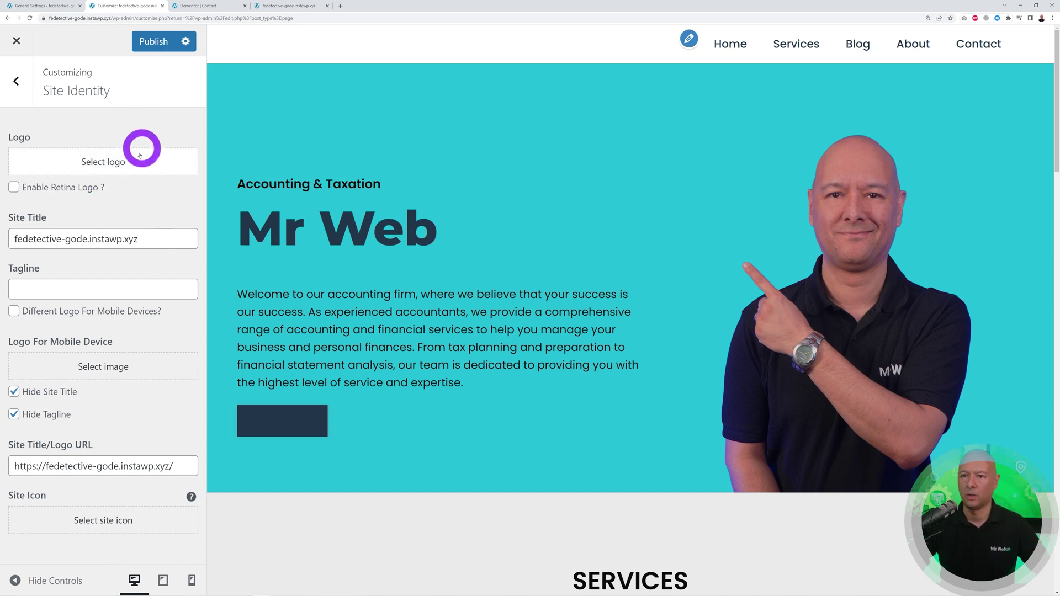
Step: Upload the Mr-Web-like-Webflow-TV-BLUE-Font image from the Documents folder as the new site logo
{"action": "left_click", "coordinate": [124, 163]}
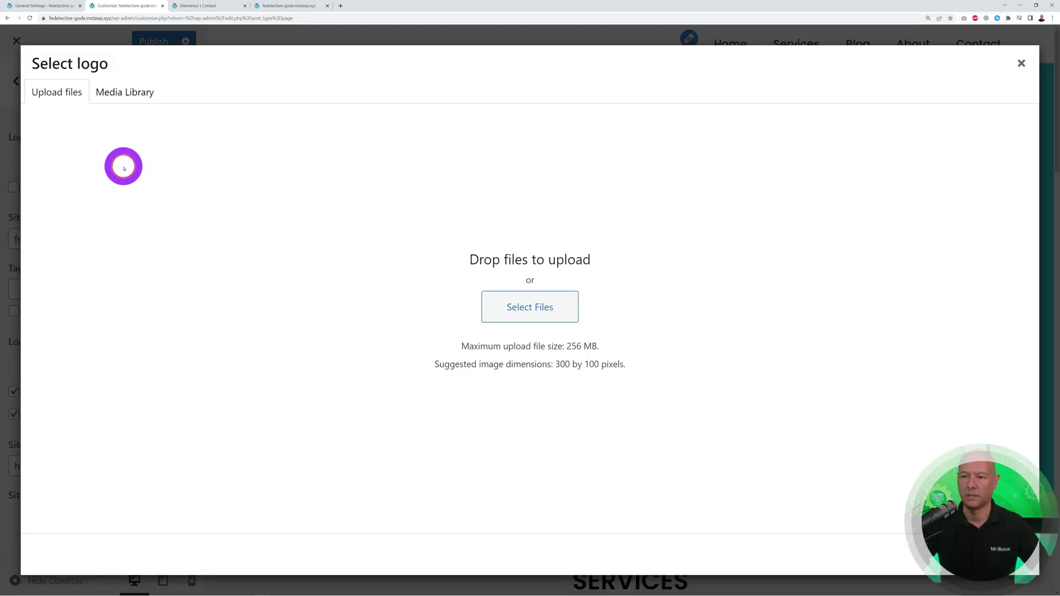
{"action": "left_click", "coordinate": [503, 298]}
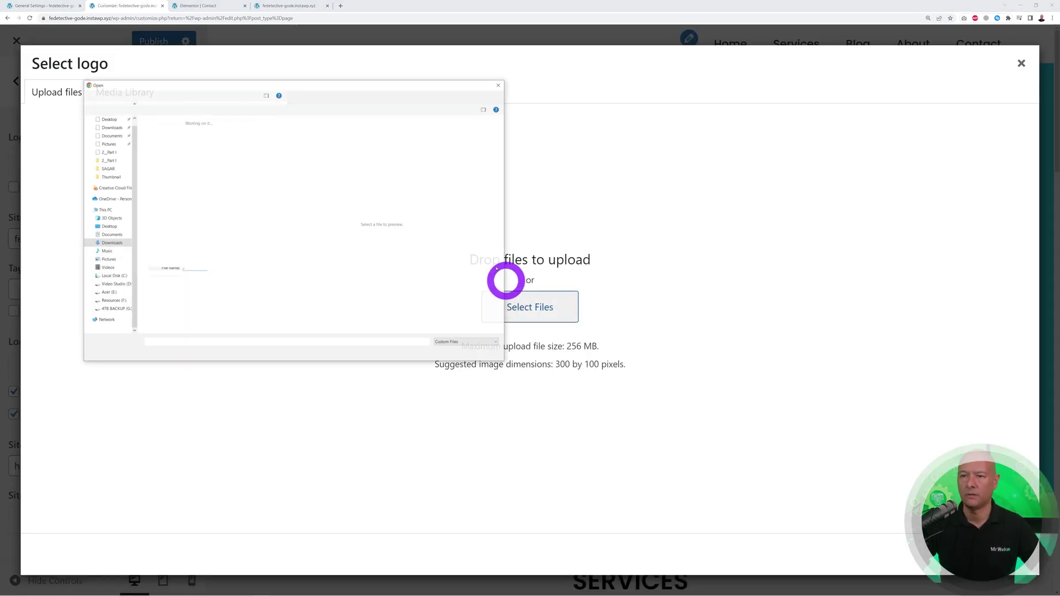
{"action": "left_click", "coordinate": [112, 235]}
{"action": "left_click", "coordinate": [185, 160]}
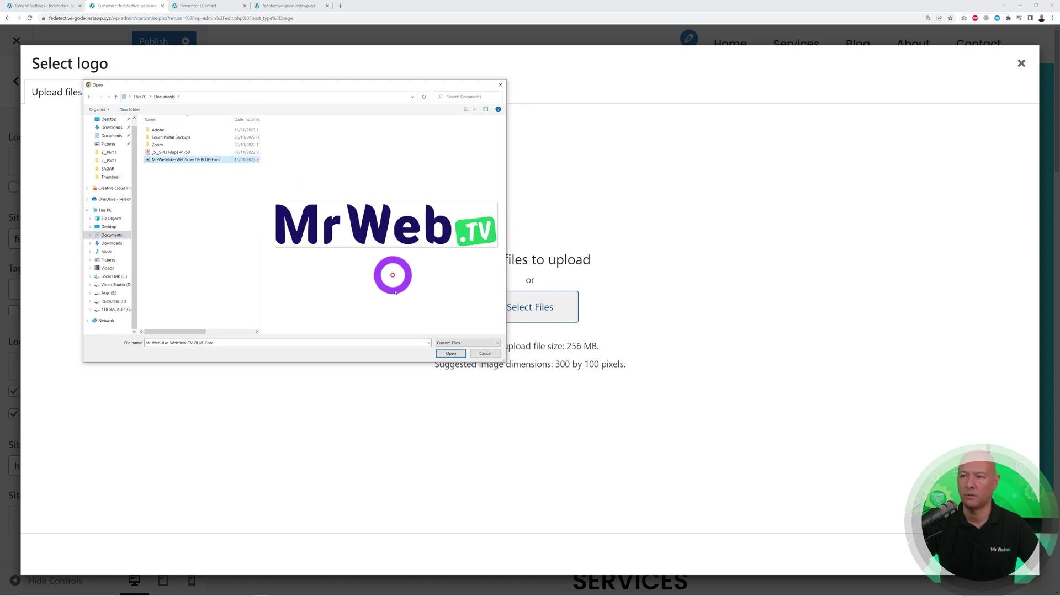
{"action": "left_click", "coordinate": [450, 354]}
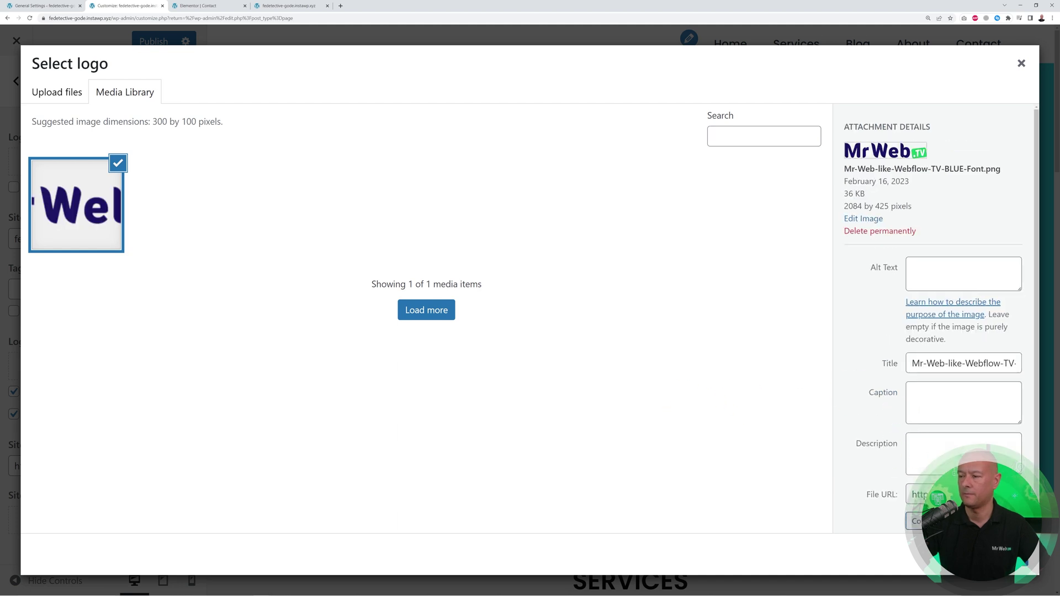
Step: Extend the crop area over the full width of the logo image and place the logo without cropping
{"action": "left_click", "coordinate": [1009, 555]}
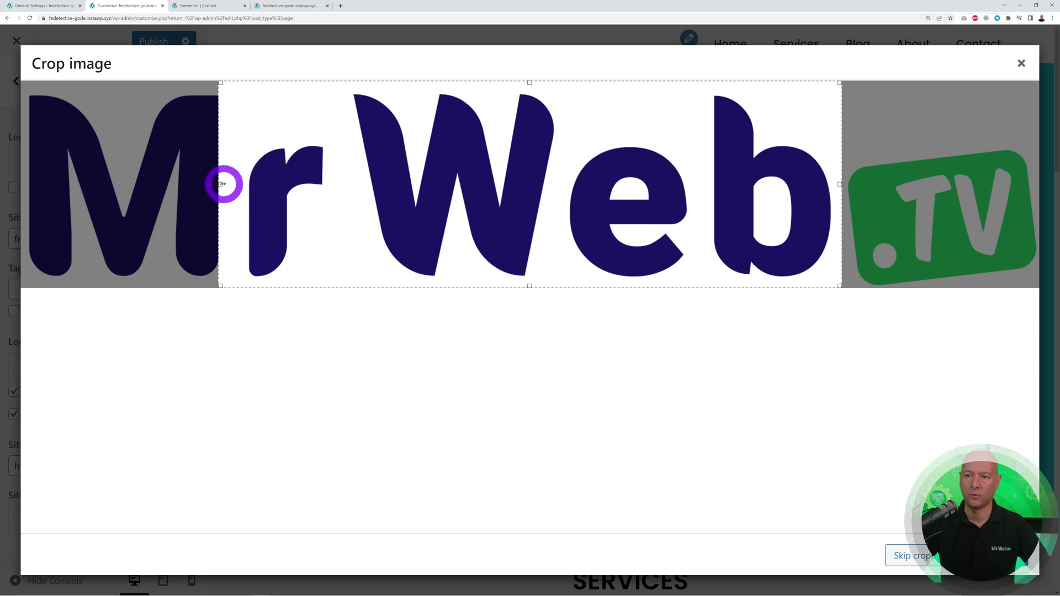
{"action": "left_click_drag", "start_coordinate": [222, 183], "coordinate": [9, 185]}
{"action": "left_click_drag", "start_coordinate": [839, 184], "coordinate": [1040, 185]}
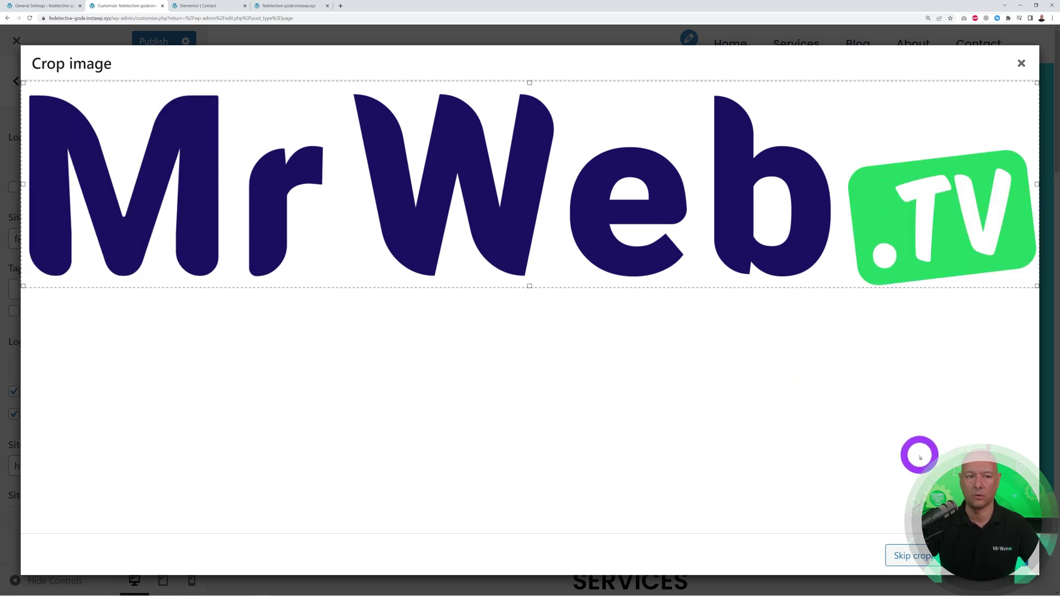
{"action": "left_click", "coordinate": [905, 556]}
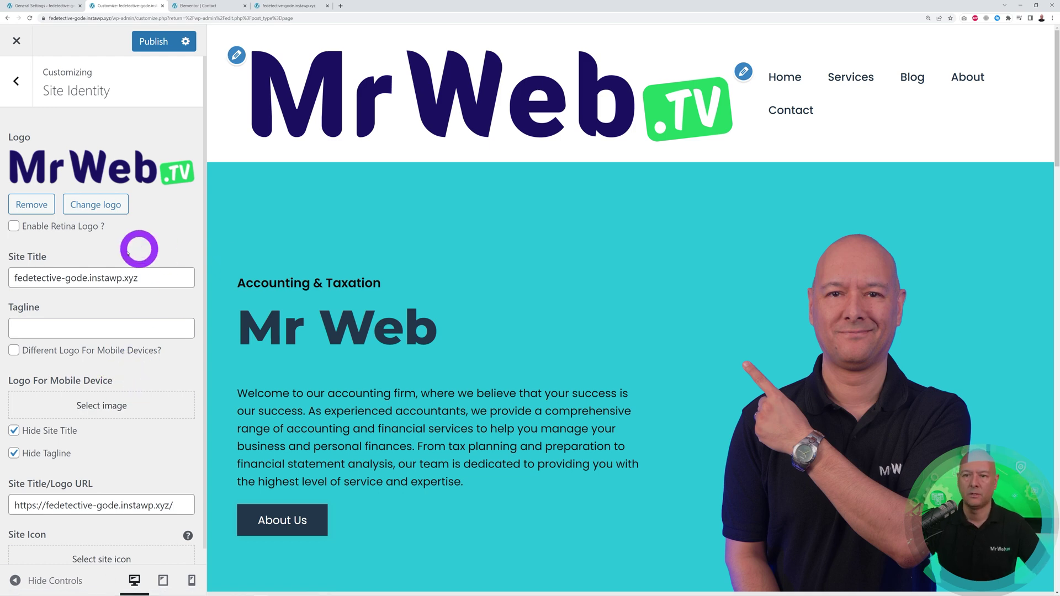
Step: Scale the Mr-Web-like-Webflow-TV-BLUE-Font image to 417 × 85 pixels in the media editor, update it and close the editor
{"action": "left_click", "coordinate": [96, 210]}
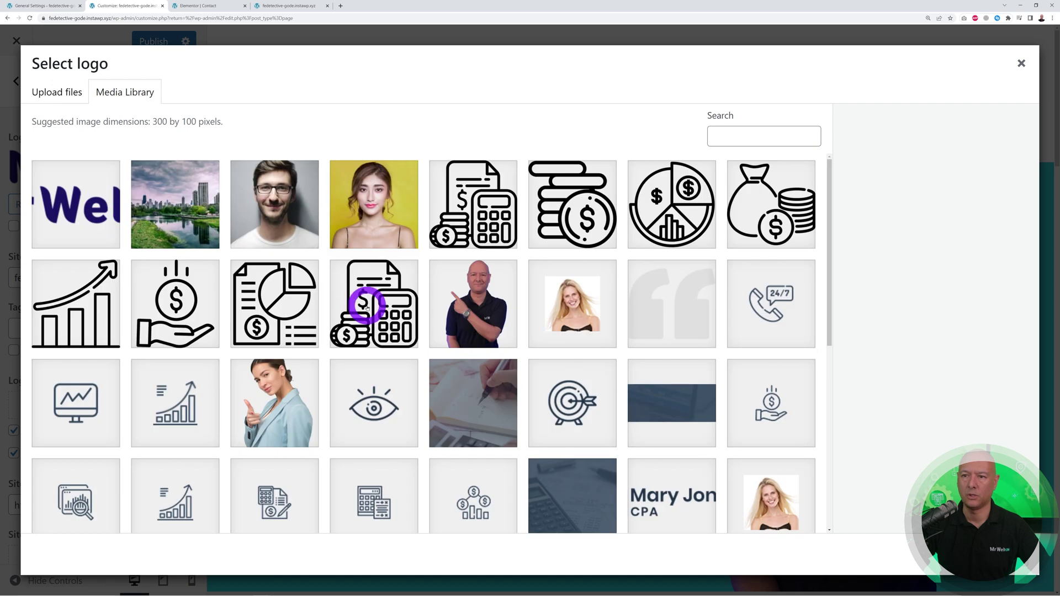
{"action": "left_click", "coordinate": [101, 226]}
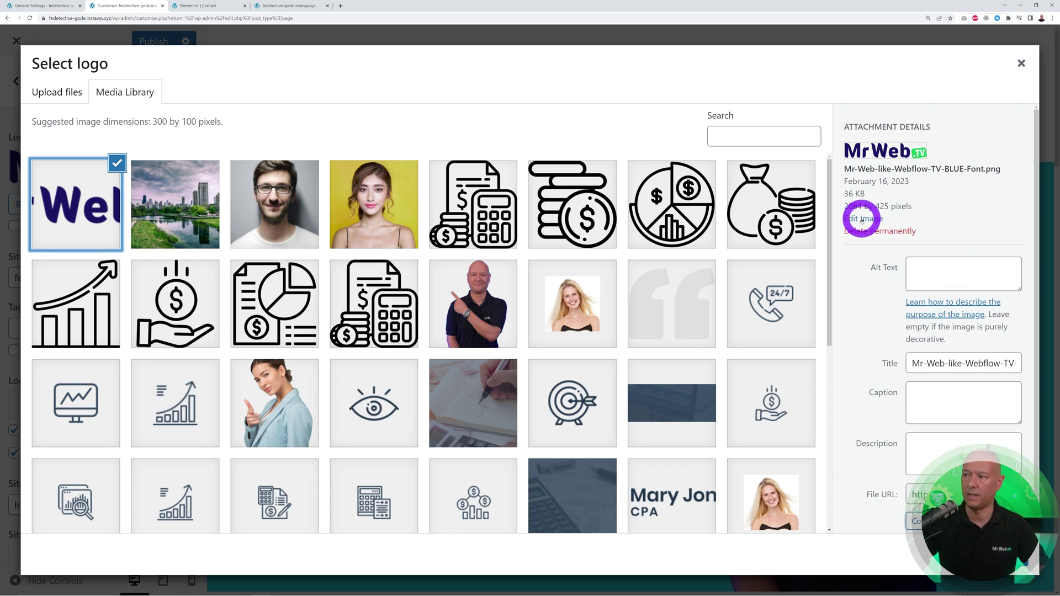
{"action": "left_click", "coordinate": [857, 219]}
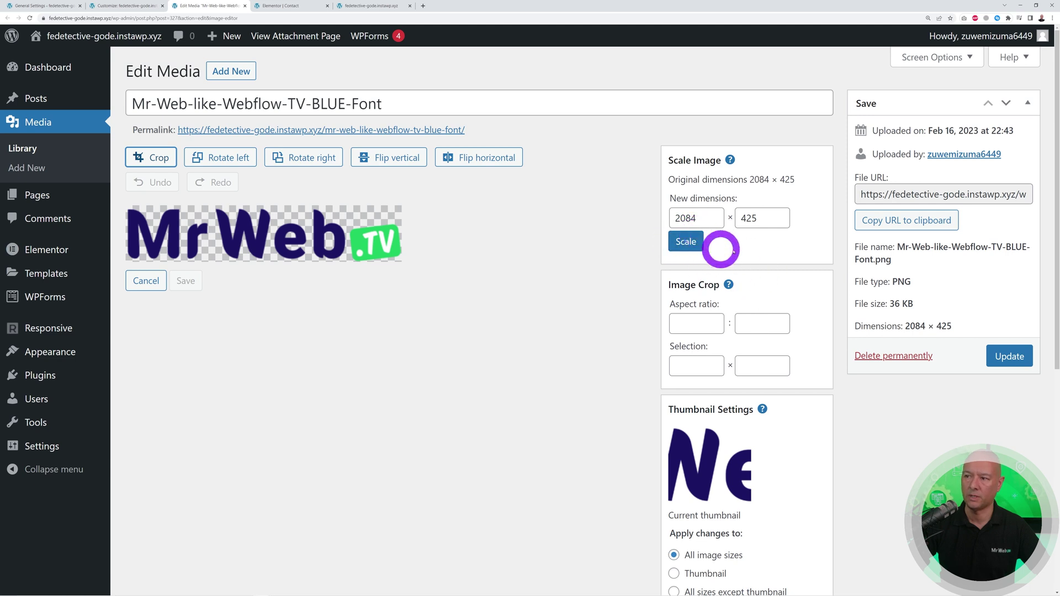
{"action": "left_click_drag", "start_coordinate": [743, 218], "coordinate": [765, 234]}
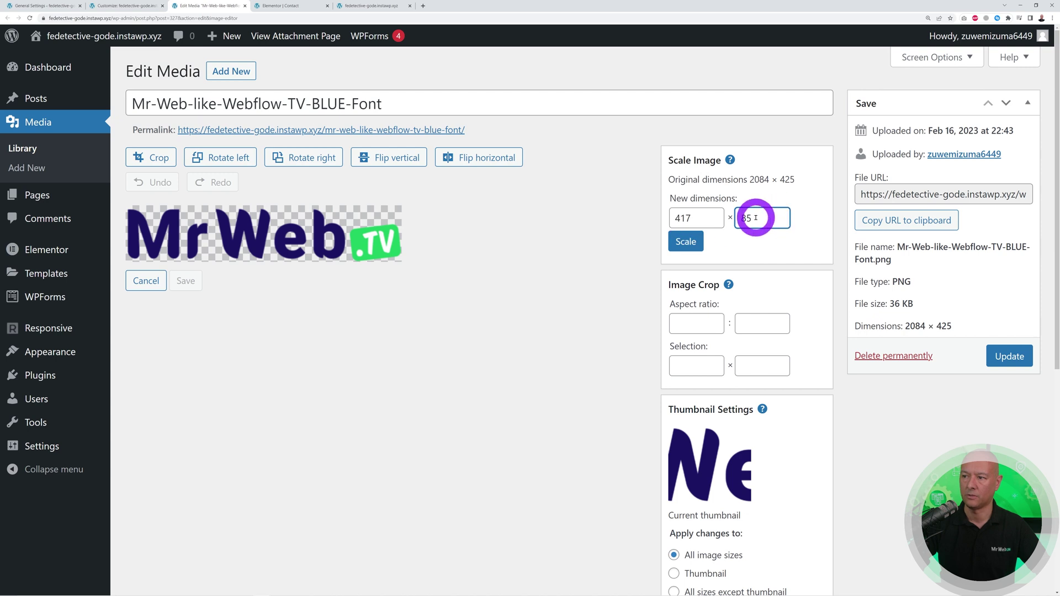
{"action": "left_click", "coordinate": [690, 244]}
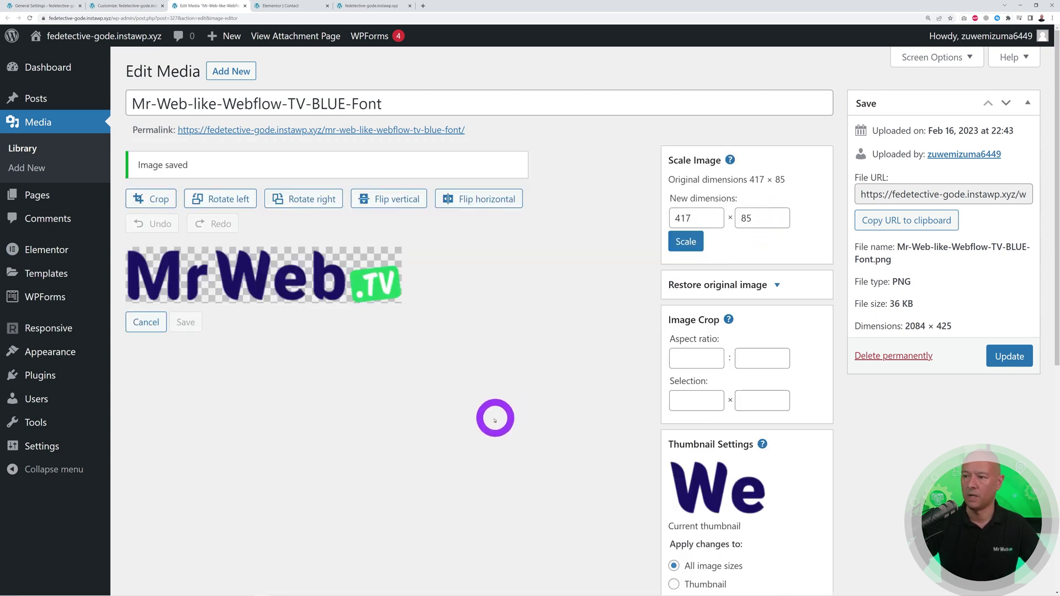
{"action": "left_click", "coordinate": [1001, 360]}
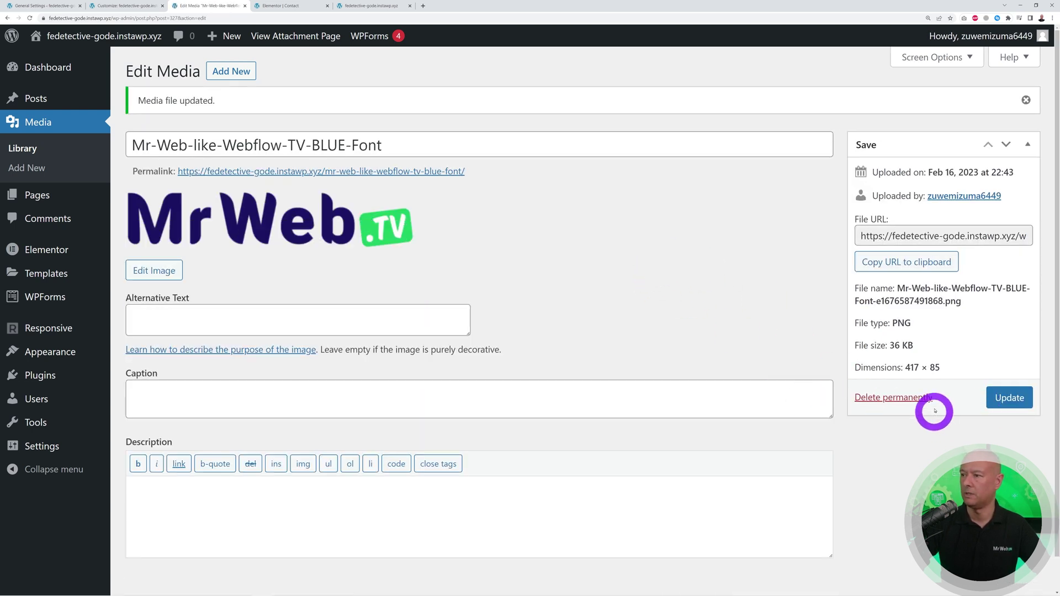
{"action": "left_click", "coordinate": [245, 6]}
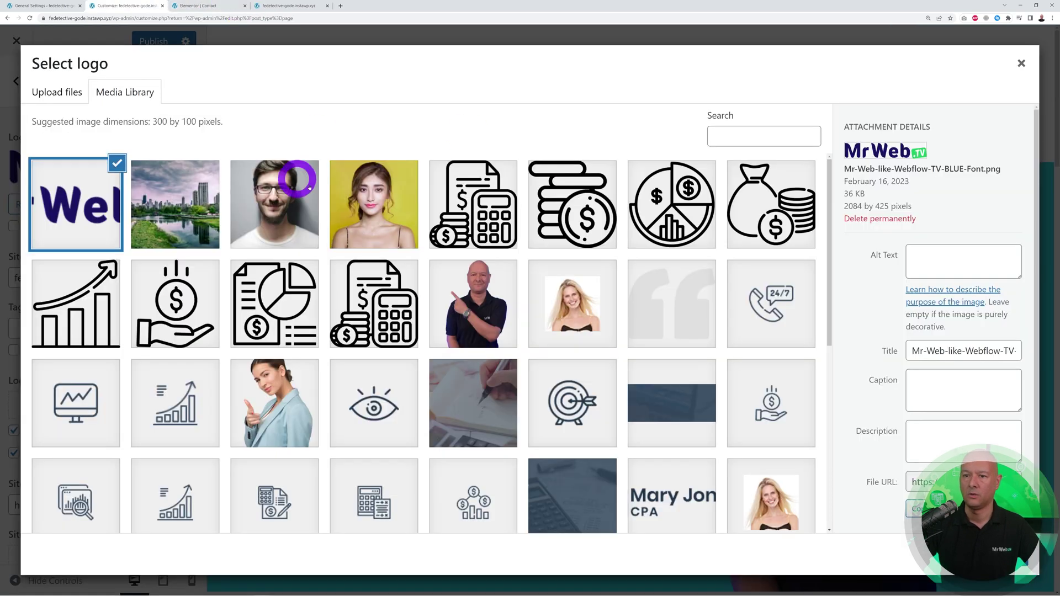
Step: Apply the rescaled image as the site logo without cropping, publish the change and close the customizer
{"action": "left_click", "coordinate": [1006, 555]}
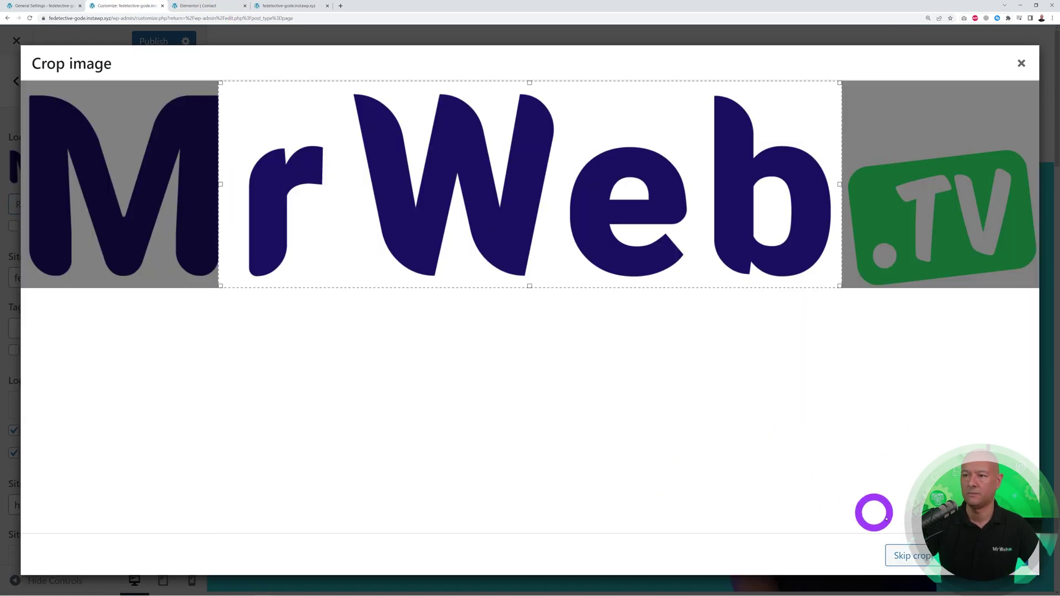
{"action": "left_click", "coordinate": [912, 557]}
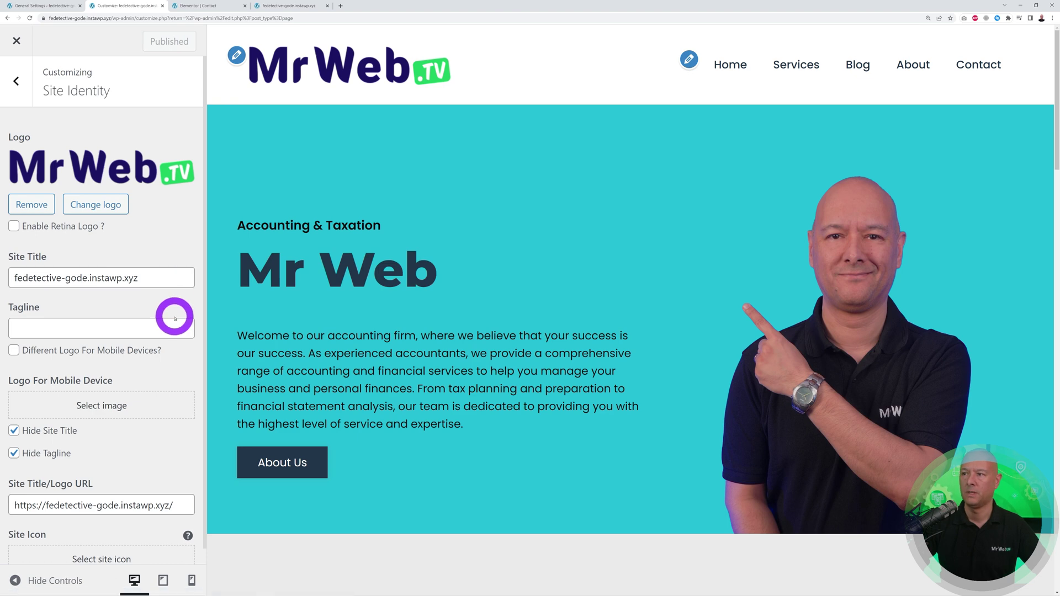
{"action": "left_click", "coordinate": [17, 40]}
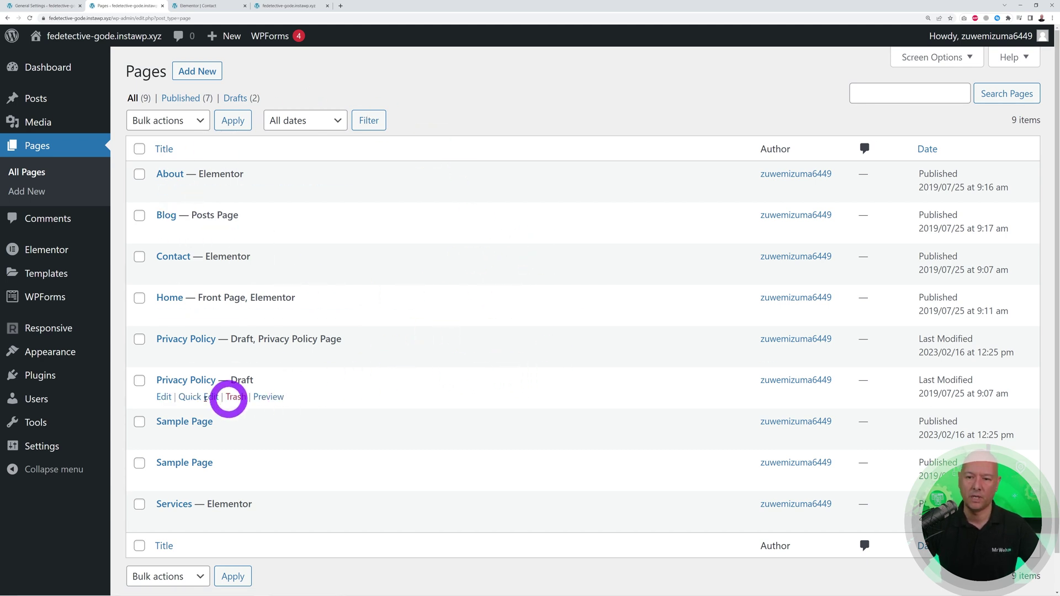
Step: Remove the Blog item from Menu1 in the site's menu structure
{"action": "mouse_move", "coordinate": [64, 351]}
{"action": "left_click", "coordinate": [138, 418]}
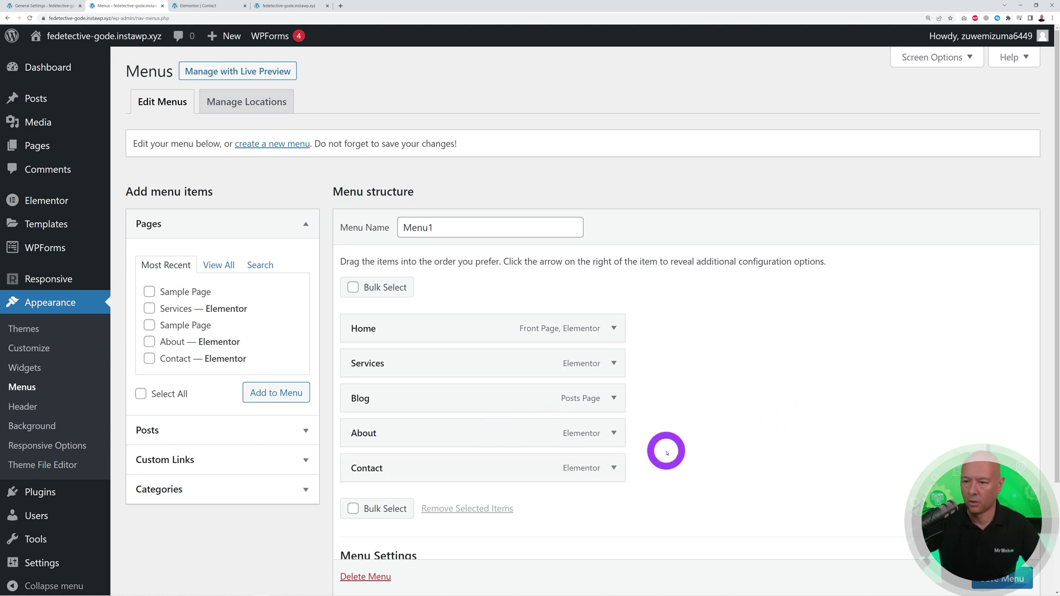
{"action": "left_click", "coordinate": [613, 397]}
{"action": "scroll", "coordinate": [766, 422], "scroll_direction": "down", "scroll_amount": 1}
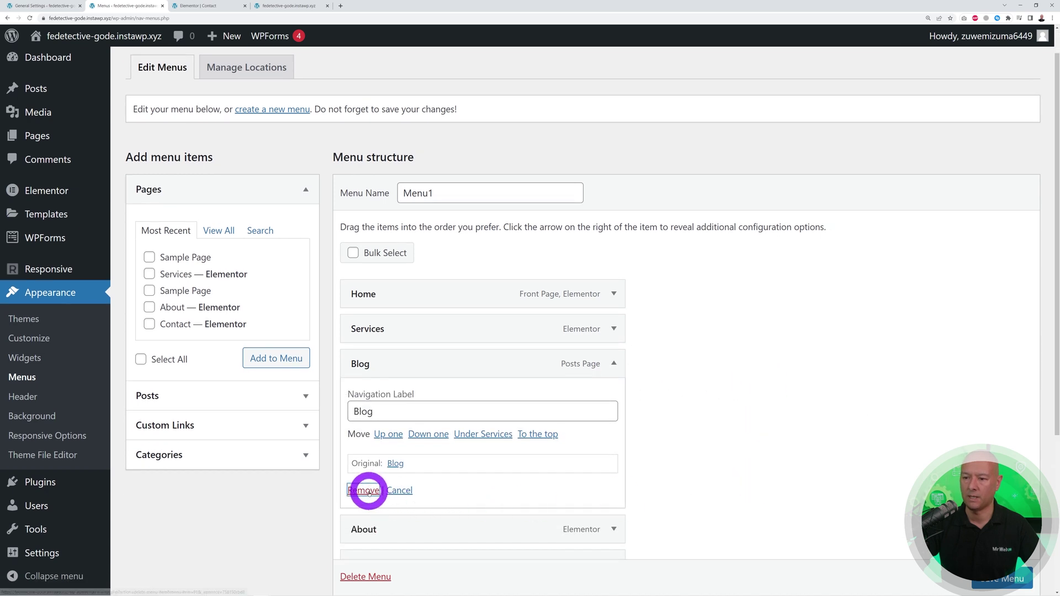
{"action": "left_click", "coordinate": [364, 490]}
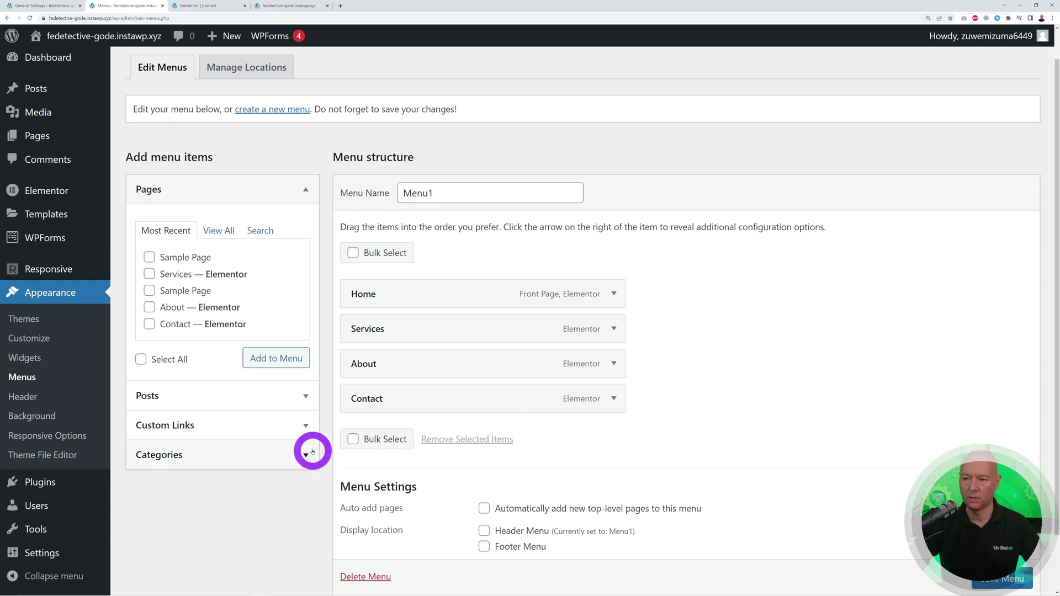
{"action": "left_click", "coordinate": [352, 439]}
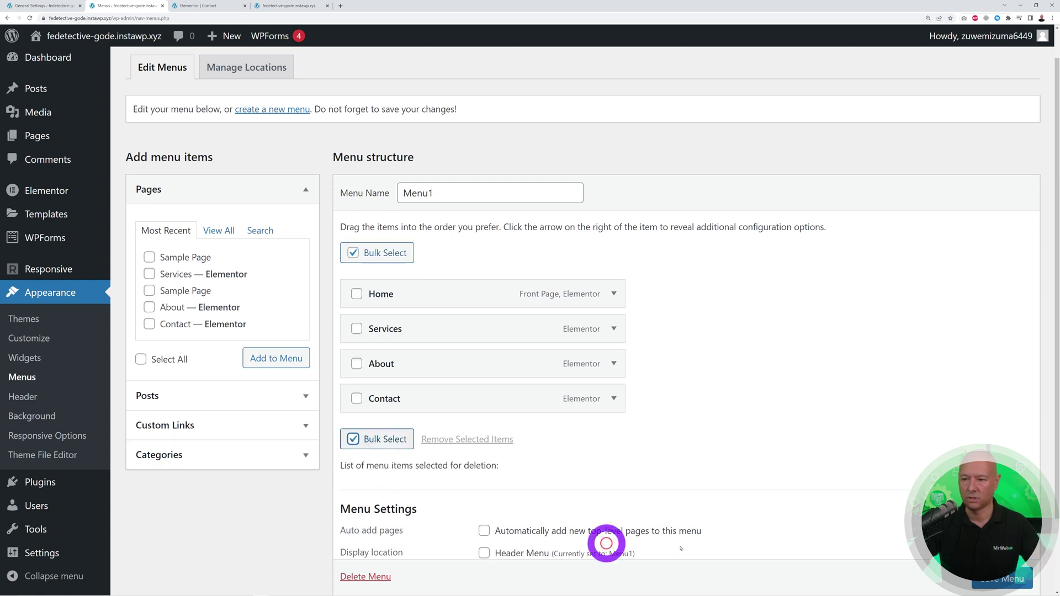
{"action": "left_click", "coordinate": [356, 329]}
{"action": "left_click", "coordinate": [356, 363]}
{"action": "left_click", "coordinate": [356, 398]}
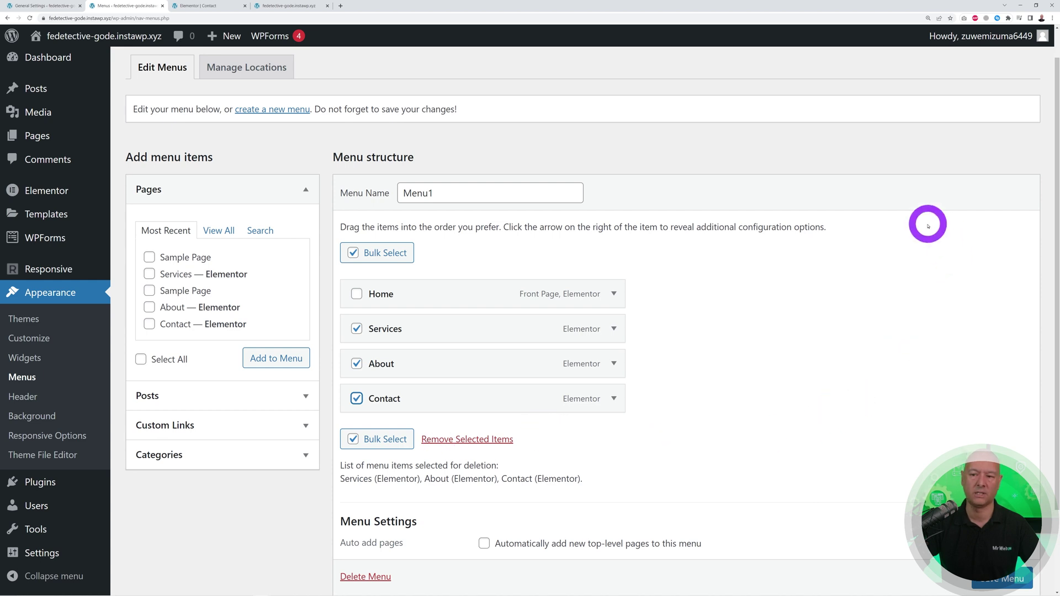
{"action": "left_click", "coordinate": [353, 439]}
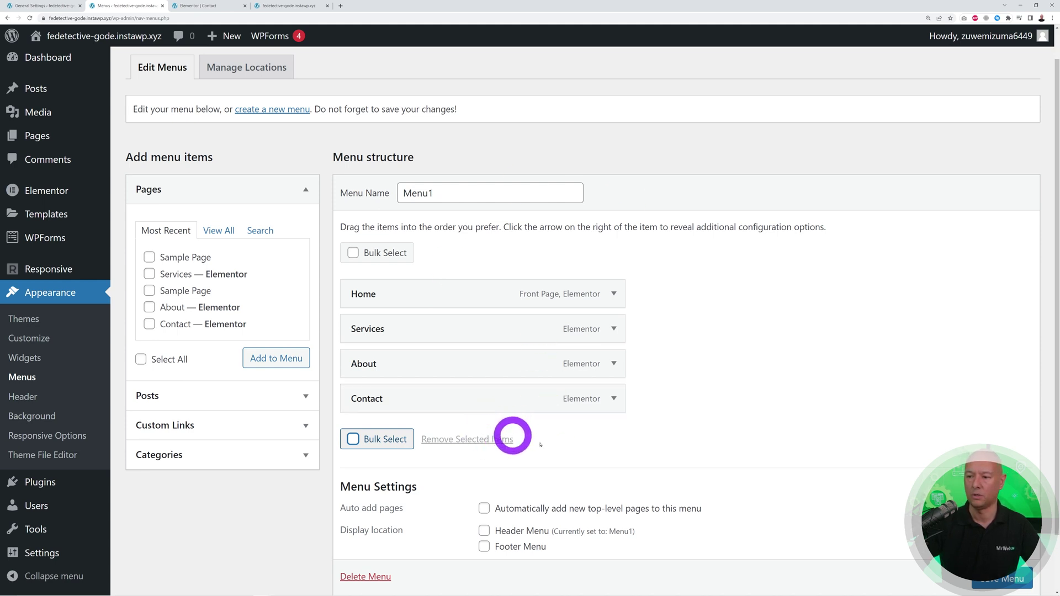
Step: Assign Menu1 to the Header Menu display location and save the menu
{"action": "left_click", "coordinate": [484, 531]}
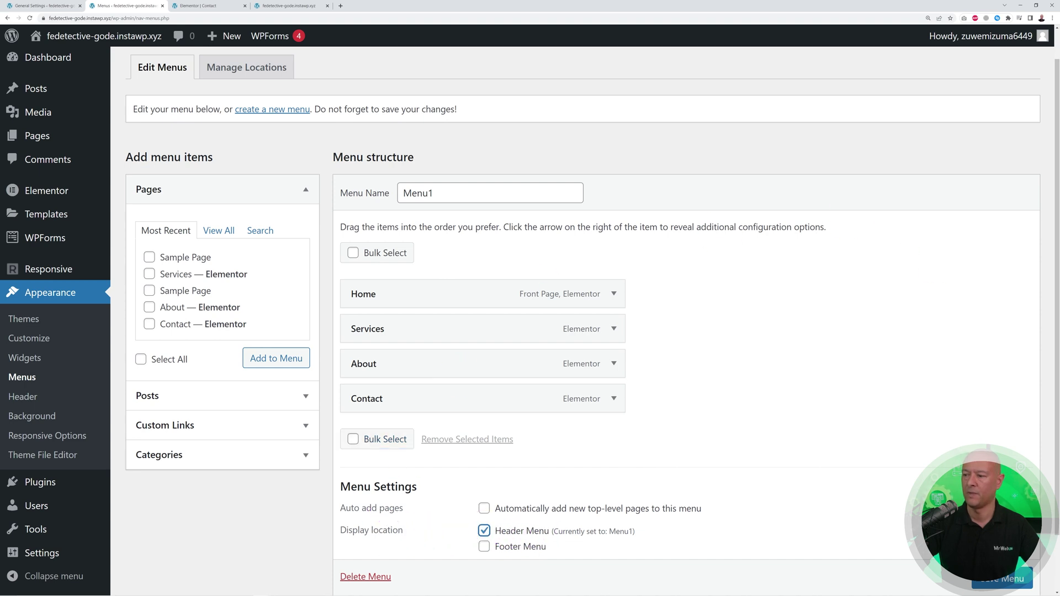
{"action": "scroll", "coordinate": [785, 521], "scroll_direction": "down", "scroll_amount": 1}
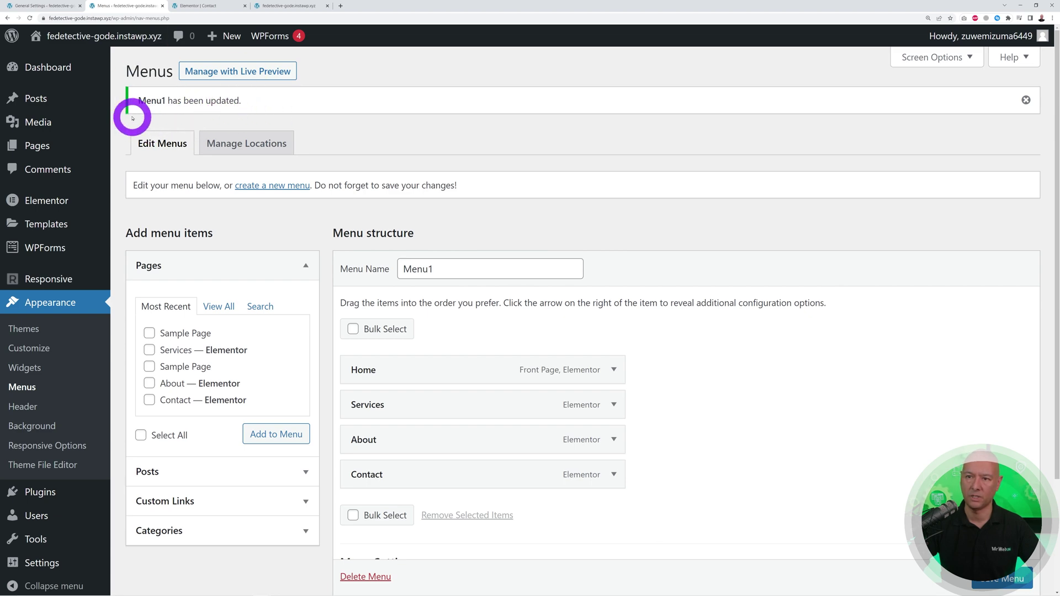
Step: Reload the live home page to check the header's logo and navigation menu
{"action": "left_click", "coordinate": [210, 7]}
{"action": "left_click", "coordinate": [272, 6]}
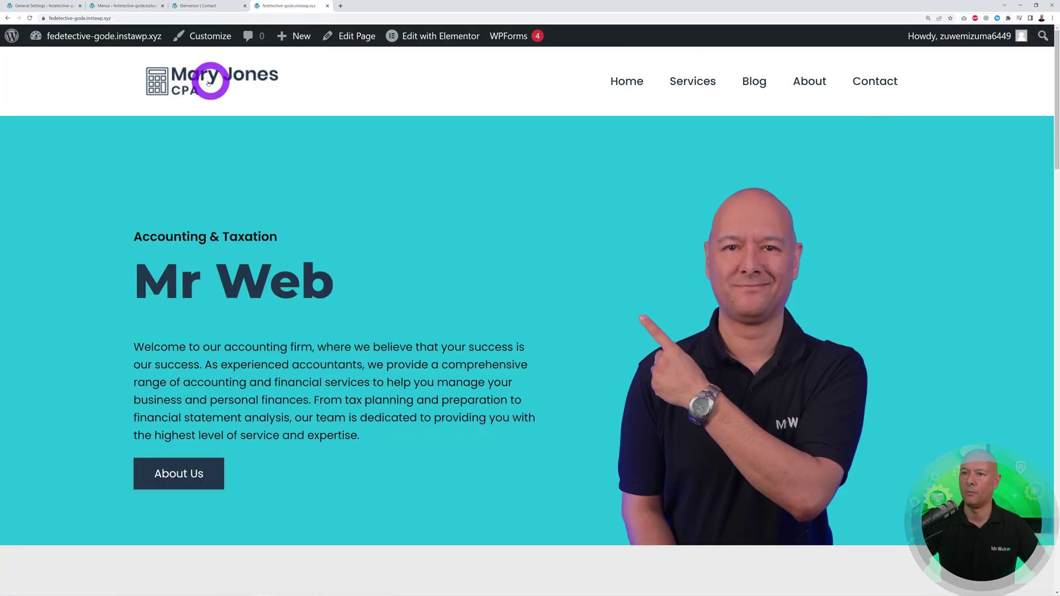
{"action": "left_click", "coordinate": [30, 18]}
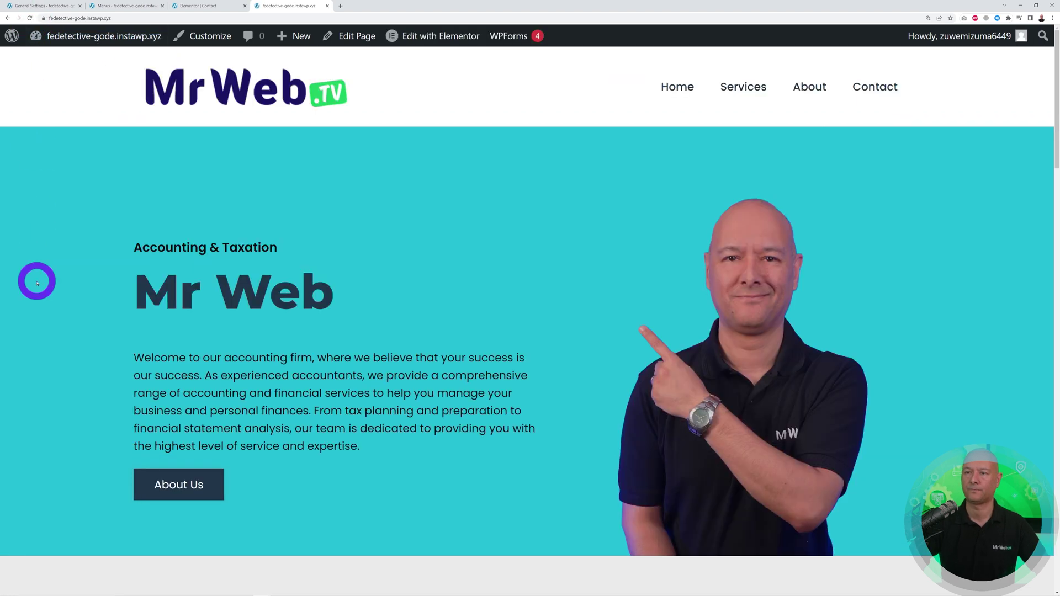